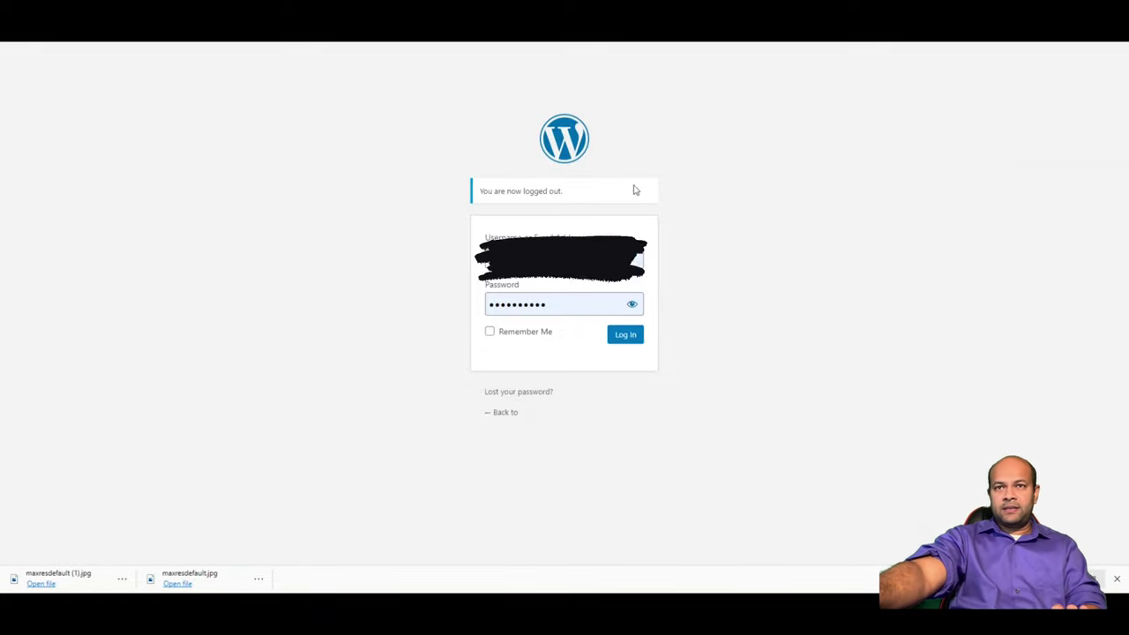
- Log in to the WordPress admin with the prefilled username and password
{"action": "left_click", "coordinate": [564, 304]}
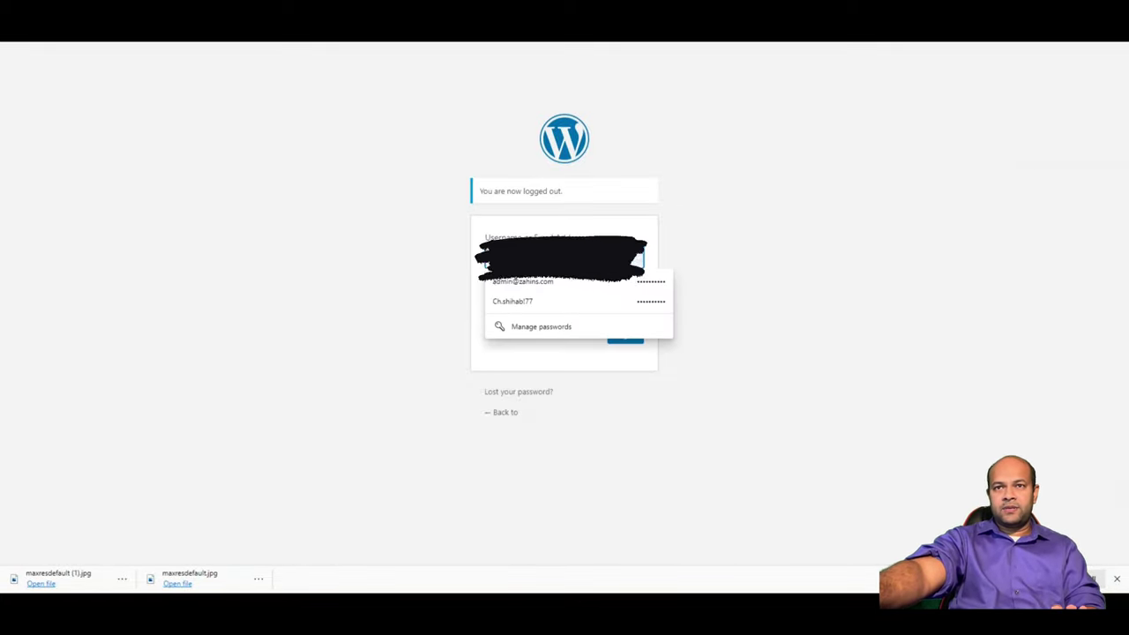
{"action": "left_click", "coordinate": [736, 251]}
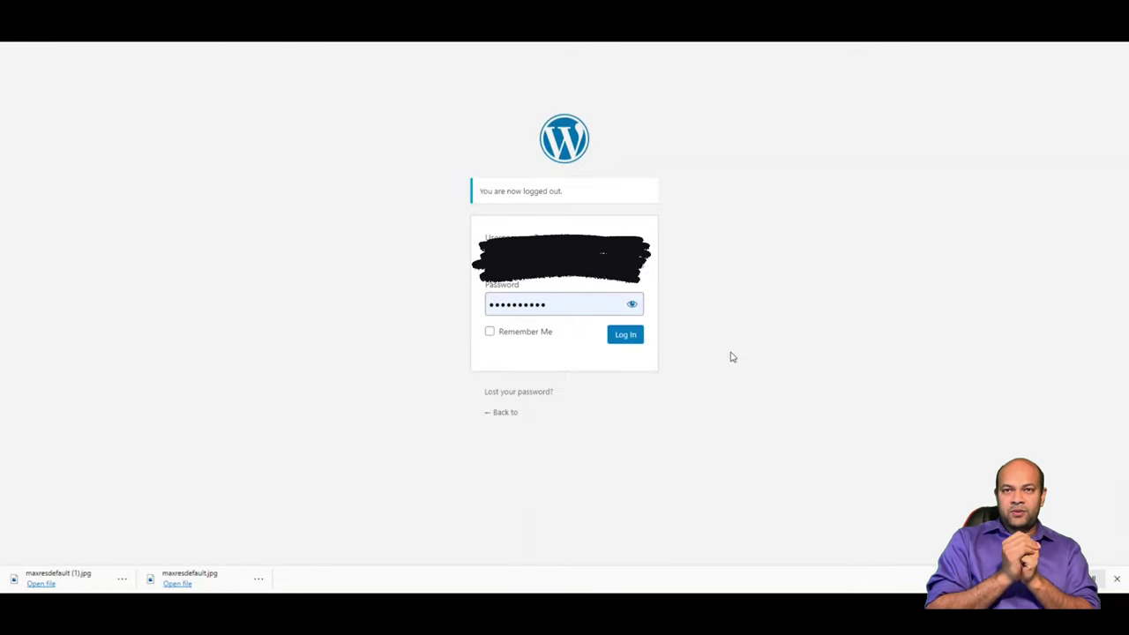
{"action": "left_click", "coordinate": [624, 338]}
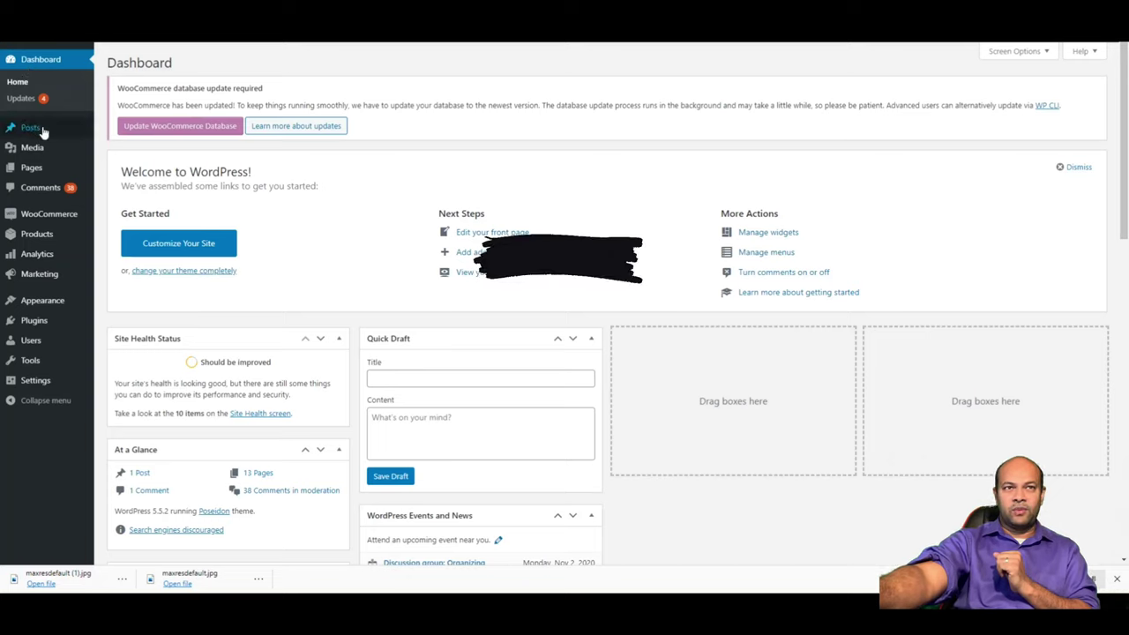
- Look over the dashboard's navigation entries and its widgets down to the WooCommerce status
{"action": "mouse_move", "coordinate": [31, 177]}
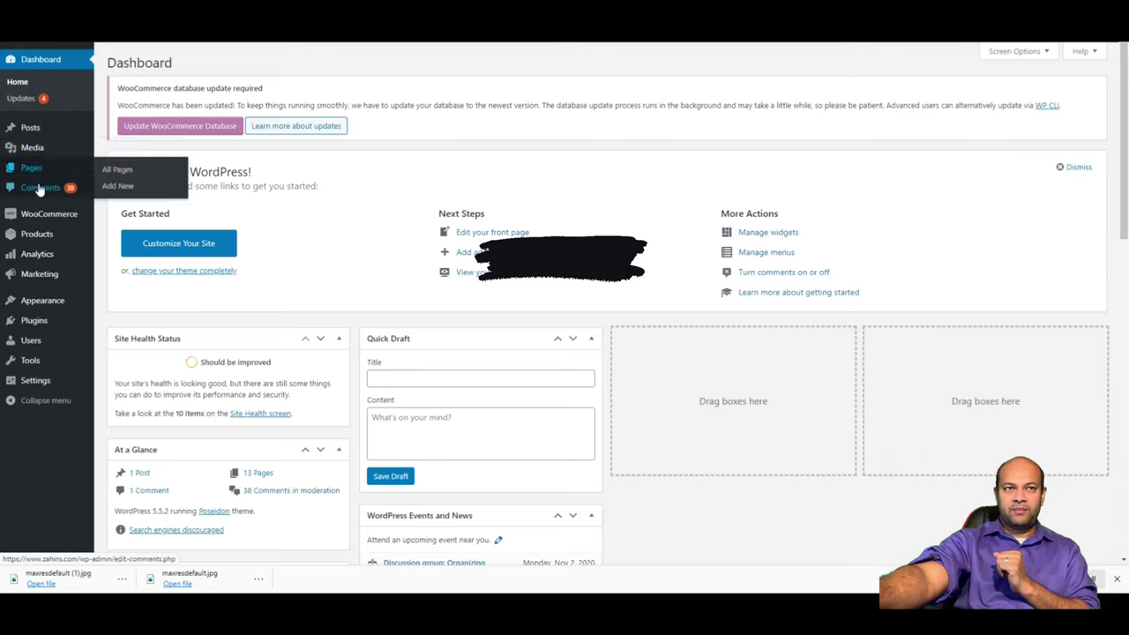
{"action": "mouse_move", "coordinate": [67, 208]}
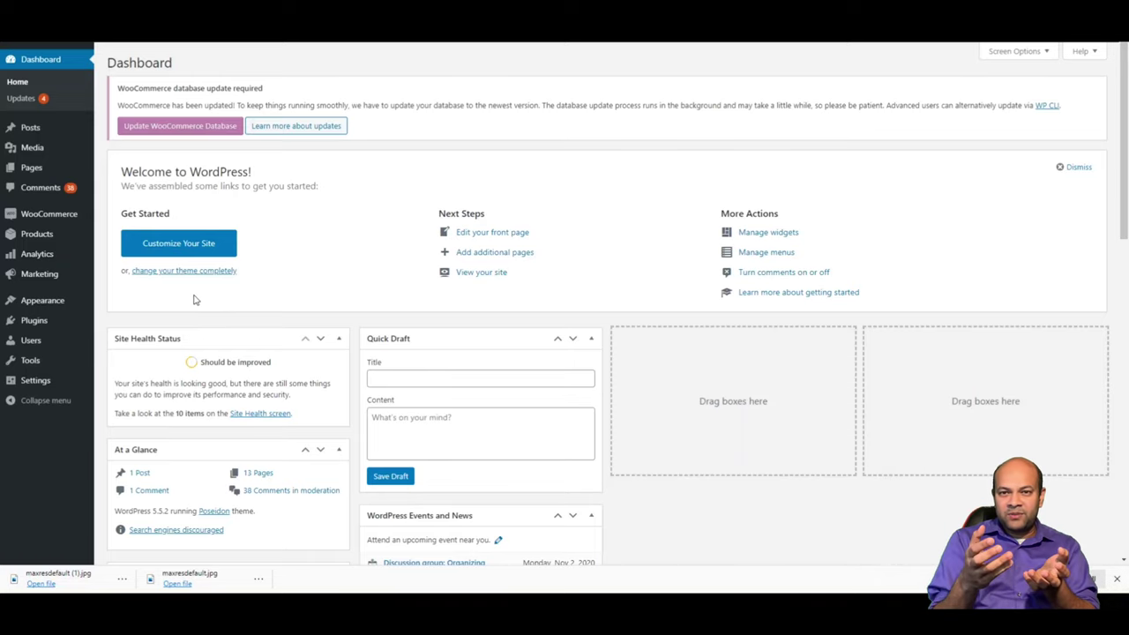
{"action": "scroll", "coordinate": [411, 356], "scroll_direction": "down", "scroll_amount": 5}
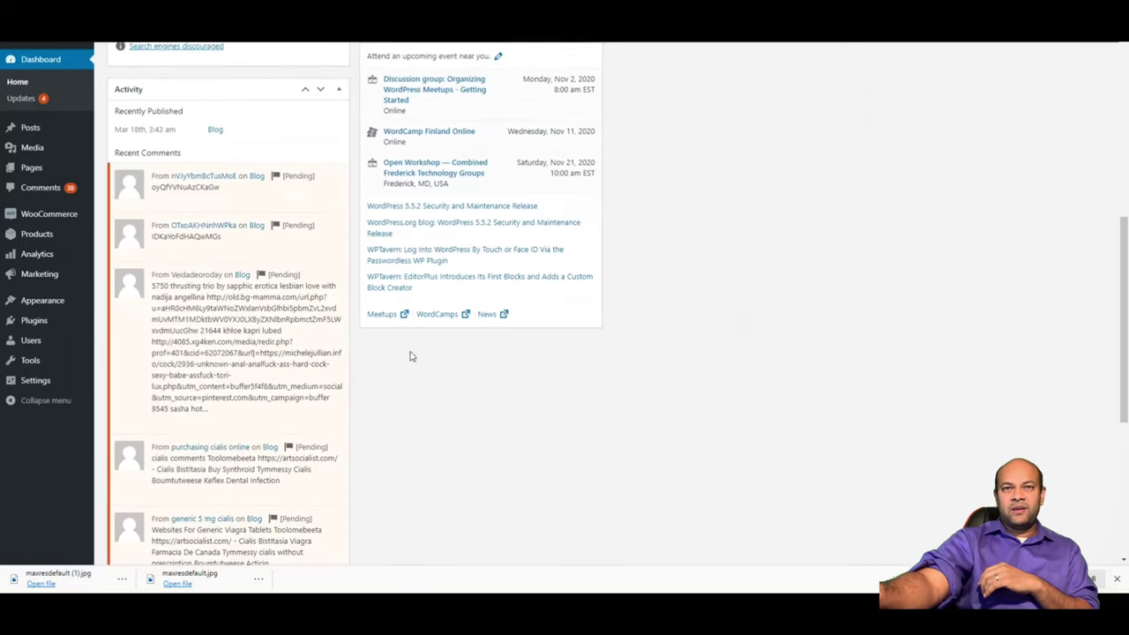
{"action": "scroll", "coordinate": [635, 327], "scroll_direction": "down", "scroll_amount": 3}
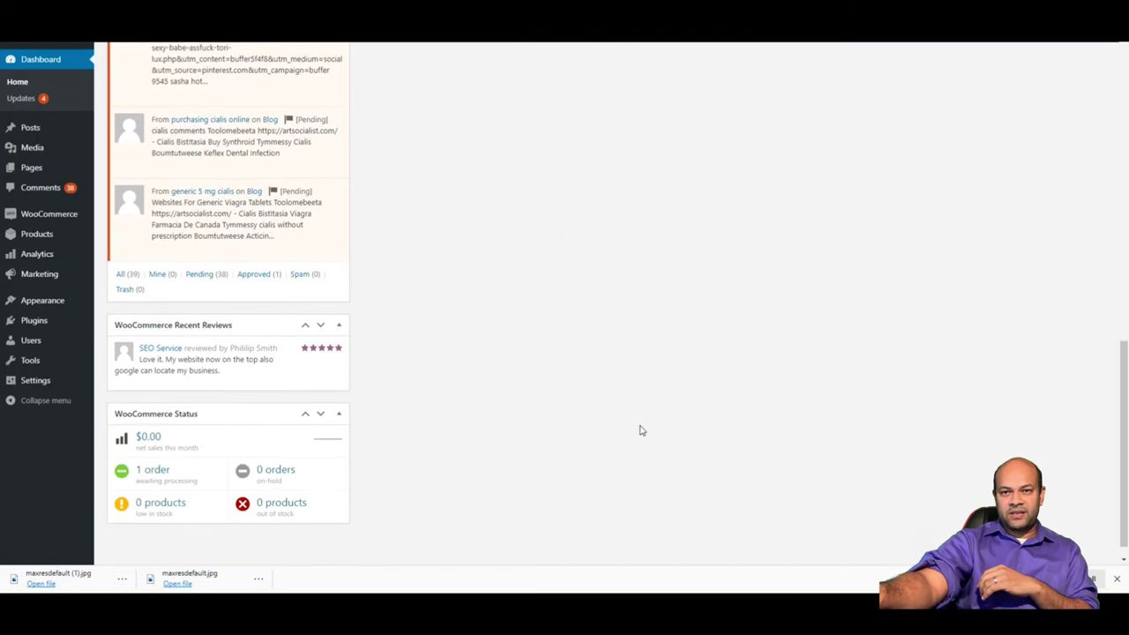
{"action": "scroll", "coordinate": [630, 437], "scroll_direction": "up", "scroll_amount": 8}
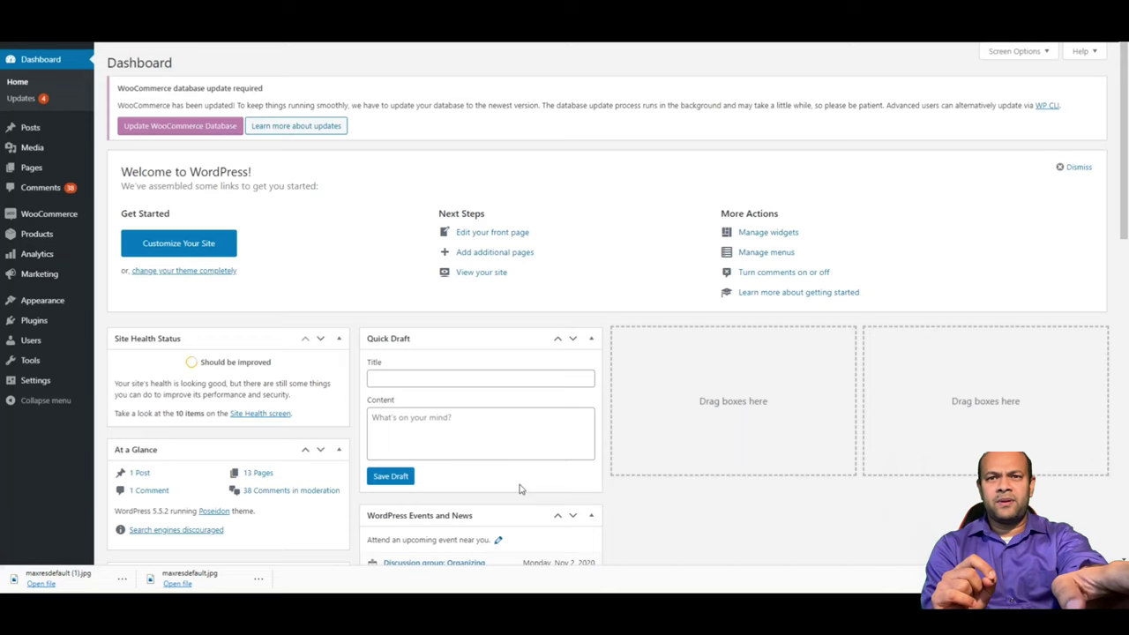
- Switch to the Photos app to view the image of CMS logos, and return to the WordPress dashboard
{"action": "key", "text": "alt+Tab"}
{"action": "left_click", "coordinate": [692, 247]}
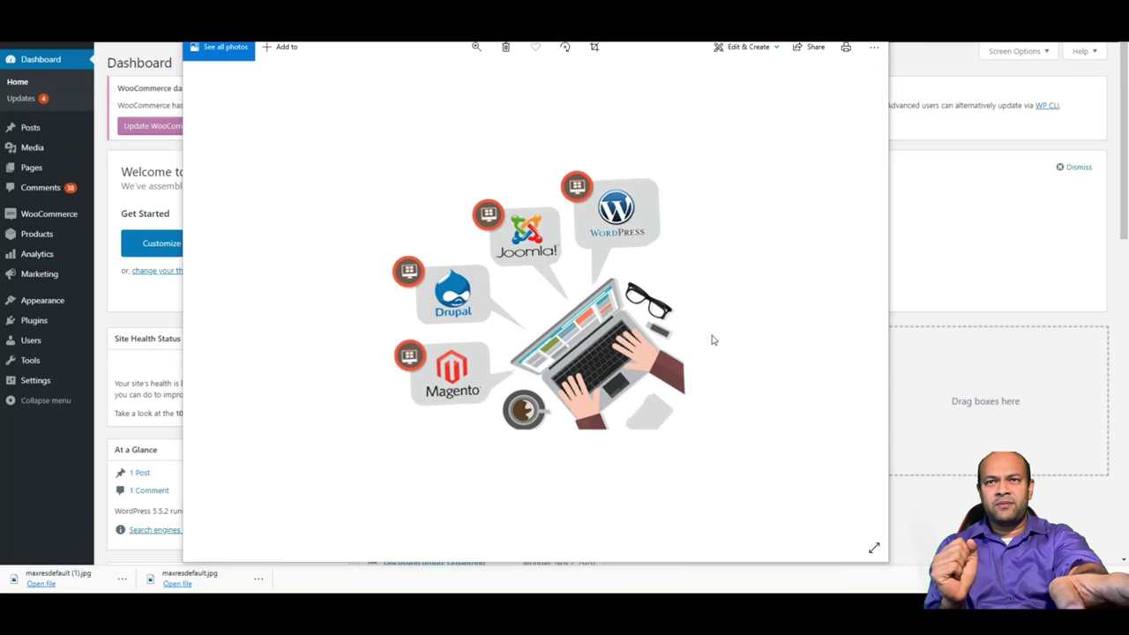
{"action": "left_click", "coordinate": [898, 95]}
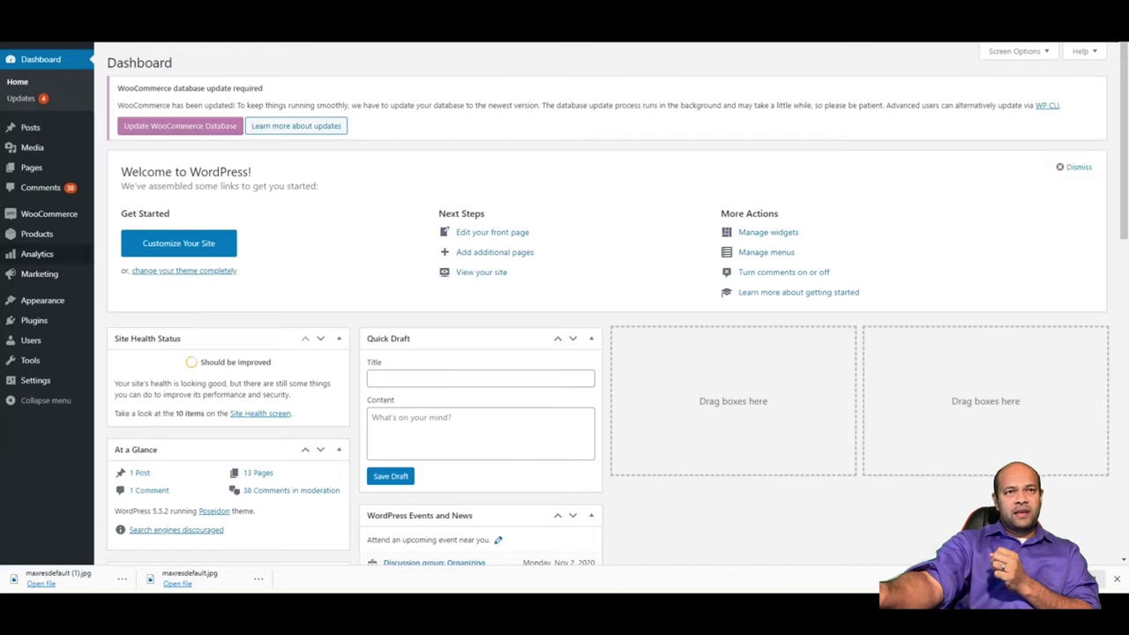
- Open the list of all pages and examine which pages the site has
{"action": "mouse_move", "coordinate": [26, 169]}
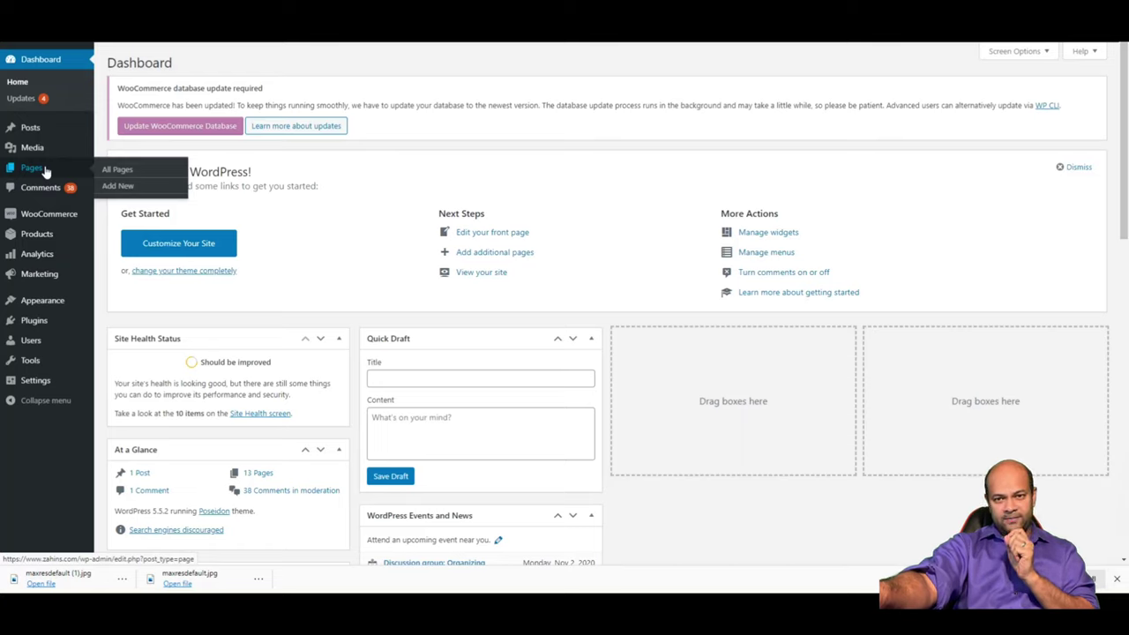
{"action": "left_click", "coordinate": [45, 169]}
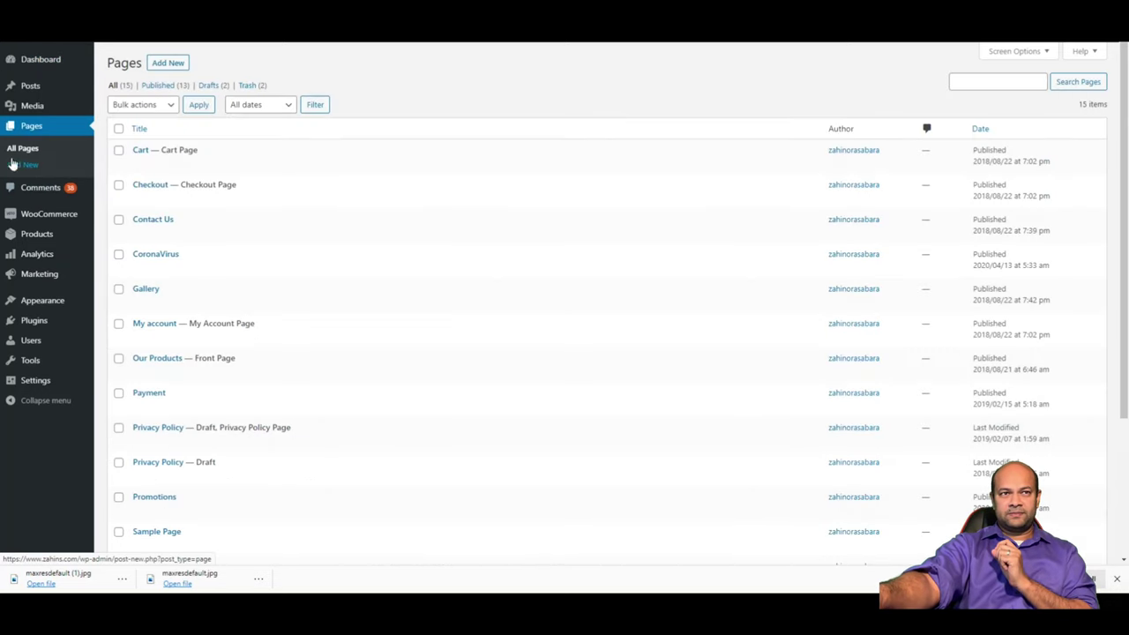
{"action": "scroll", "coordinate": [423, 265], "scroll_direction": "down", "scroll_amount": 3}
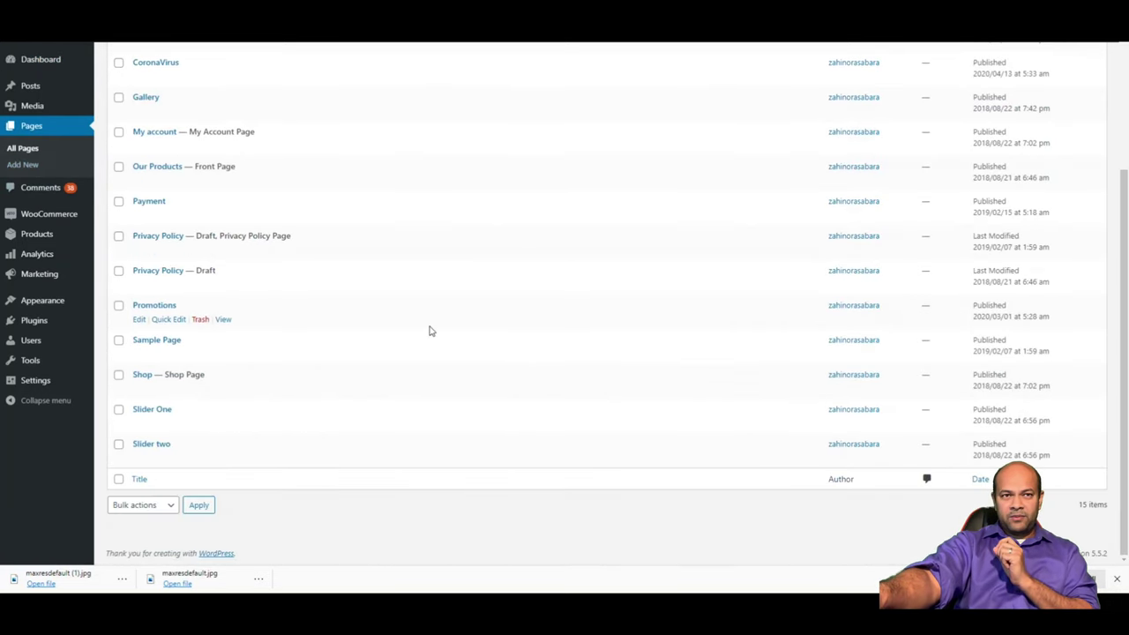
{"action": "scroll", "coordinate": [415, 344], "scroll_direction": "up", "scroll_amount": 3}
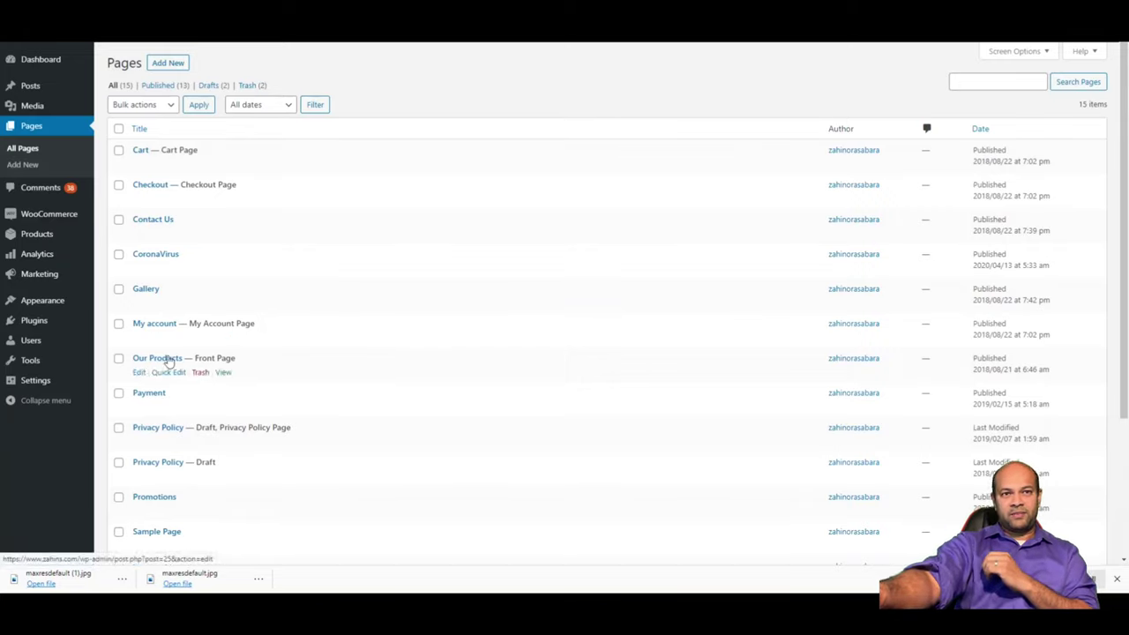
{"action": "scroll", "coordinate": [155, 398], "scroll_direction": "down", "scroll_amount": 2}
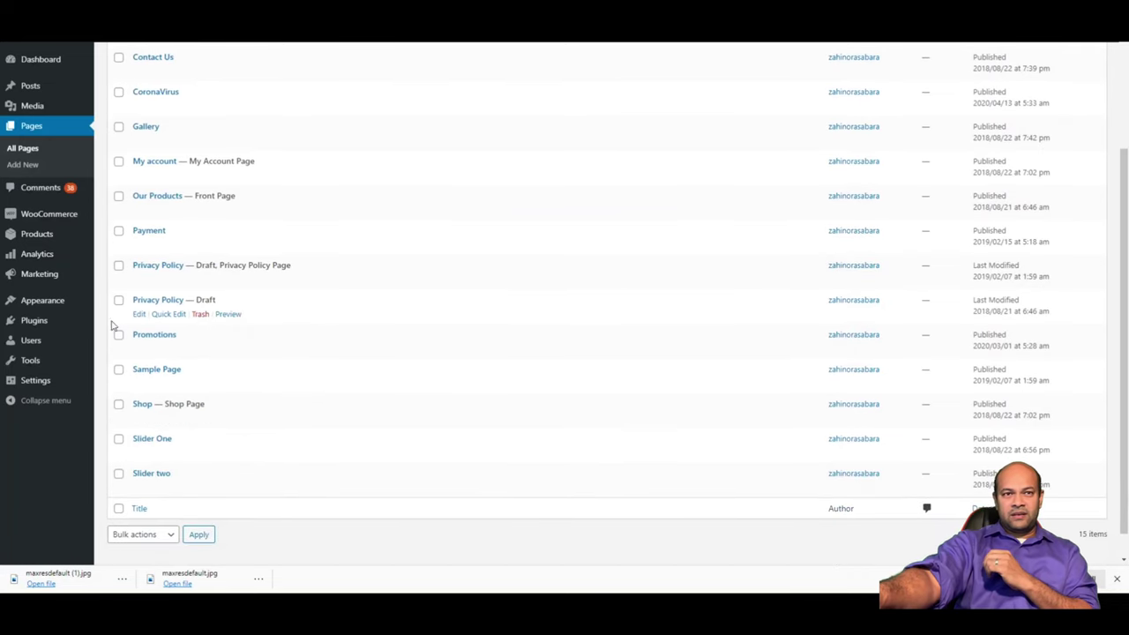
{"action": "scroll", "coordinate": [211, 314], "scroll_direction": "down", "scroll_amount": 1}
{"action": "scroll", "coordinate": [181, 191], "scroll_direction": "up", "scroll_amount": 3}
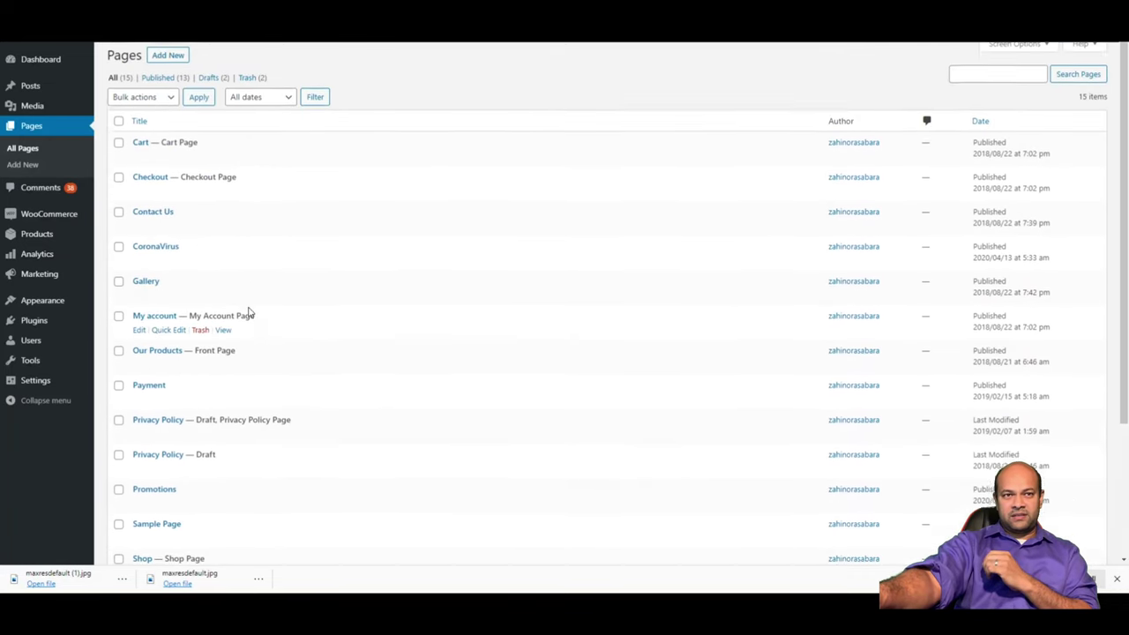
{"action": "scroll", "coordinate": [179, 147], "scroll_direction": "down", "scroll_amount": 2}
{"action": "scroll", "coordinate": [163, 312], "scroll_direction": "down", "scroll_amount": 1}
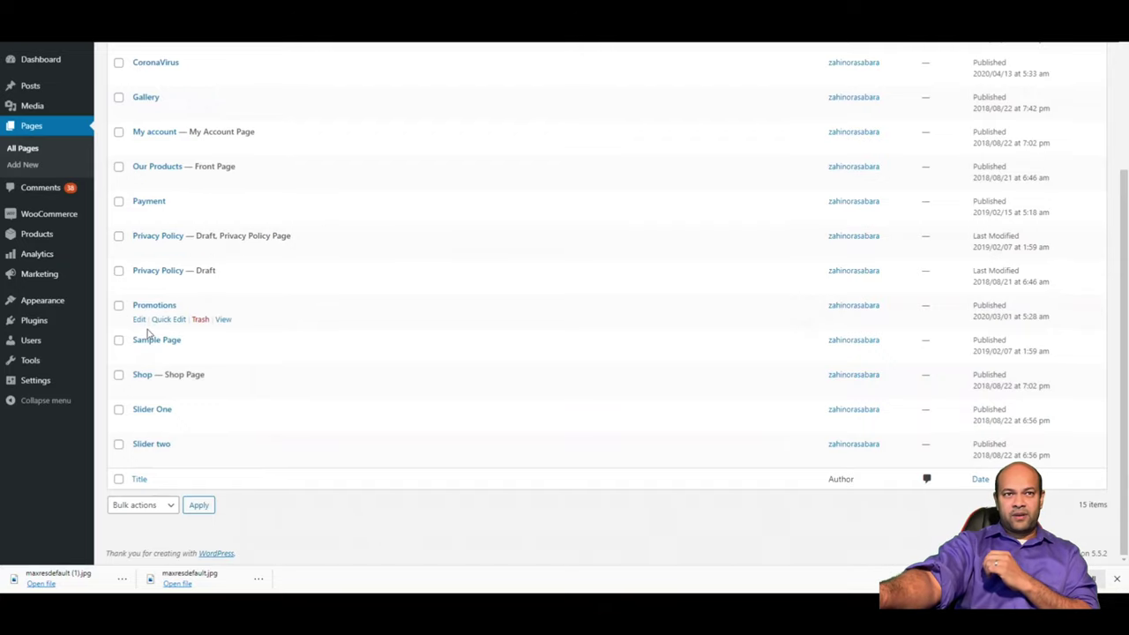
{"action": "scroll", "coordinate": [143, 351], "scroll_direction": "up", "scroll_amount": 1}
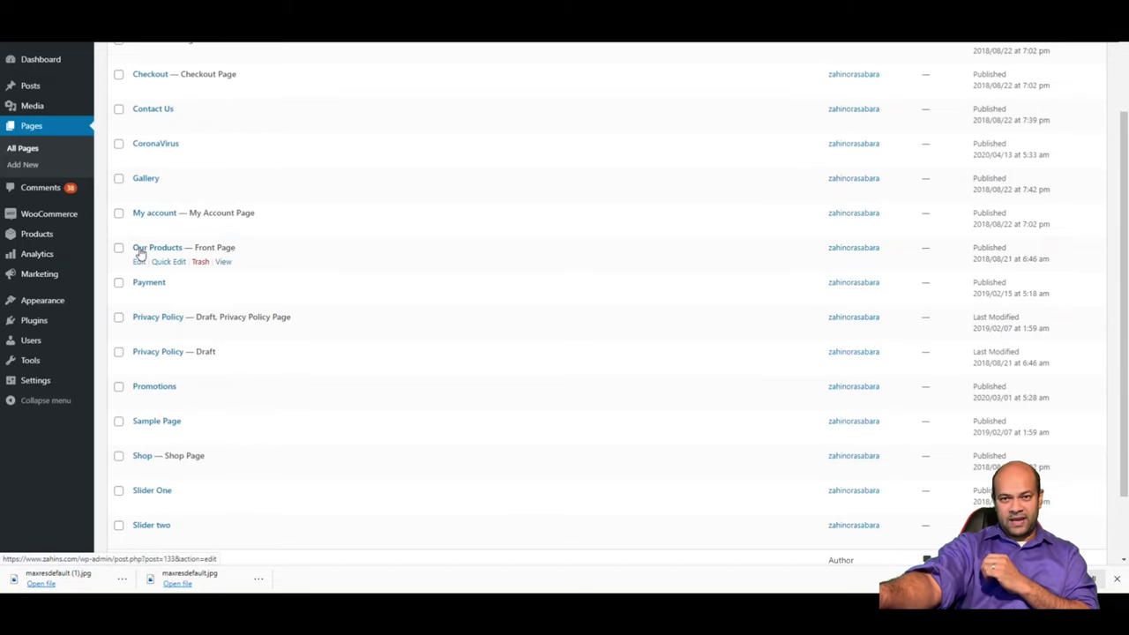
{"action": "scroll", "coordinate": [214, 245], "scroll_direction": "up", "scroll_amount": 2}
{"action": "scroll", "coordinate": [214, 245], "scroll_direction": "up", "scroll_amount": 1}
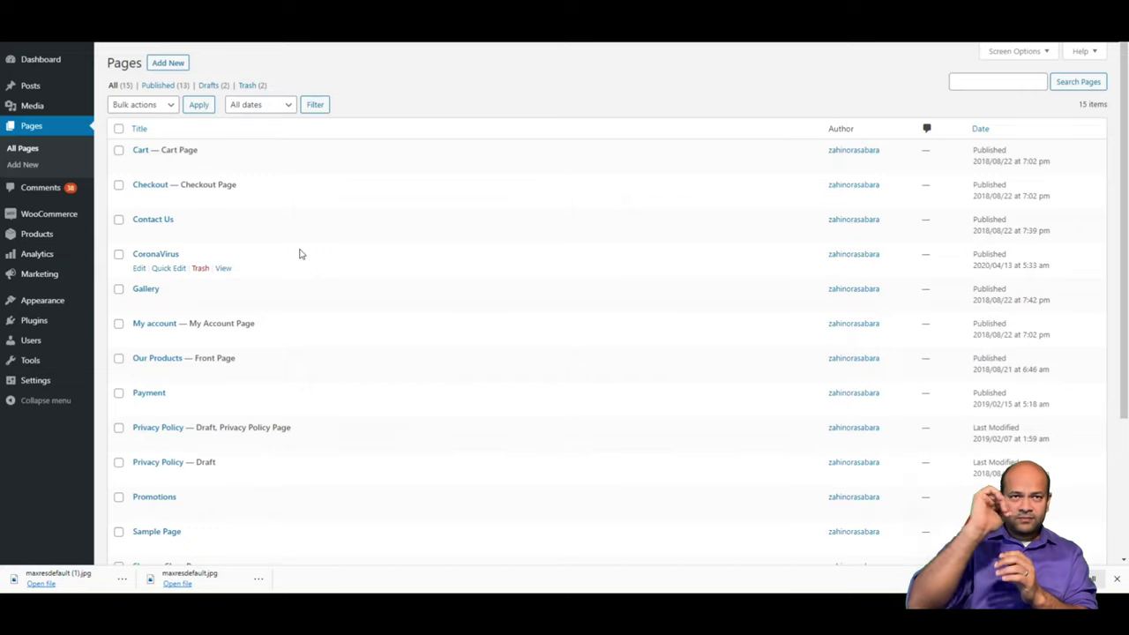
- Add a new page and give it the title "Zahins SEO"
{"action": "left_click", "coordinate": [173, 68]}
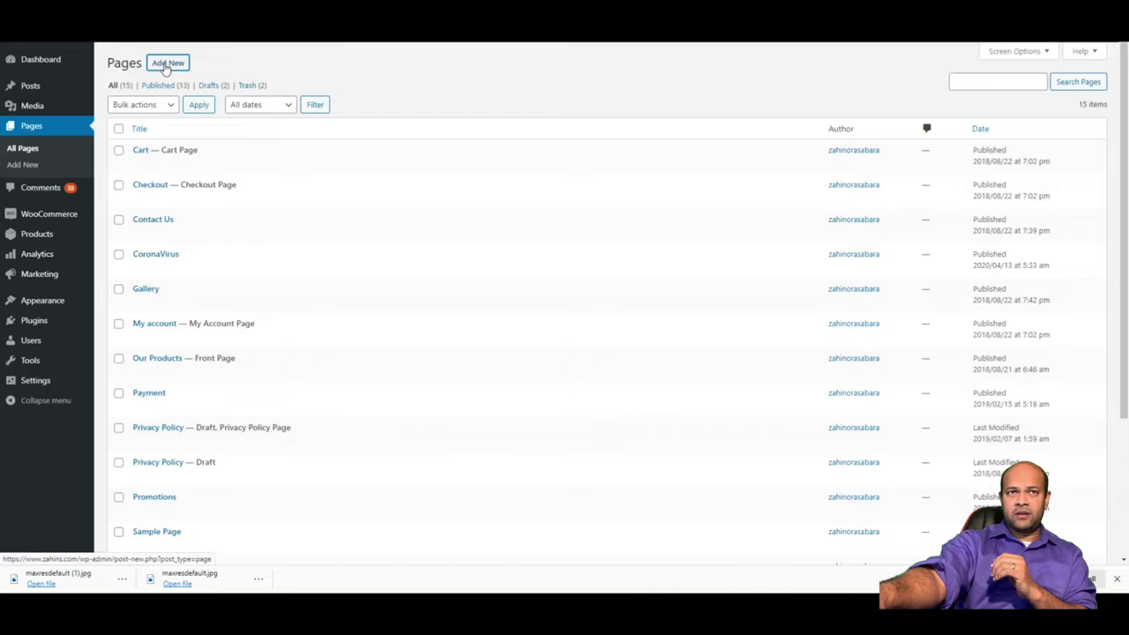
{"action": "left_click", "coordinate": [165, 64]}
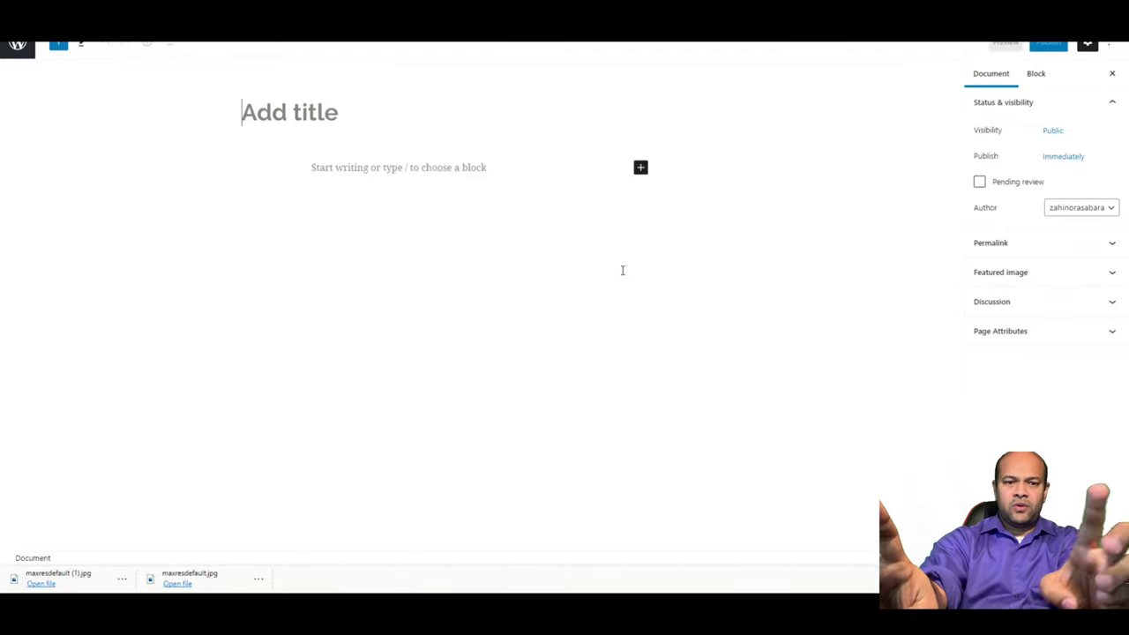
{"action": "type", "text": "Zahins "}
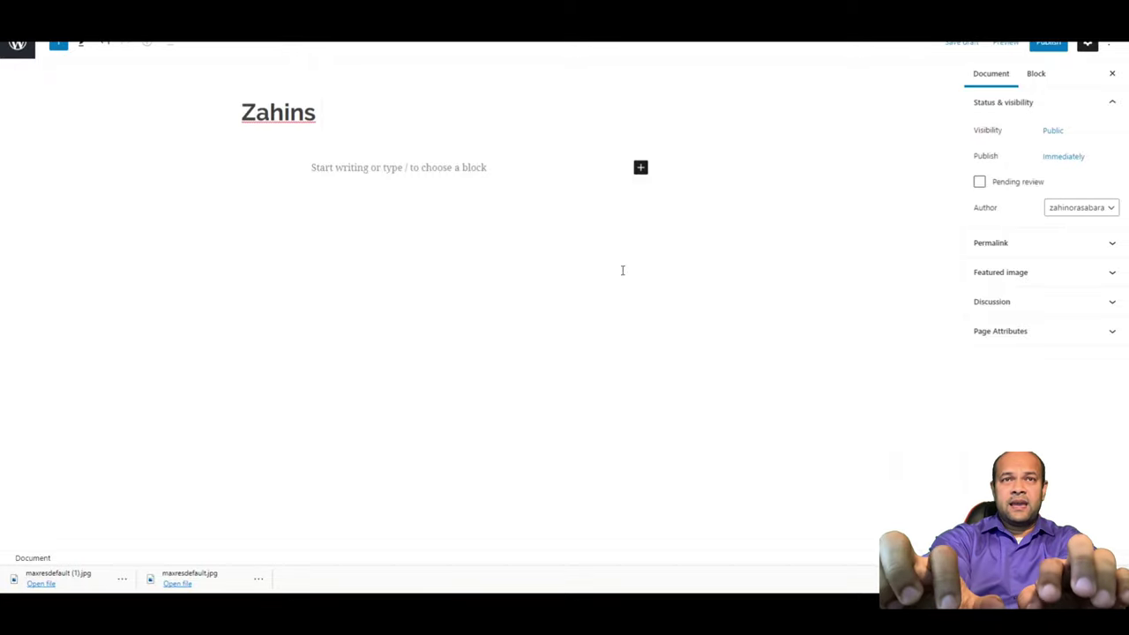
{"action": "type", "text": "SEO"}
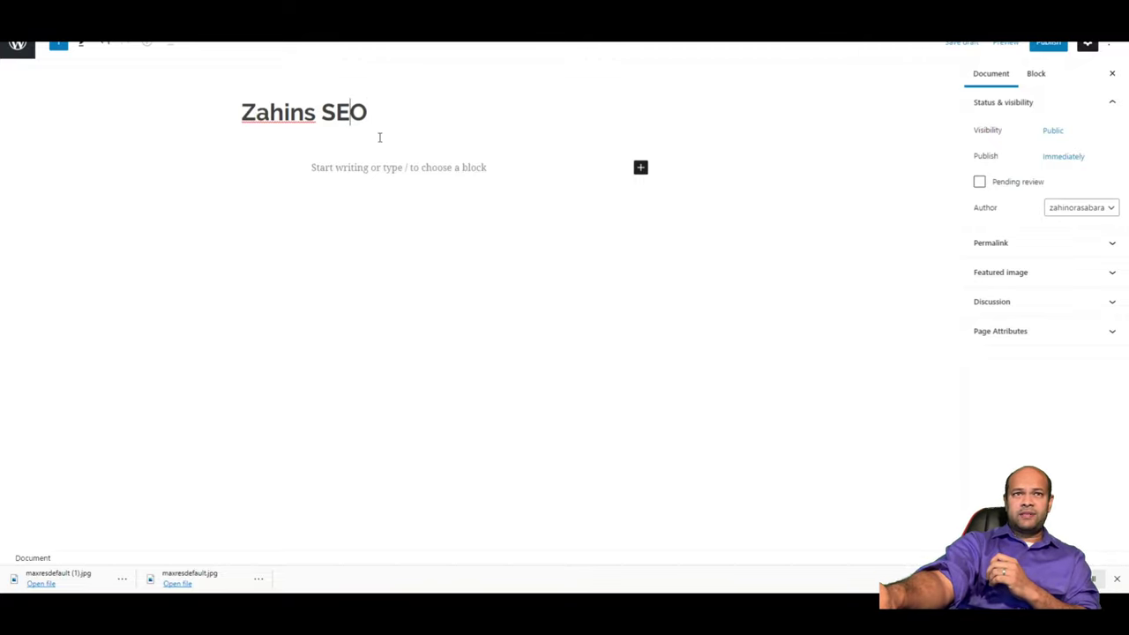
- Copy the two paragraphs under "Zahins SEO" in the Word document "SEO Bangla Tutorial 2020" into the new page's body
{"action": "left_click", "coordinate": [420, 171]}
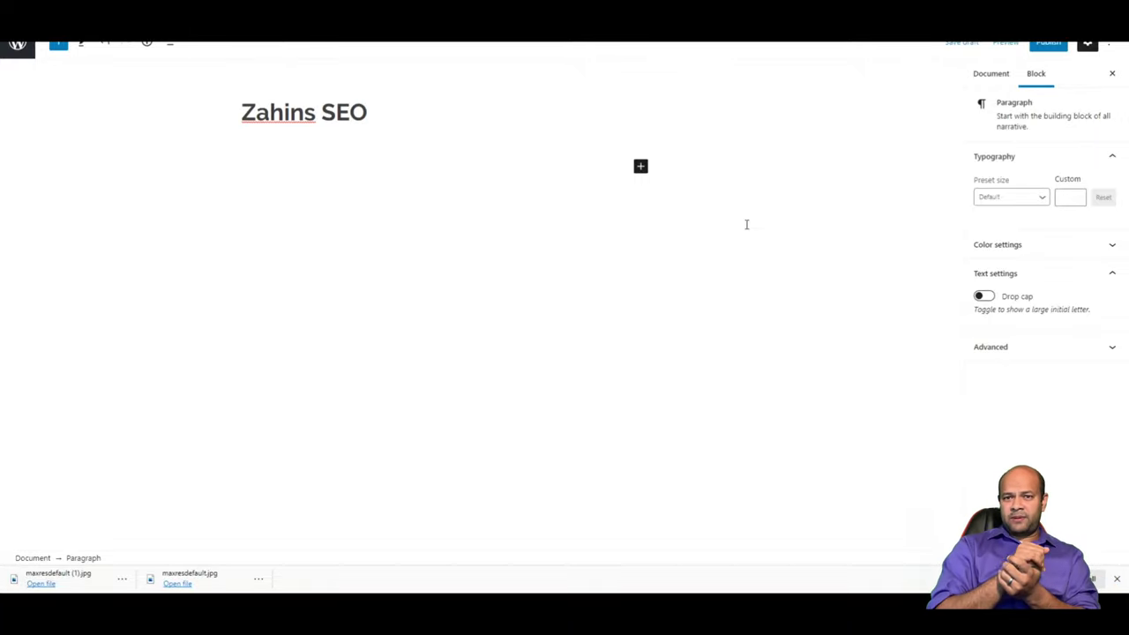
{"action": "left_click", "coordinate": [416, 113]}
{"action": "left_click", "coordinate": [391, 167]}
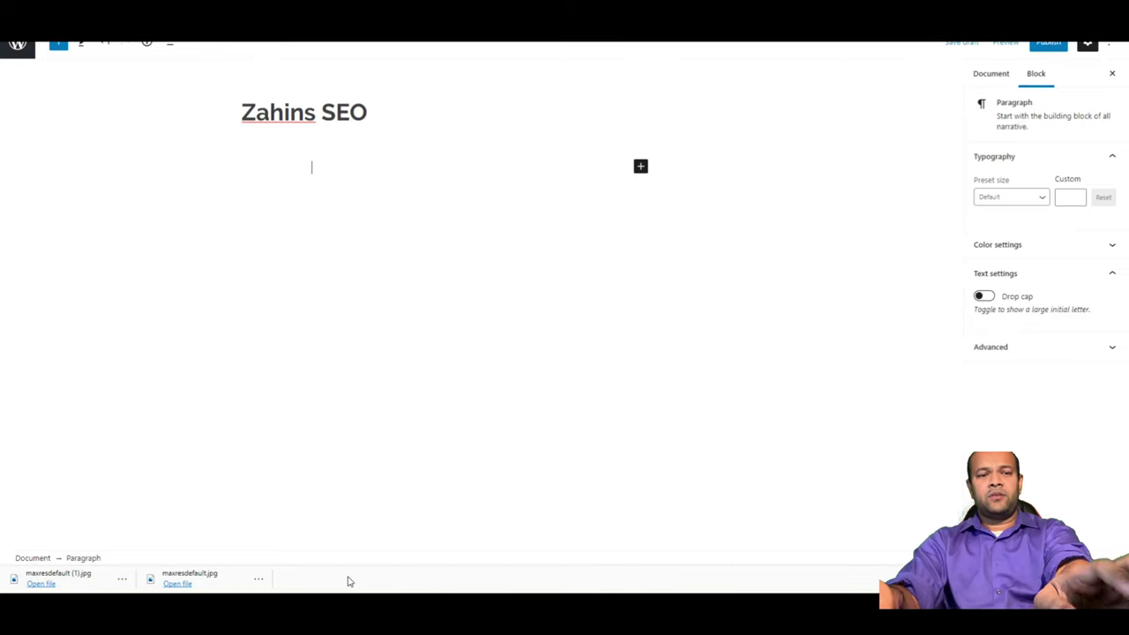
{"action": "key", "text": "alt+Tab"}
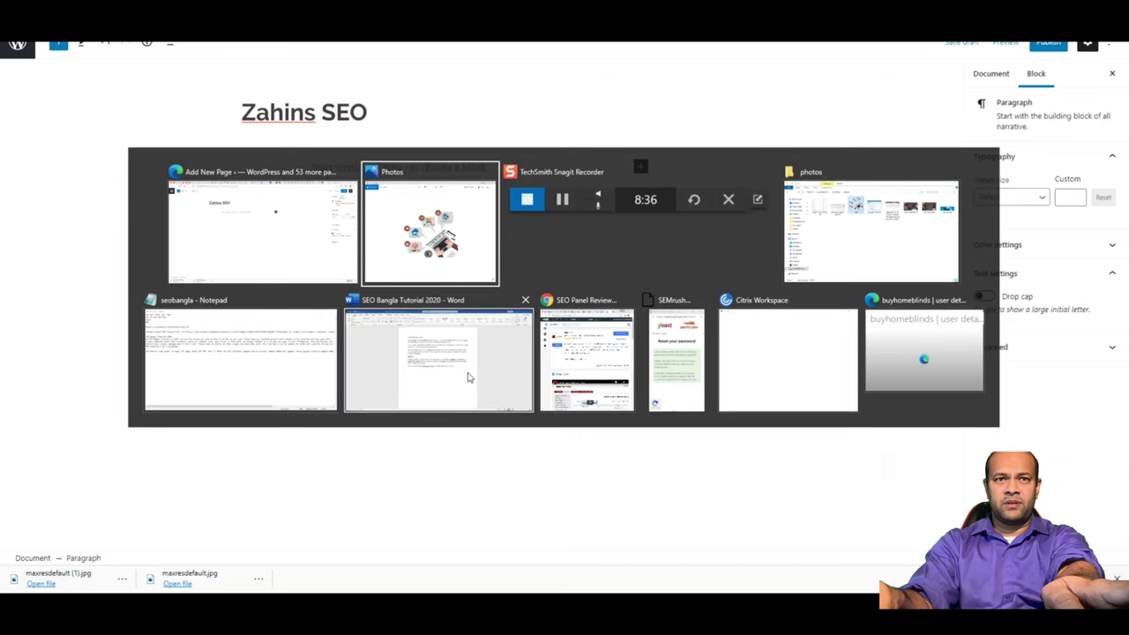
{"action": "left_click", "coordinate": [441, 345]}
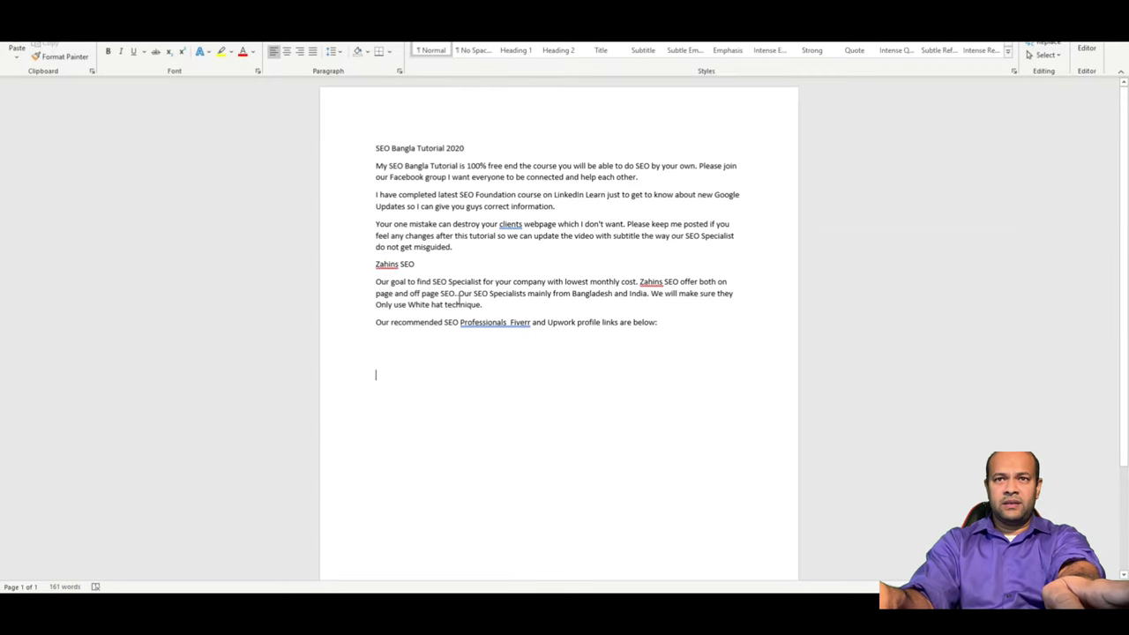
{"action": "double_click", "coordinate": [379, 264]}
{"action": "left_click_drag", "start_coordinate": [376, 281], "coordinate": [705, 327]}
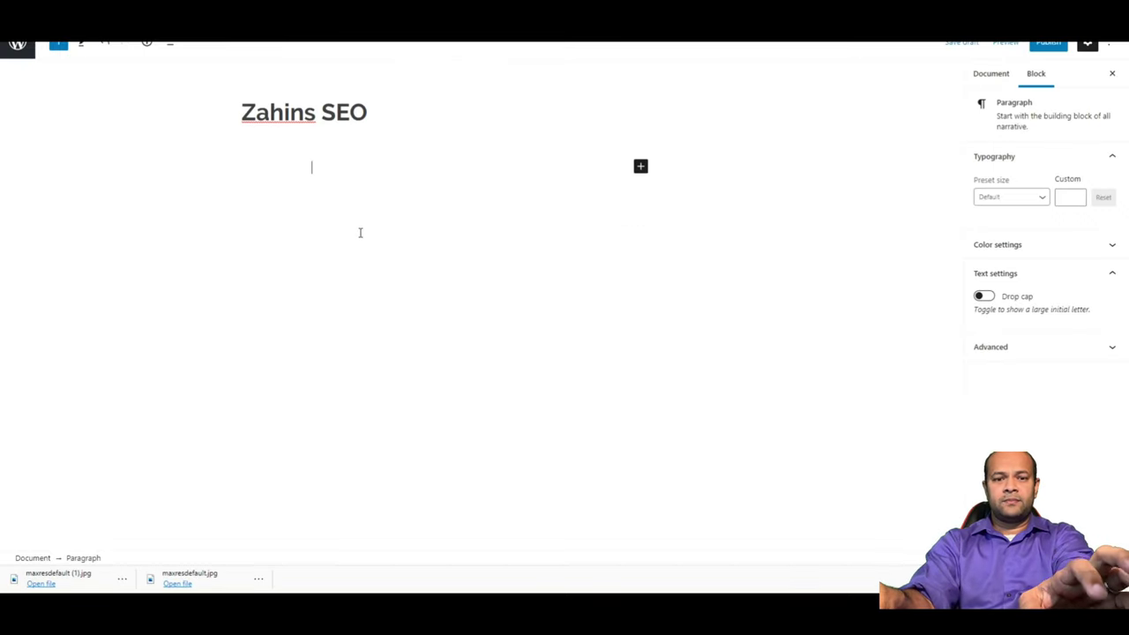
{"action": "type", "text": "Our goal to find SEO Specialist for your company with lowest monthly cost. Zahins SEO offer both on page and off page SEO. Our SEO Specialists mainly from Bangladesh and India. We will make sure they Only use White hat technique. Our recommended SEO Professionals  Fiverr and Upwork profile links are below:"}
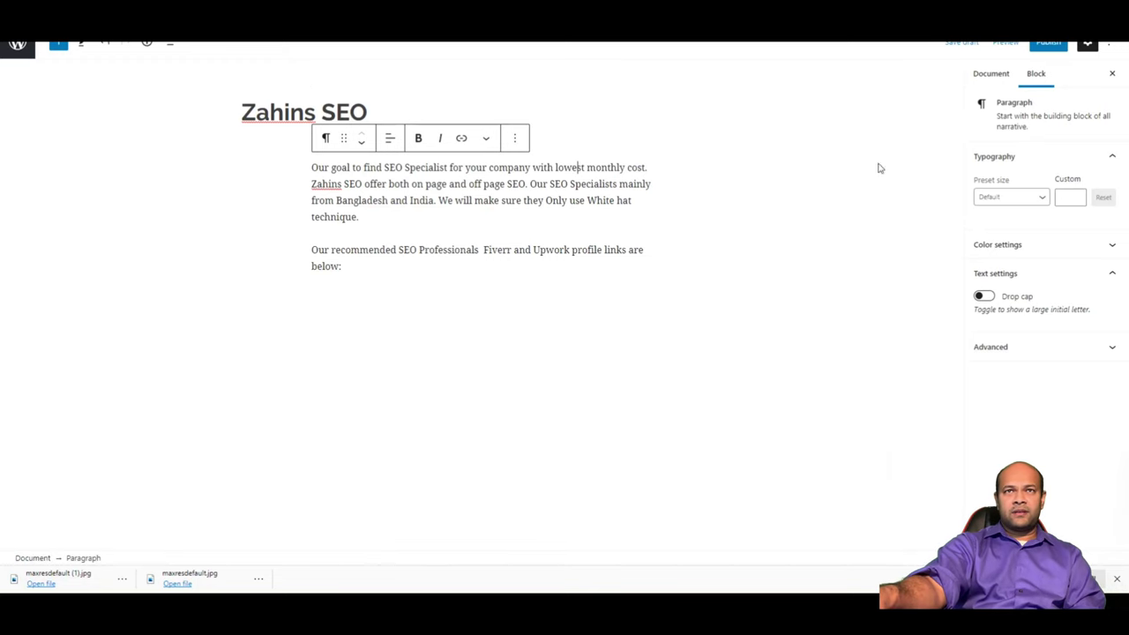
- Publish the Zahins SEO page and return to the site's dashboard
{"action": "key", "text": "super+Down"}
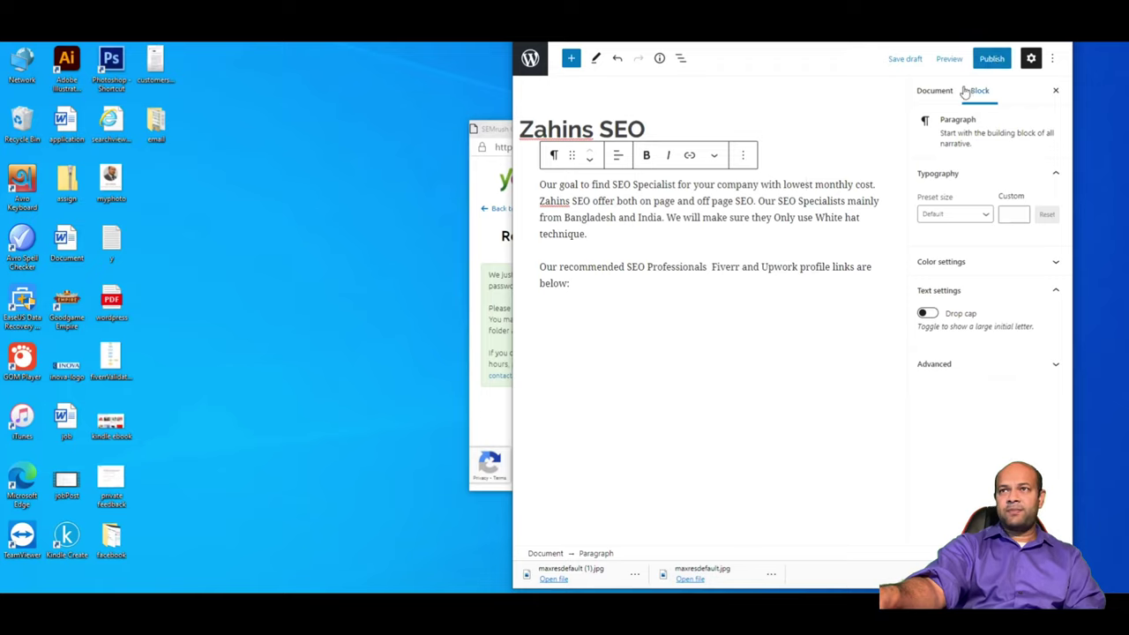
{"action": "left_click", "coordinate": [993, 60]}
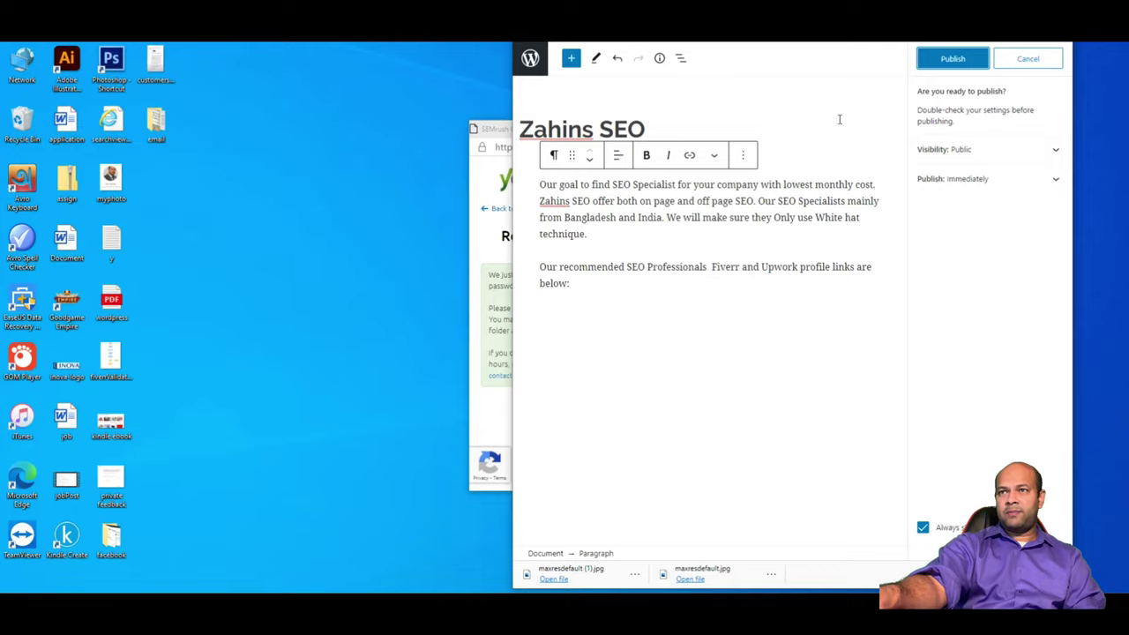
{"action": "left_click", "coordinate": [952, 60]}
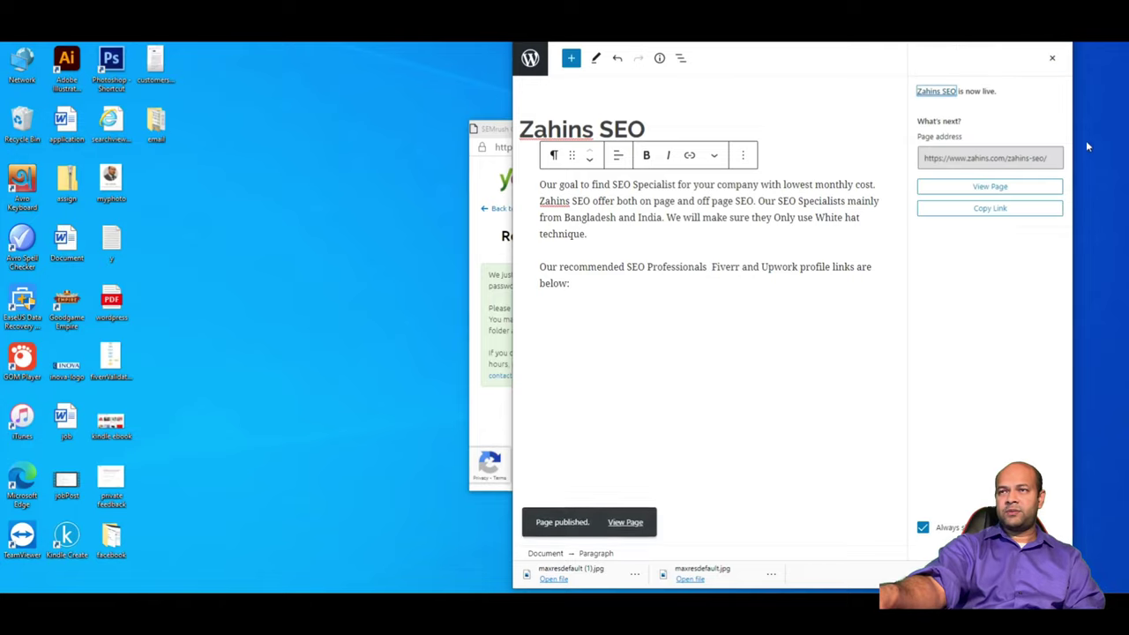
{"action": "key", "text": "super+Up"}
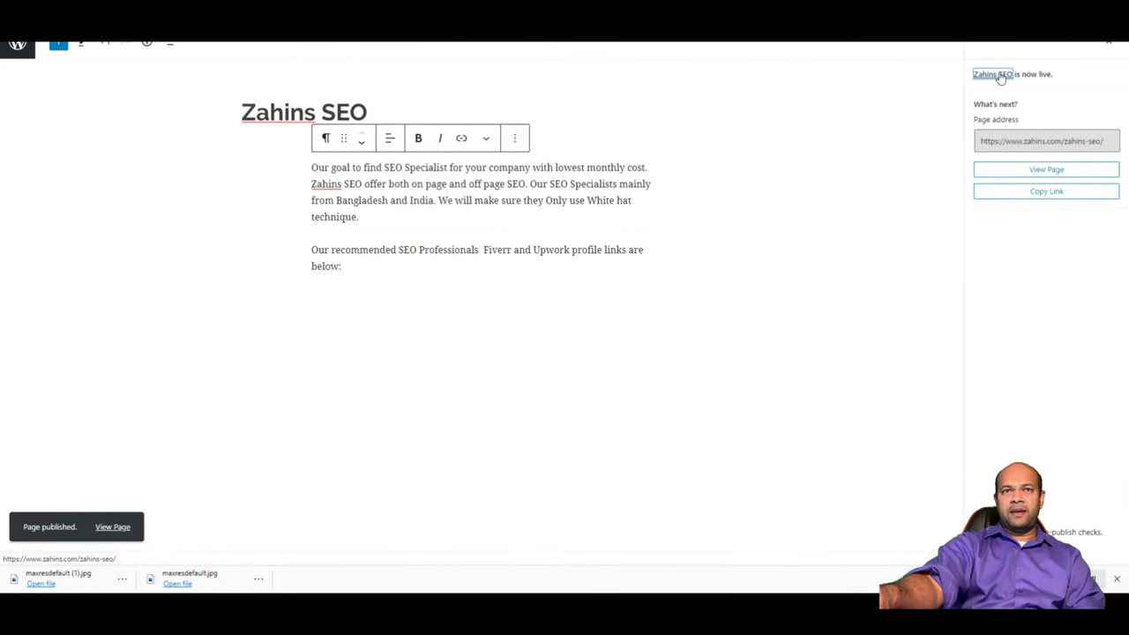
{"action": "left_click", "coordinate": [18, 46]}
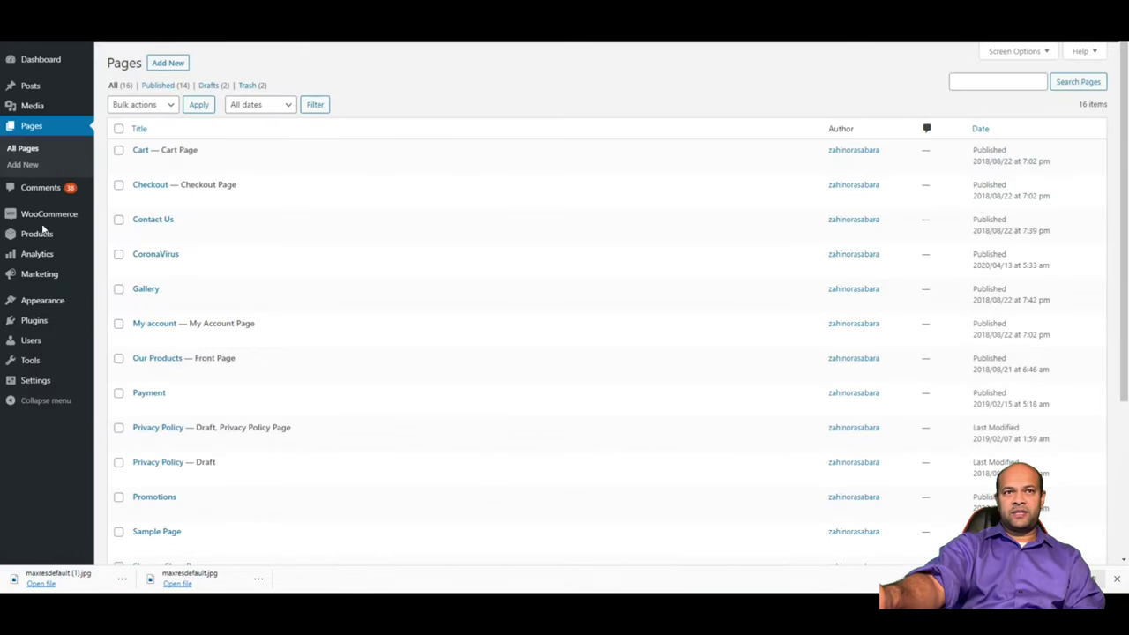
{"action": "left_click", "coordinate": [42, 60]}
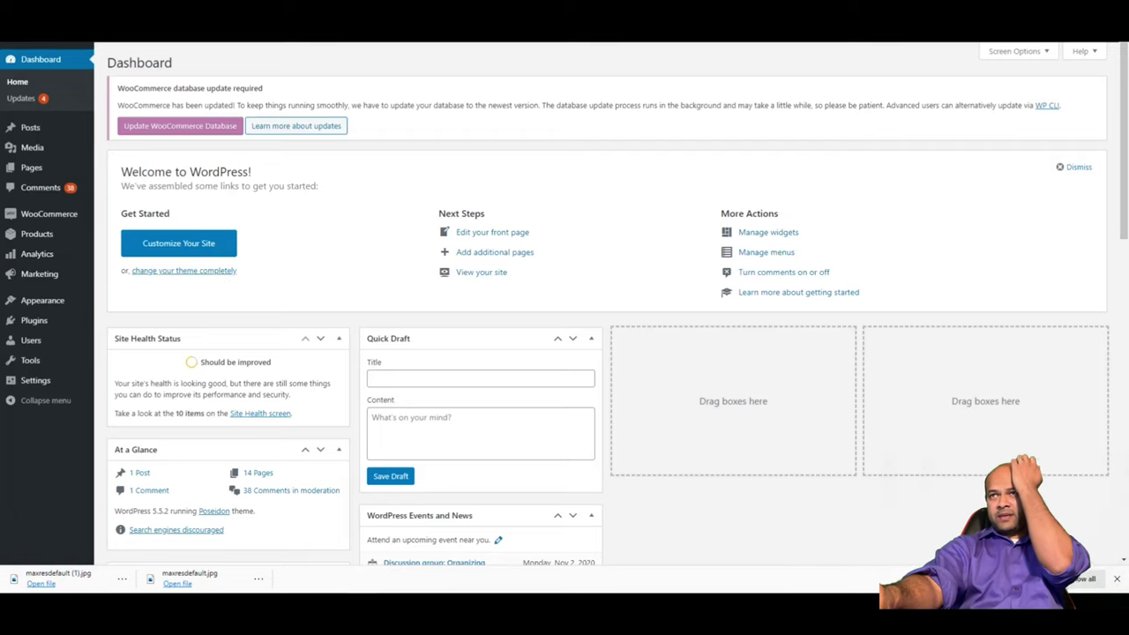
- Open the live view of the Zahins SEO page from the list of all pages and highlight its heading
{"action": "left_click", "coordinate": [36, 175]}
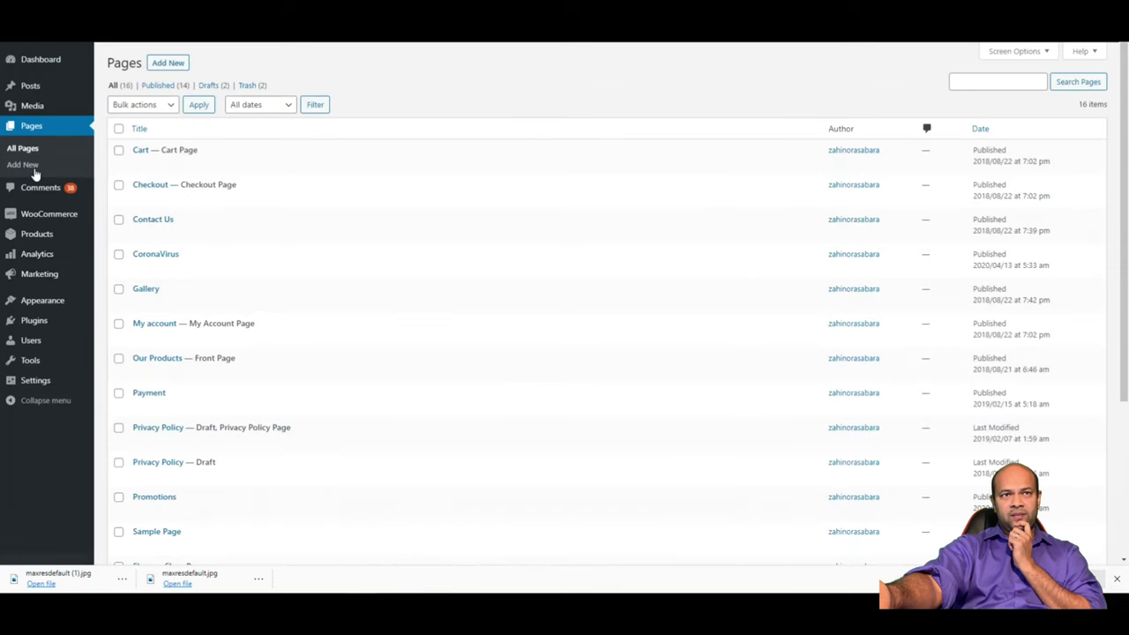
{"action": "scroll", "coordinate": [240, 288], "scroll_direction": "down", "scroll_amount": 3}
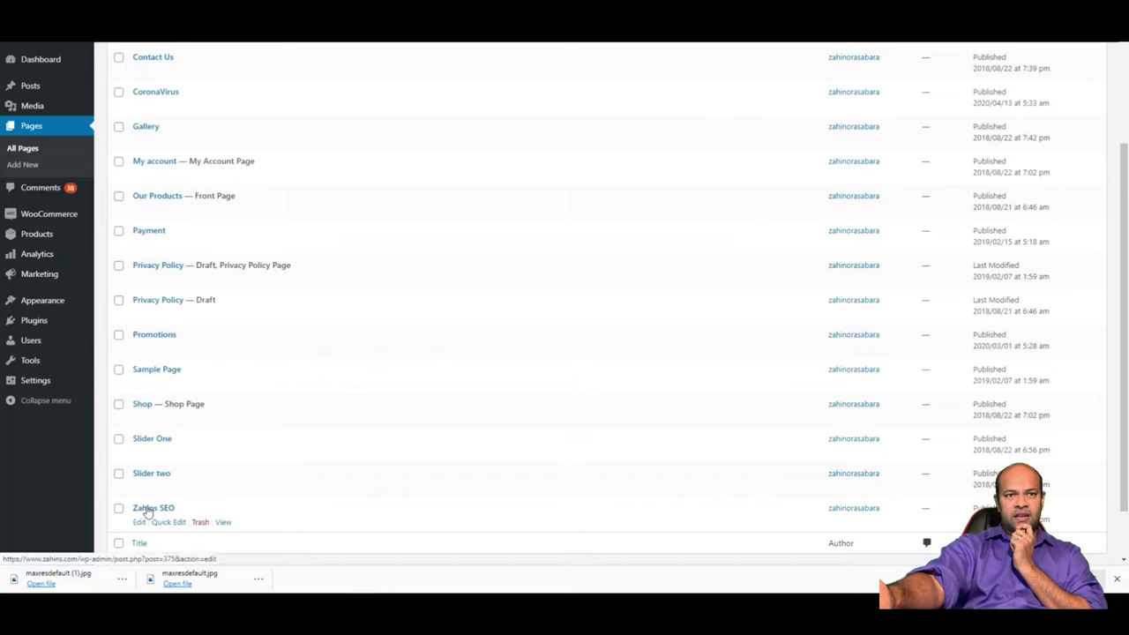
{"action": "left_click", "coordinate": [224, 521]}
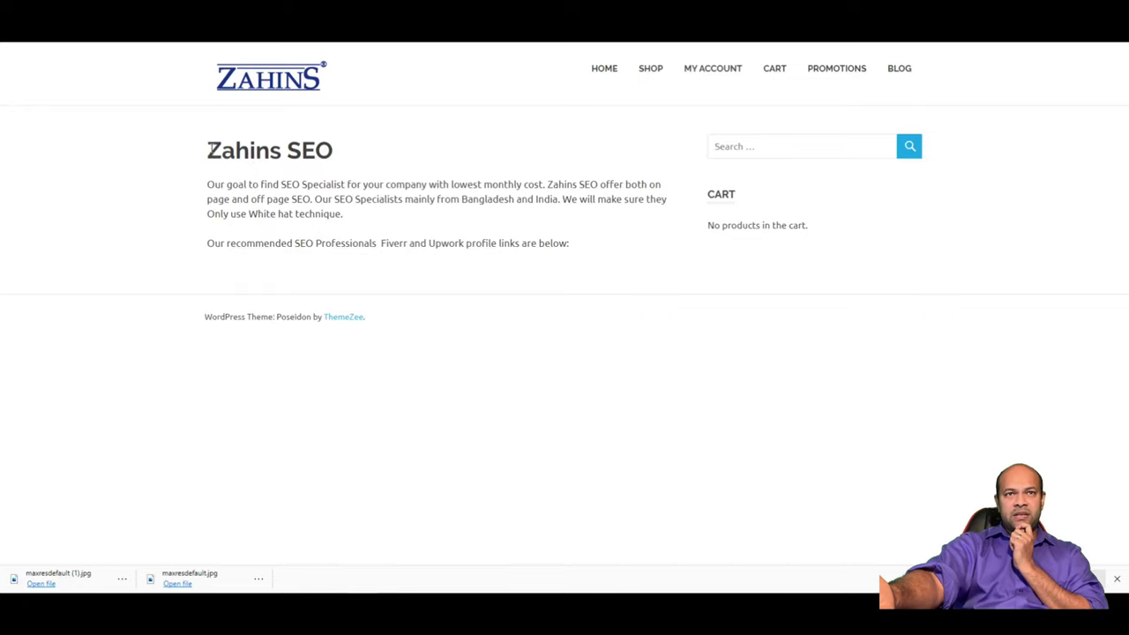
{"action": "left_click_drag", "start_coordinate": [209, 150], "coordinate": [342, 149]}
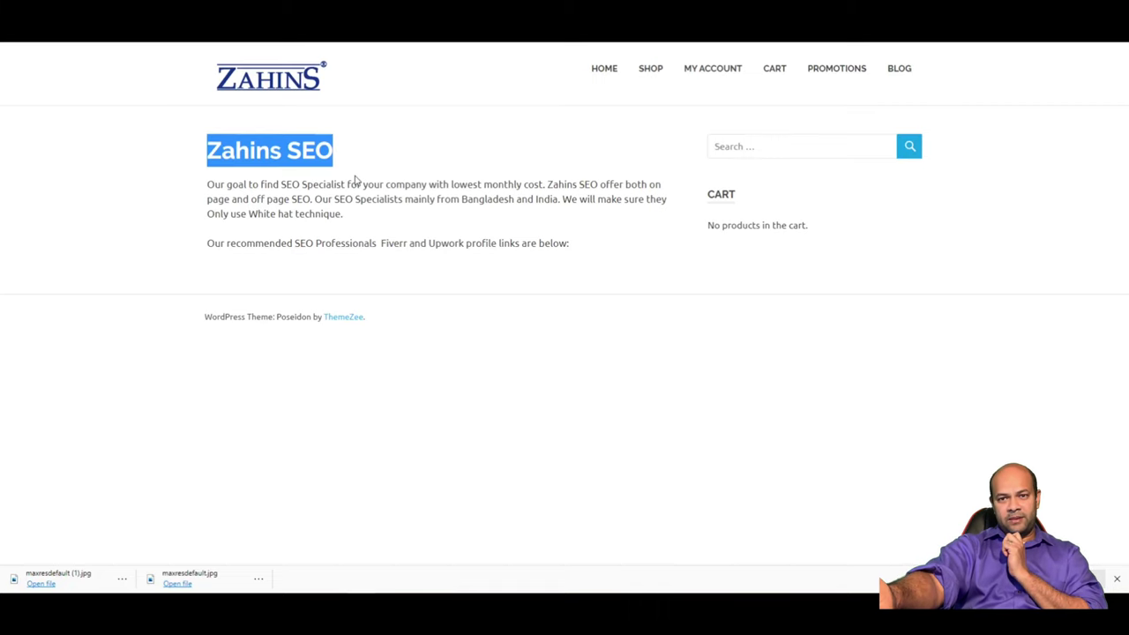
- Bring the browser's address into view and highlight the "zahins-seo/" part of the page's URL
{"action": "key", "text": "super+Down"}
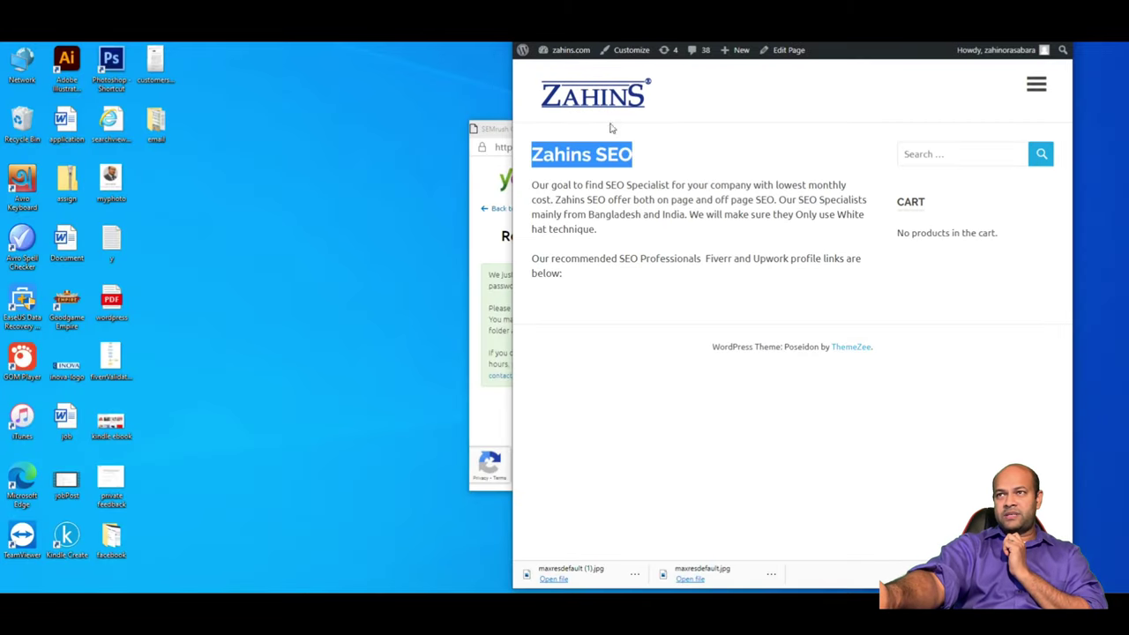
{"action": "left_click_drag", "start_coordinate": [794, 3], "coordinate": [567, 165]}
{"action": "left_click", "coordinate": [706, 165]}
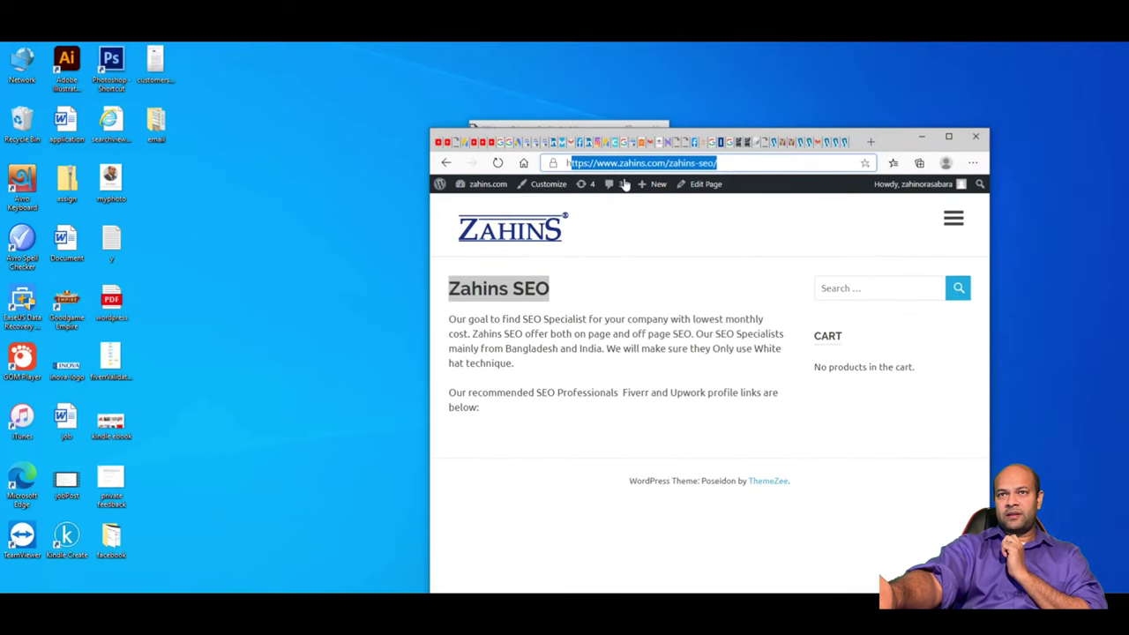
{"action": "left_click", "coordinate": [729, 165]}
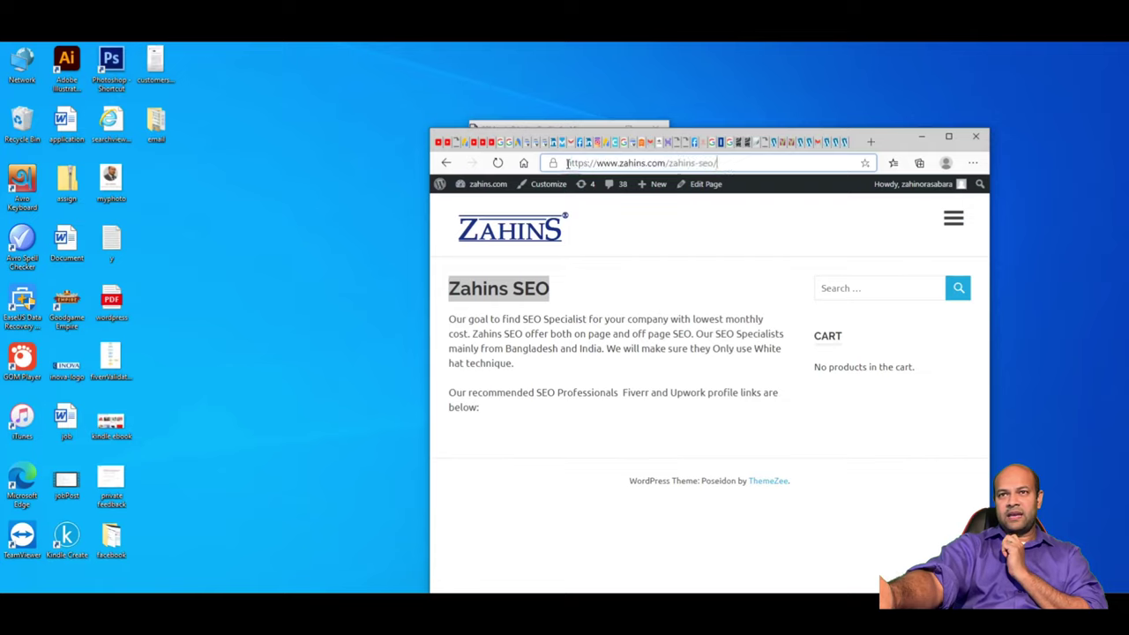
{"action": "left_click_drag", "start_coordinate": [728, 165], "coordinate": [667, 164]}
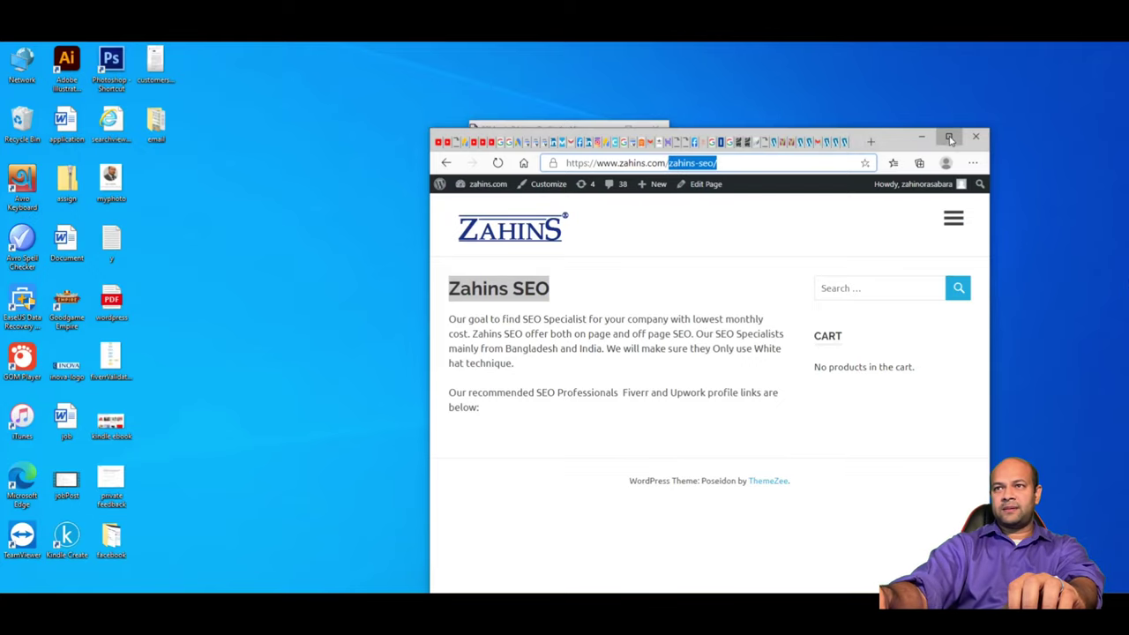
{"action": "key", "text": "F11"}
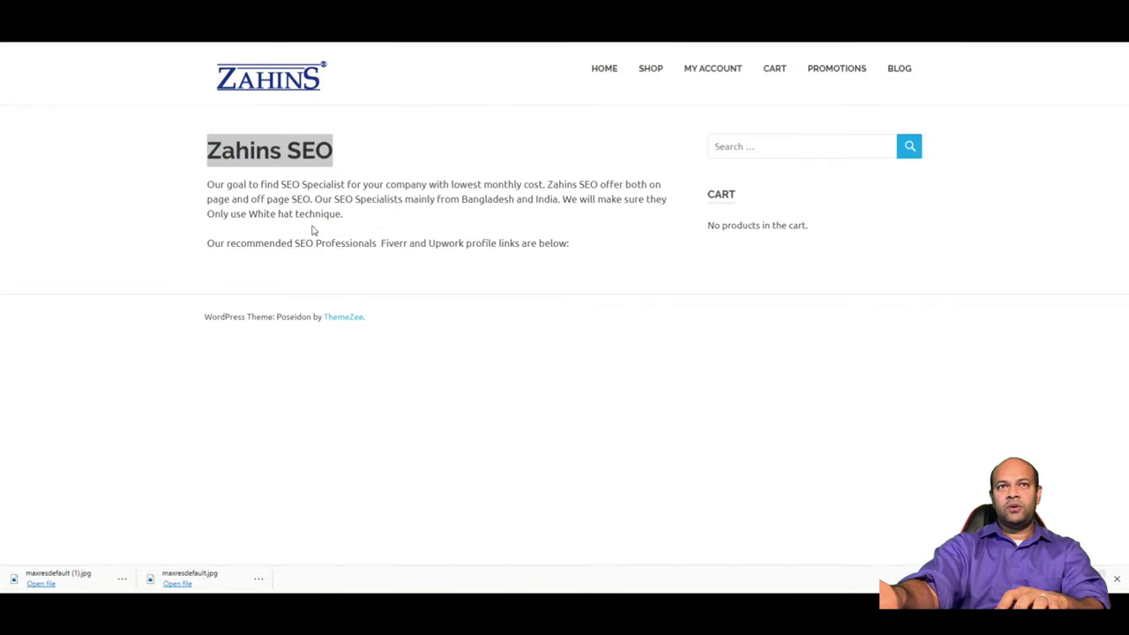
- Highlight the "Zahins SEO" heading on the live page again and clear the selection
{"action": "left_click", "coordinate": [341, 157]}
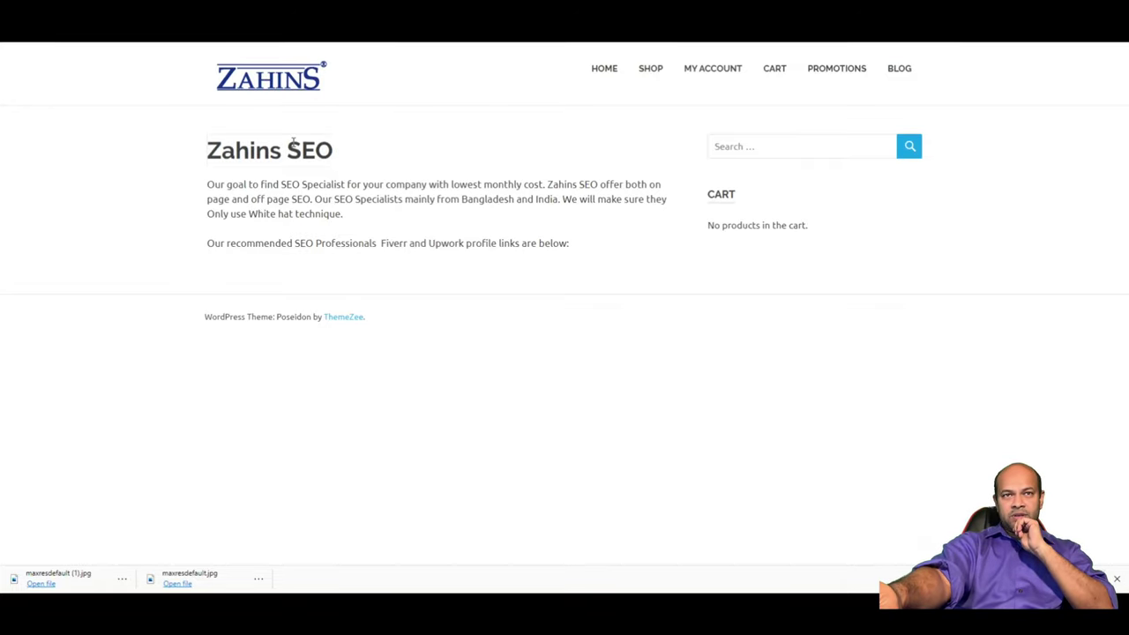
{"action": "left_click_drag", "start_coordinate": [206, 151], "coordinate": [358, 155]}
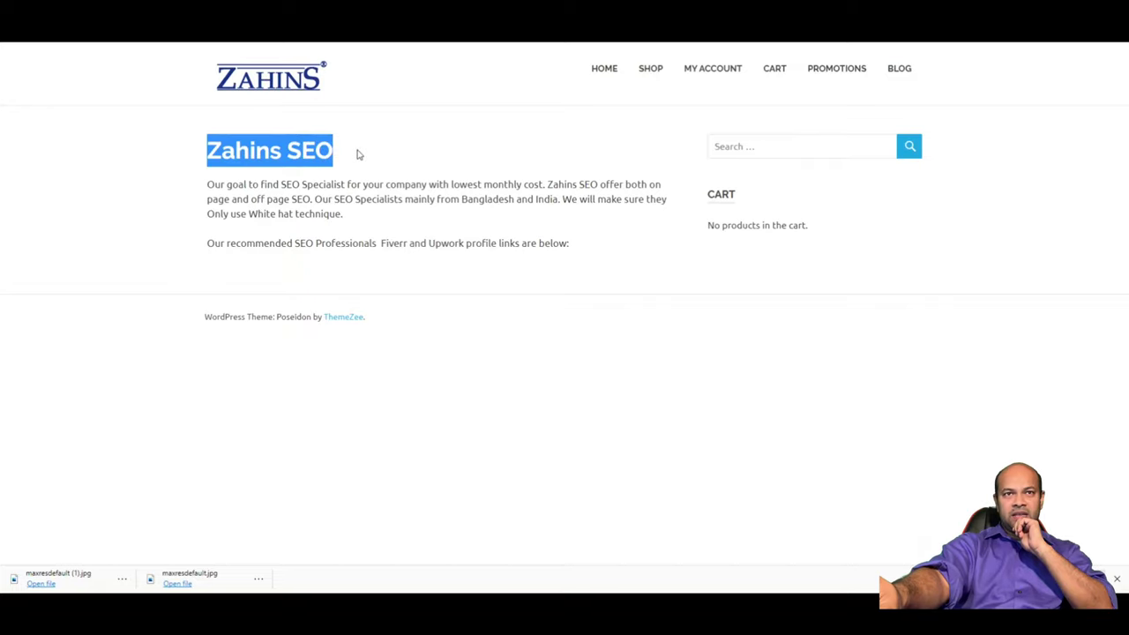
{"action": "left_click", "coordinate": [221, 152]}
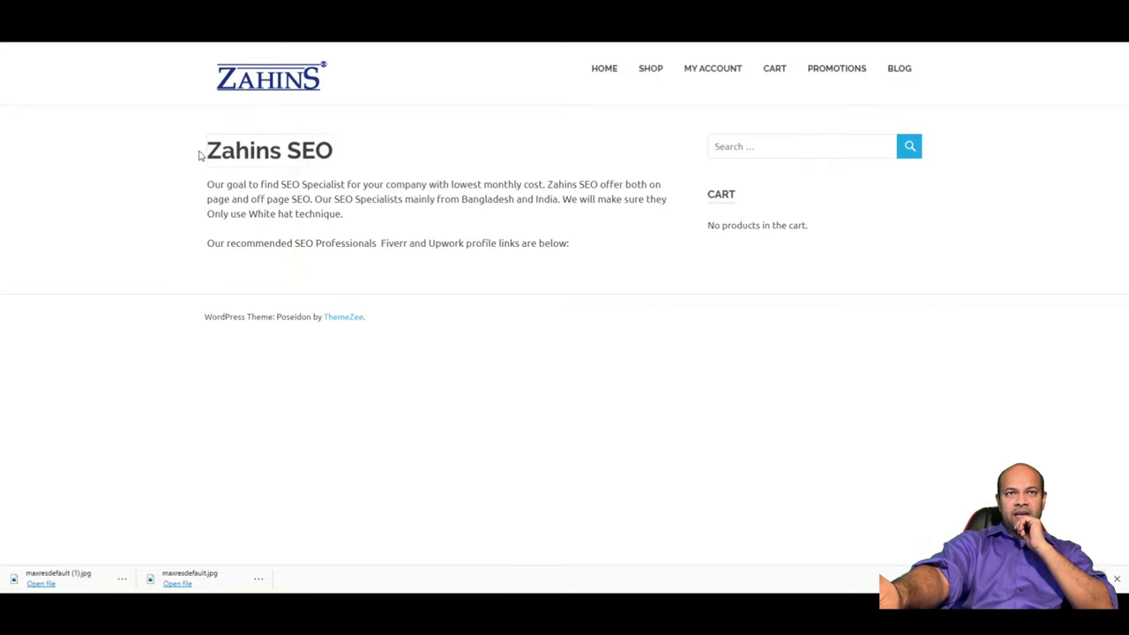
{"action": "right_click", "coordinate": [437, 276]}
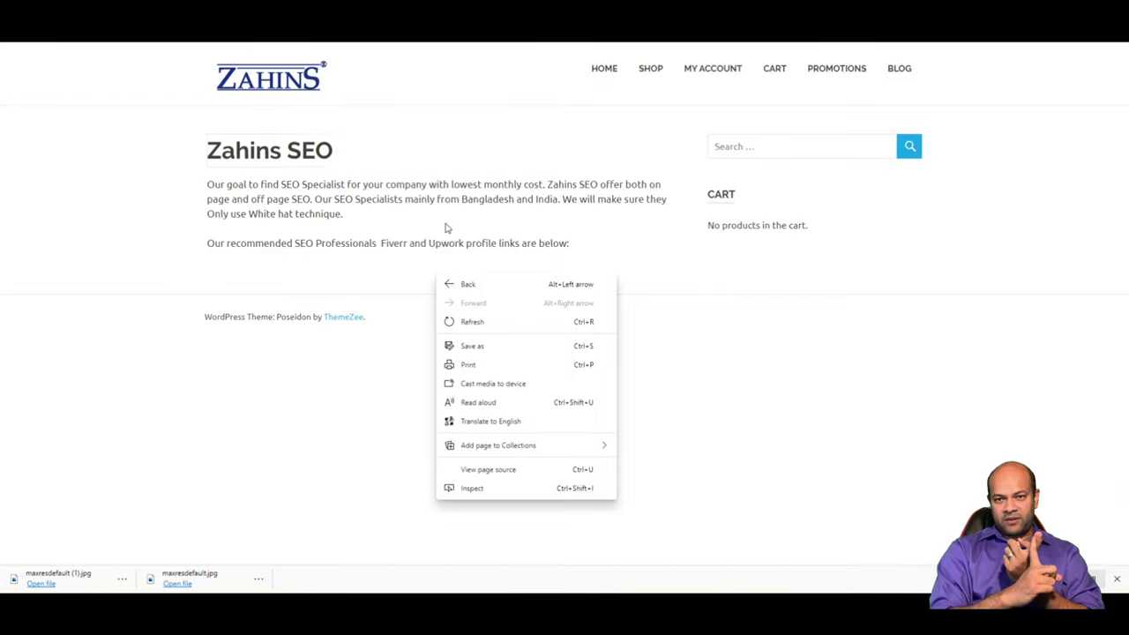
{"action": "left_click", "coordinate": [214, 161]}
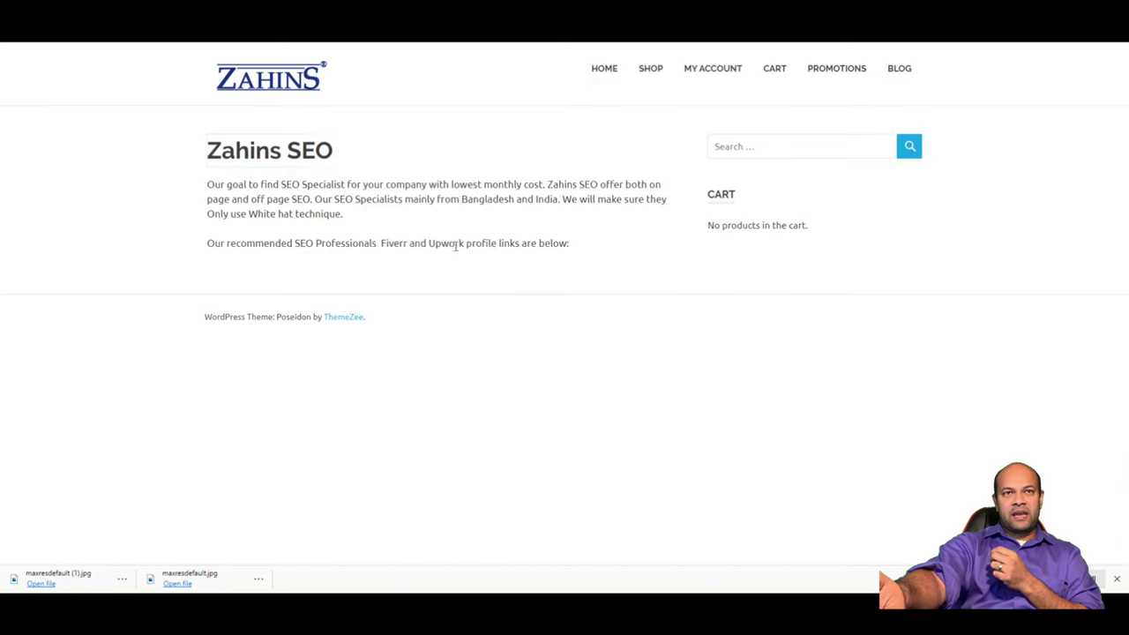
- View the live page's source code, search it for "<h1" and highlight the heading text inside that tag
{"action": "right_click", "coordinate": [438, 159]}
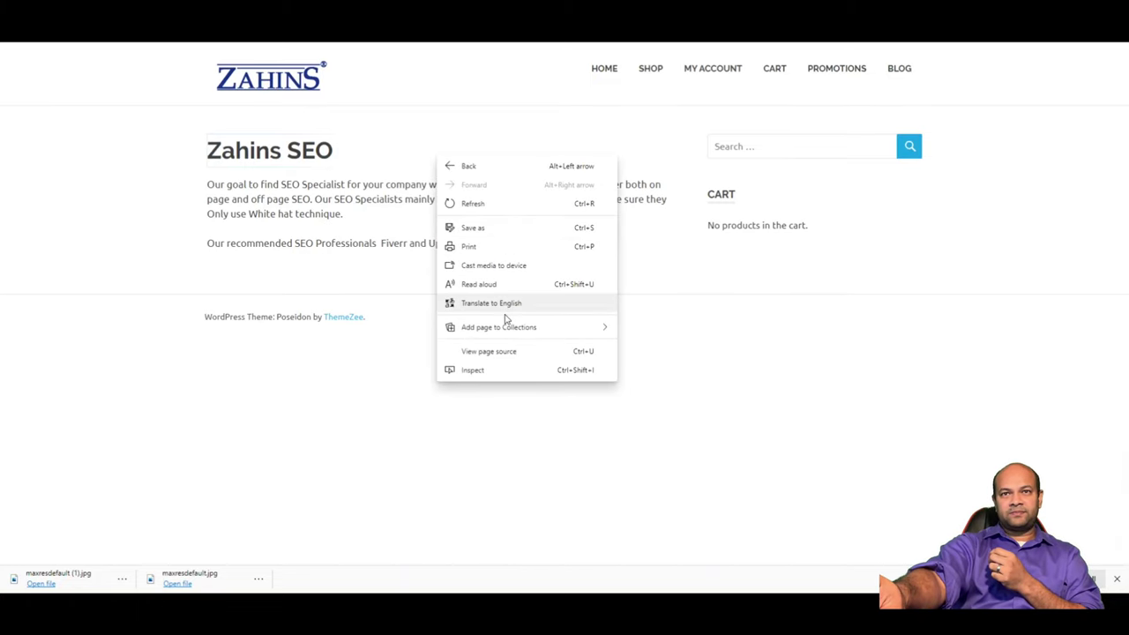
{"action": "left_click", "coordinate": [500, 352]}
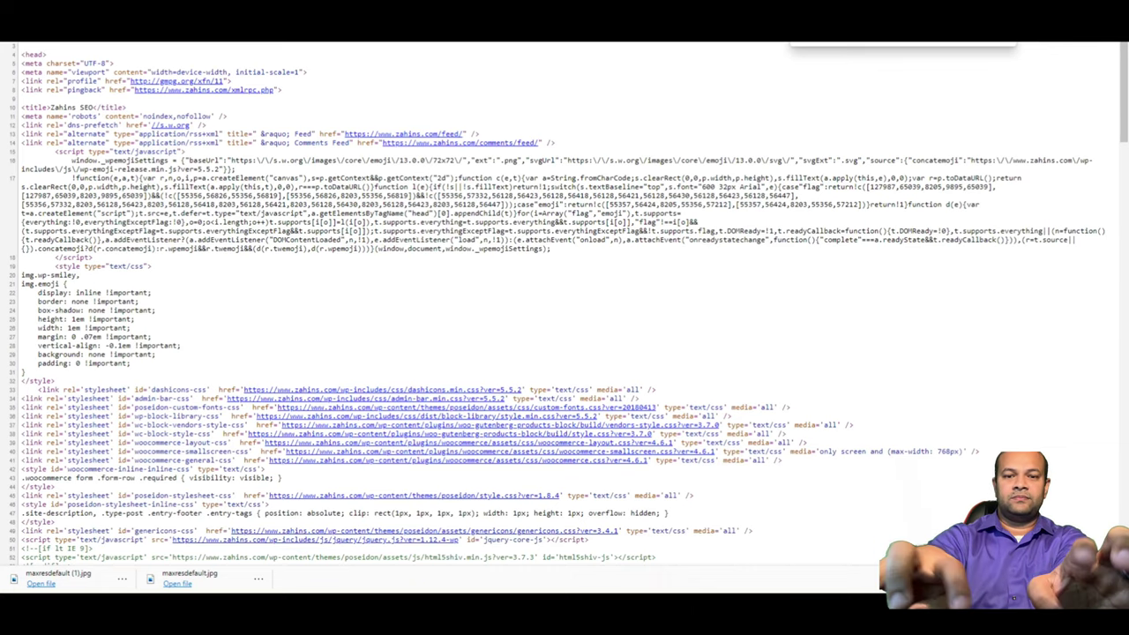
{"action": "type", "text": "<h"}
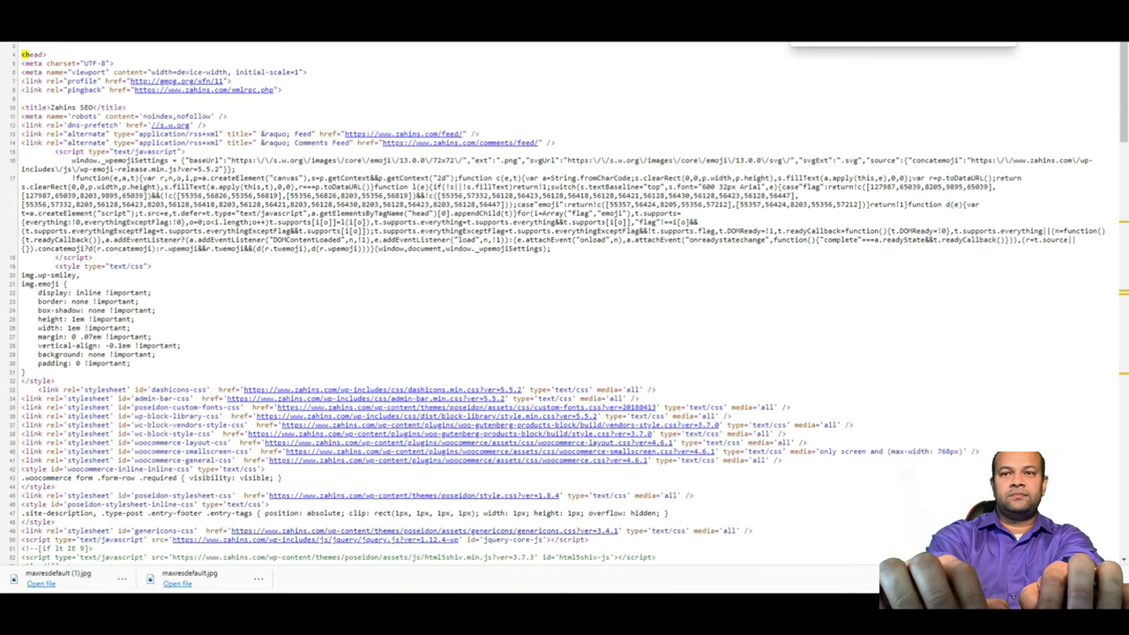
{"action": "type", "text": "1"}
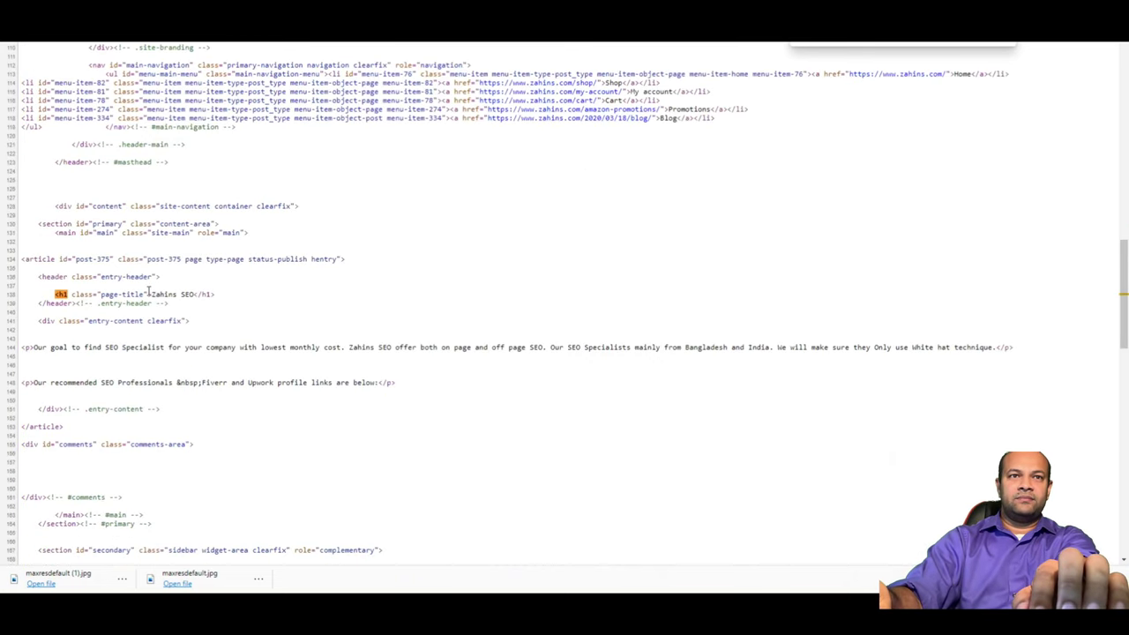
{"action": "left_click_drag", "start_coordinate": [151, 295], "coordinate": [192, 298]}
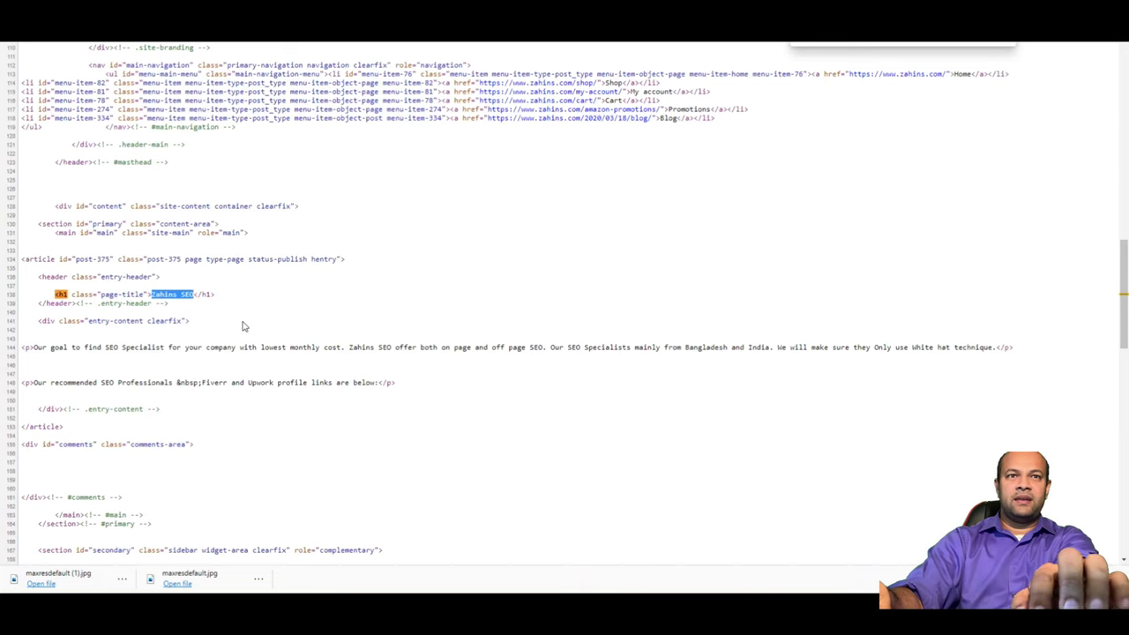
- Enlarge the source code and examine the h1 line, highlighting "Zahins SEO" between its opening and closing tags
{"action": "scroll", "coordinate": [244, 325], "scroll_direction": "up", "scroll_amount": 2}
{"action": "scroll", "coordinate": [243, 324], "scroll_direction": "up", "scroll_amount": 4, "text": "ctrl"}
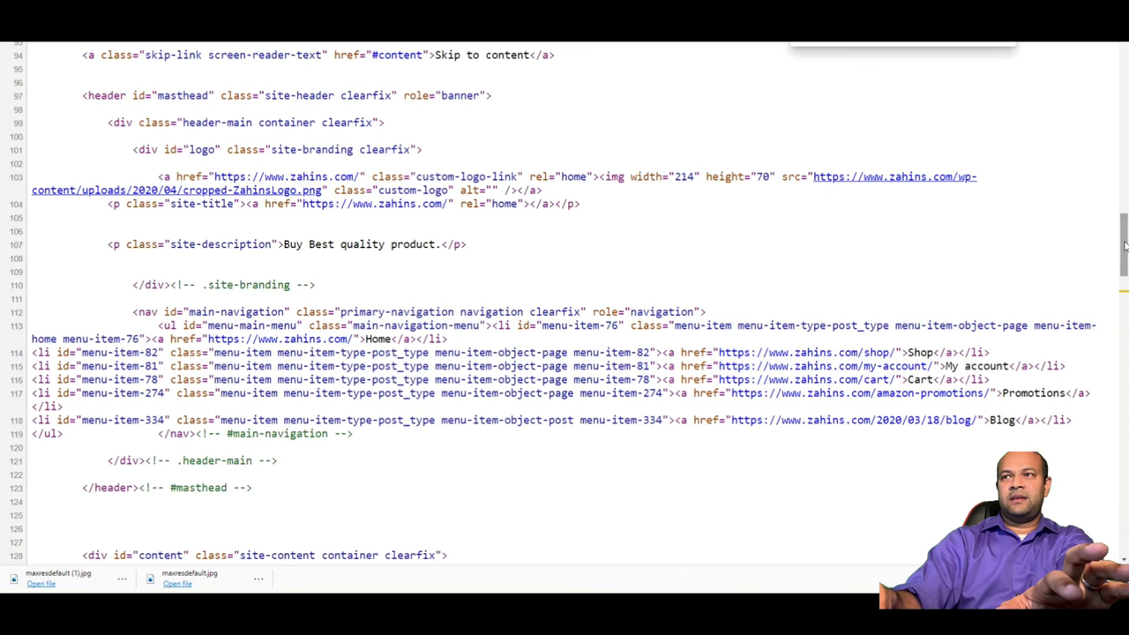
{"action": "left_click_drag", "start_coordinate": [1122, 247], "coordinate": [1117, 309]}
{"action": "left_click", "coordinate": [342, 192]}
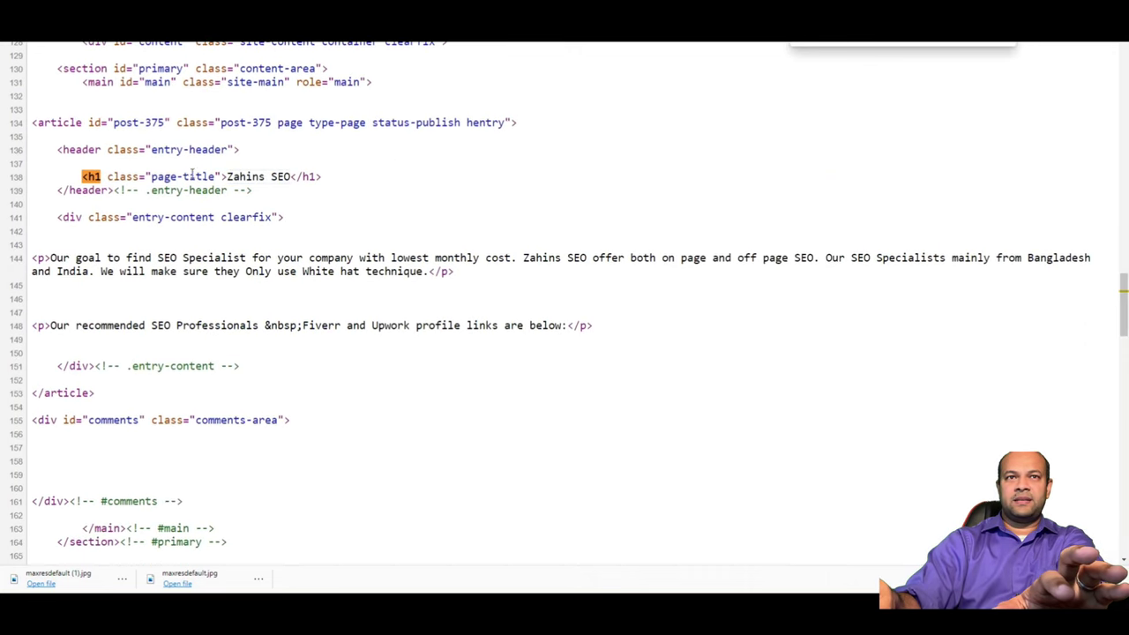
{"action": "left_click_drag", "start_coordinate": [228, 179], "coordinate": [287, 180]}
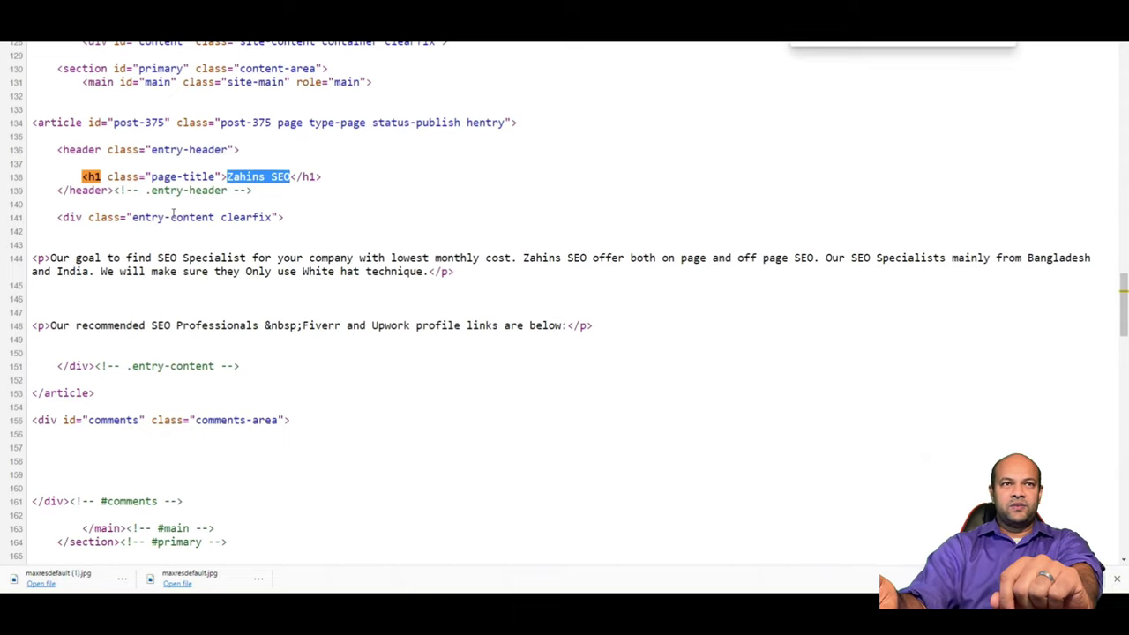
{"action": "left_click", "coordinate": [86, 174]}
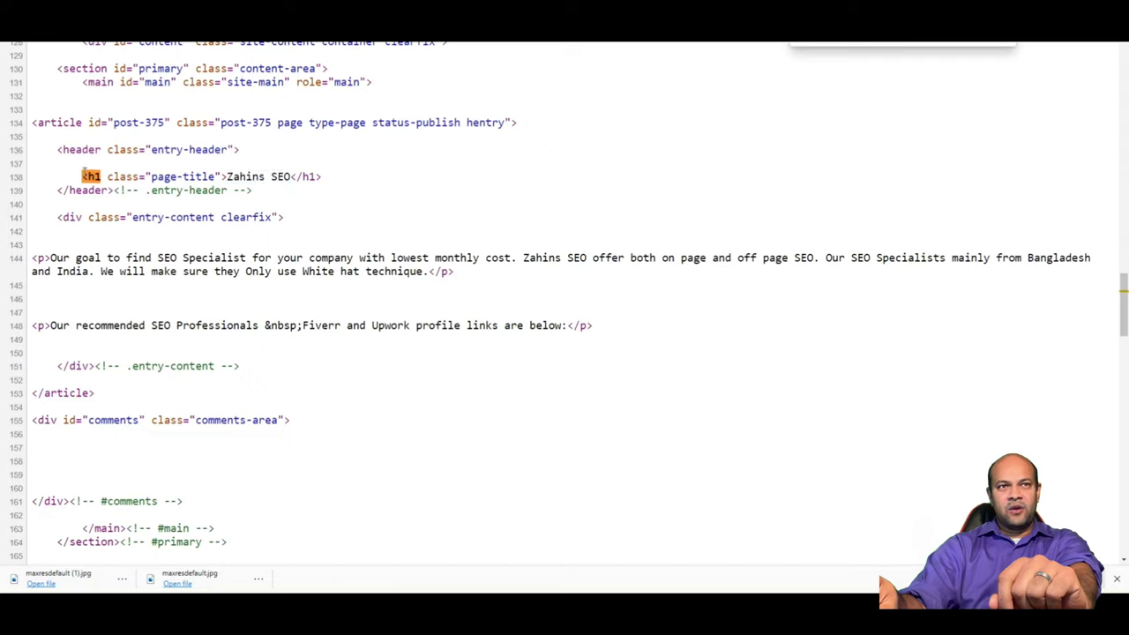
{"action": "left_click_drag", "start_coordinate": [226, 177], "coordinate": [289, 177]}
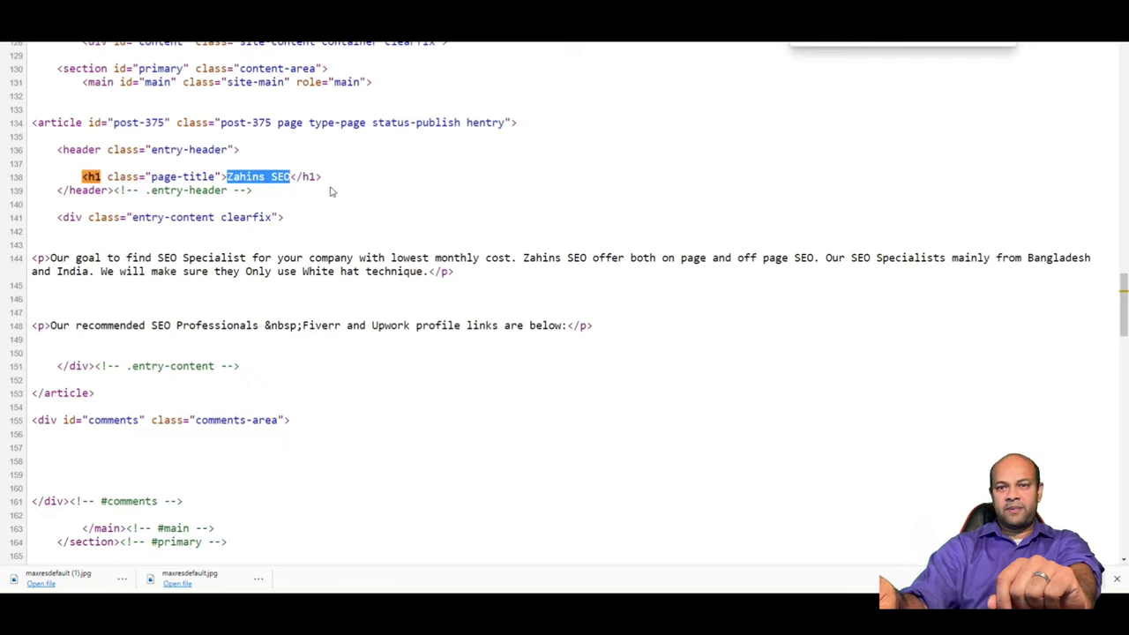
- Examine the rest of the source code down to the footer and scripts, and return to the live page
{"action": "key", "text": "ctrl+minus"}
{"action": "scroll", "coordinate": [546, 163], "scroll_direction": "down", "scroll_amount": 5}
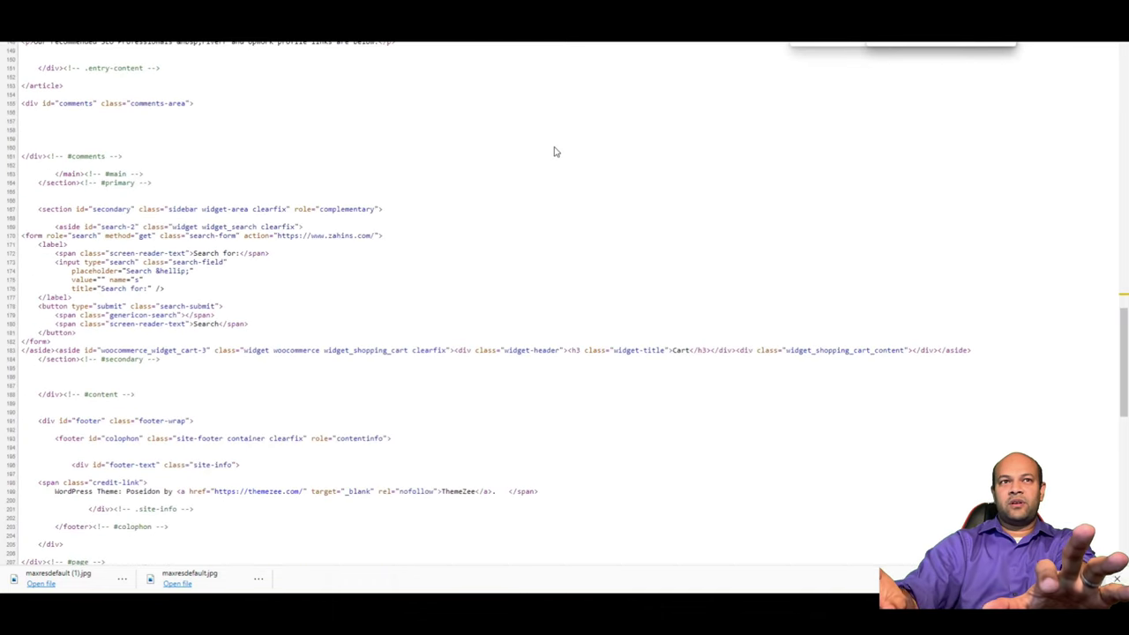
{"action": "key", "text": "ctrl+plus"}
{"action": "scroll", "coordinate": [553, 152], "scroll_direction": "down", "scroll_amount": 3}
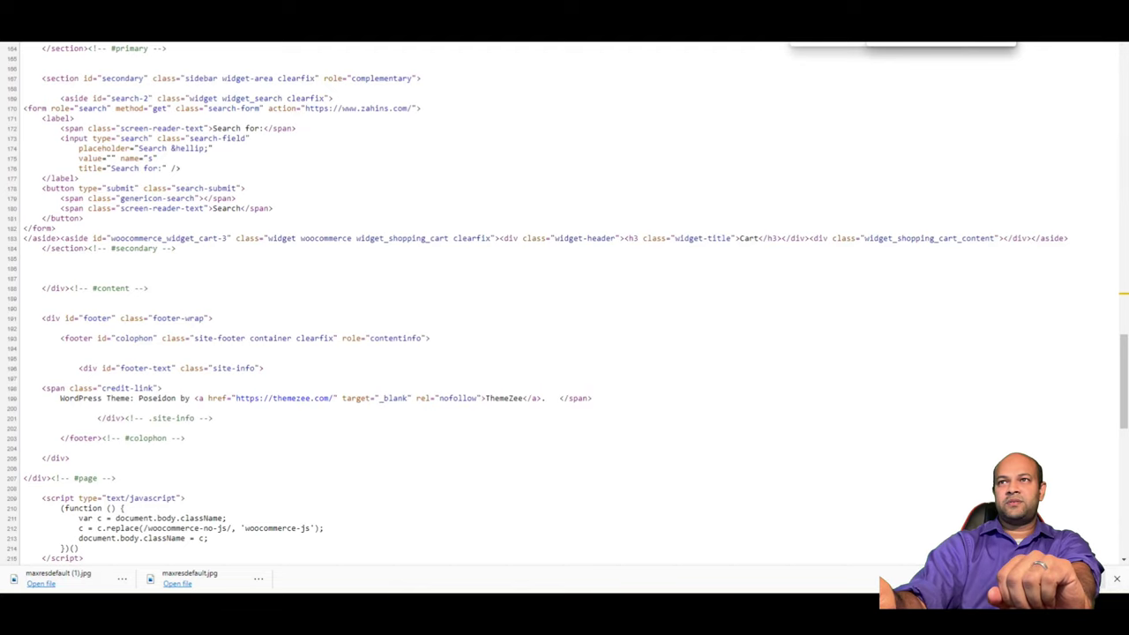
{"action": "key", "text": "ctrl+w"}
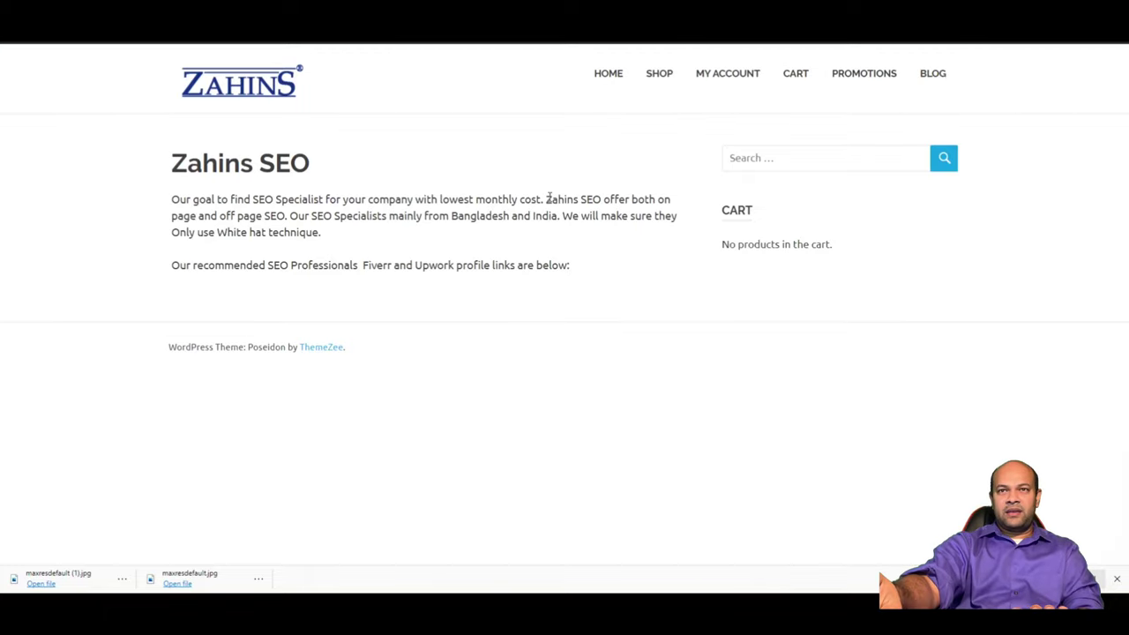
- Highlight the keyword "Zahins SEO" in the first paragraph of the live page and leave the source view closed
{"action": "left_click_drag", "start_coordinate": [547, 200], "coordinate": [600, 200]}
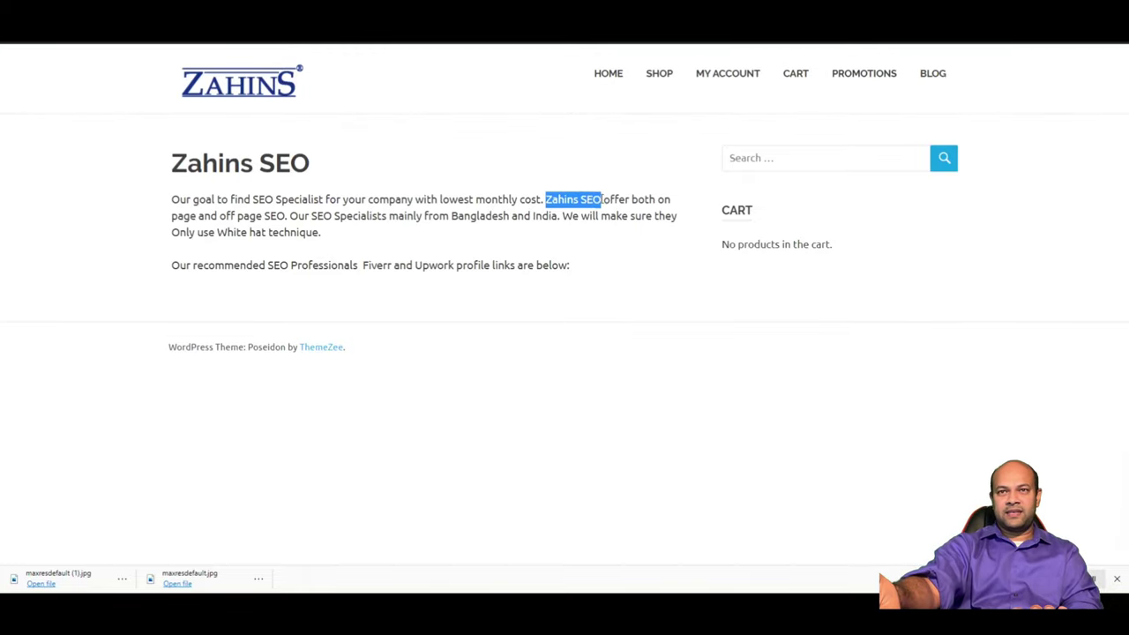
{"action": "left_click", "coordinate": [600, 199]}
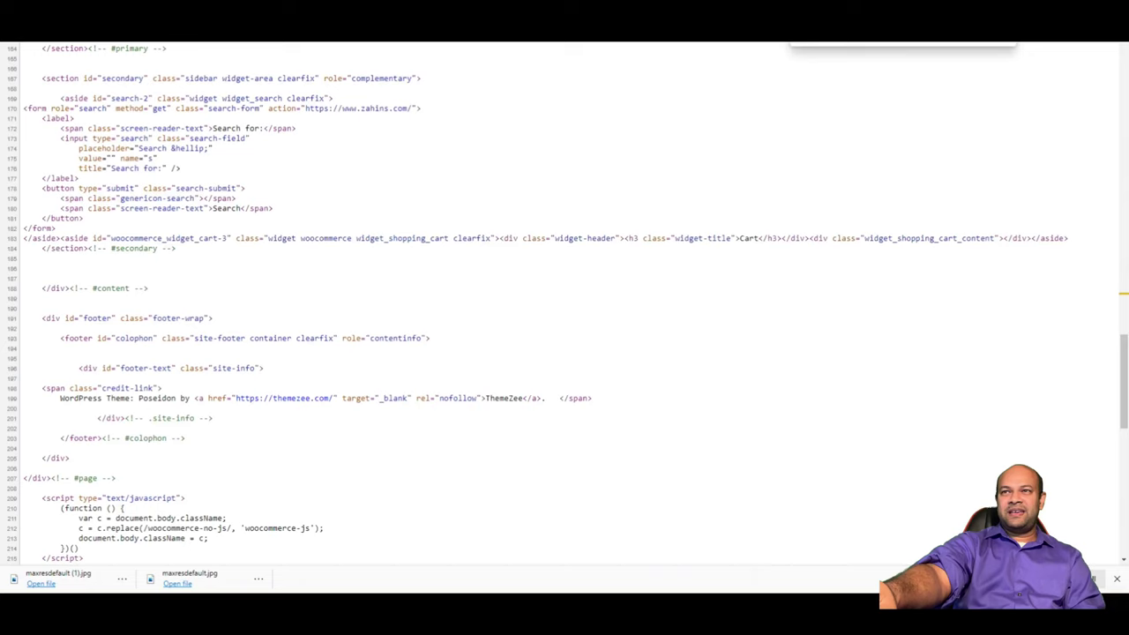
{"action": "key", "text": "ctrl+w"}
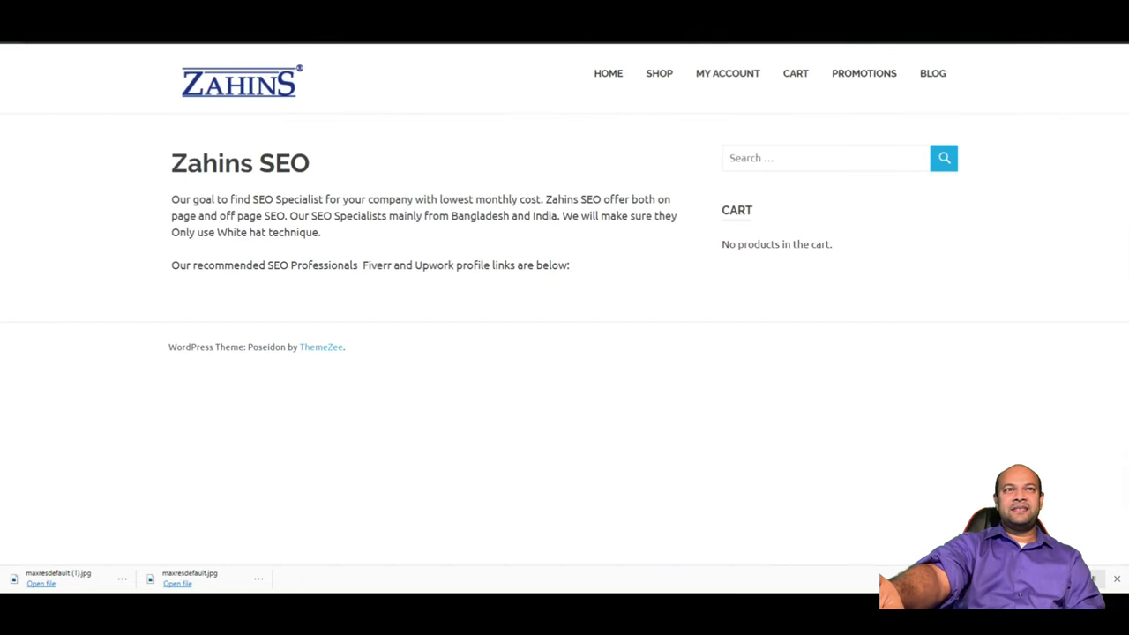
- Open the About WordPress page in the site's admin area and look over its What's New section
{"action": "mouse_move", "coordinate": [18, 32]}
{"action": "left_click", "coordinate": [39, 55]}
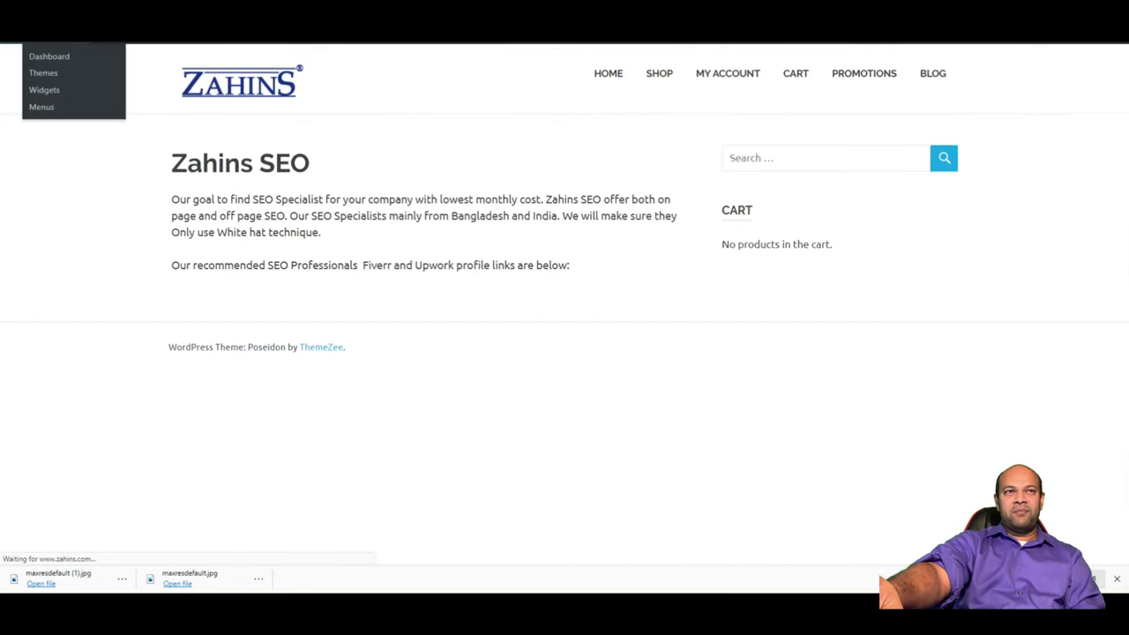
{"action": "scroll", "coordinate": [173, 221], "scroll_direction": "down", "scroll_amount": 2}
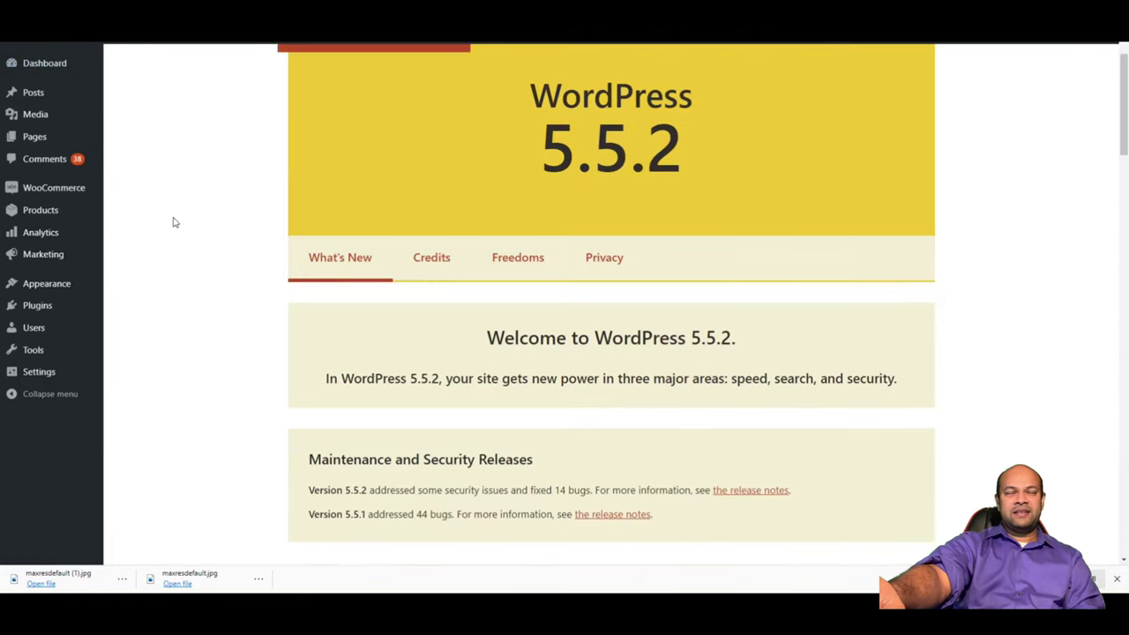
{"action": "scroll", "coordinate": [313, 254], "scroll_direction": "up", "scroll_amount": 2}
{"action": "scroll", "coordinate": [314, 264], "scroll_direction": "up", "scroll_amount": 1}
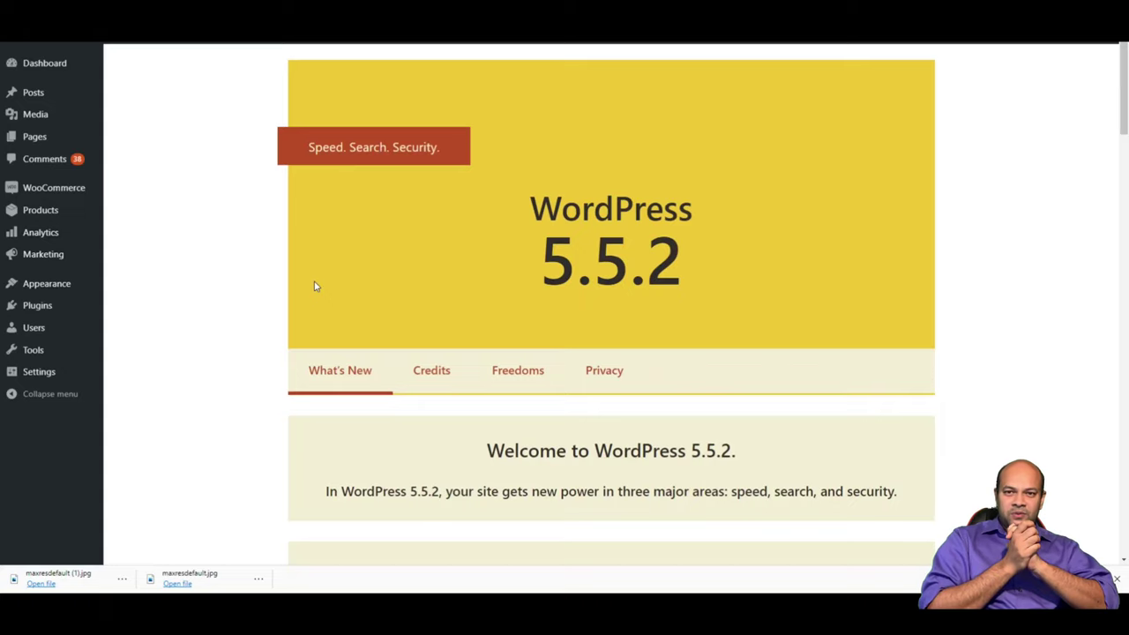
- Open the Zahins SEO page from the site's page list, check its editor without an SEO plugin, and return to the list
{"action": "left_click", "coordinate": [65, 142]}
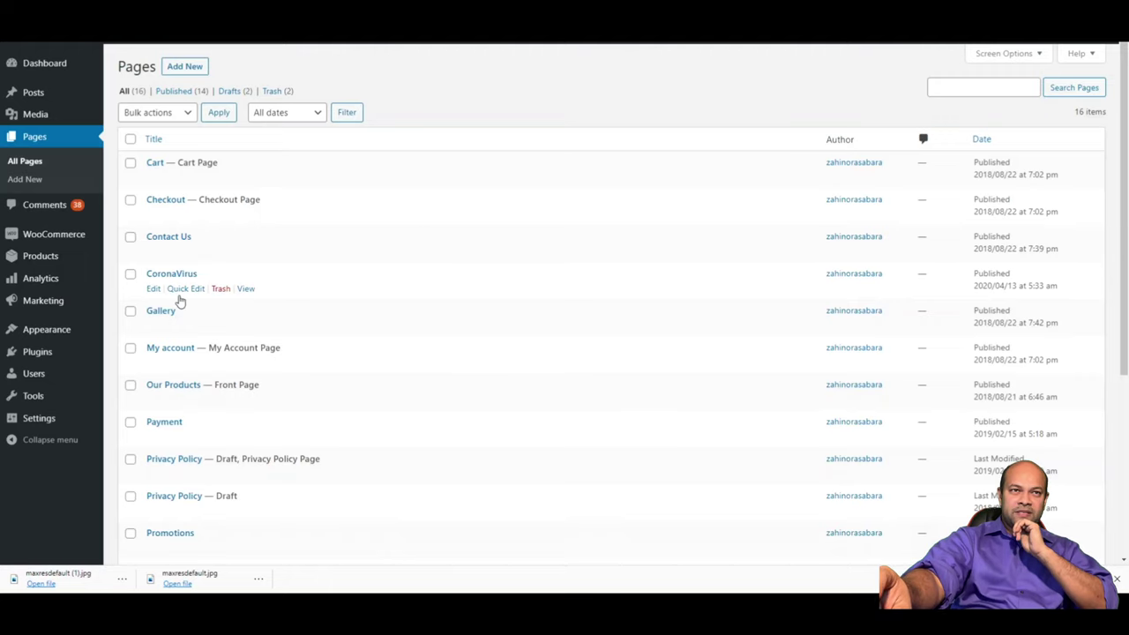
{"action": "scroll", "coordinate": [314, 456], "scroll_direction": "down", "scroll_amount": 2}
{"action": "scroll", "coordinate": [354, 424], "scroll_direction": "down", "scroll_amount": 2}
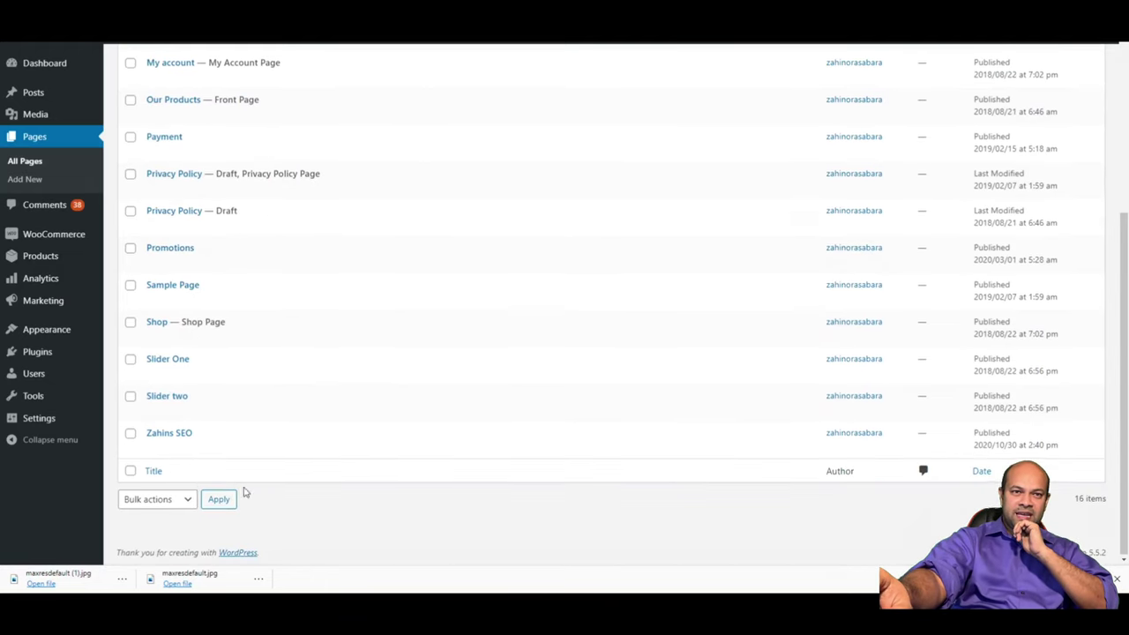
{"action": "left_click", "coordinate": [154, 448]}
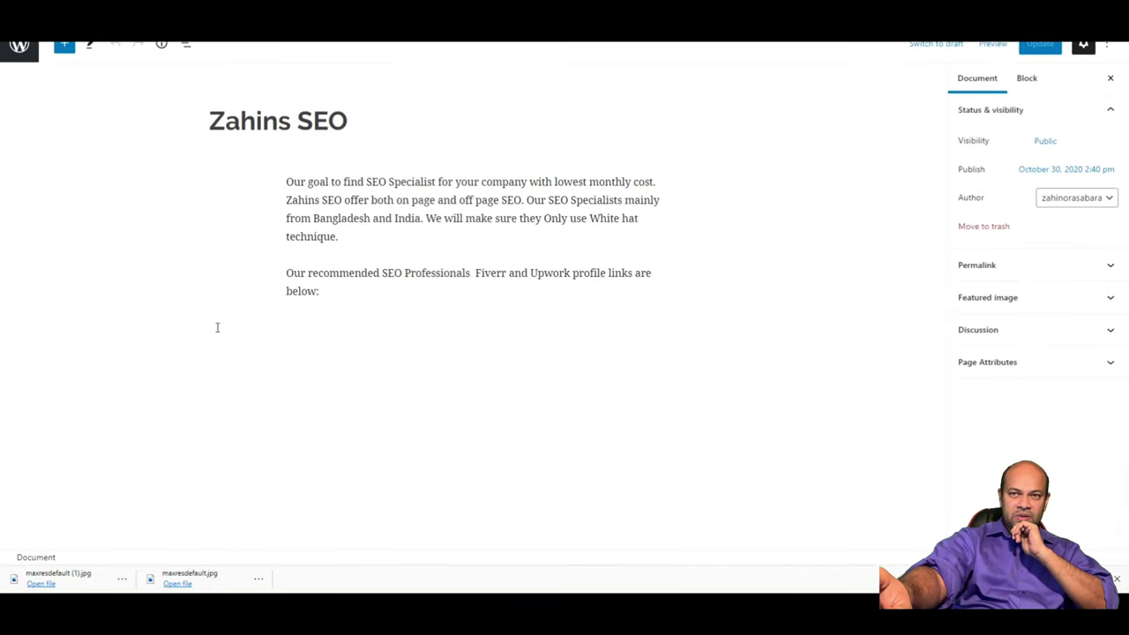
{"action": "left_click", "coordinate": [361, 404]}
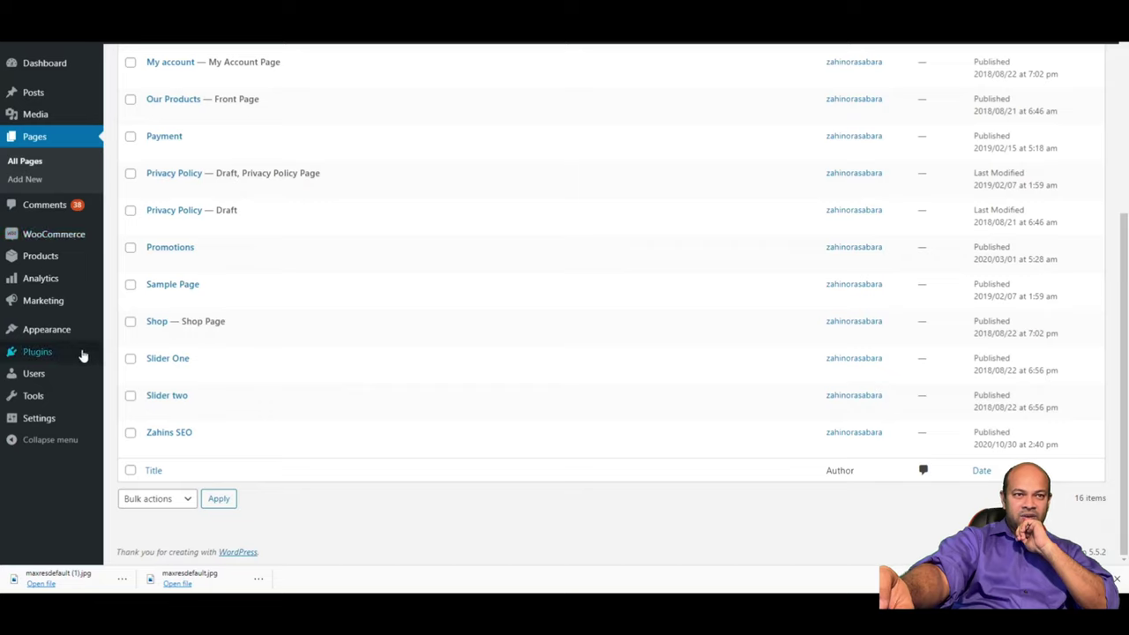
- Go to adding a new plugin and search the plugin directory for "YOAST SEO"
{"action": "mouse_move", "coordinate": [35, 358]}
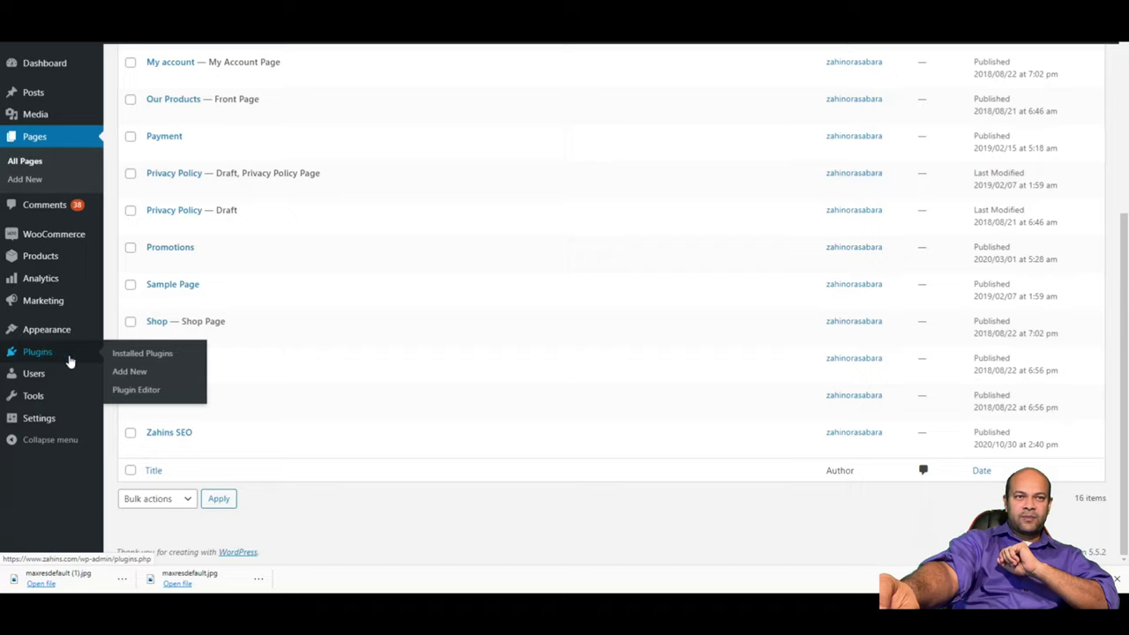
{"action": "left_click", "coordinate": [146, 373]}
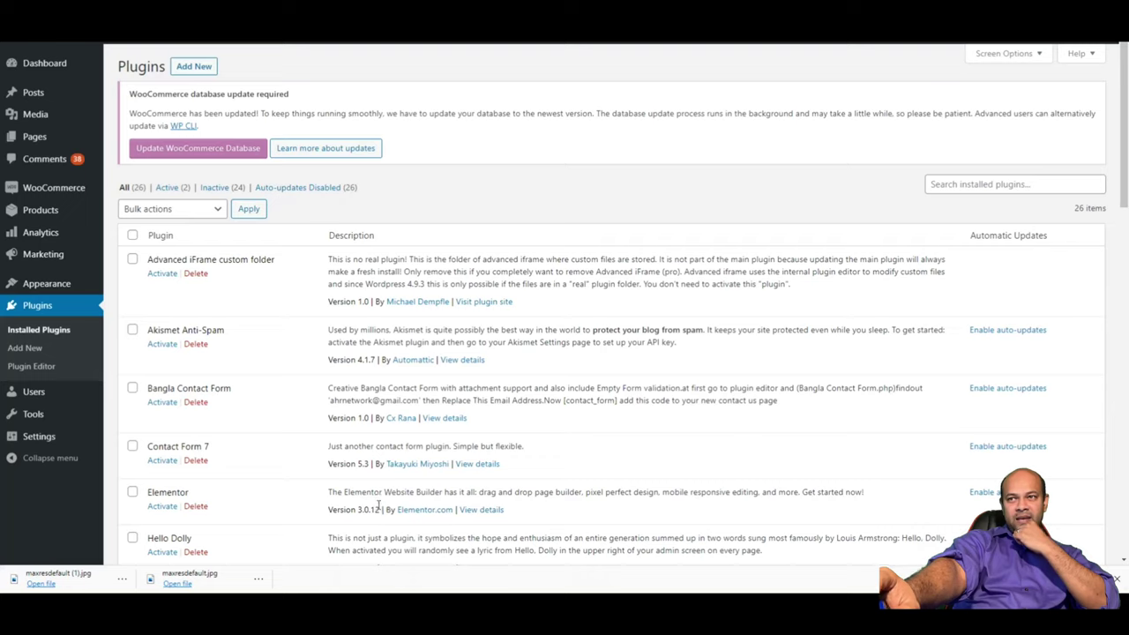
{"action": "left_click", "coordinate": [193, 68]}
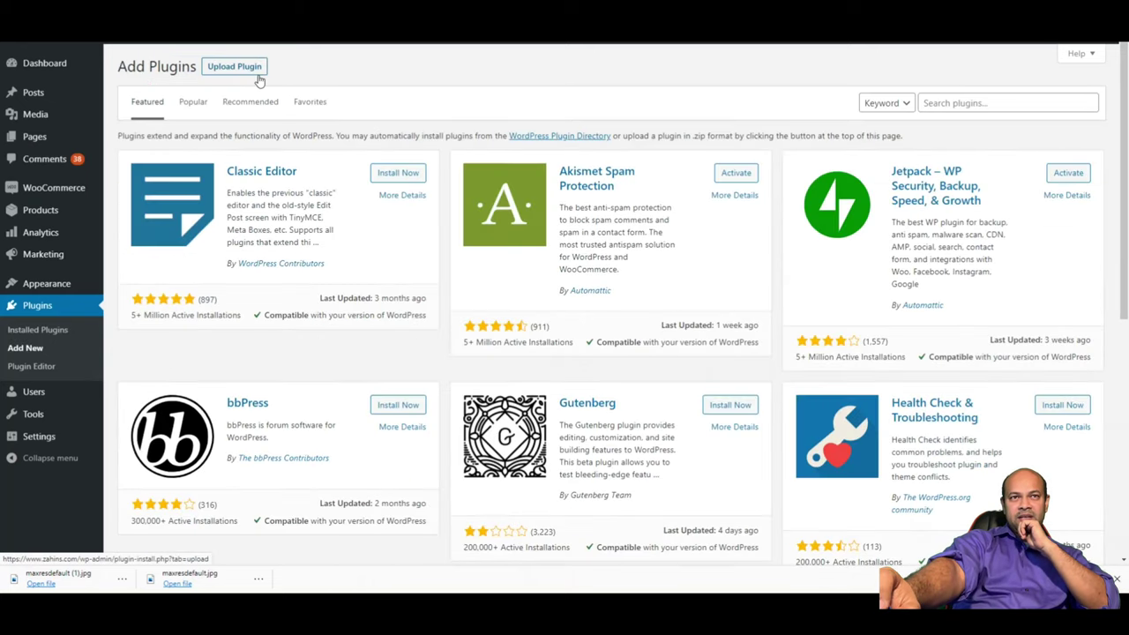
{"action": "left_click", "coordinate": [954, 103]}
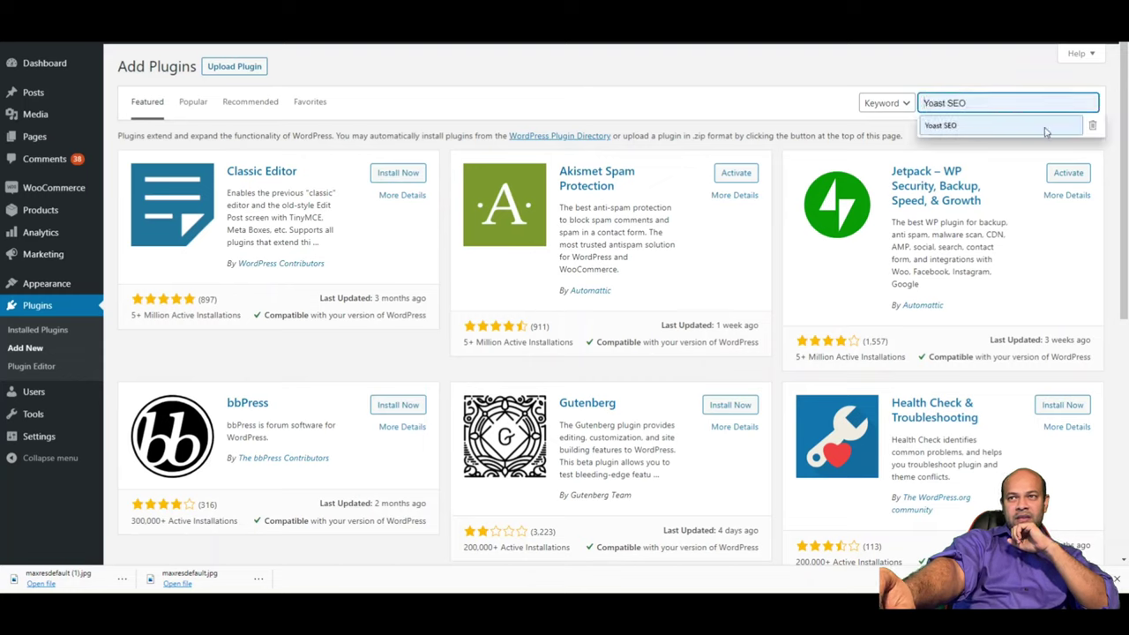
{"action": "type", "text": "Y"}
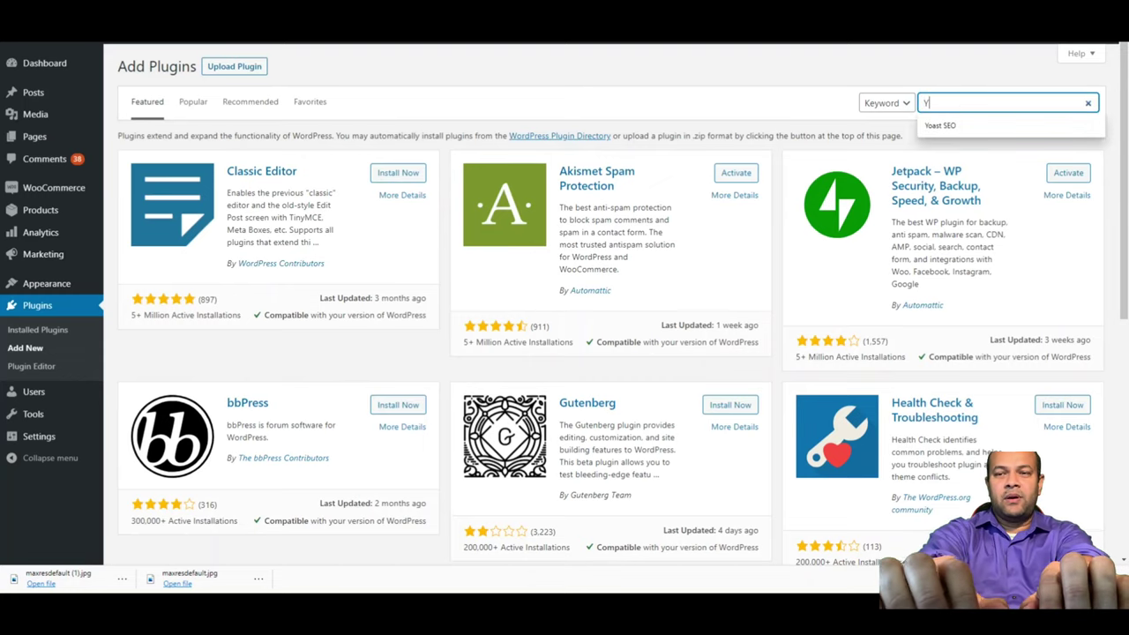
{"action": "type", "text": "OAST "}
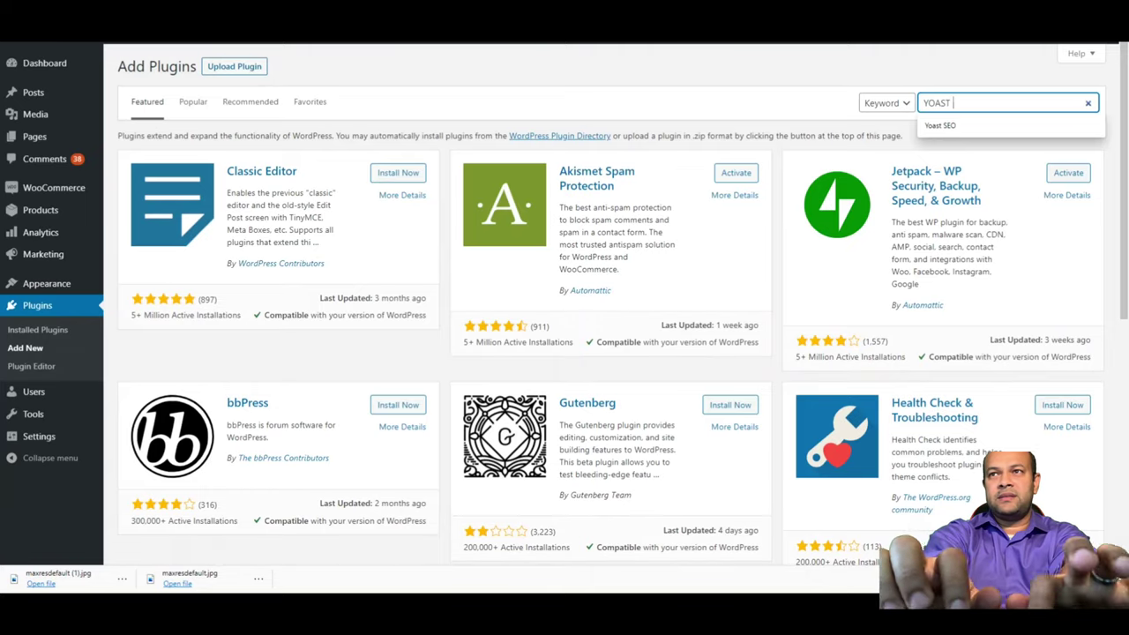
{"action": "type", "text": "SEO"}
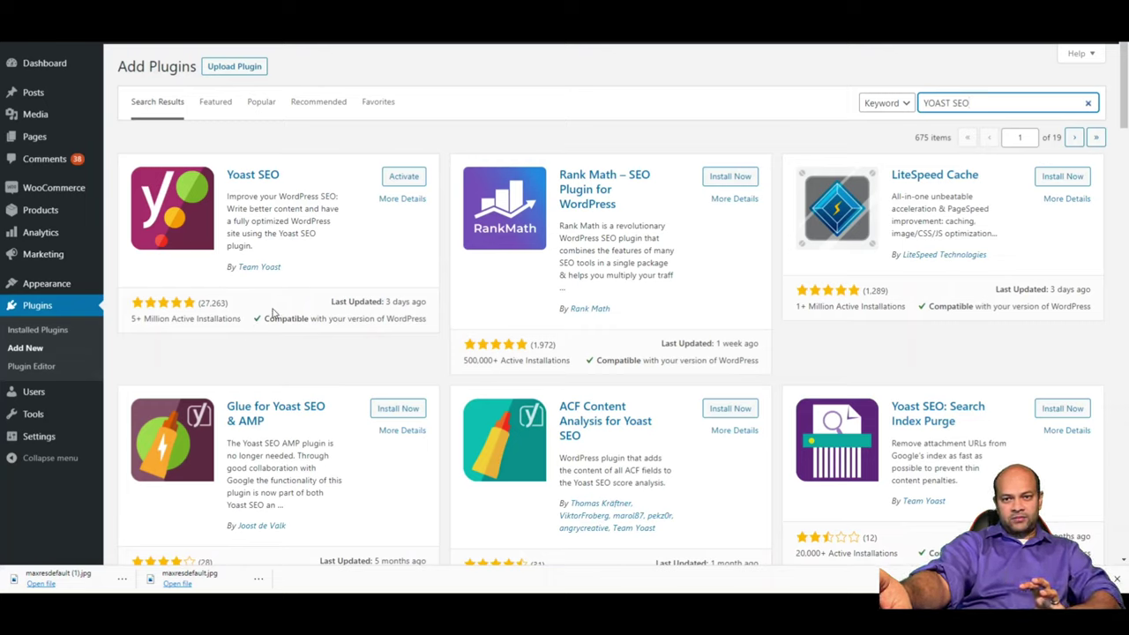
- Activate the Yoast SEO plugin and locate its entry in the installed plugins list and its SEO options in the admin navigation
{"action": "left_click", "coordinate": [398, 181]}
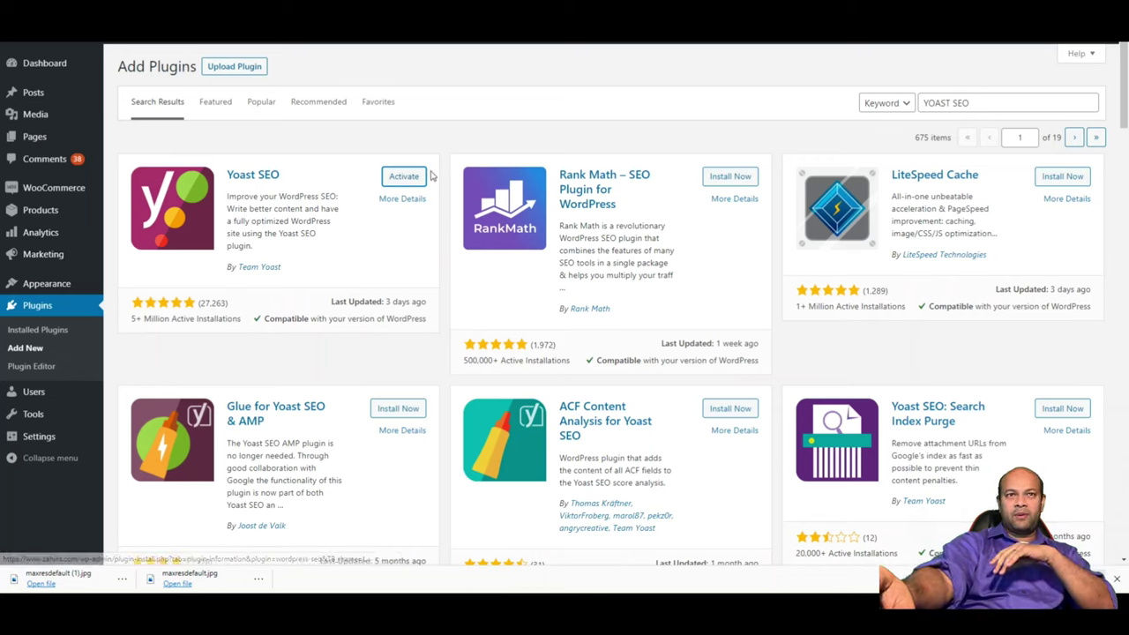
{"action": "left_click", "coordinate": [402, 178]}
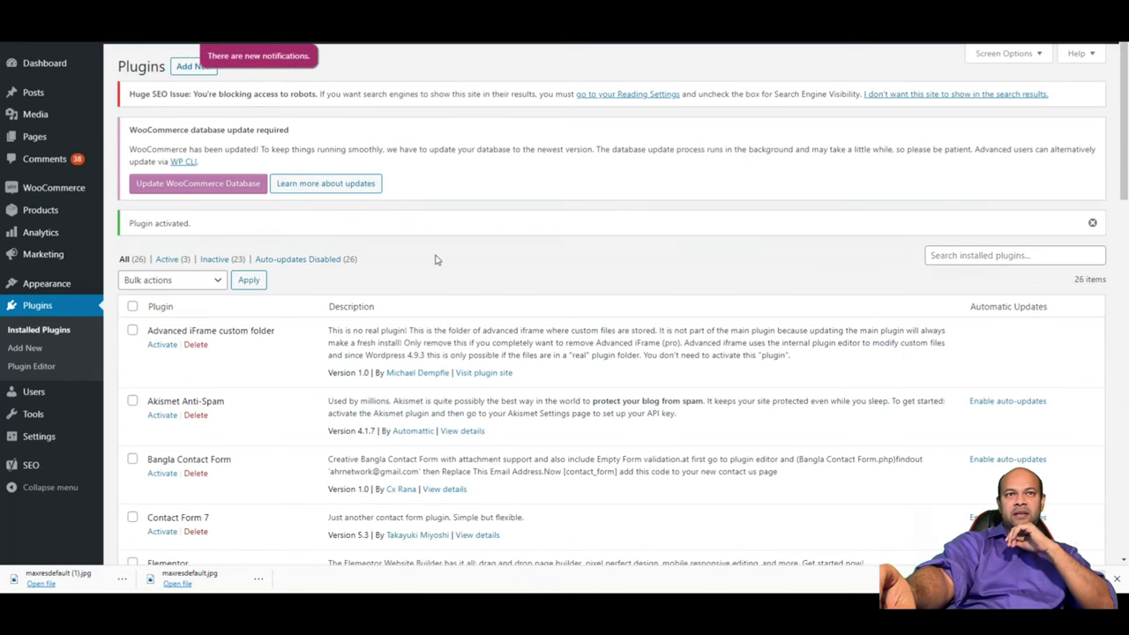
{"action": "scroll", "coordinate": [254, 363], "scroll_direction": "down", "scroll_amount": 4}
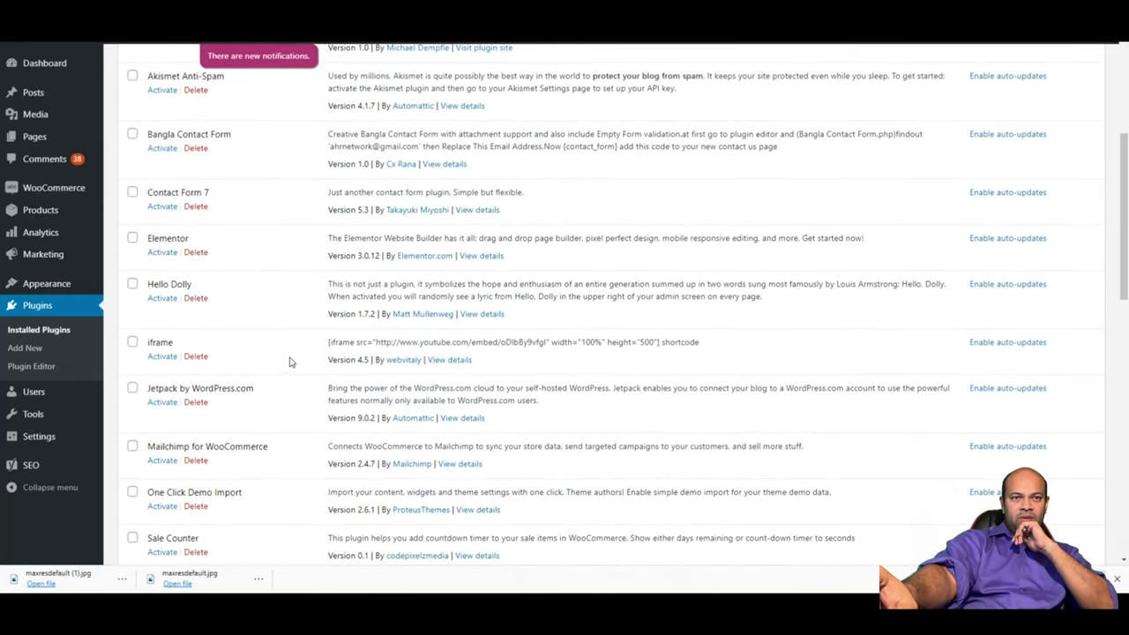
{"action": "scroll", "coordinate": [305, 280], "scroll_direction": "down", "scroll_amount": 5}
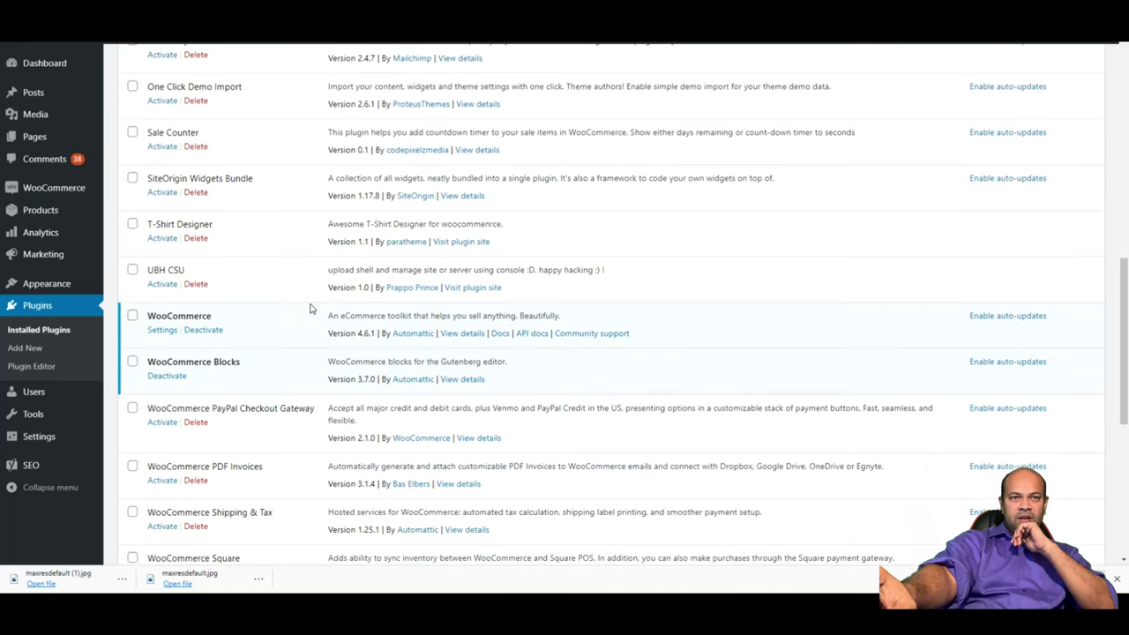
{"action": "scroll", "coordinate": [313, 309], "scroll_direction": "up", "scroll_amount": 9}
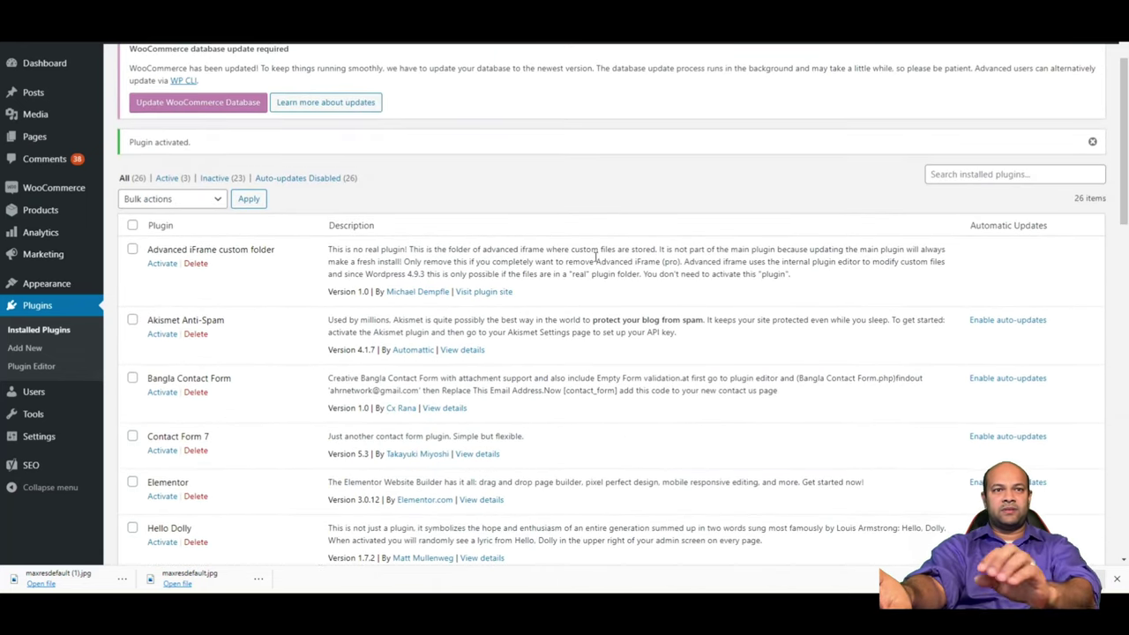
{"action": "scroll", "coordinate": [379, 372], "scroll_direction": "down", "scroll_amount": 2}
{"action": "scroll", "coordinate": [352, 342], "scroll_direction": "down", "scroll_amount": 3}
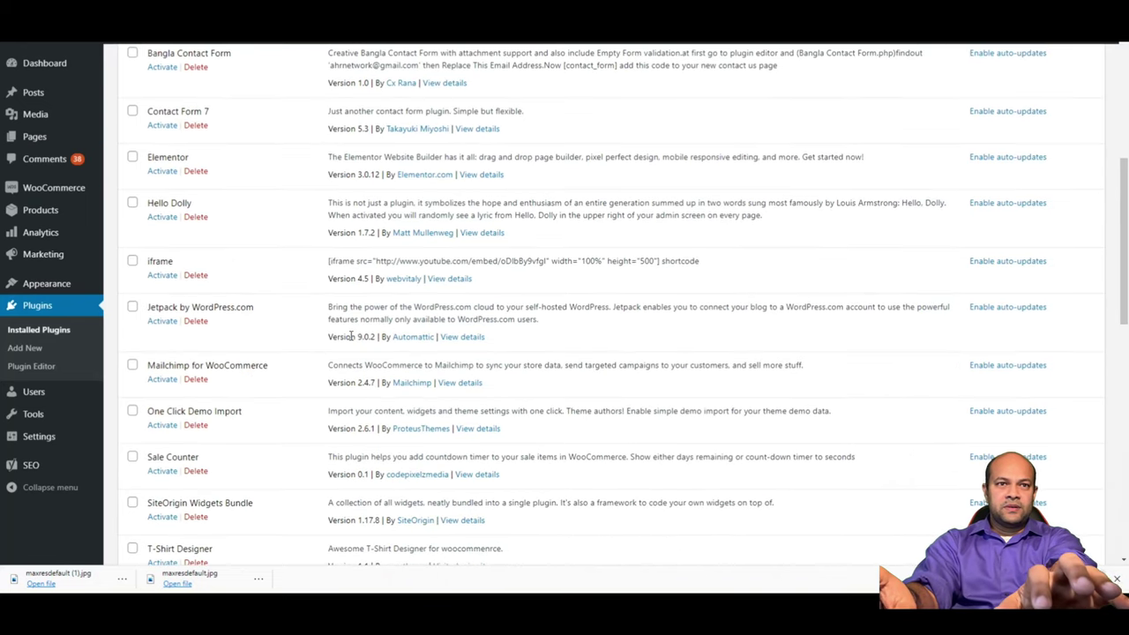
{"action": "scroll", "coordinate": [351, 335], "scroll_direction": "down", "scroll_amount": 5}
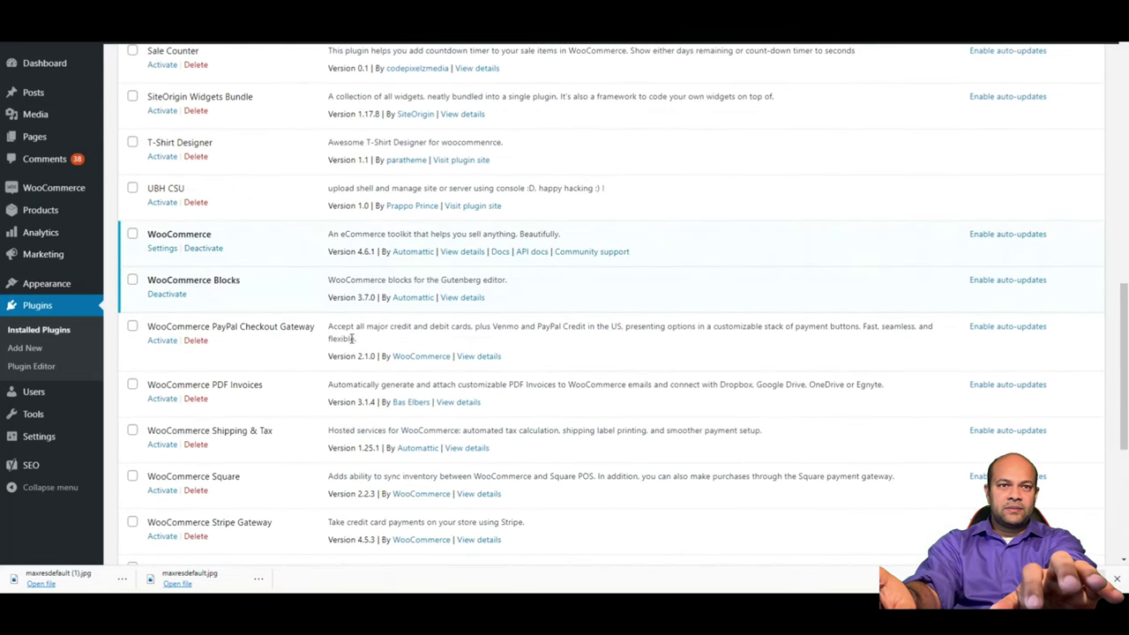
{"action": "scroll", "coordinate": [352, 337], "scroll_direction": "down", "scroll_amount": 4}
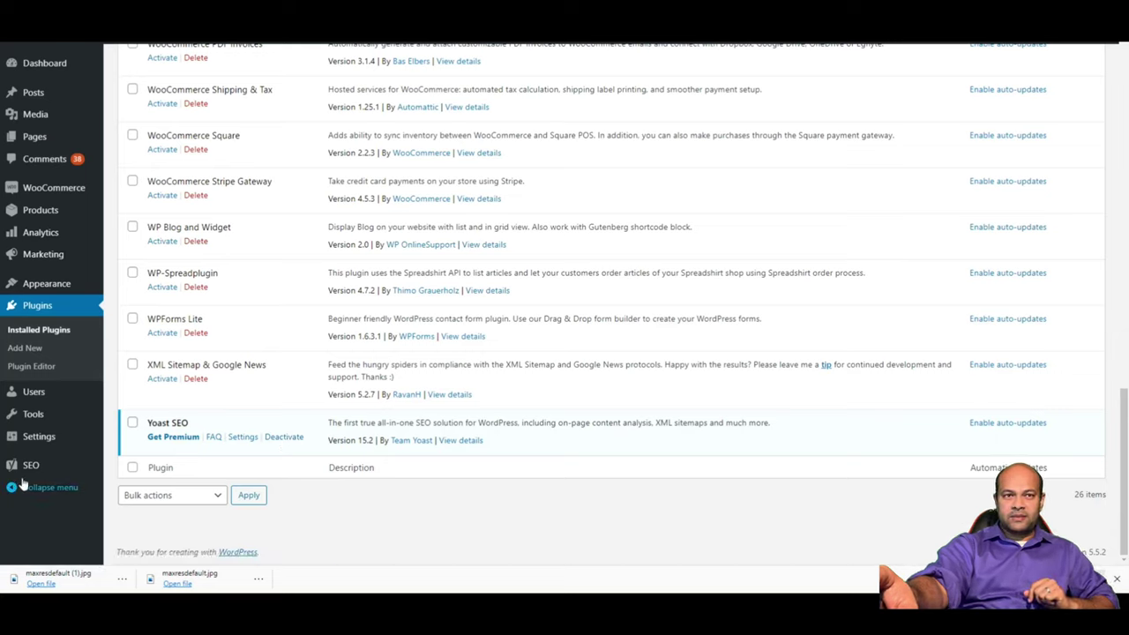
{"action": "mouse_move", "coordinate": [36, 467]}
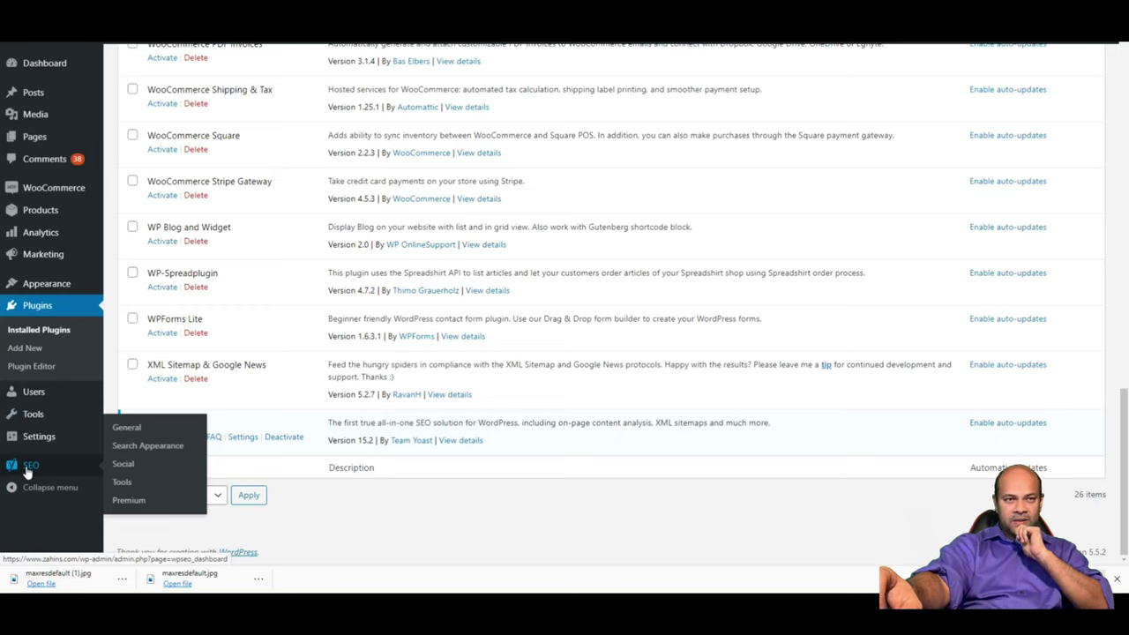
- Reopen the Zahins SEO page for editing and view the Yoast SEO section below the content, down to its meta description
{"action": "left_click", "coordinate": [58, 144]}
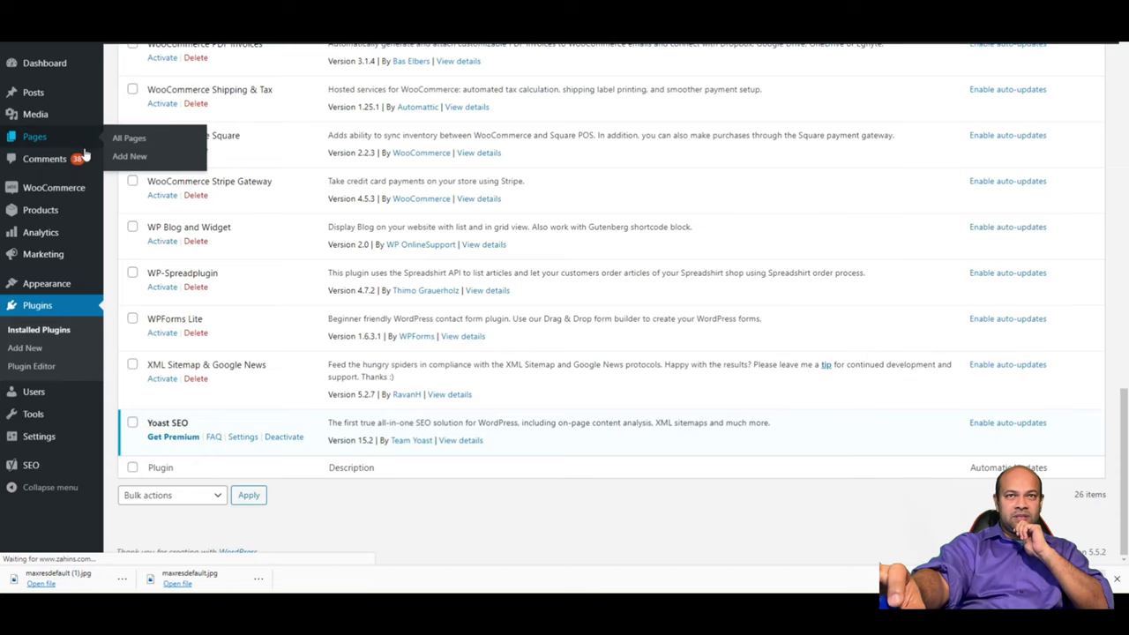
{"action": "scroll", "coordinate": [297, 375], "scroll_direction": "down", "scroll_amount": 3}
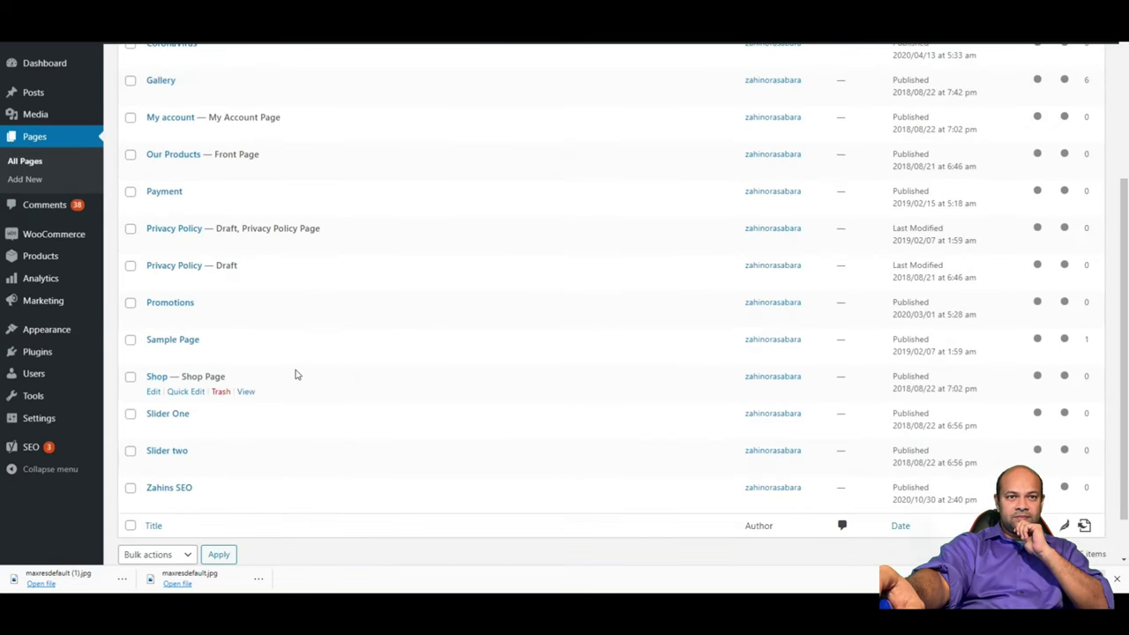
{"action": "left_click", "coordinate": [155, 449]}
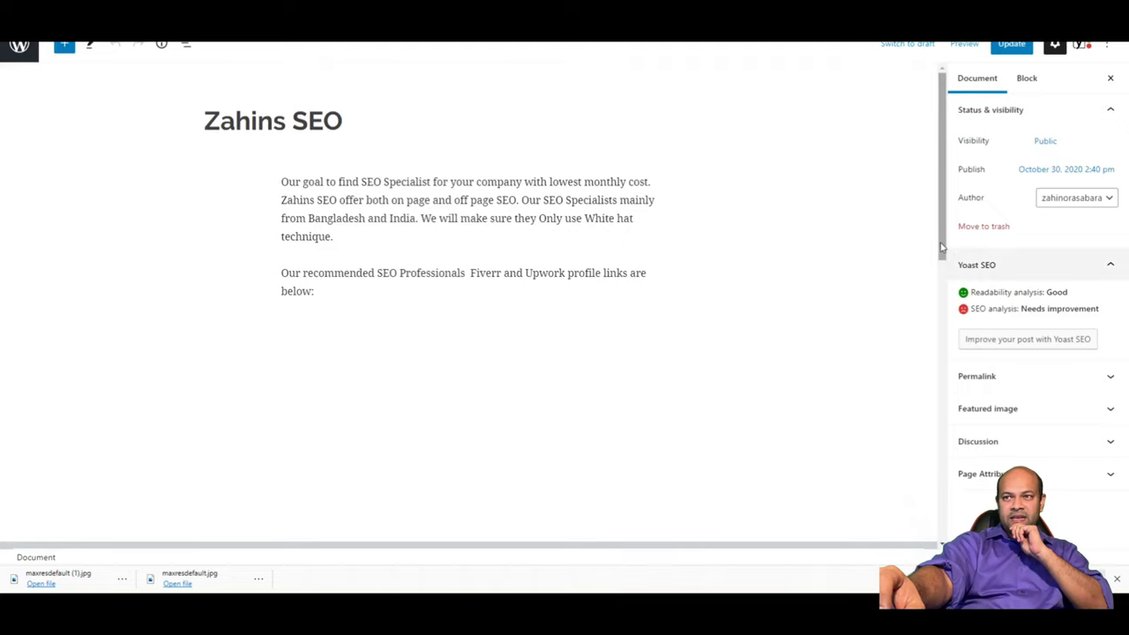
{"action": "left_click_drag", "start_coordinate": [936, 240], "coordinate": [936, 432]}
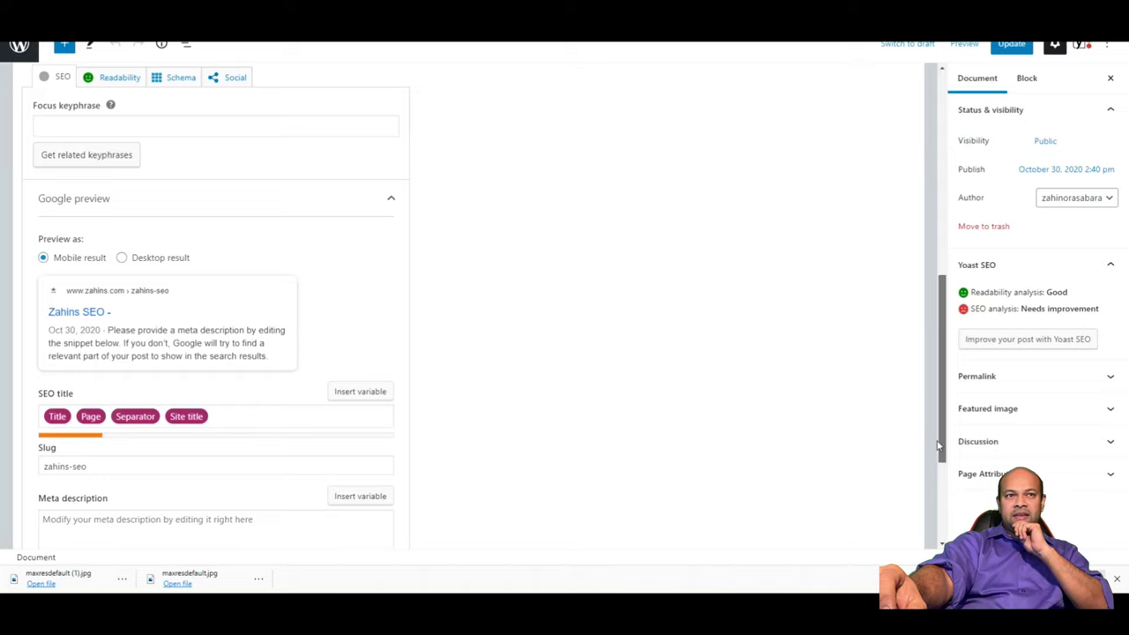
{"action": "left_click_drag", "start_coordinate": [938, 447], "coordinate": [957, 416]}
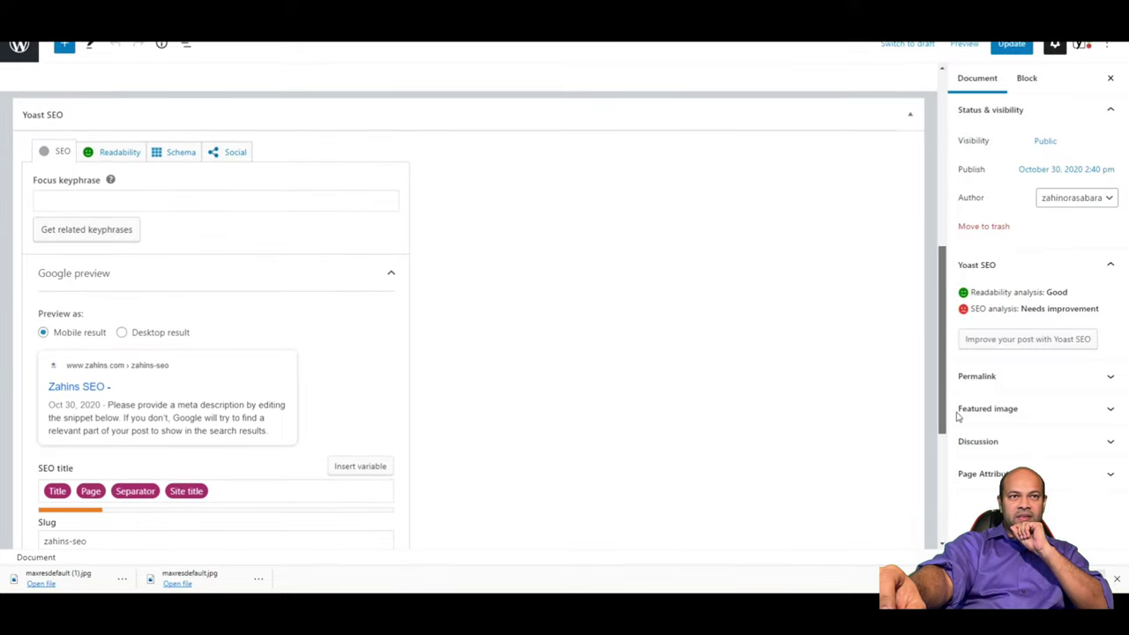
{"action": "left_click_drag", "start_coordinate": [958, 416], "coordinate": [844, 514]}
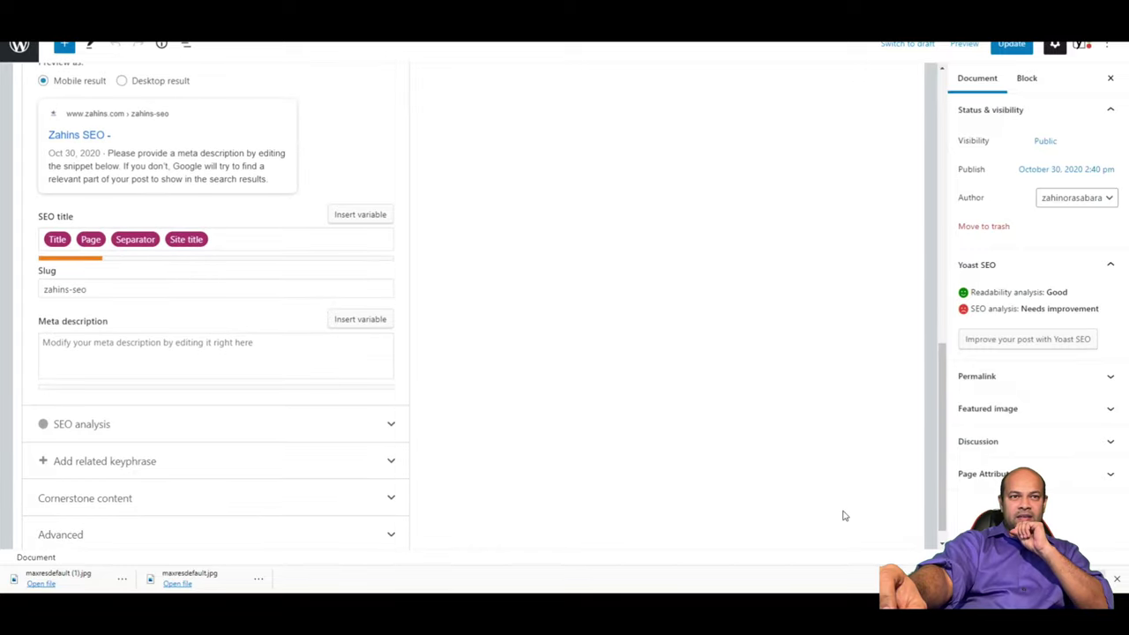
- Examine the page's Yoast SEO fields: meta description, slug, SEO title, Google preview and focus keyphrase
{"action": "left_click", "coordinate": [51, 342]}
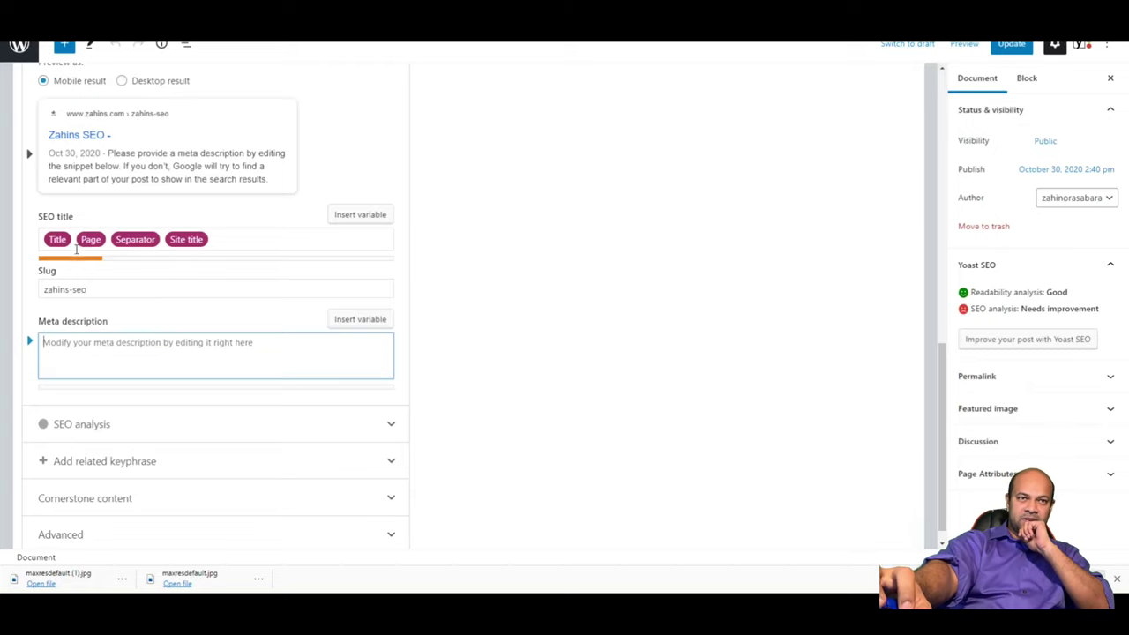
{"action": "scroll", "coordinate": [280, 340], "scroll_direction": "up", "scroll_amount": 2}
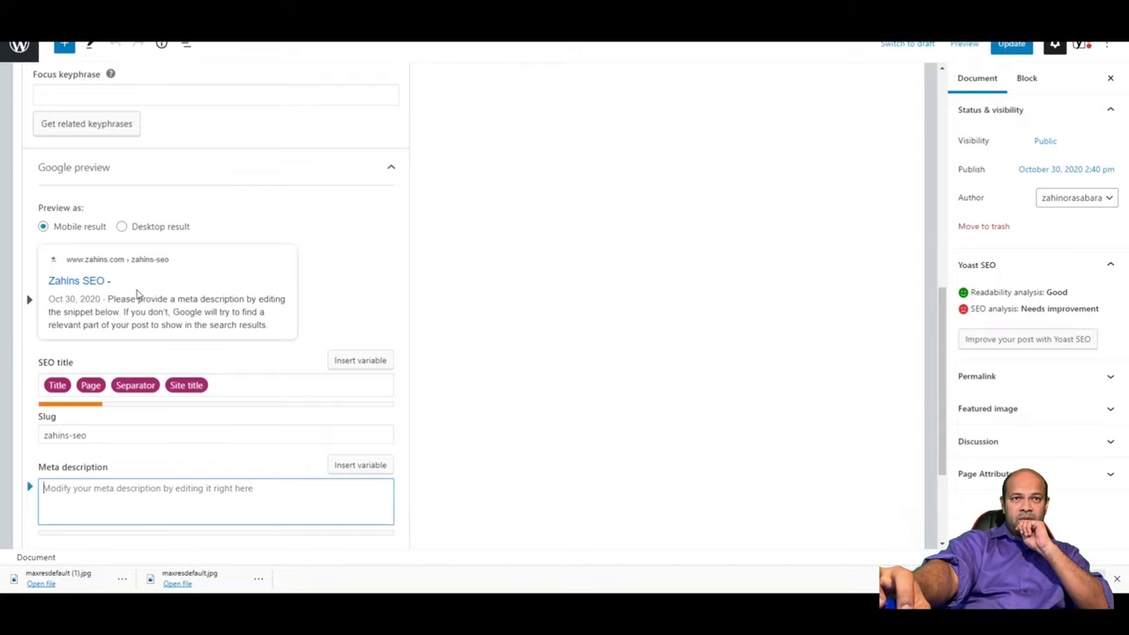
{"action": "scroll", "coordinate": [211, 340], "scroll_direction": "up", "scroll_amount": 1}
{"action": "scroll", "coordinate": [211, 341], "scroll_direction": "up", "scroll_amount": 2}
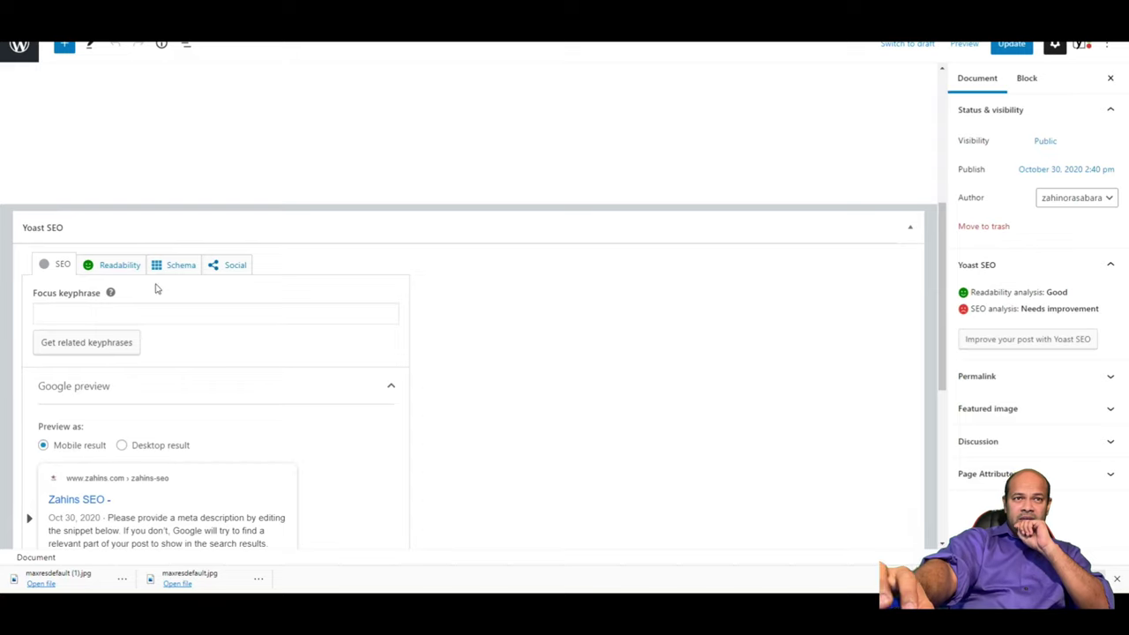
{"action": "scroll", "coordinate": [664, 340], "scroll_direction": "up", "scroll_amount": 3}
{"action": "scroll", "coordinate": [297, 396], "scroll_direction": "down", "scroll_amount": 4}
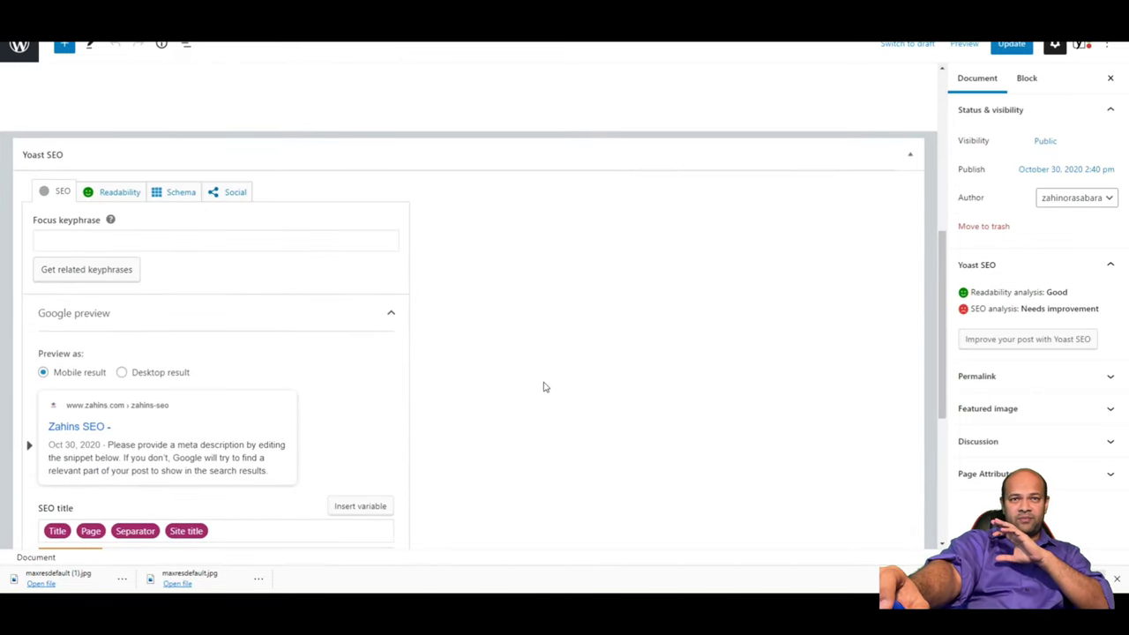
{"action": "scroll", "coordinate": [544, 386], "scroll_direction": "down", "scroll_amount": 1}
{"action": "scroll", "coordinate": [544, 386], "scroll_direction": "down", "scroll_amount": 1}
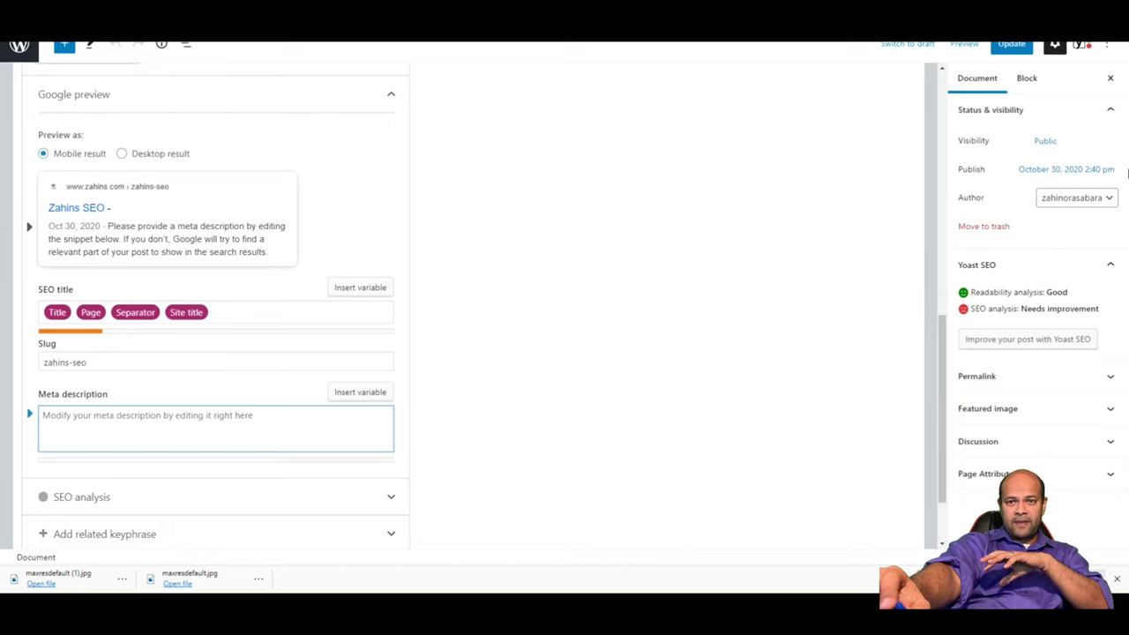
- Leave the page editor and open the General settings of Yoast SEO
{"action": "left_click", "coordinate": [20, 48]}
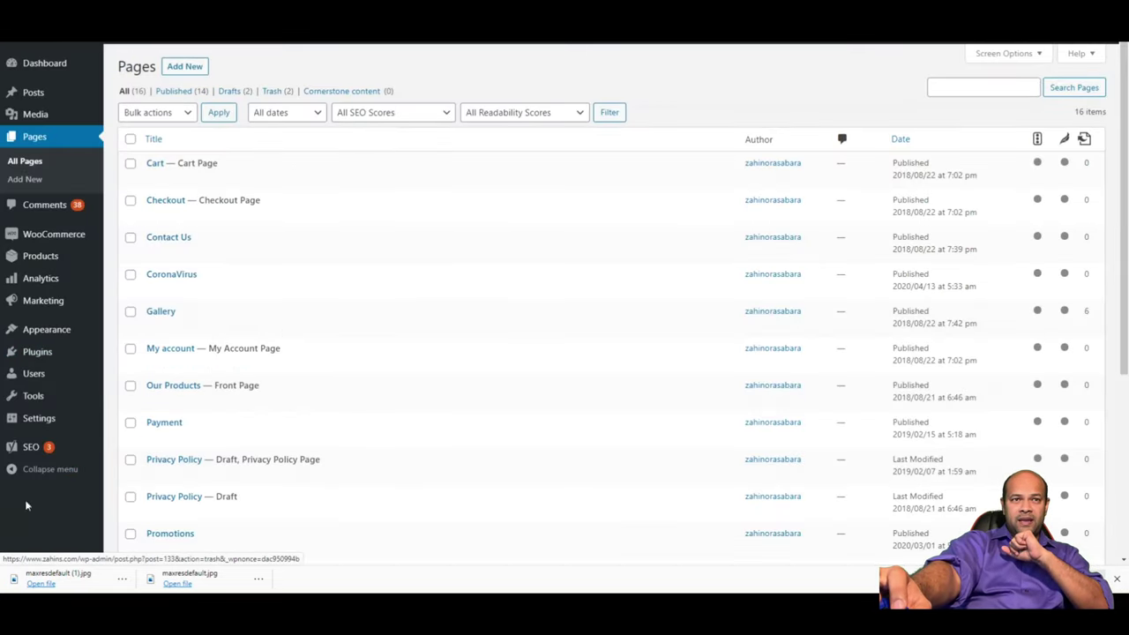
{"action": "mouse_move", "coordinate": [37, 450]}
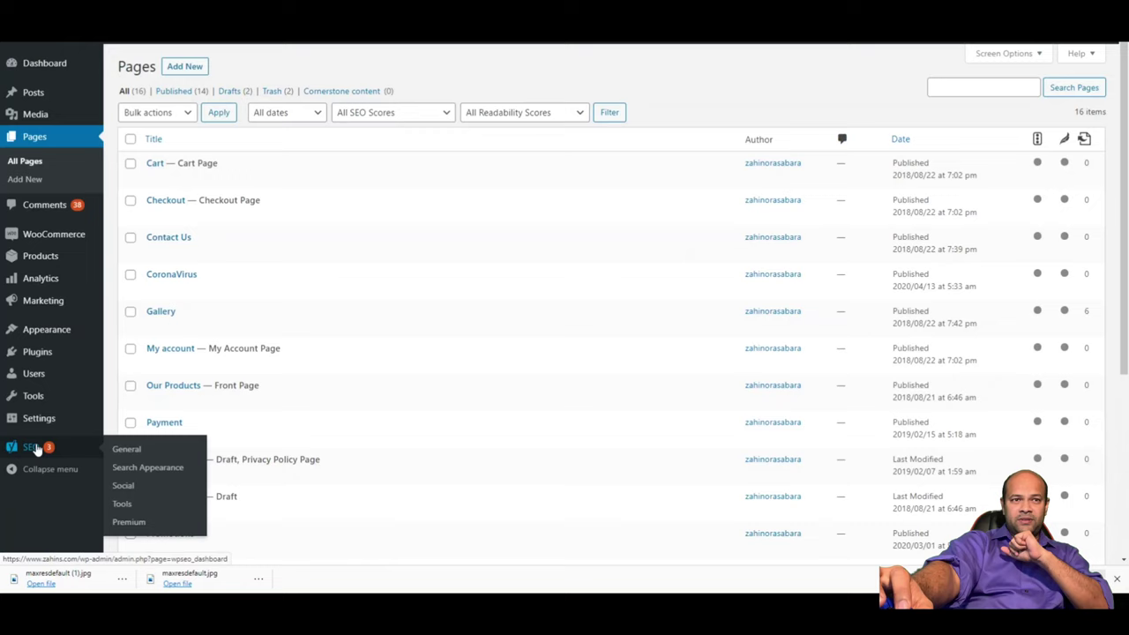
{"action": "left_click", "coordinate": [152, 456]}
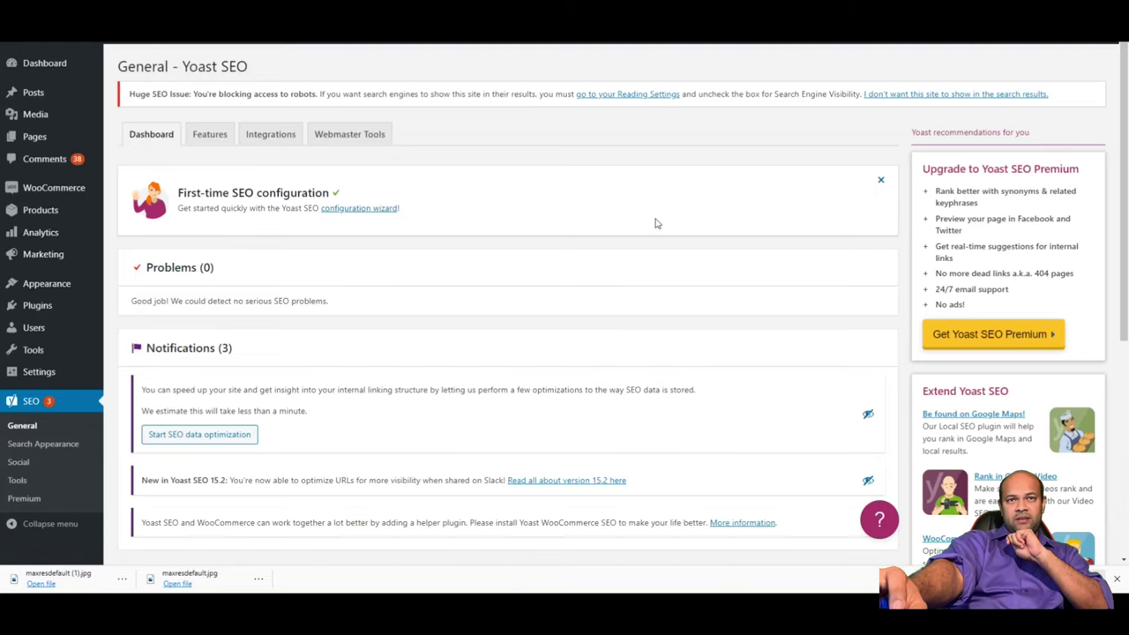
{"action": "key", "text": "ctrl+plus"}
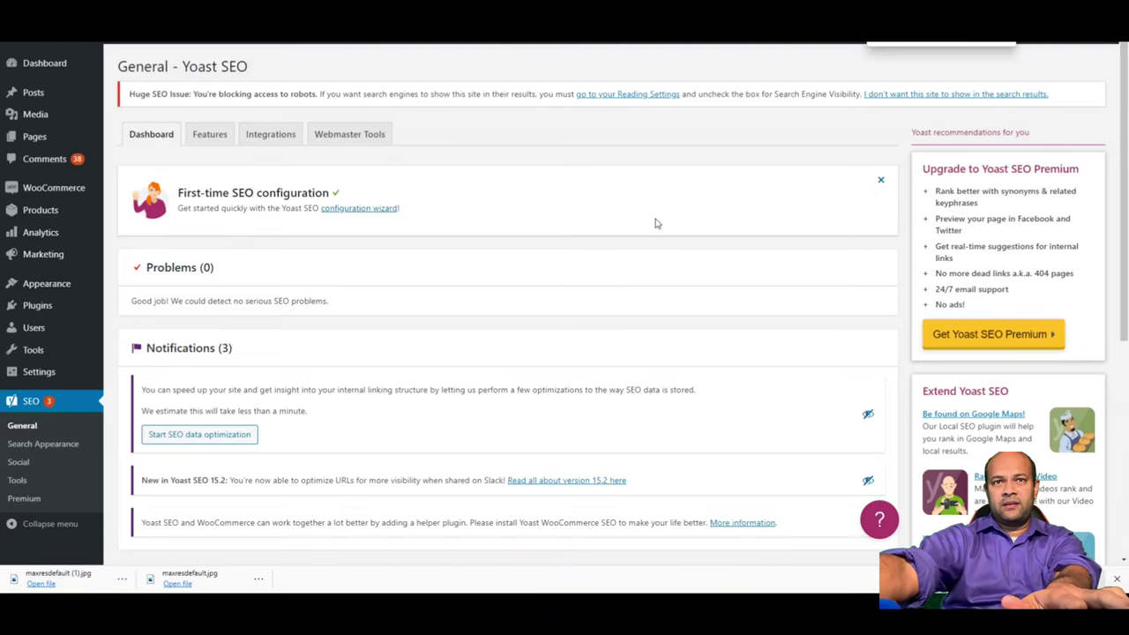
- Open the Yoast SEO configuration wizard and set the environment to "Option B: My site is under construction and should not be indexed"
{"action": "key", "text": "ctrl+plus"}
{"action": "key", "text": "ctrl+plus"}
{"action": "key", "text": "ctrl+plus"}
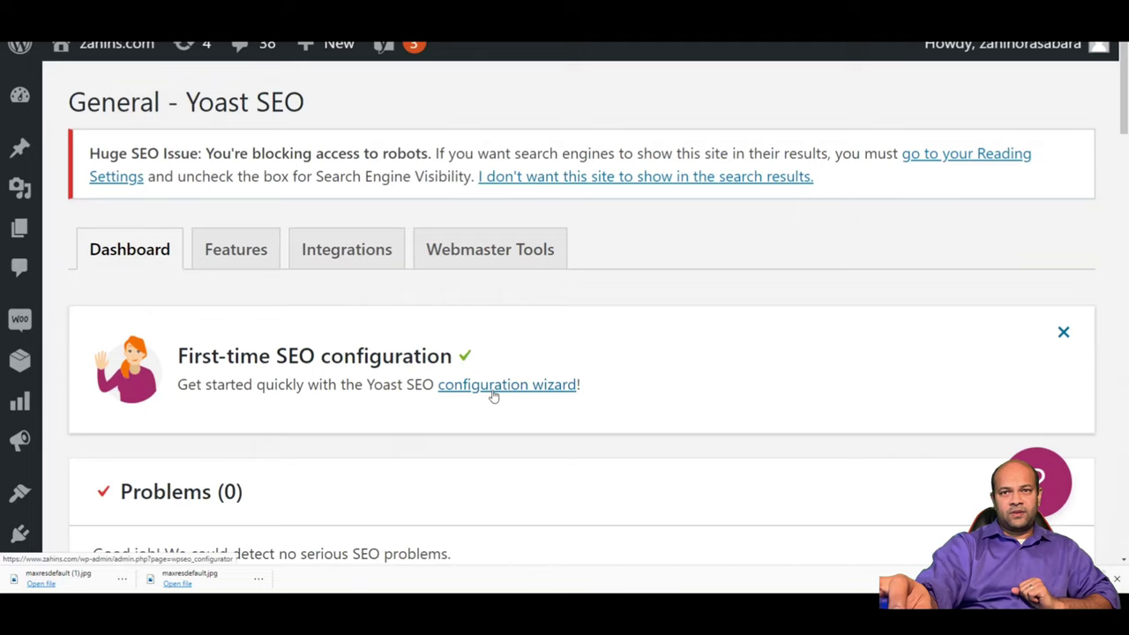
{"action": "left_click", "coordinate": [518, 391]}
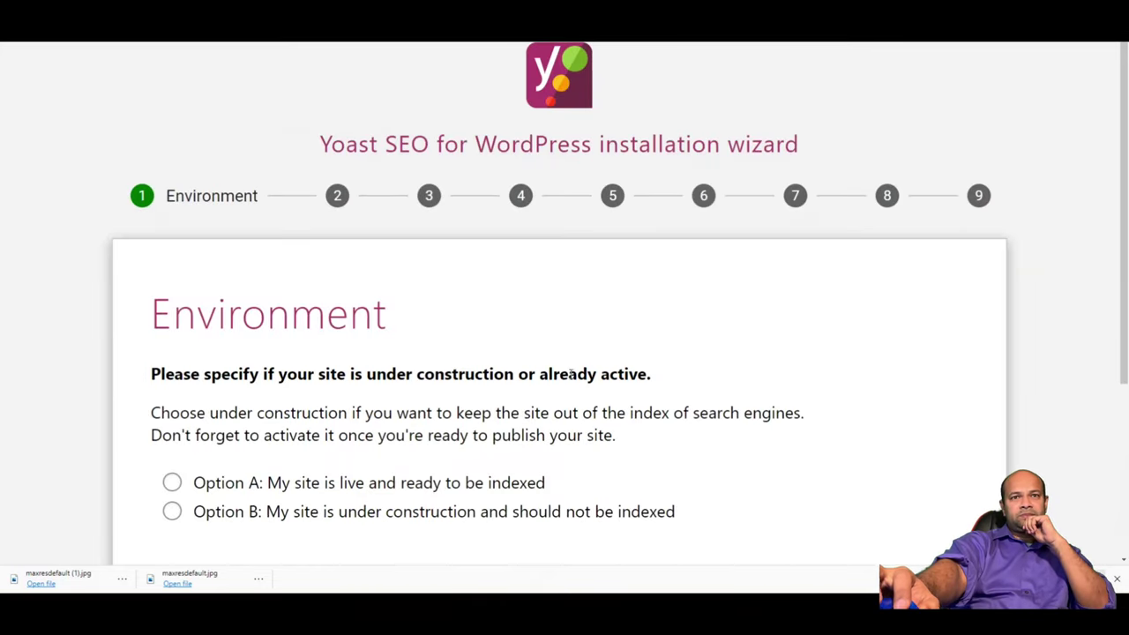
{"action": "scroll", "coordinate": [599, 413], "scroll_direction": "down", "scroll_amount": 3}
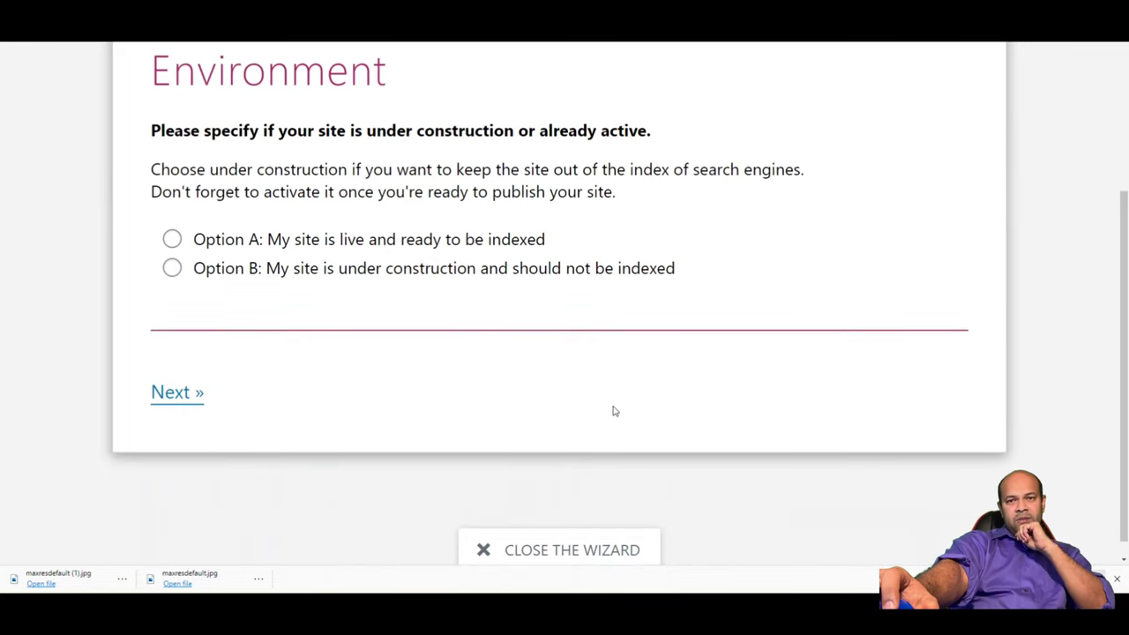
{"action": "scroll", "coordinate": [456, 418], "scroll_direction": "up", "scroll_amount": 2}
{"action": "scroll", "coordinate": [465, 393], "scroll_direction": "down", "scroll_amount": 1}
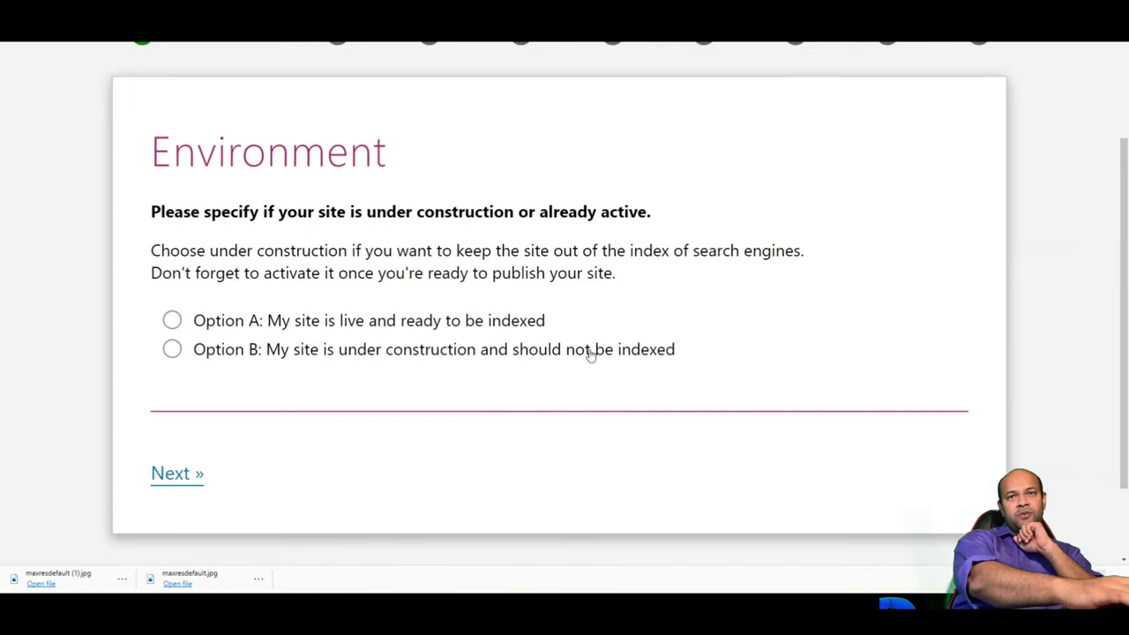
{"action": "left_click", "coordinate": [171, 351]}
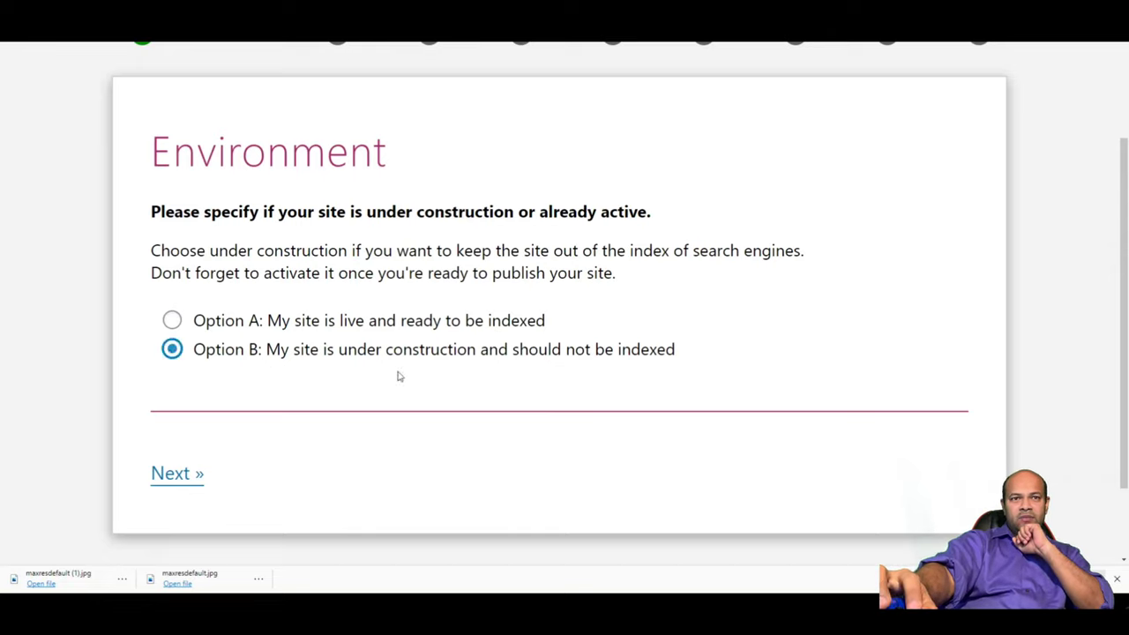
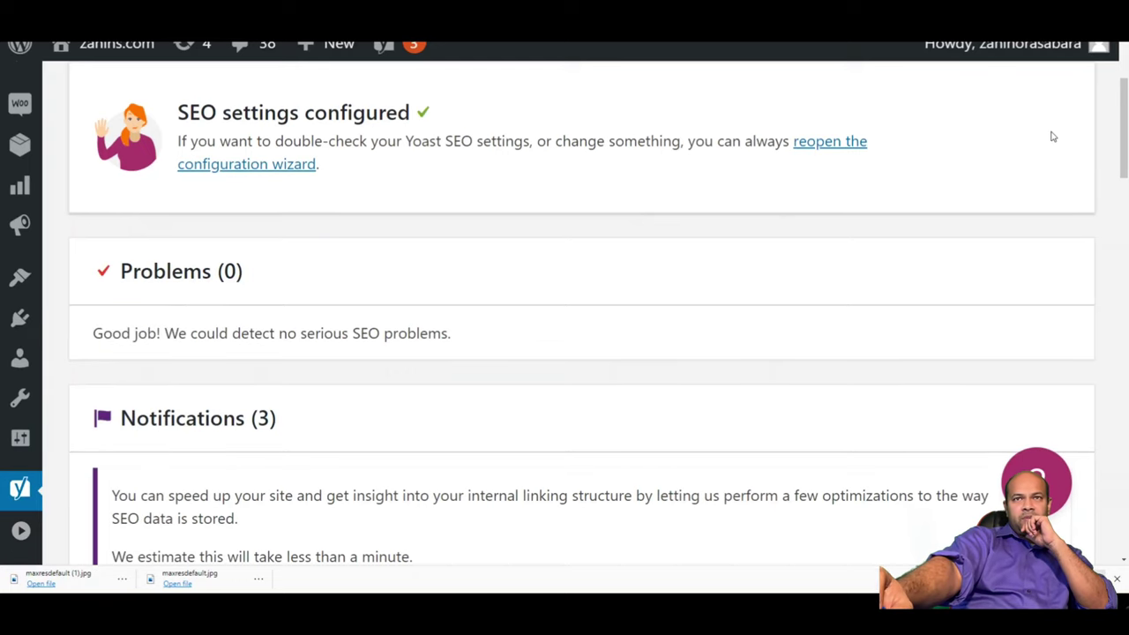
{"action": "key", "text": "ctrl+minus"}
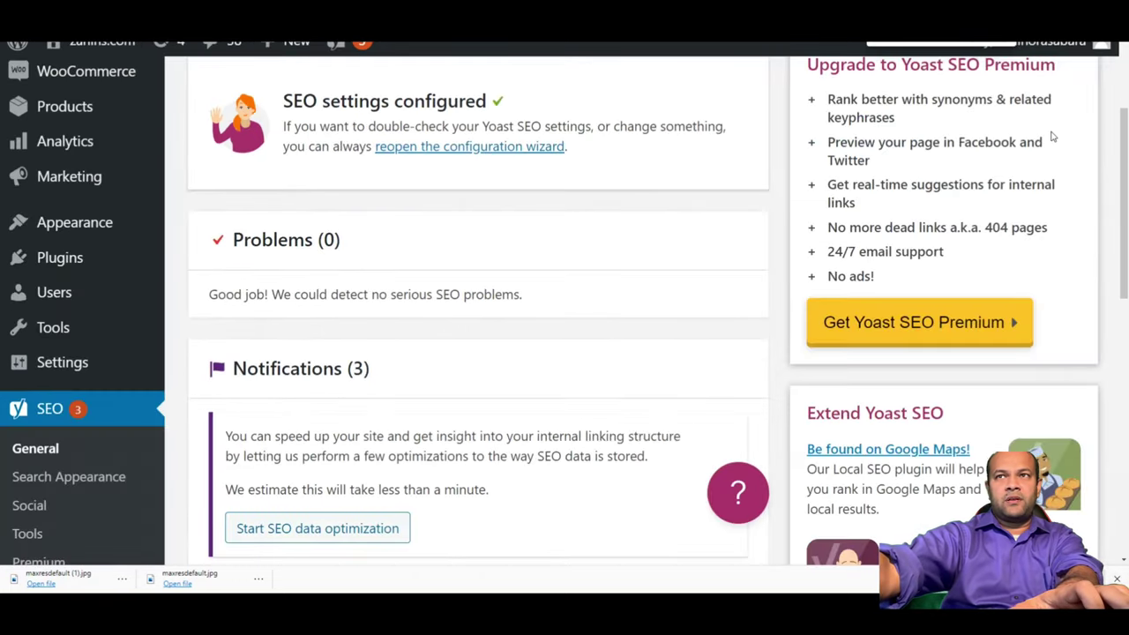
{"action": "key", "text": "ctrl+minus"}
{"action": "key", "text": "ctrl+minus"}
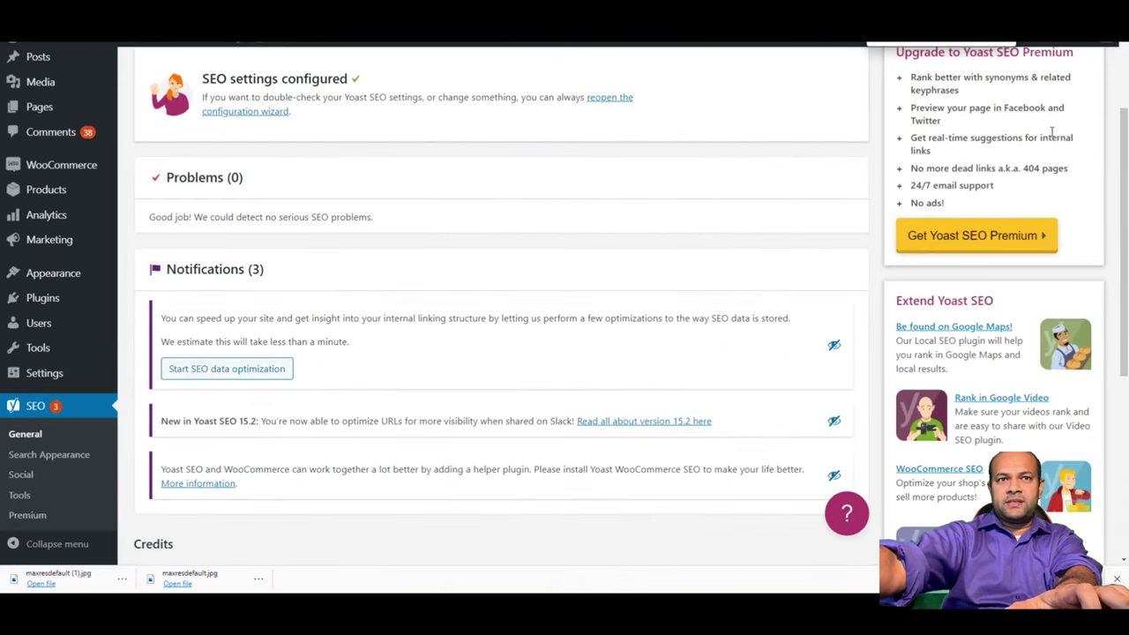
{"action": "key", "text": "ctrl+minus"}
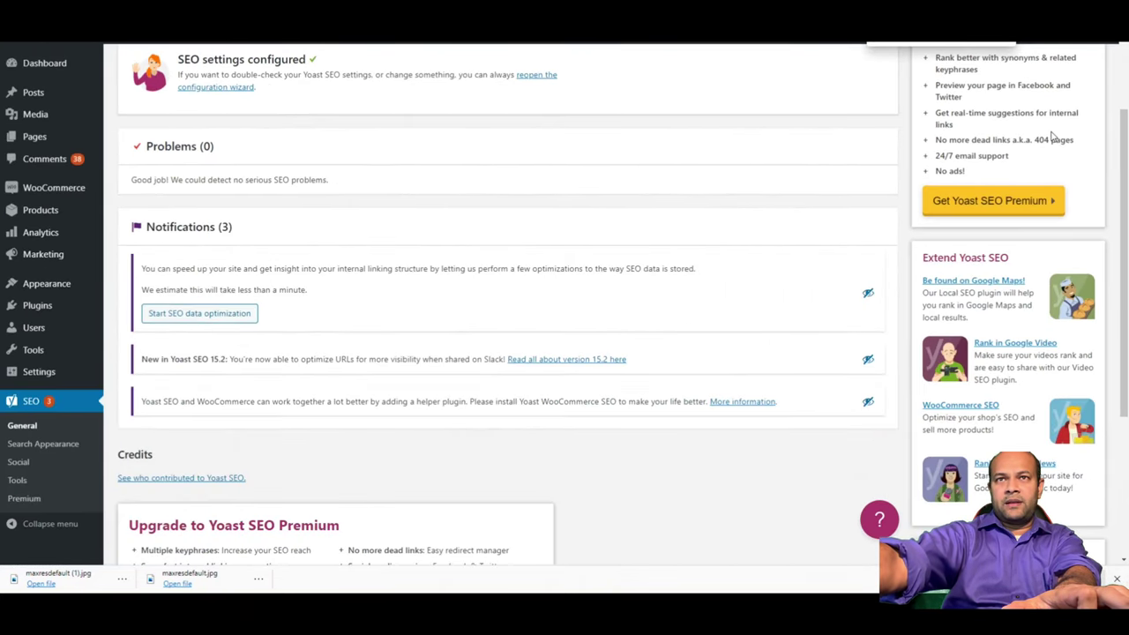
{"action": "key", "text": "ctrl+plus"}
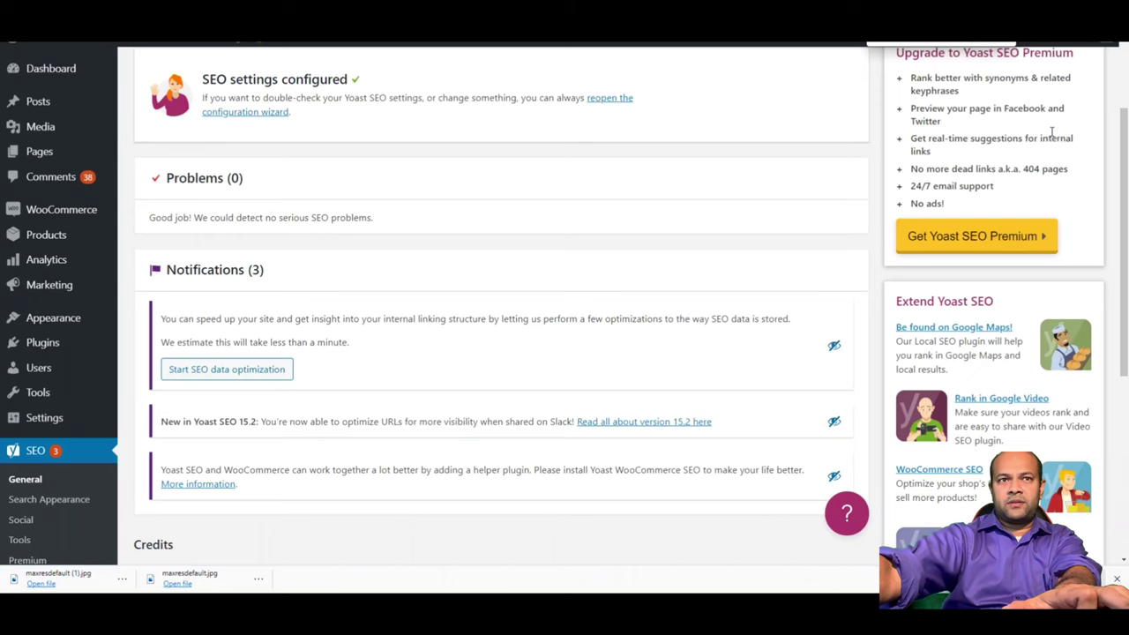
{"action": "key", "text": "ctrl+plus"}
{"action": "key", "text": "ctrl+plus"}
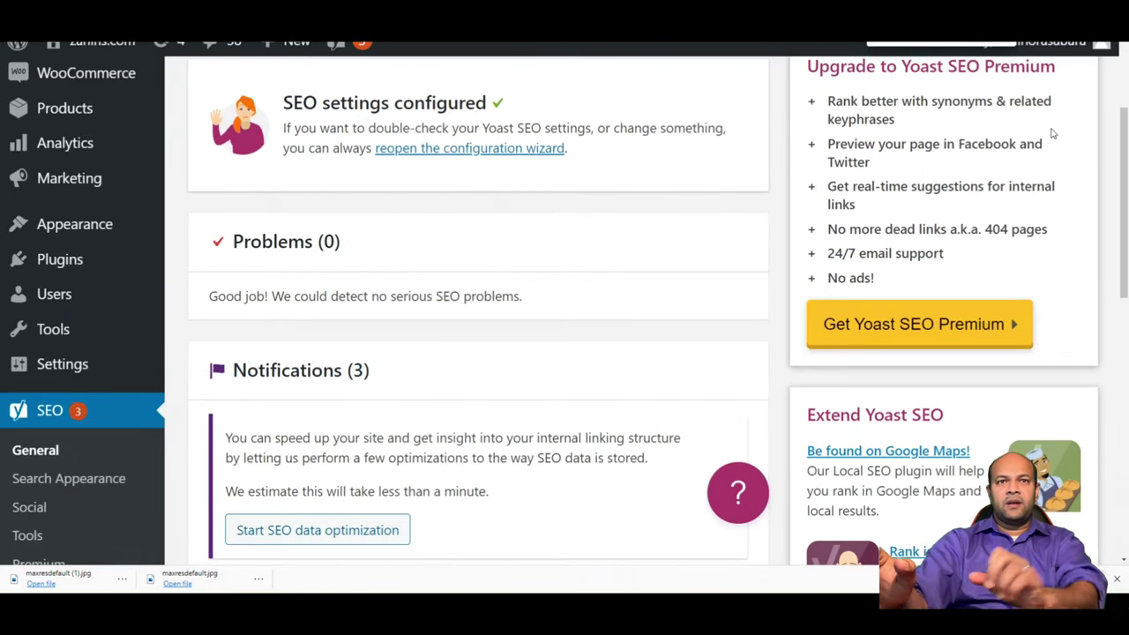
- Open the Zahins SEO page from the list of all pages for editing and go to the SEO title below its Google preview
{"action": "scroll", "coordinate": [541, 413], "scroll_direction": "down", "scroll_amount": 3}
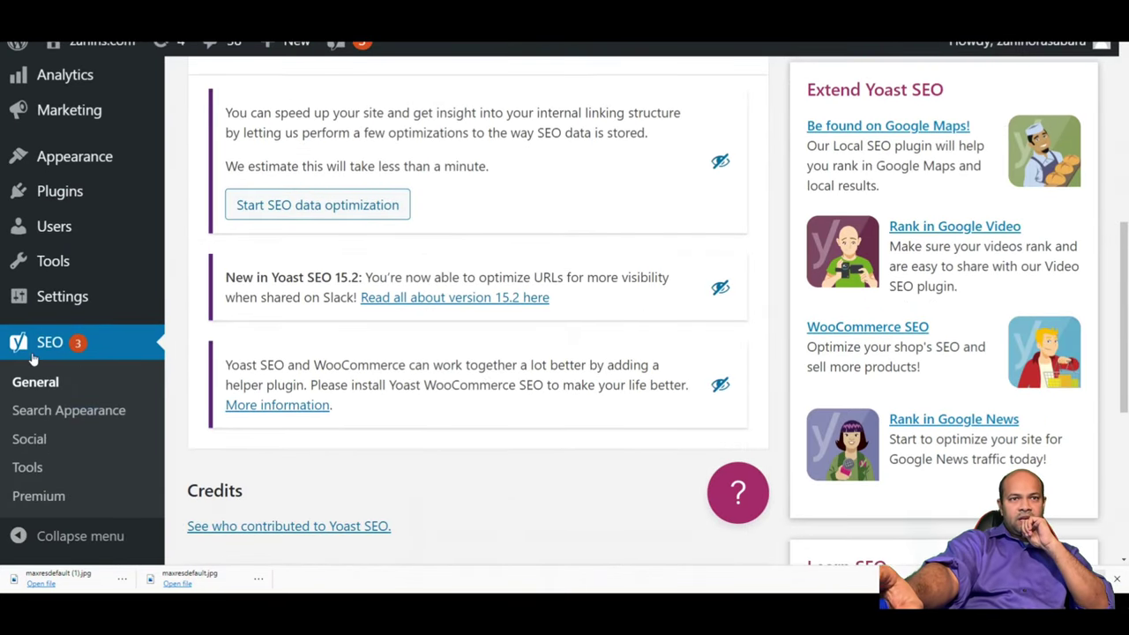
{"action": "scroll", "coordinate": [83, 234], "scroll_direction": "up", "scroll_amount": 2}
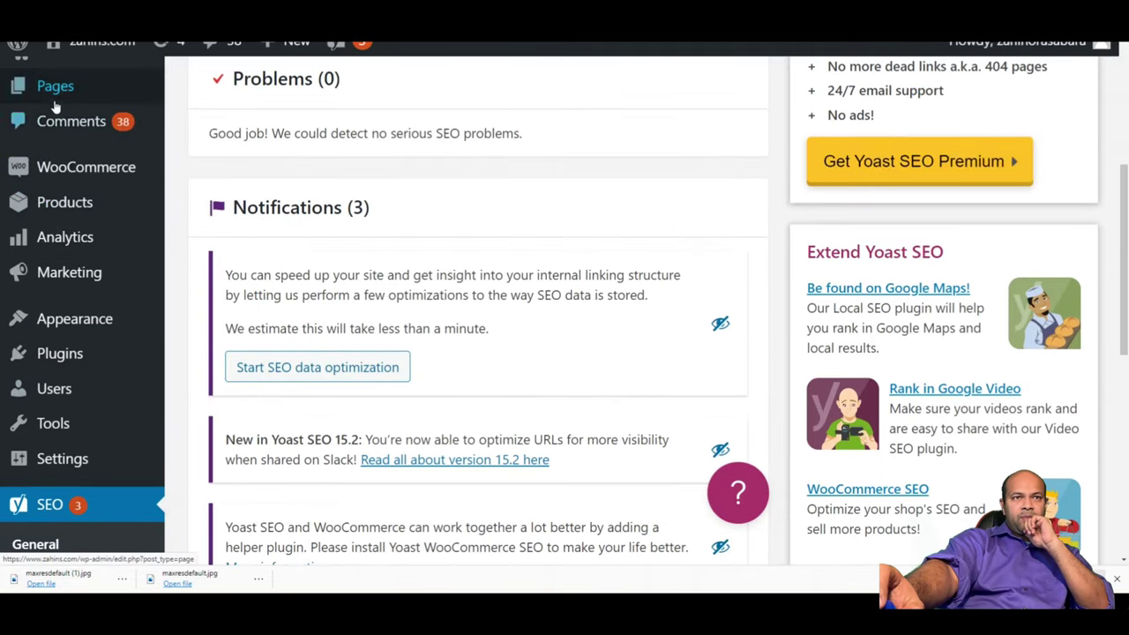
{"action": "mouse_move", "coordinate": [57, 95]}
{"action": "left_click", "coordinate": [192, 89]}
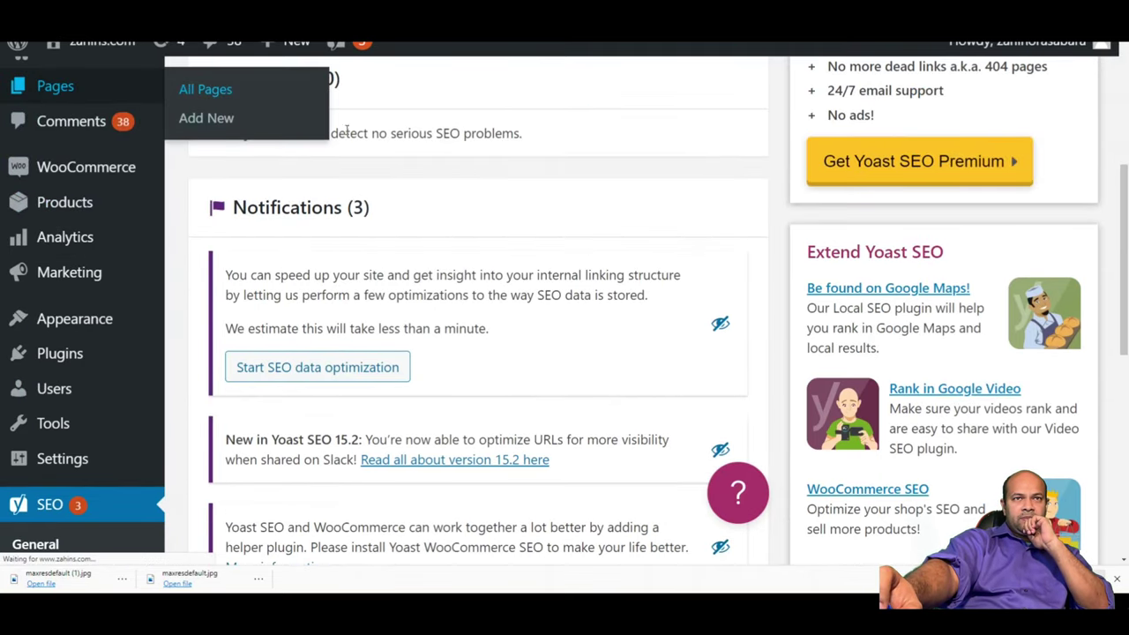
{"action": "scroll", "coordinate": [488, 400], "scroll_direction": "down", "scroll_amount": 10}
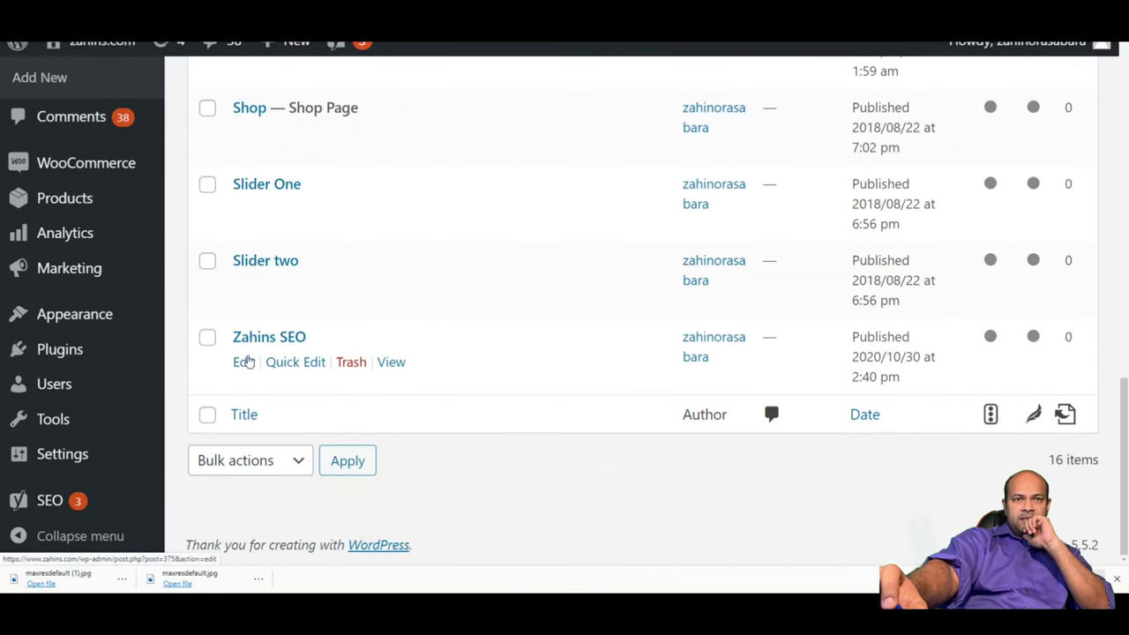
{"action": "left_click", "coordinate": [244, 362]}
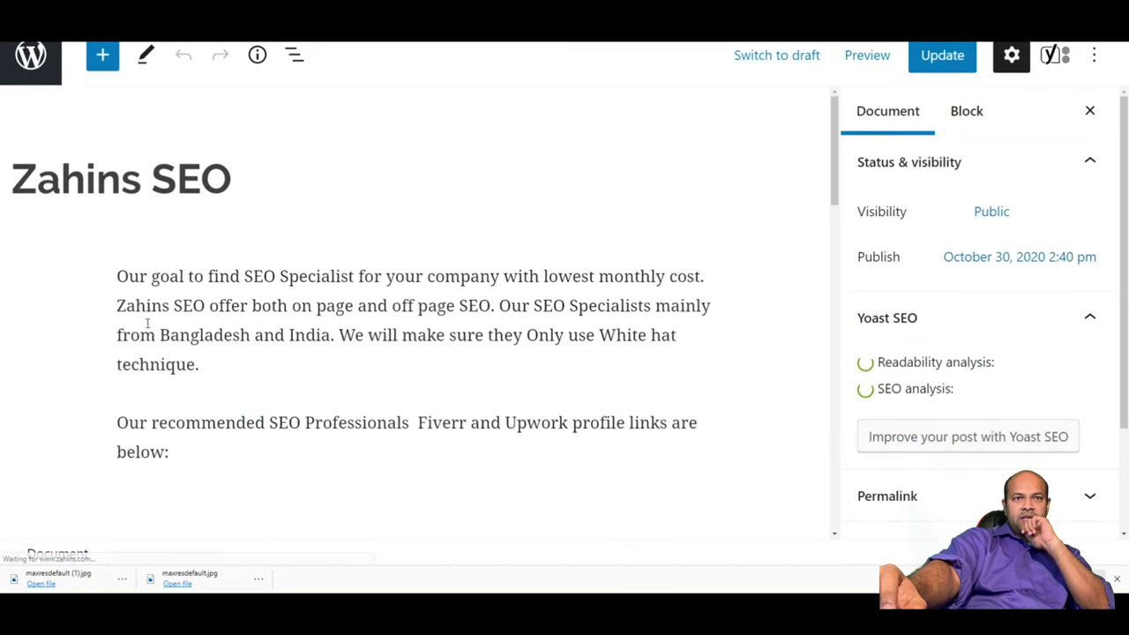
{"action": "scroll", "coordinate": [202, 287], "scroll_direction": "down", "scroll_amount": 5}
{"action": "scroll", "coordinate": [263, 388], "scroll_direction": "down", "scroll_amount": 5}
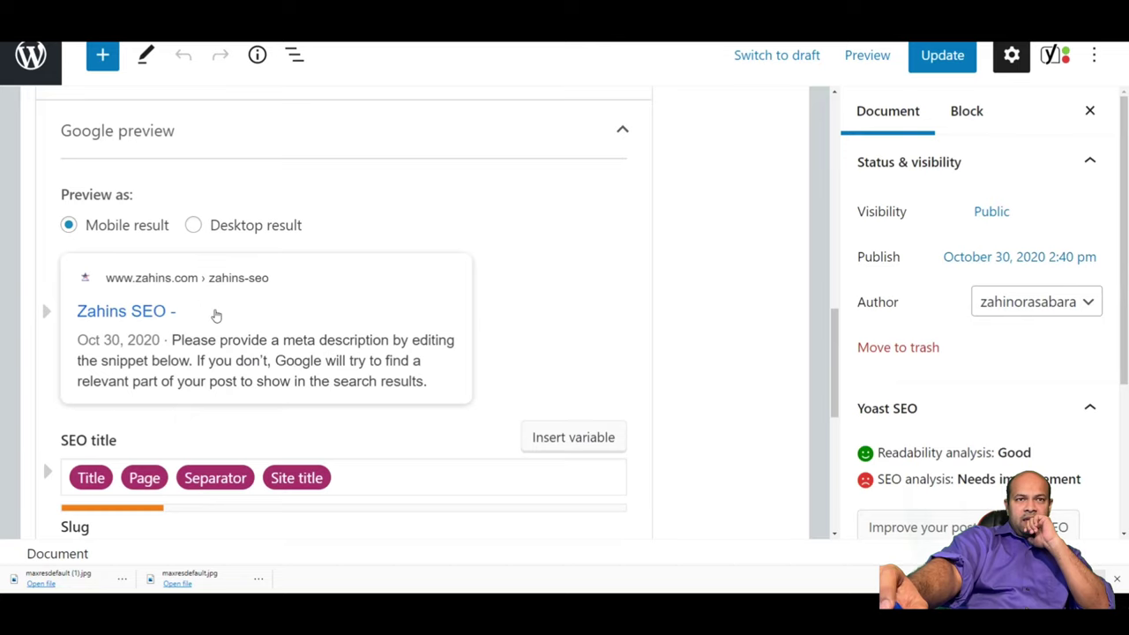
{"action": "scroll", "coordinate": [207, 400], "scroll_direction": "down", "scroll_amount": 2}
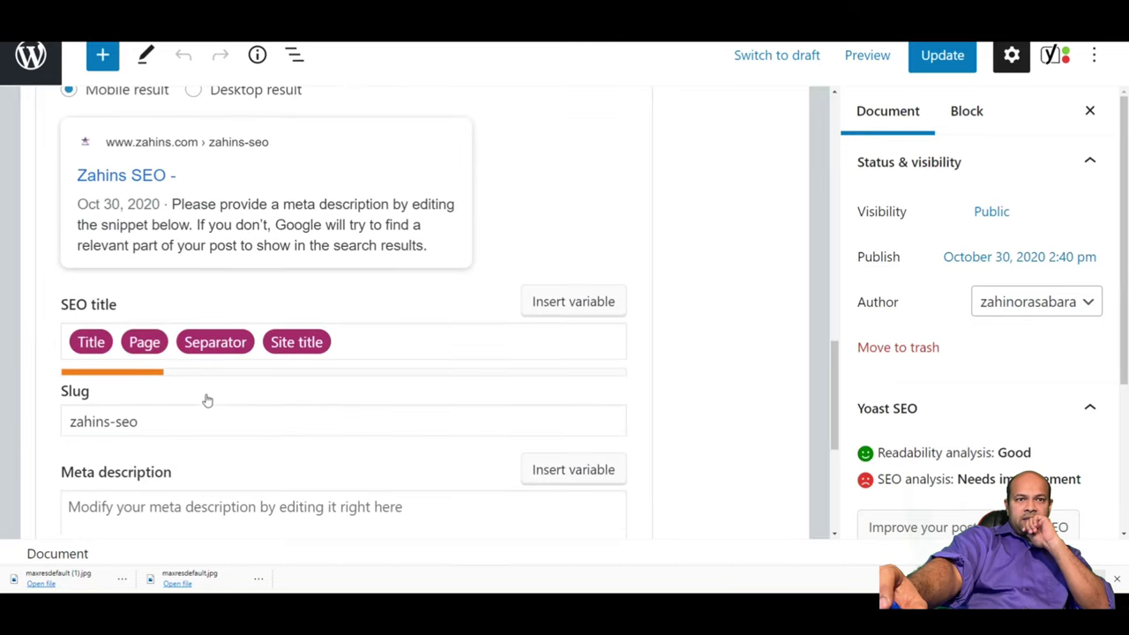
- Replace the Site title variable in the page's SEO title with the Primary category variable
{"action": "left_click", "coordinate": [296, 351]}
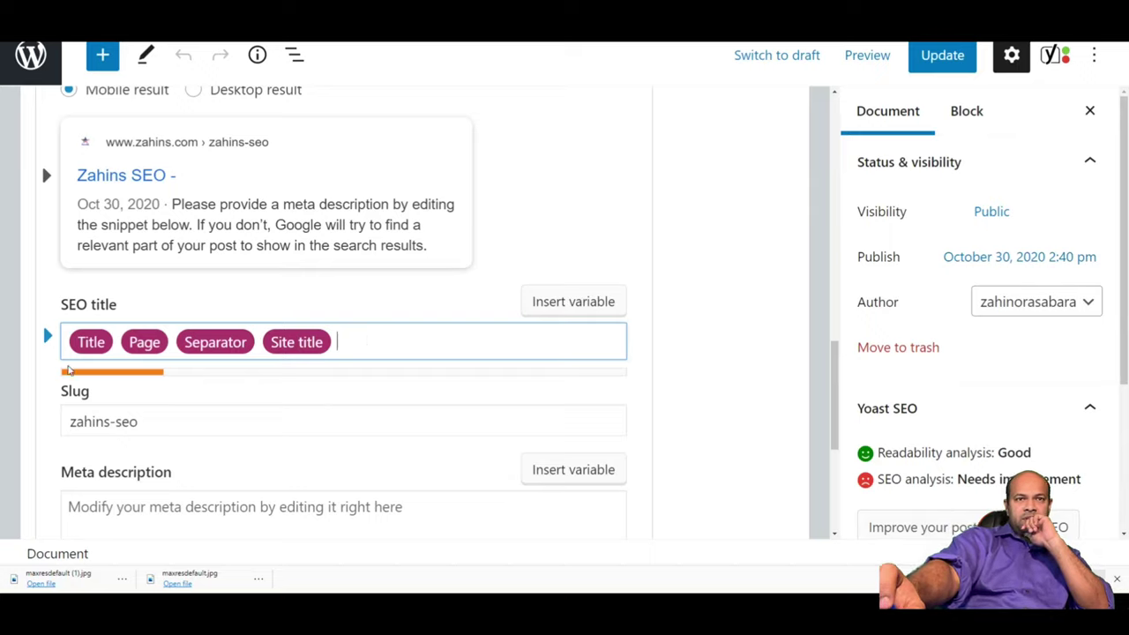
{"action": "key", "text": "BackSpace"}
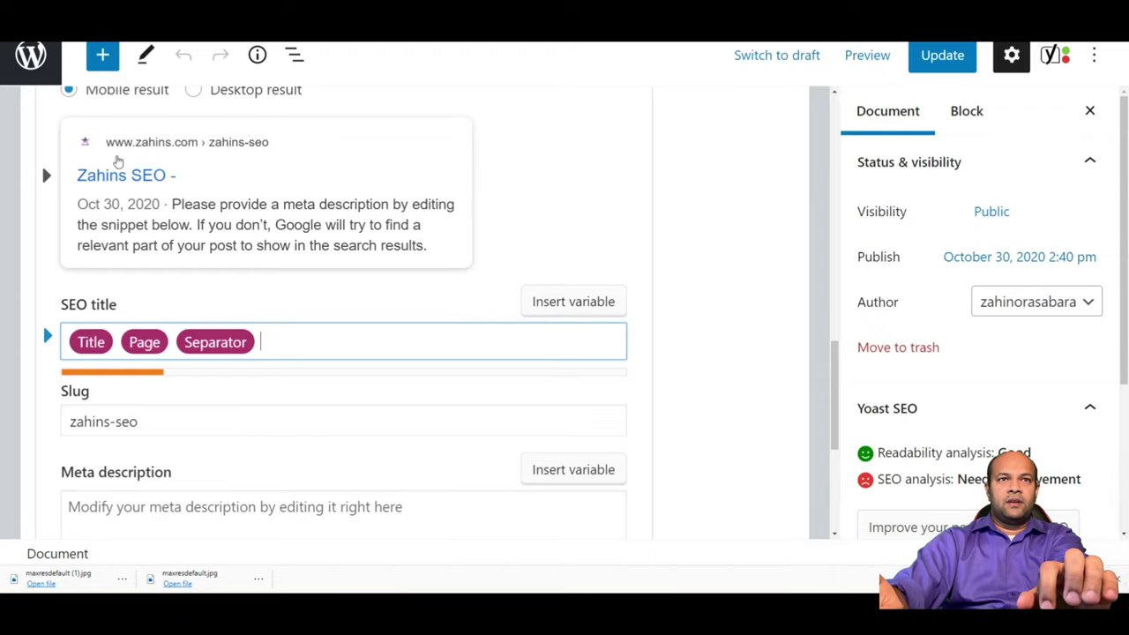
{"action": "left_click", "coordinate": [161, 194]}
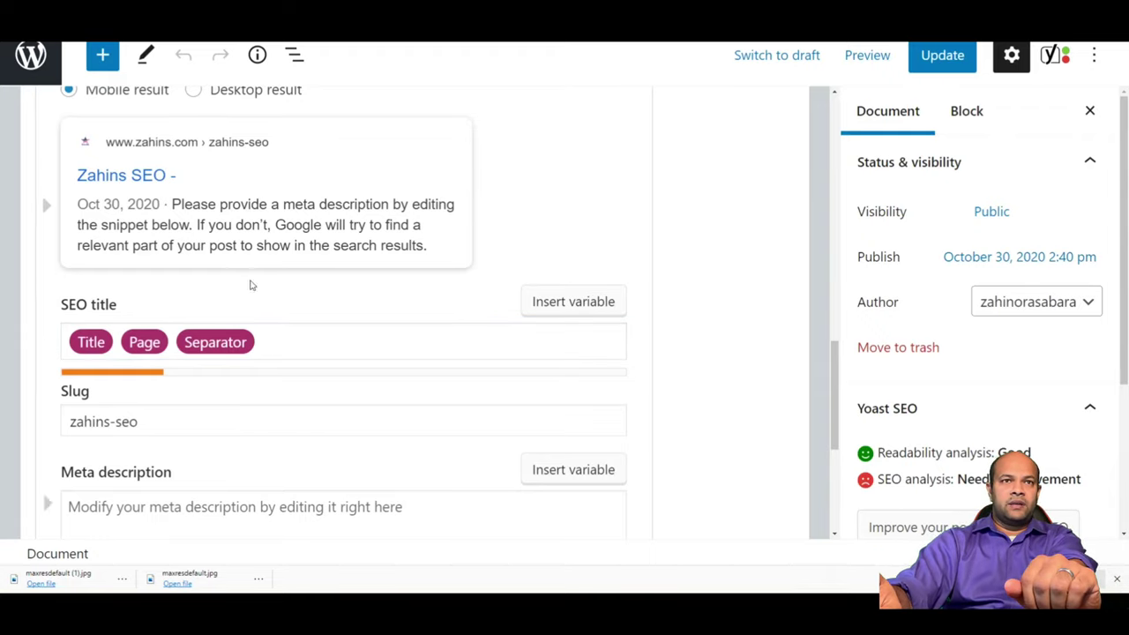
{"action": "left_click", "coordinate": [258, 347]}
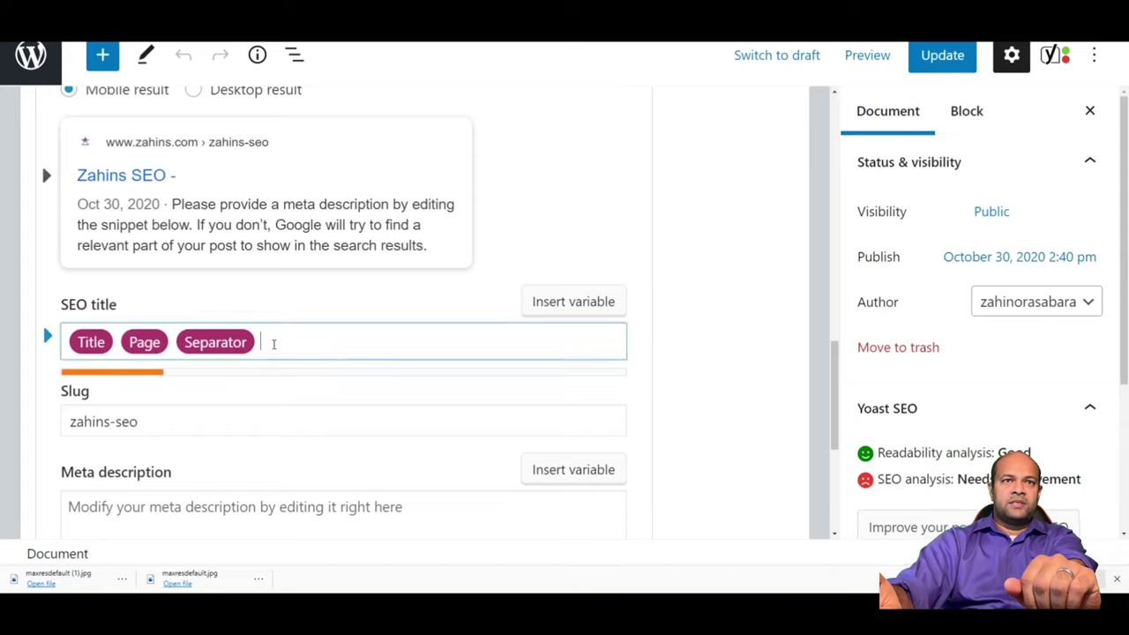
{"action": "left_click", "coordinate": [591, 301]}
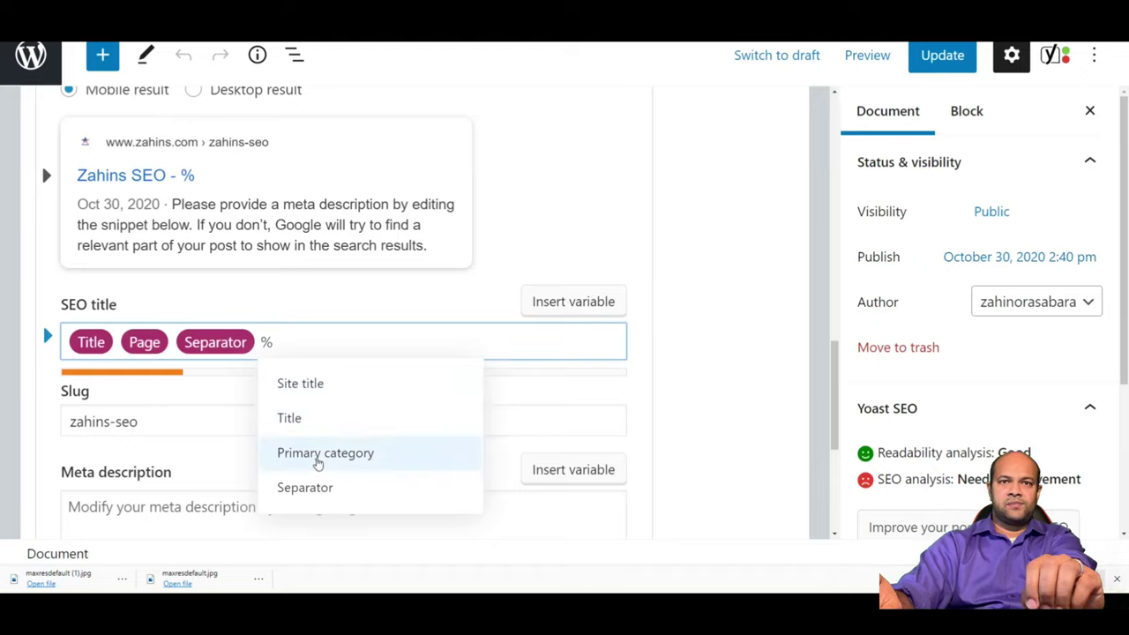
{"action": "left_click", "coordinate": [320, 460]}
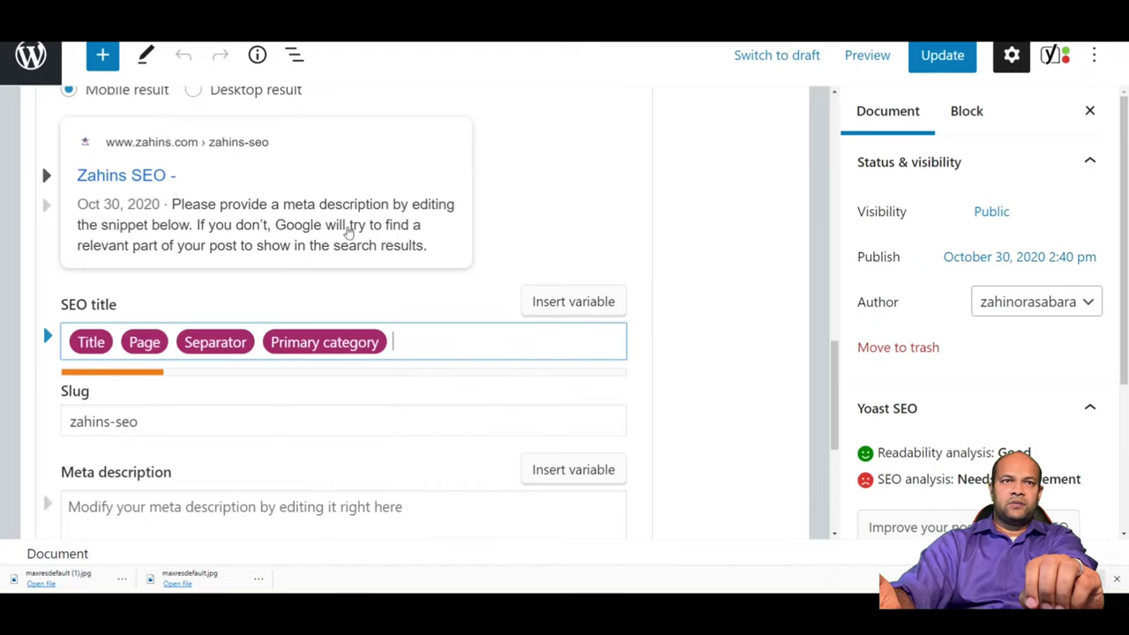
{"action": "left_click", "coordinate": [617, 196]}
- Compare the desktop result of the page's Google preview with the mobile result
{"action": "scroll", "coordinate": [450, 304], "scroll_direction": "up", "scroll_amount": 3}
{"action": "scroll", "coordinate": [459, 295], "scroll_direction": "down", "scroll_amount": 2}
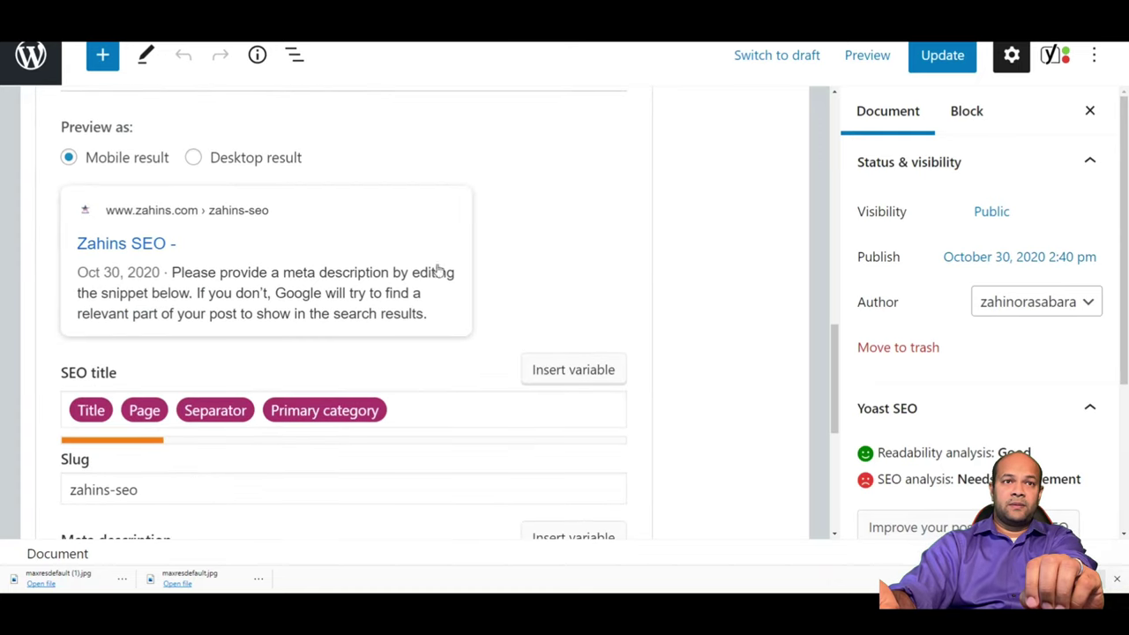
{"action": "scroll", "coordinate": [264, 293], "scroll_direction": "up", "scroll_amount": 2}
{"action": "left_click", "coordinate": [195, 296]}
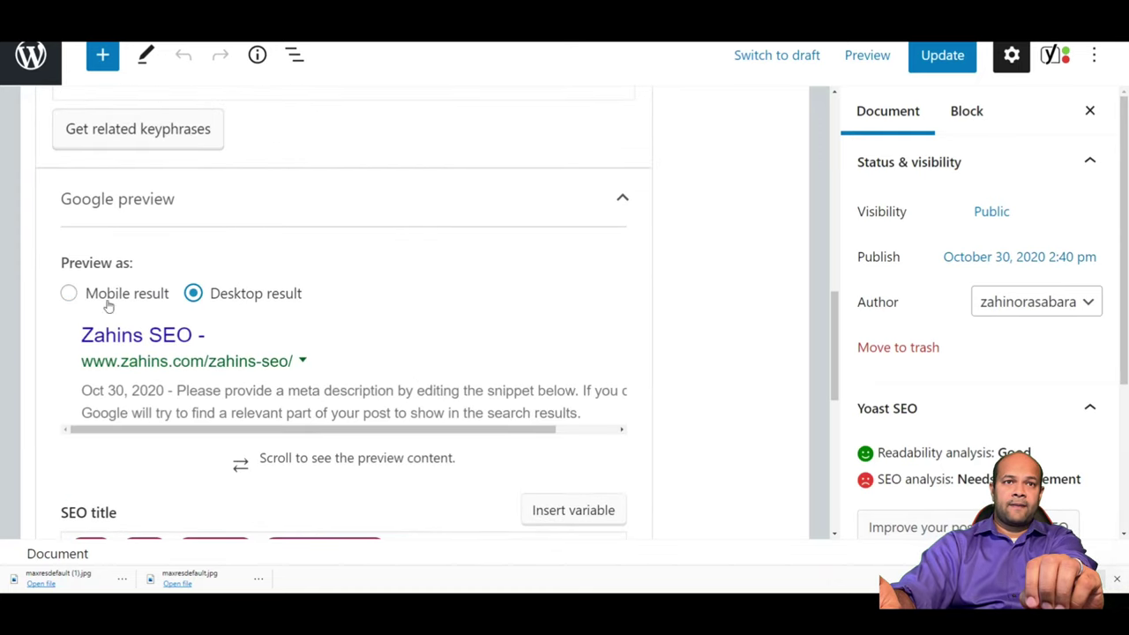
{"action": "left_click", "coordinate": [71, 294]}
{"action": "scroll", "coordinate": [264, 335], "scroll_direction": "down", "scroll_amount": 2}
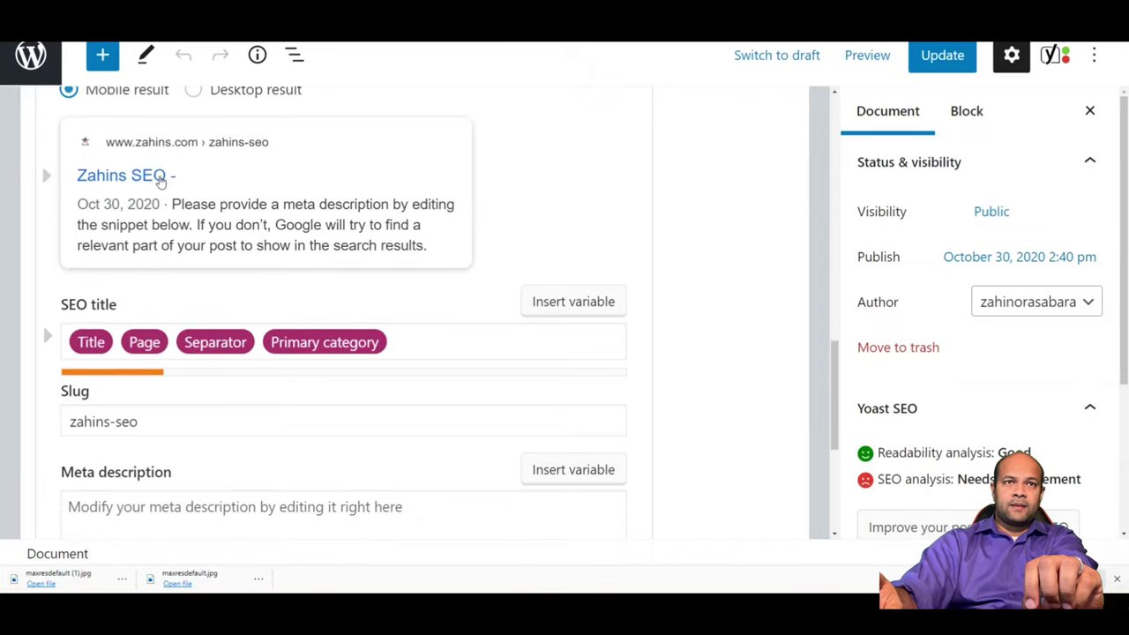
- Replace the Primary category variable in the SEO title with Site title and remove the Separator variable
{"action": "left_click", "coordinate": [357, 346]}
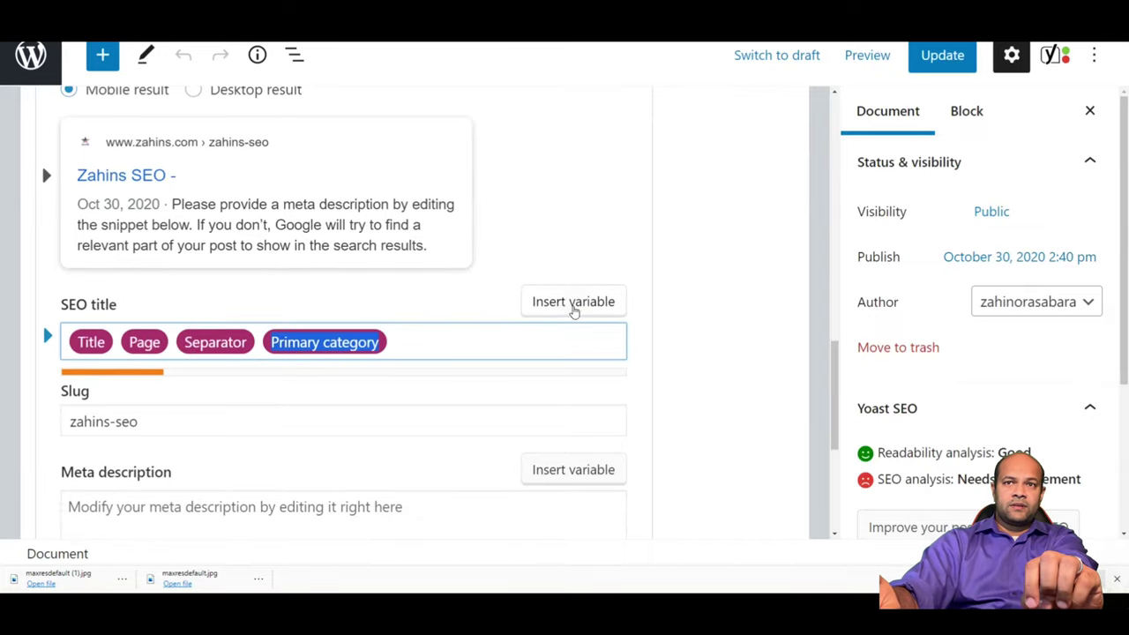
{"action": "triple_click", "coordinate": [283, 328]}
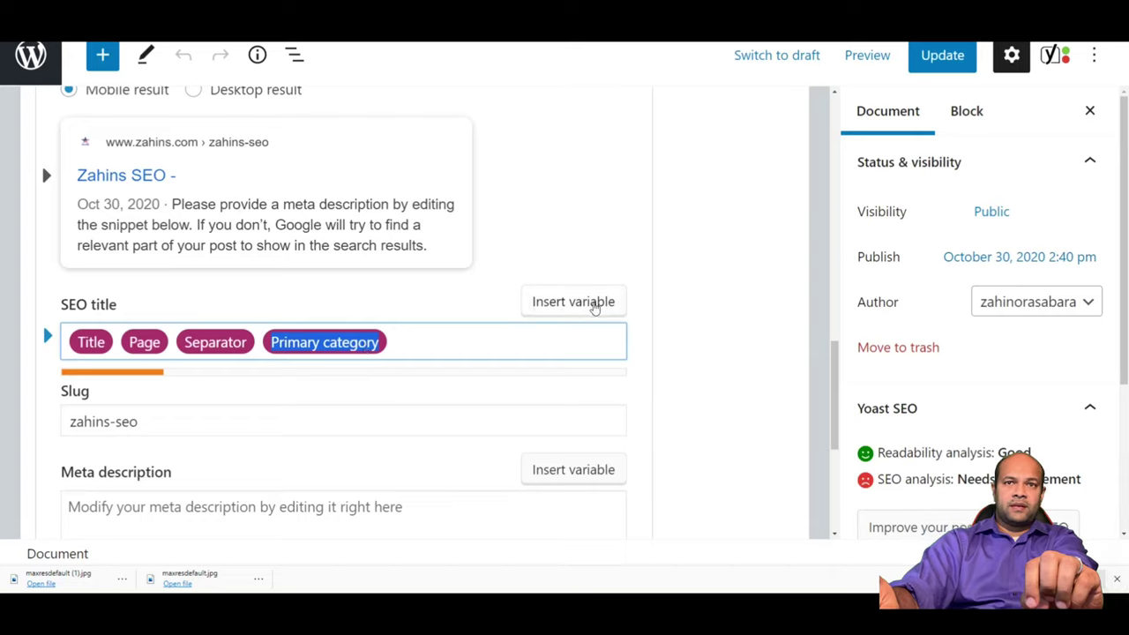
{"action": "left_click", "coordinate": [403, 349]}
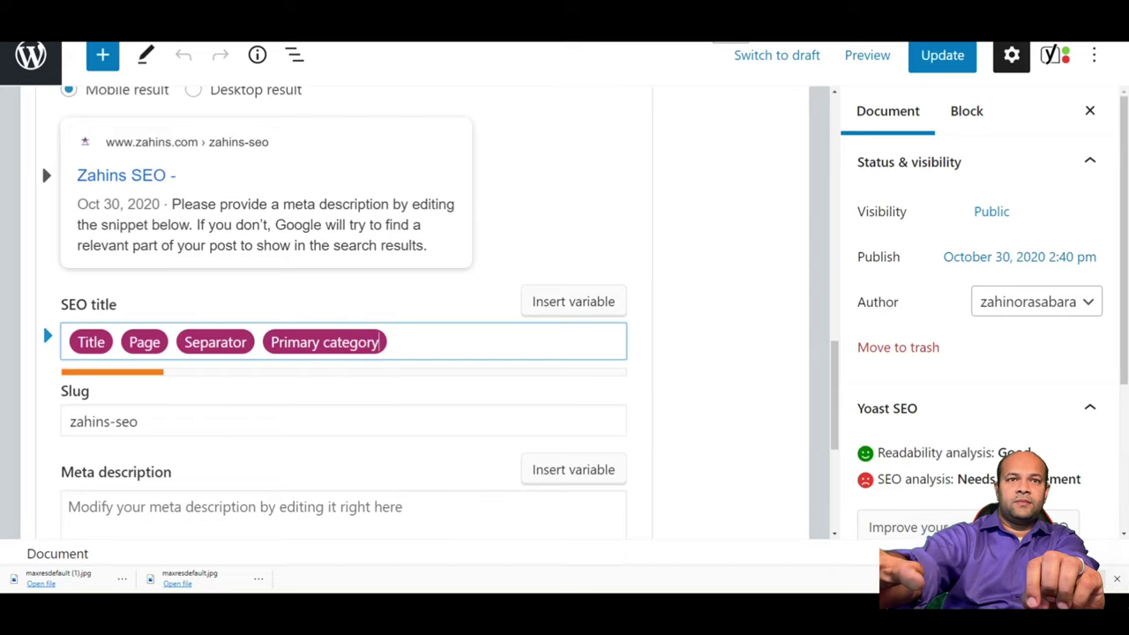
{"action": "key", "text": "BackSpace"}
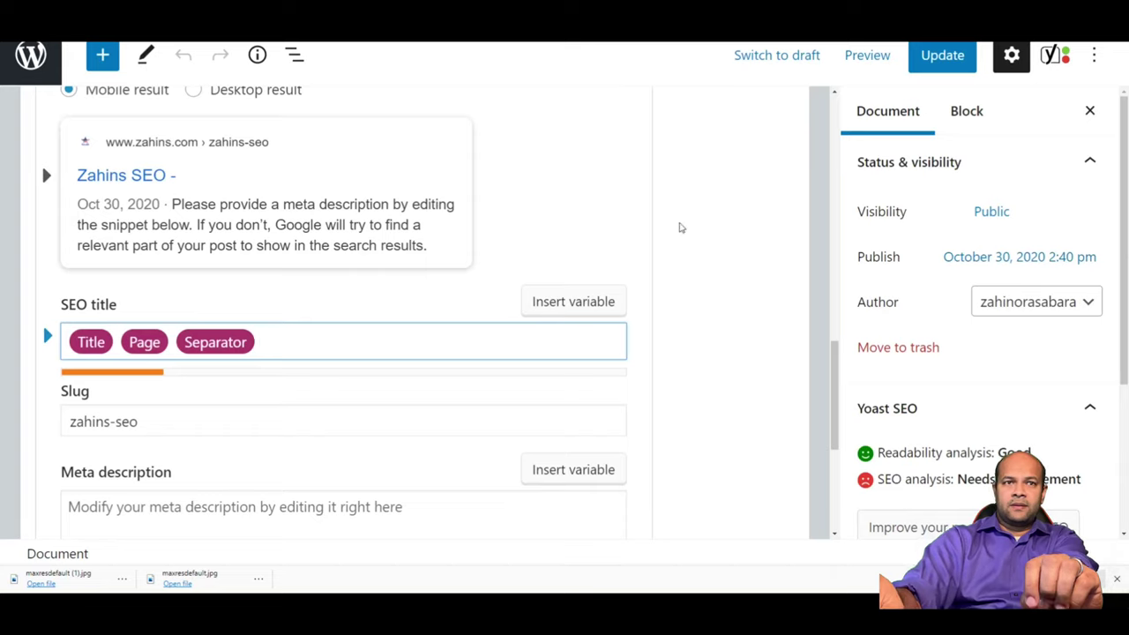
{"action": "type", "text": "%"}
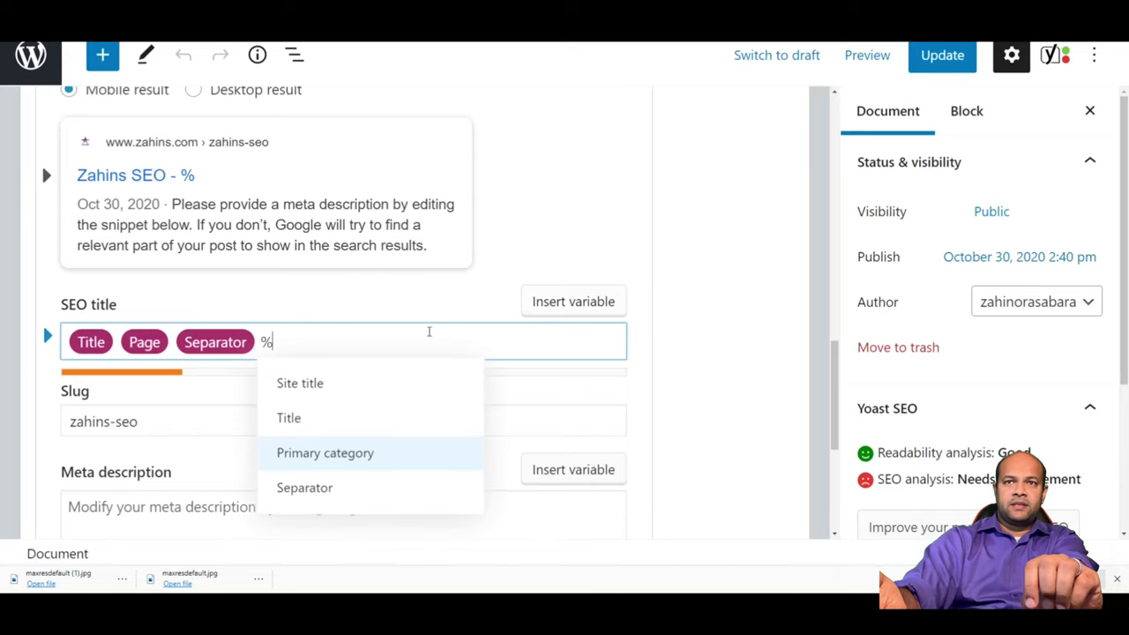
{"action": "left_click", "coordinate": [321, 388]}
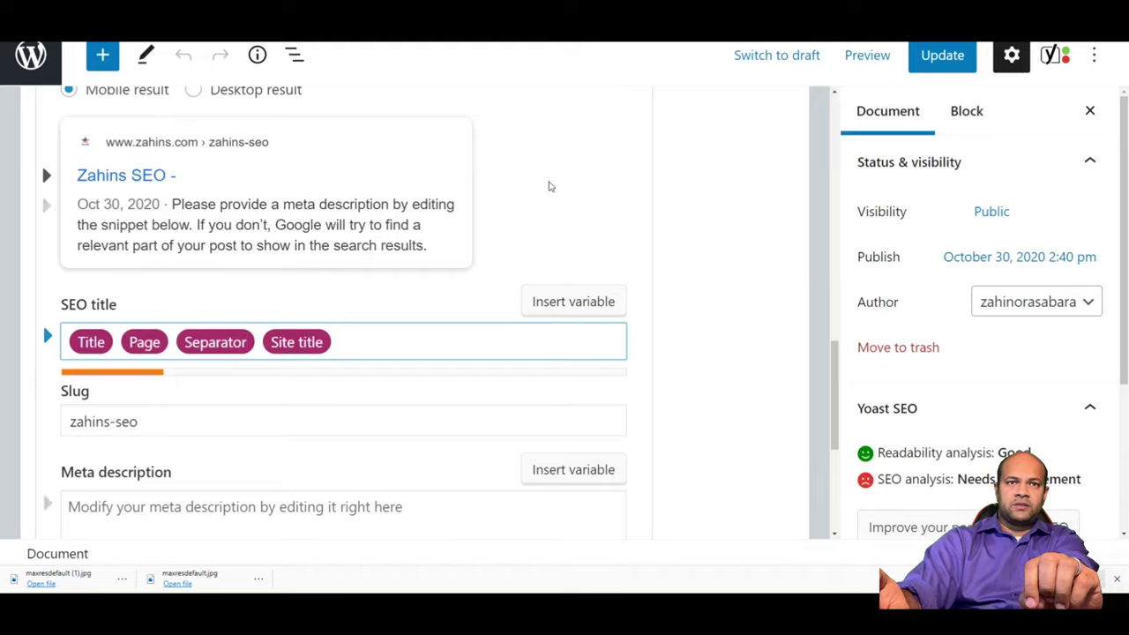
{"action": "key", "text": "BackSpace"}
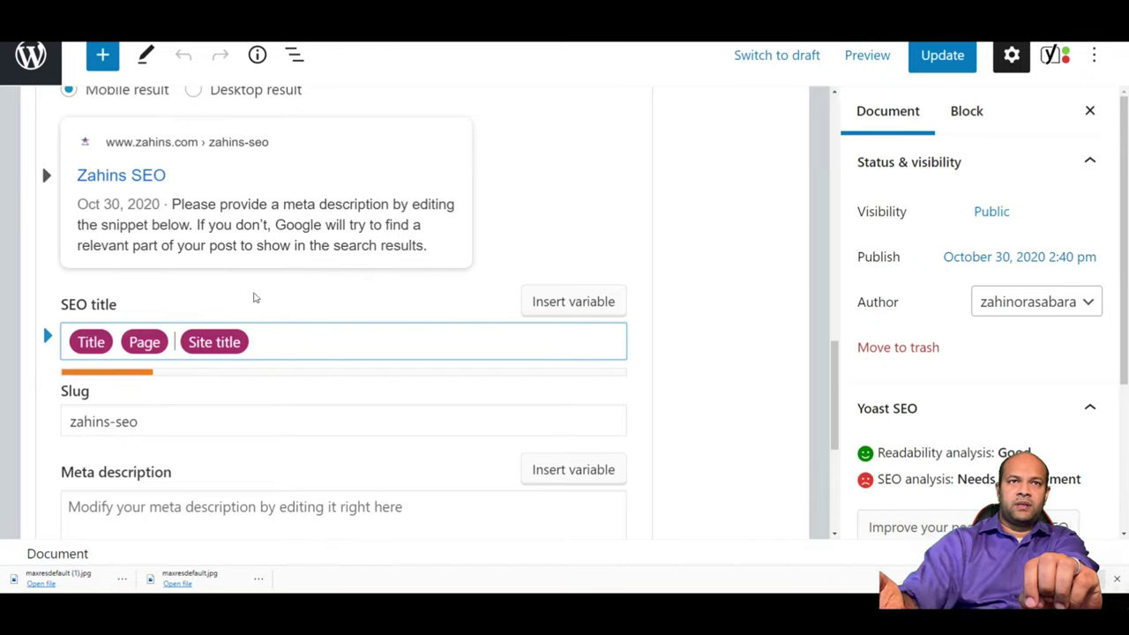
{"action": "left_click", "coordinate": [281, 345]}
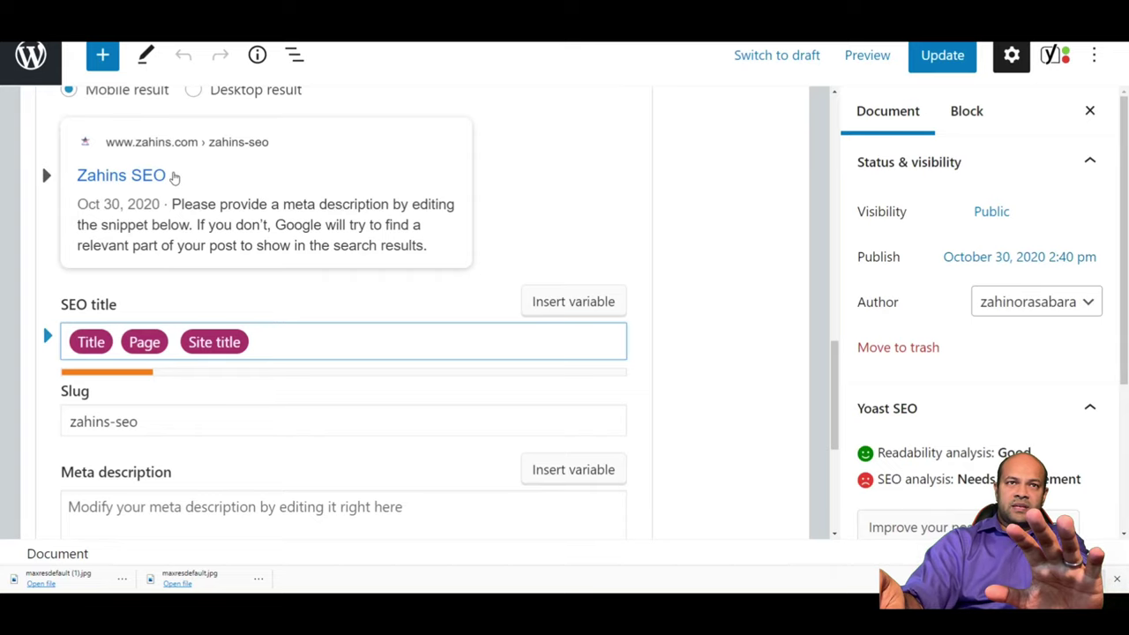
- Switch the Google preview to the desktop result and examine the whole snippet from side to side together with the SEO title
{"action": "scroll", "coordinate": [377, 326], "scroll_direction": "up", "scroll_amount": 2}
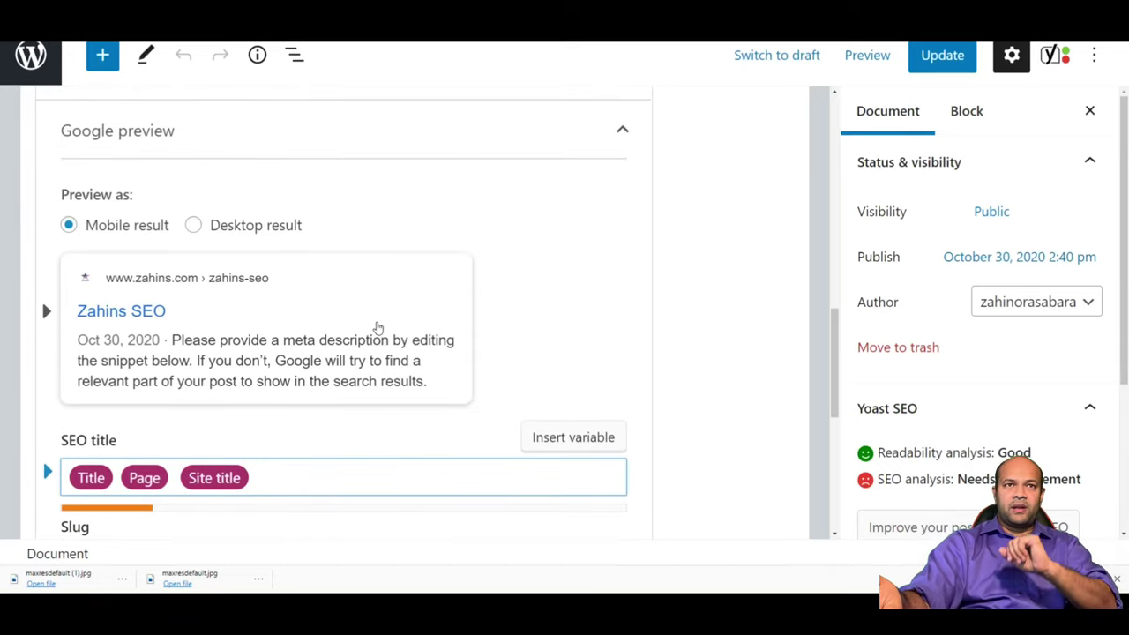
{"action": "scroll", "coordinate": [377, 327], "scroll_direction": "down", "scroll_amount": 5}
{"action": "scroll", "coordinate": [376, 333], "scroll_direction": "up", "scroll_amount": 4}
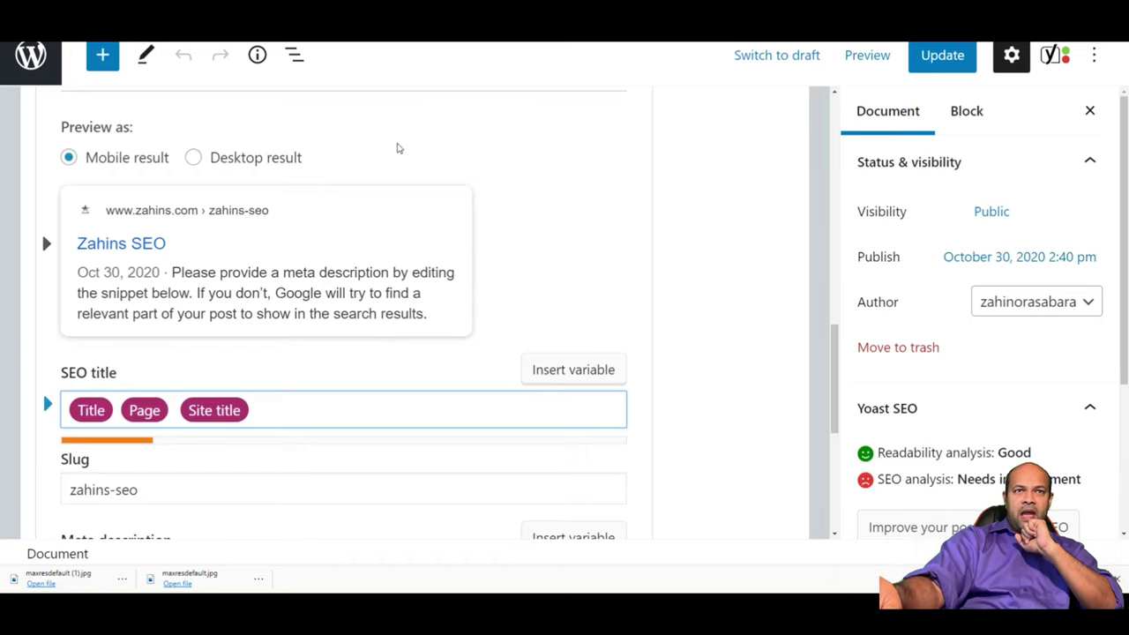
{"action": "scroll", "coordinate": [467, 345], "scroll_direction": "up", "scroll_amount": 2}
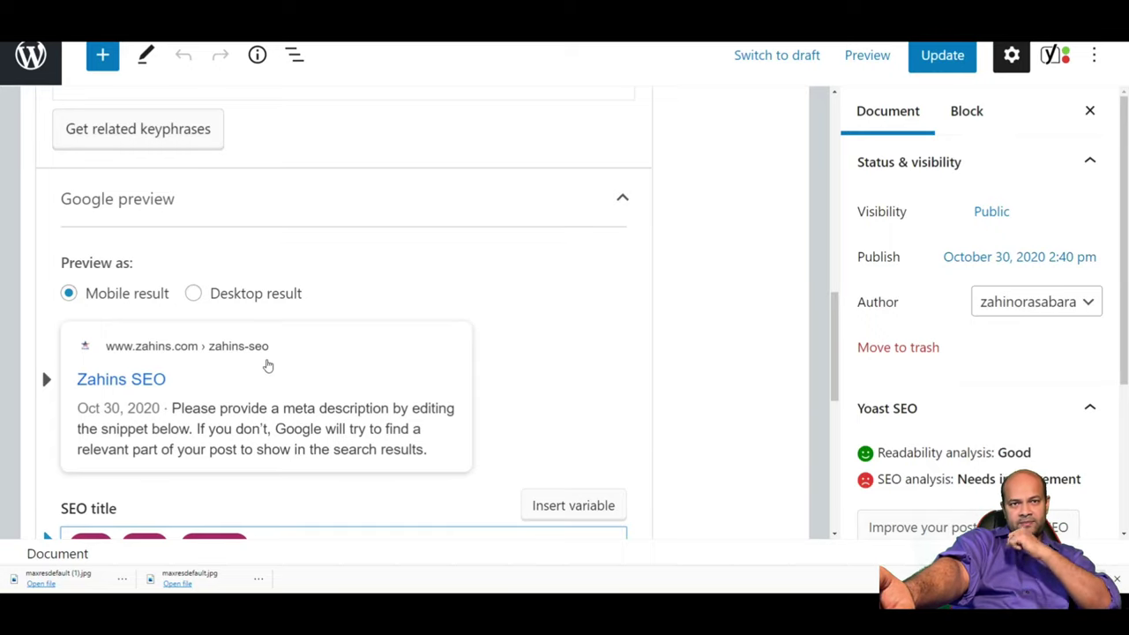
{"action": "left_click", "coordinate": [196, 294]}
{"action": "scroll", "coordinate": [252, 354], "scroll_direction": "down", "scroll_amount": 3}
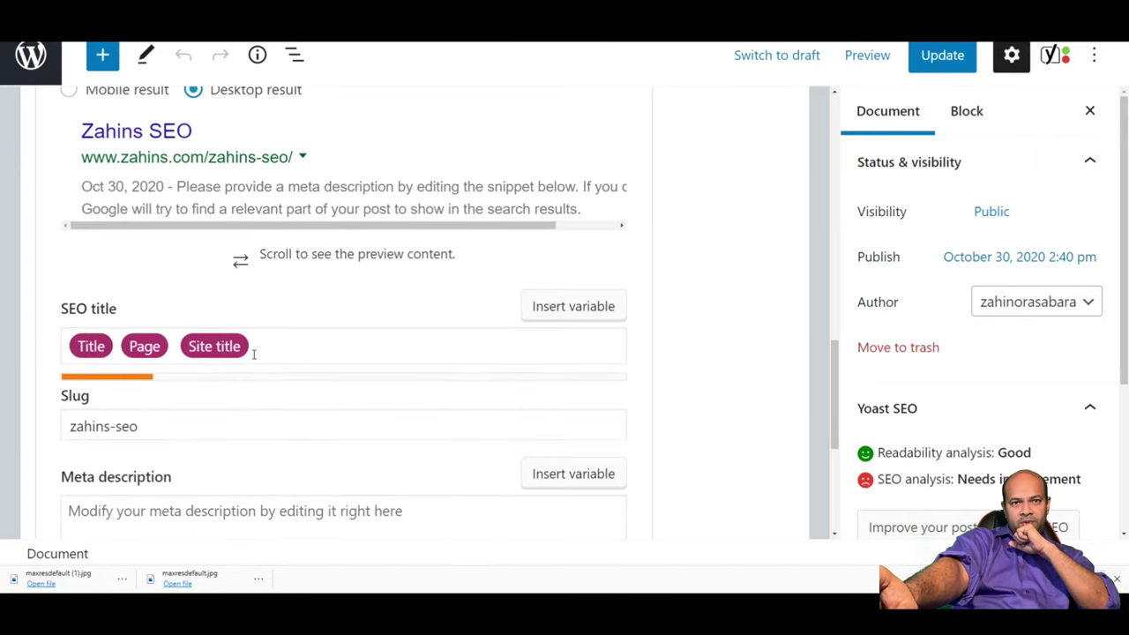
{"action": "scroll", "coordinate": [438, 354], "scroll_direction": "up", "scroll_amount": 2}
{"action": "left_click_drag", "start_coordinate": [302, 361], "coordinate": [366, 361]}
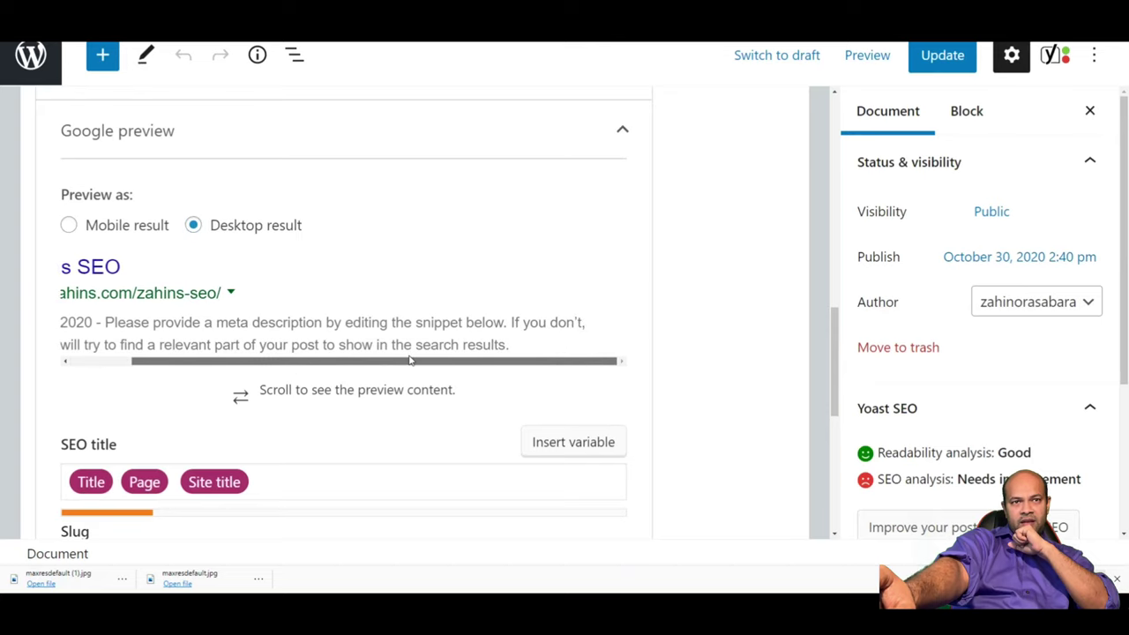
{"action": "scroll", "coordinate": [452, 344], "scroll_direction": "down", "scroll_amount": 2}
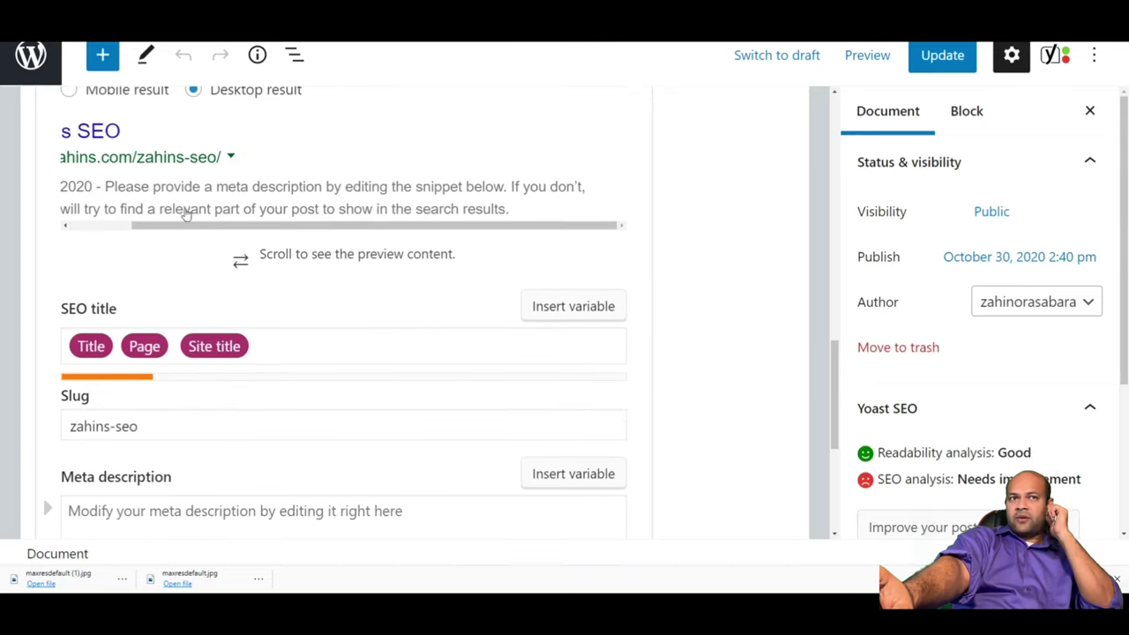
{"action": "scroll", "coordinate": [332, 191], "scroll_direction": "down", "scroll_amount": 2}
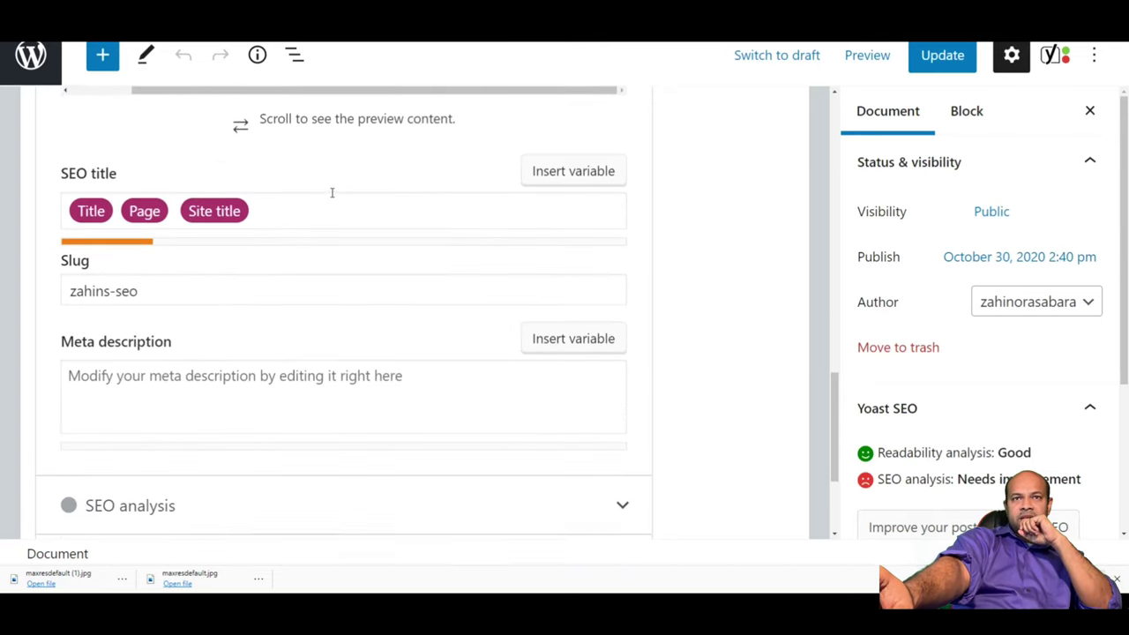
{"action": "scroll", "coordinate": [394, 250], "scroll_direction": "up", "scroll_amount": 2}
{"action": "left_click_drag", "start_coordinate": [234, 227], "coordinate": [138, 225]}
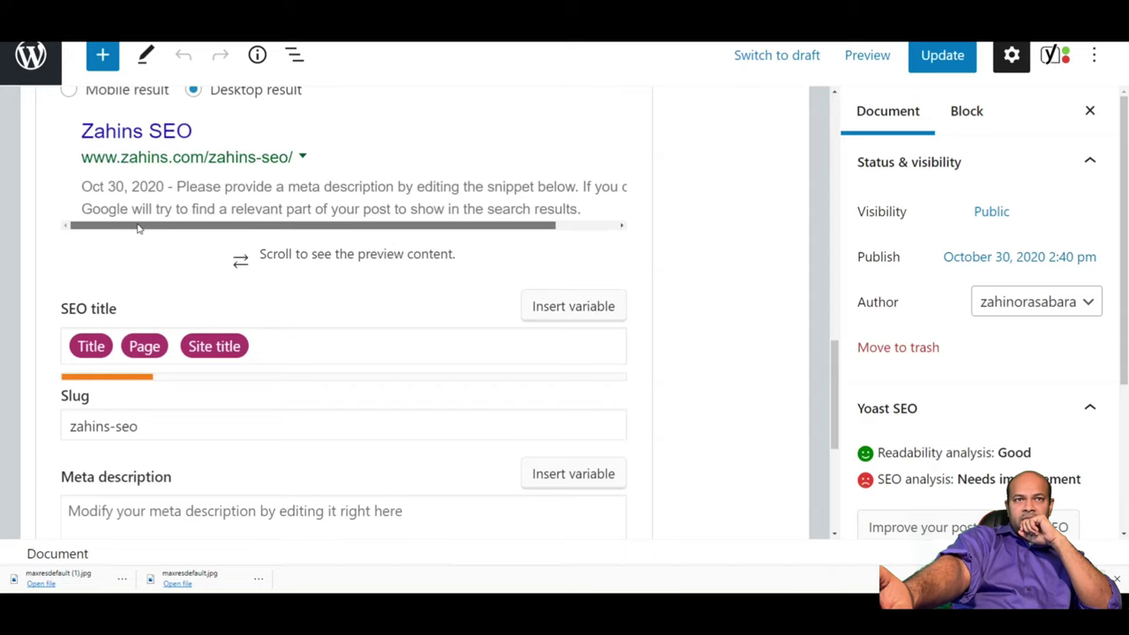
{"action": "scroll", "coordinate": [264, 212], "scroll_direction": "up", "scroll_amount": 2}
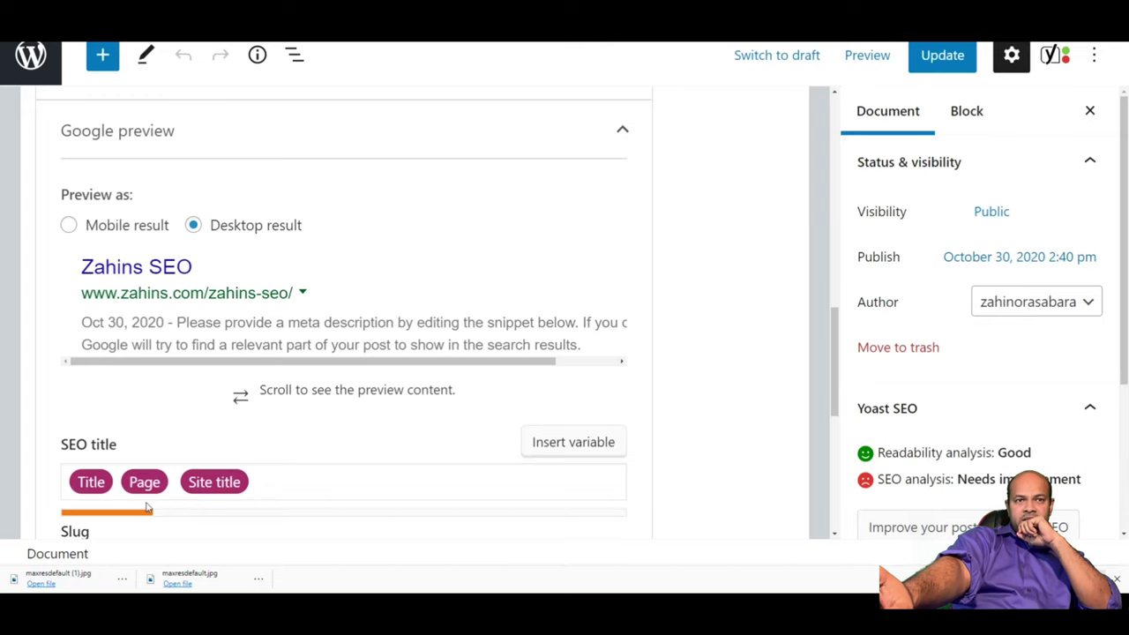
- Copy "Our goal to find SEO Specialist" through "off page SEO." from the SEO Bangla Tutorial 2020 Word document into the page's meta description
{"action": "scroll", "coordinate": [229, 396], "scroll_direction": "down", "scroll_amount": 5}
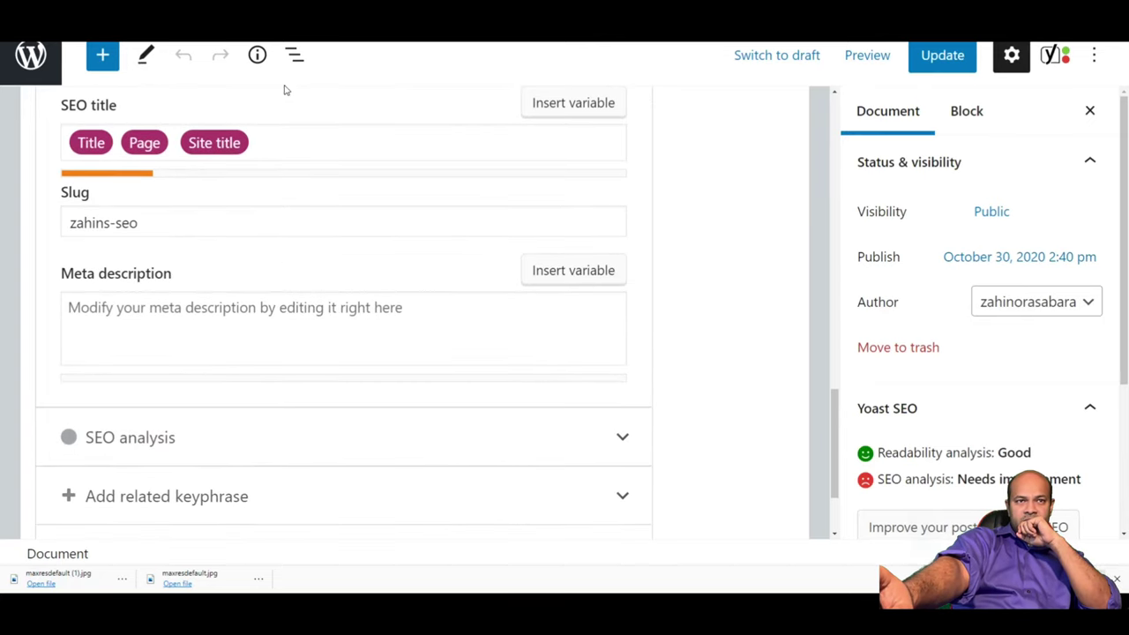
{"action": "left_click", "coordinate": [410, 314]}
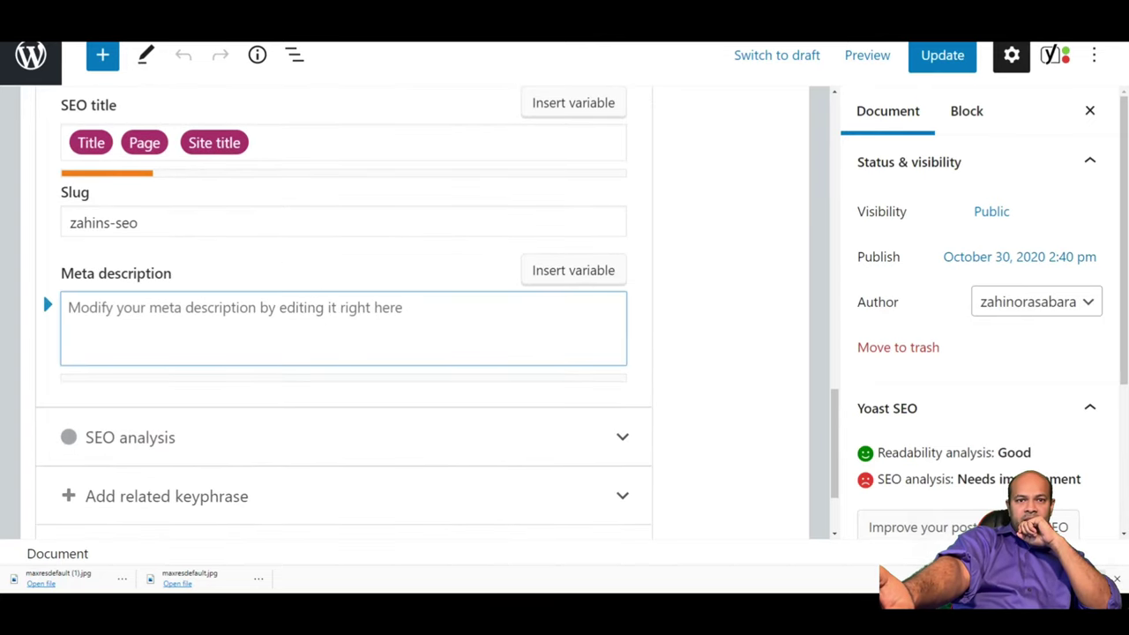
{"action": "key", "text": "alt+Tab"}
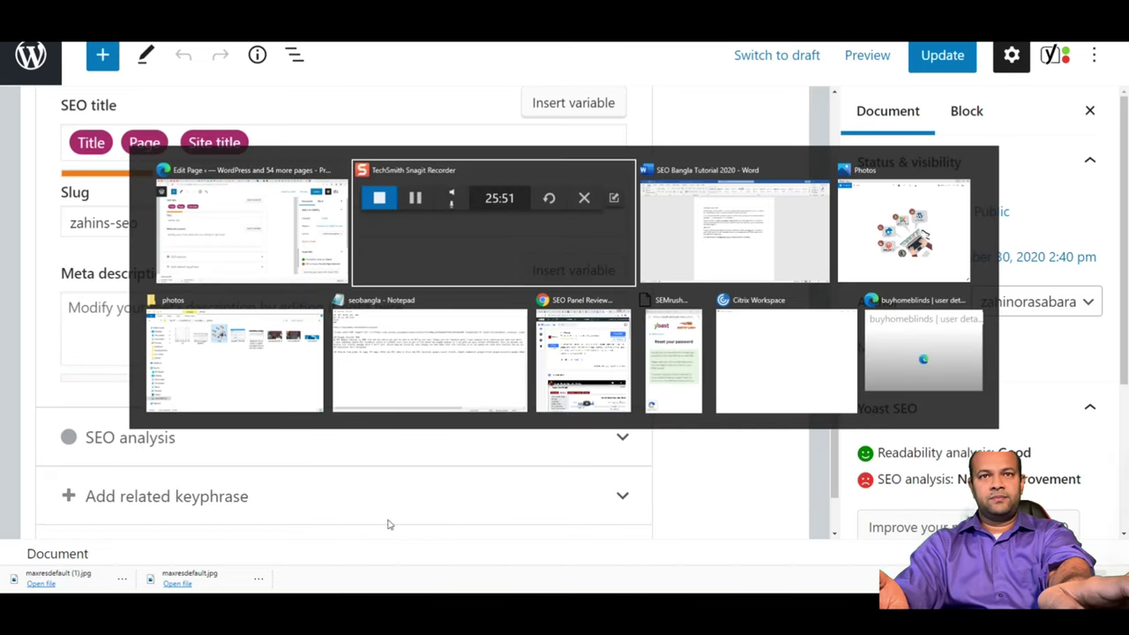
{"action": "left_click", "coordinate": [709, 212]}
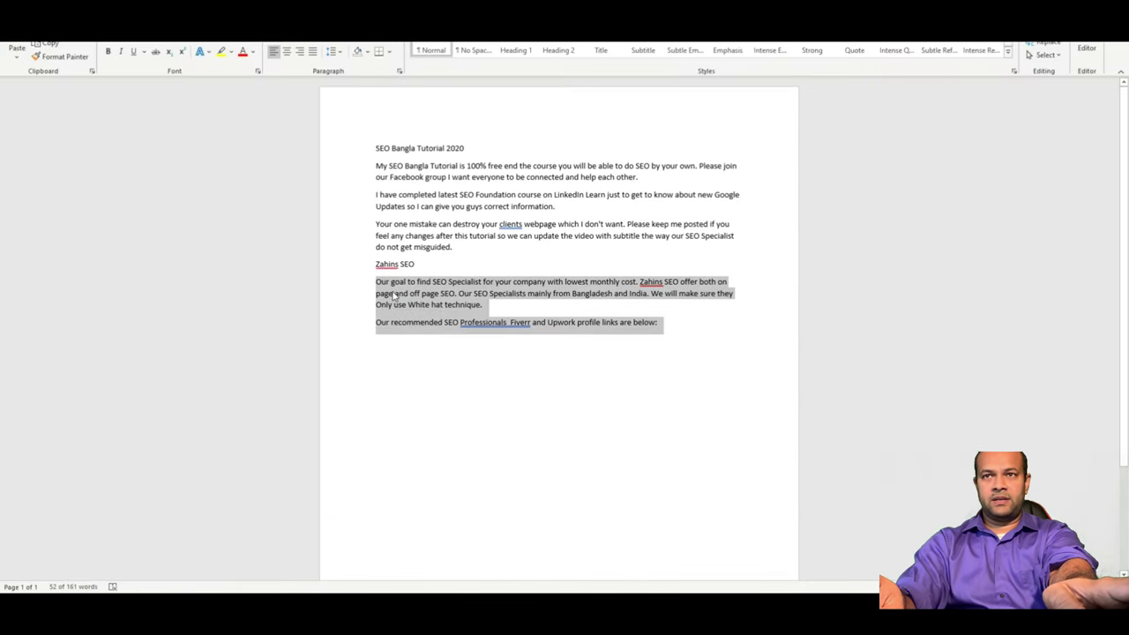
{"action": "left_click", "coordinate": [380, 293]}
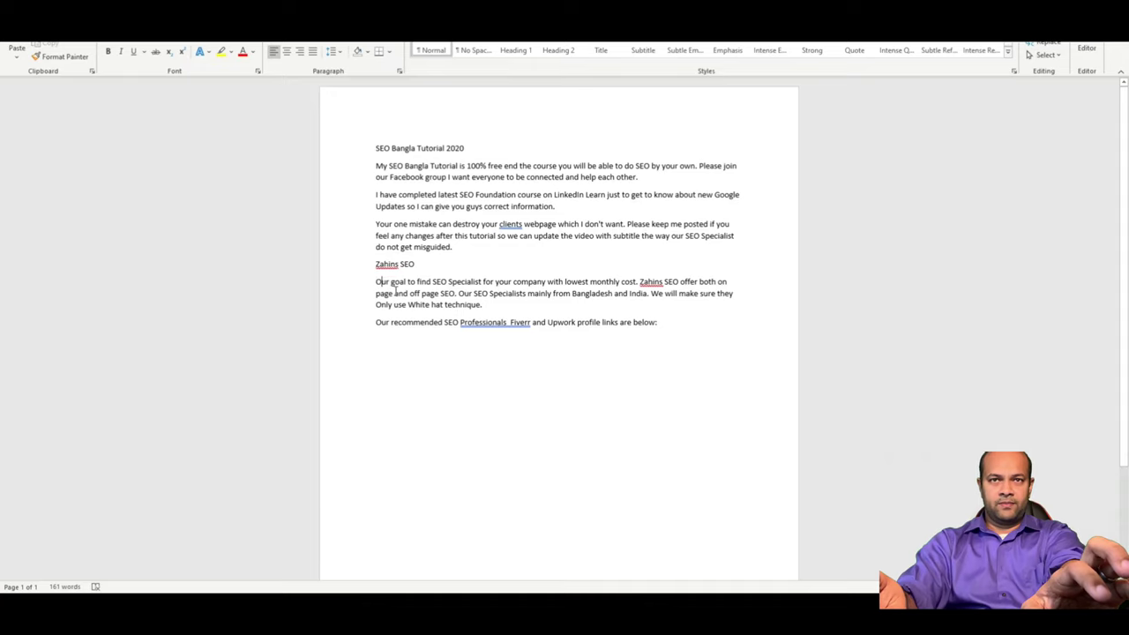
{"action": "left_click_drag", "start_coordinate": [394, 291], "coordinate": [464, 294]}
{"action": "key", "text": "ctrl+c"}
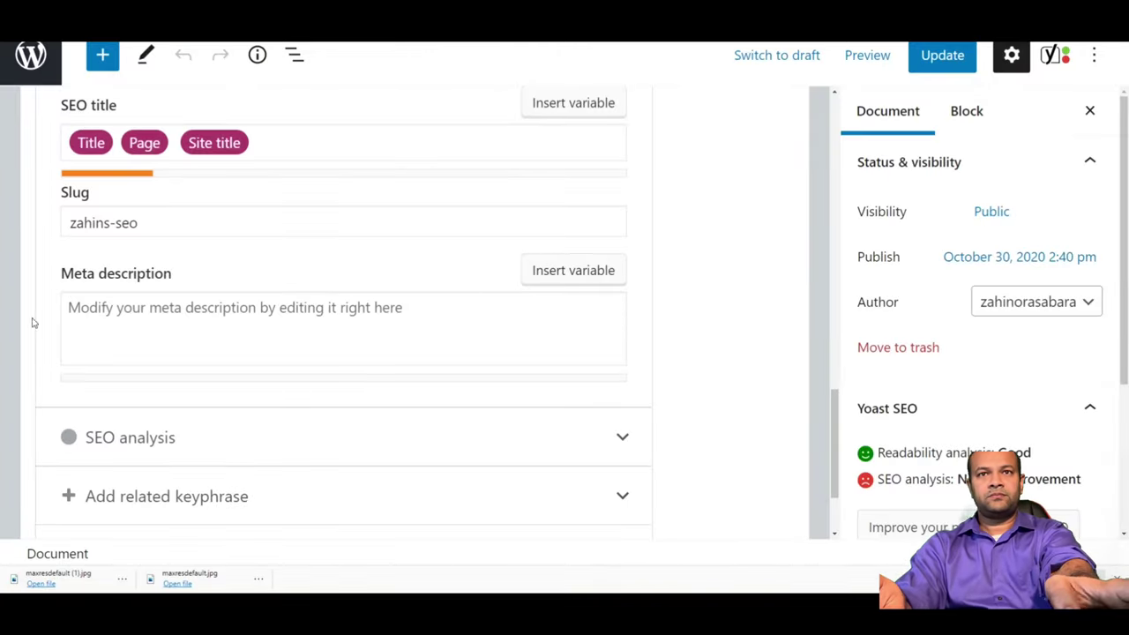
{"action": "left_click", "coordinate": [178, 313]}
{"action": "key", "text": "ctrl+v"}
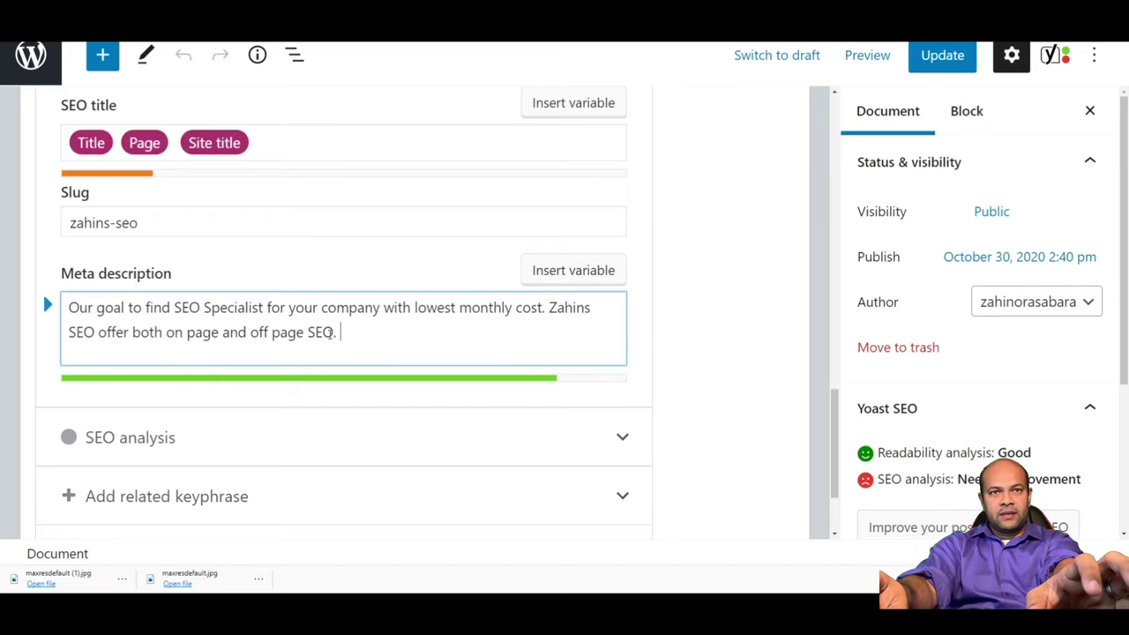
- Cut "SEO offer both on page and off page SEO." from the meta description to compare its length rating, and paste it back
{"action": "left_click", "coordinate": [327, 332]}
{"action": "left_click_drag", "start_coordinate": [335, 331], "coordinate": [64, 334]}
{"action": "key", "text": "ctrl+c"}
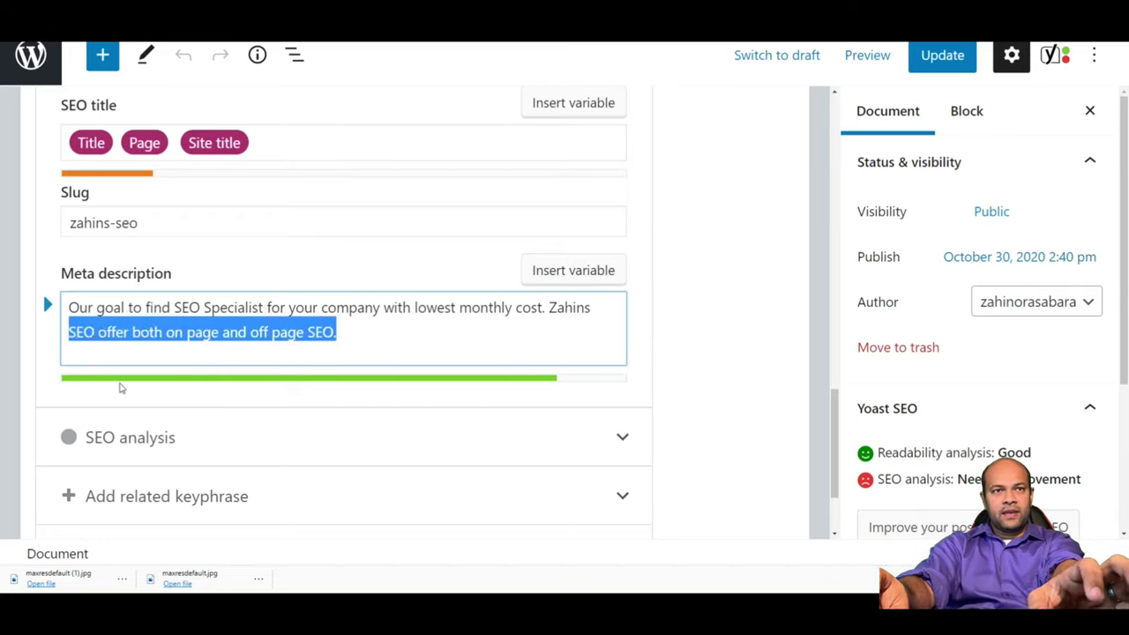
{"action": "key", "text": "BackSpace"}
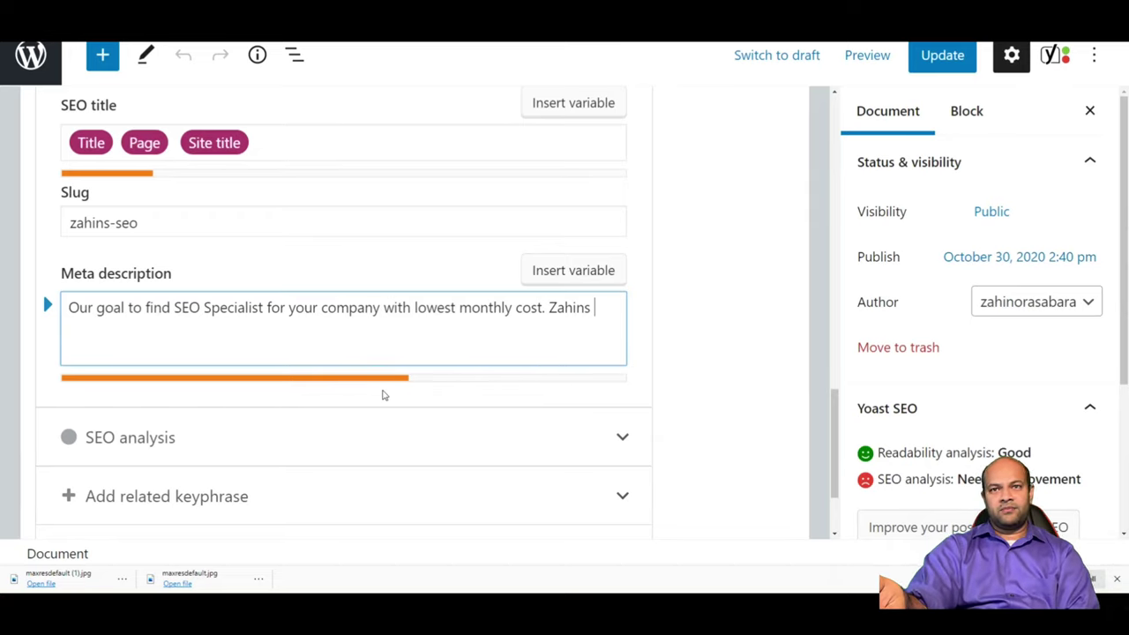
{"action": "key", "text": "ctrl+v"}
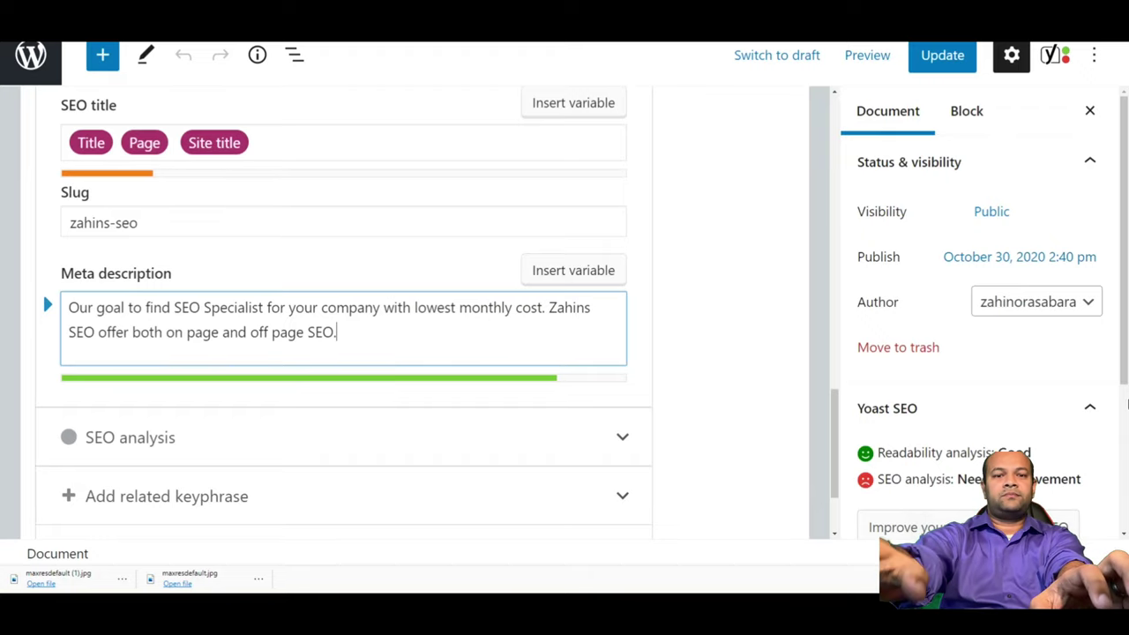
- Paste "SEO offer both on page and off page SEO." four more times at the end of the meta description
{"action": "key", "text": "ctrl+v"}
{"action": "key", "text": "ctrl+v"}
{"action": "key", "text": "ctrl+v"}
{"action": "key", "text": "ctrl+v"}
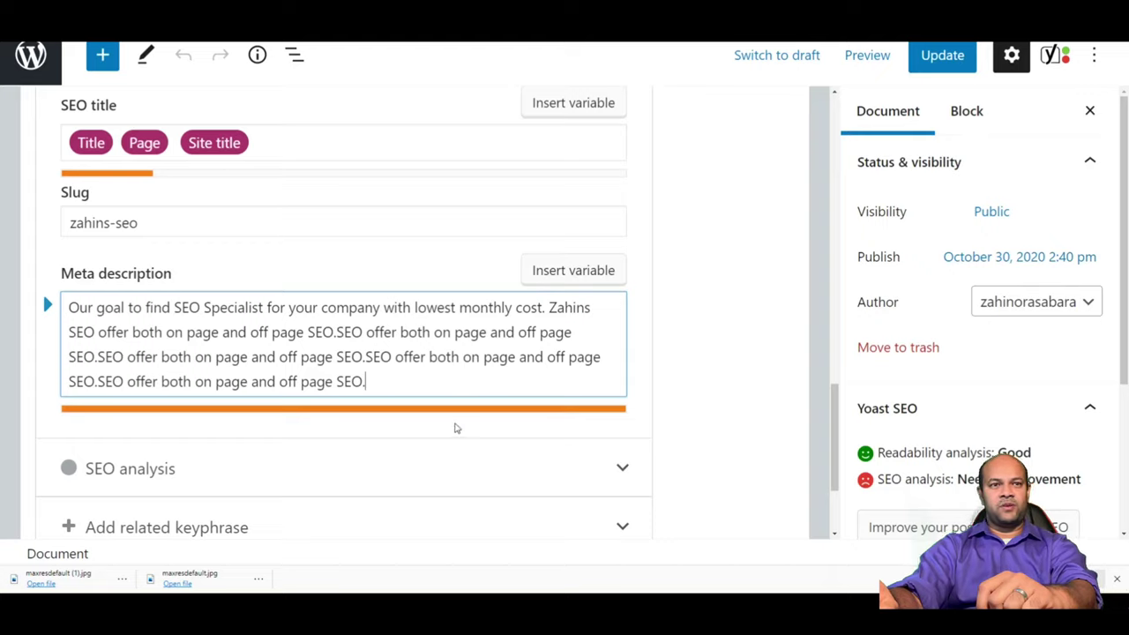
- Undo the four repeated pastes at the end of the meta description
{"action": "key", "text": "ctrl+z"}
{"action": "key", "text": "ctrl+z"}
{"action": "key", "text": "ctrl+z"}
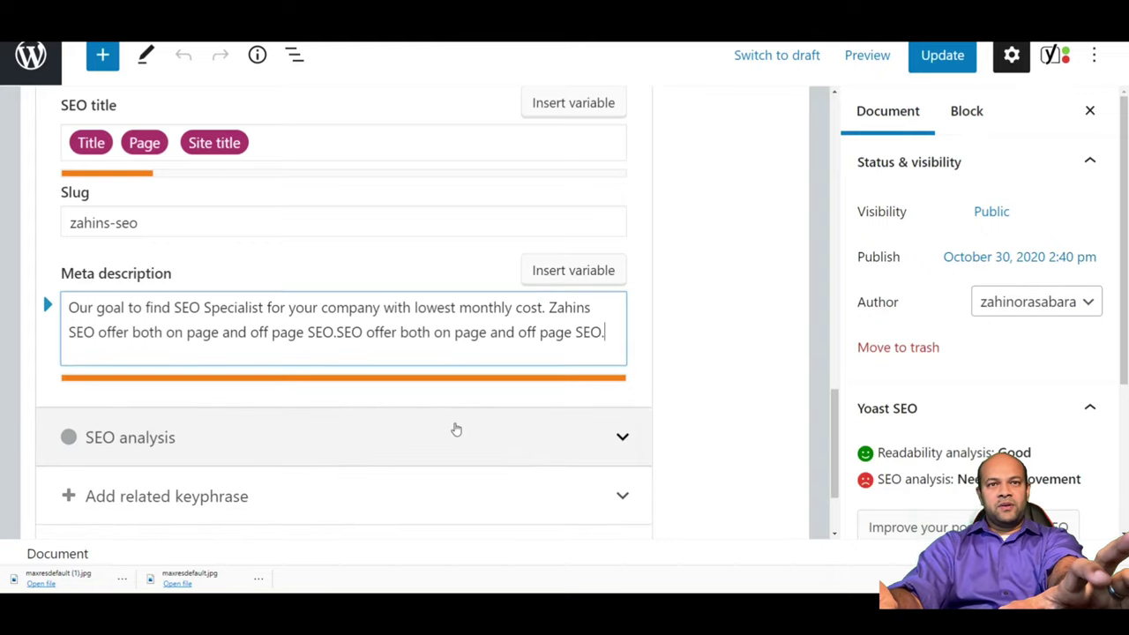
{"action": "key", "text": "ctrl+z"}
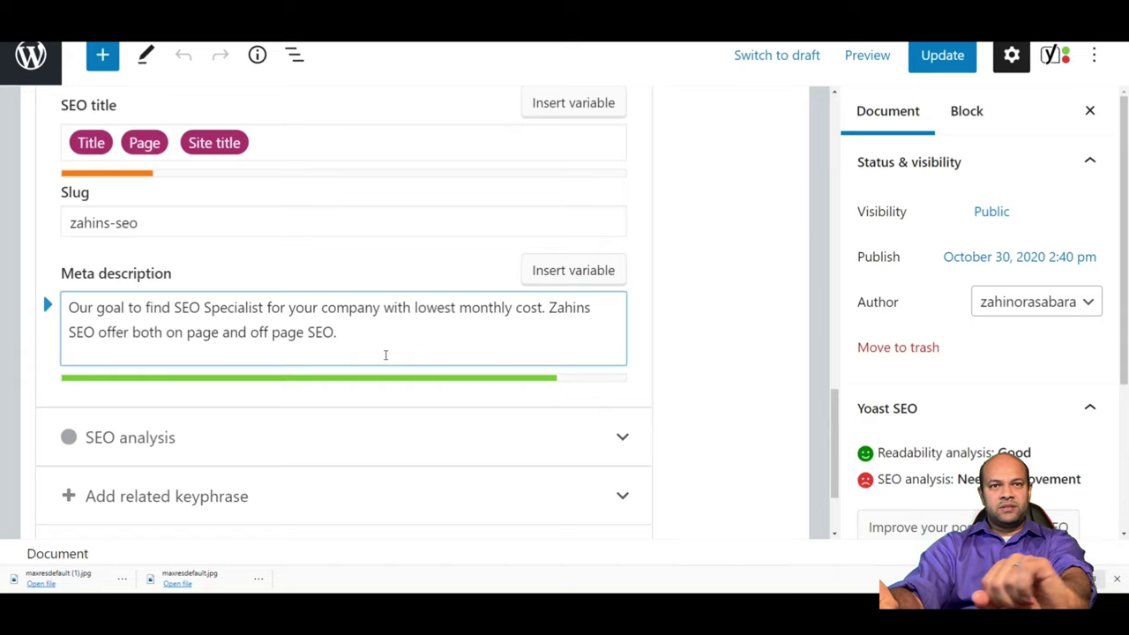
- Check how the meta description and SEO title appear in the desktop Google preview
{"action": "scroll", "coordinate": [362, 350], "scroll_direction": "down", "scroll_amount": 2}
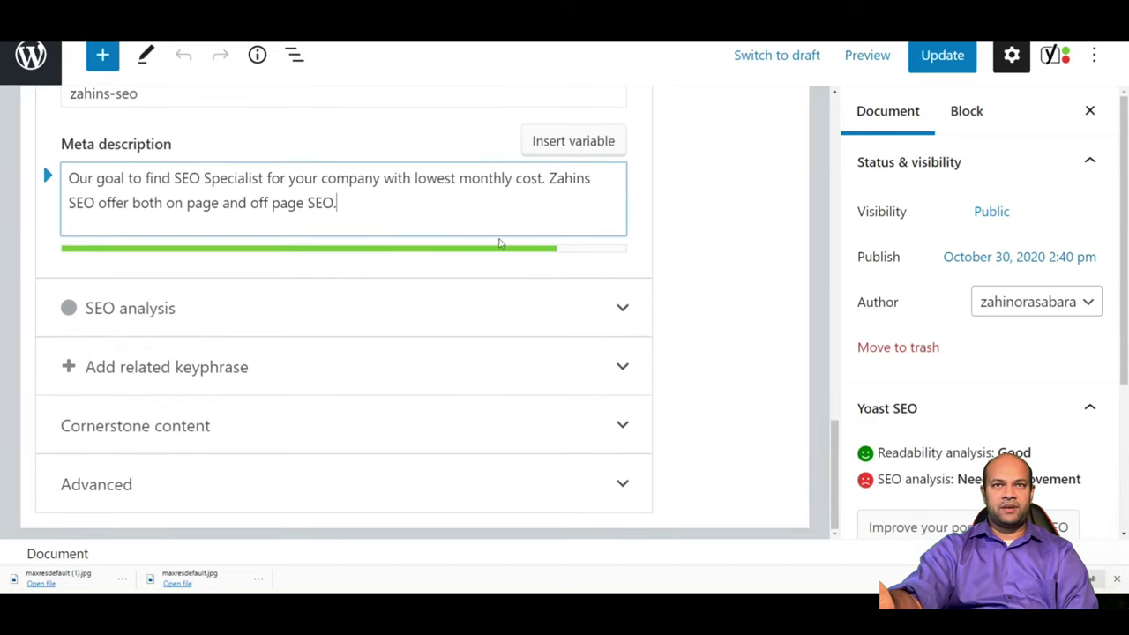
{"action": "scroll", "coordinate": [176, 256], "scroll_direction": "up", "scroll_amount": 2}
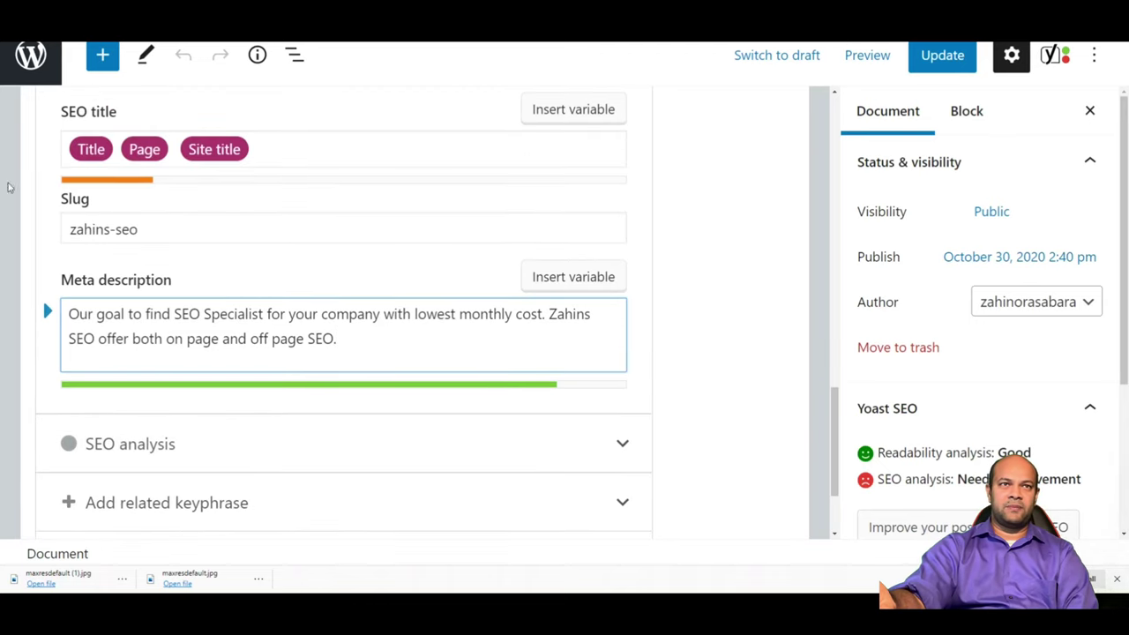
{"action": "left_click", "coordinate": [141, 185]}
{"action": "scroll", "coordinate": [177, 264], "scroll_direction": "up", "scroll_amount": 3}
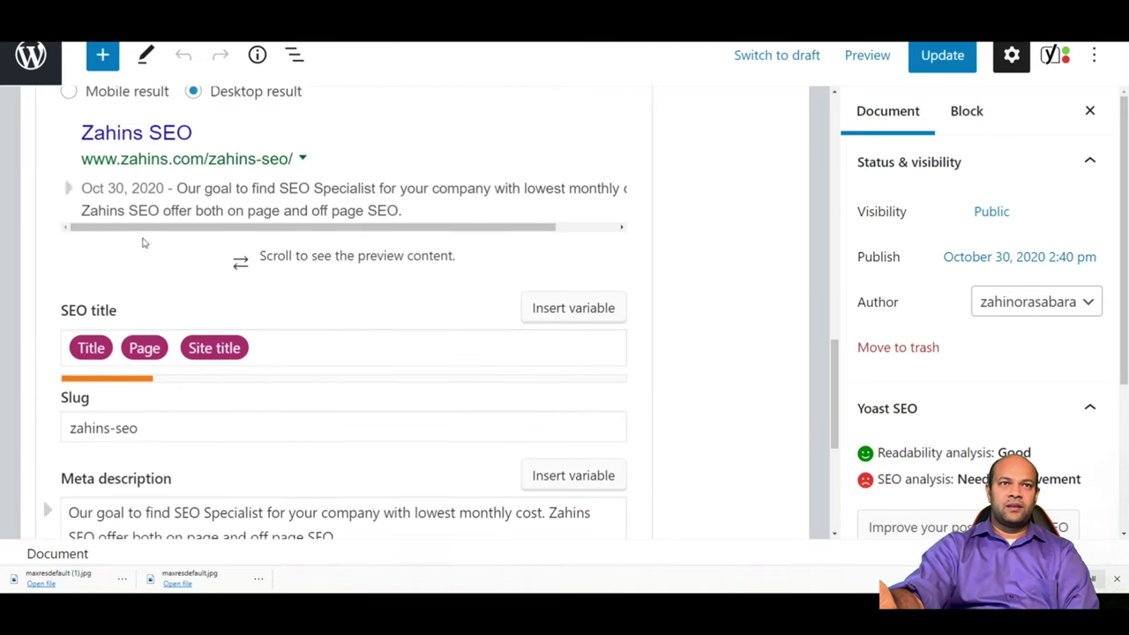
{"action": "left_click", "coordinate": [298, 360]}
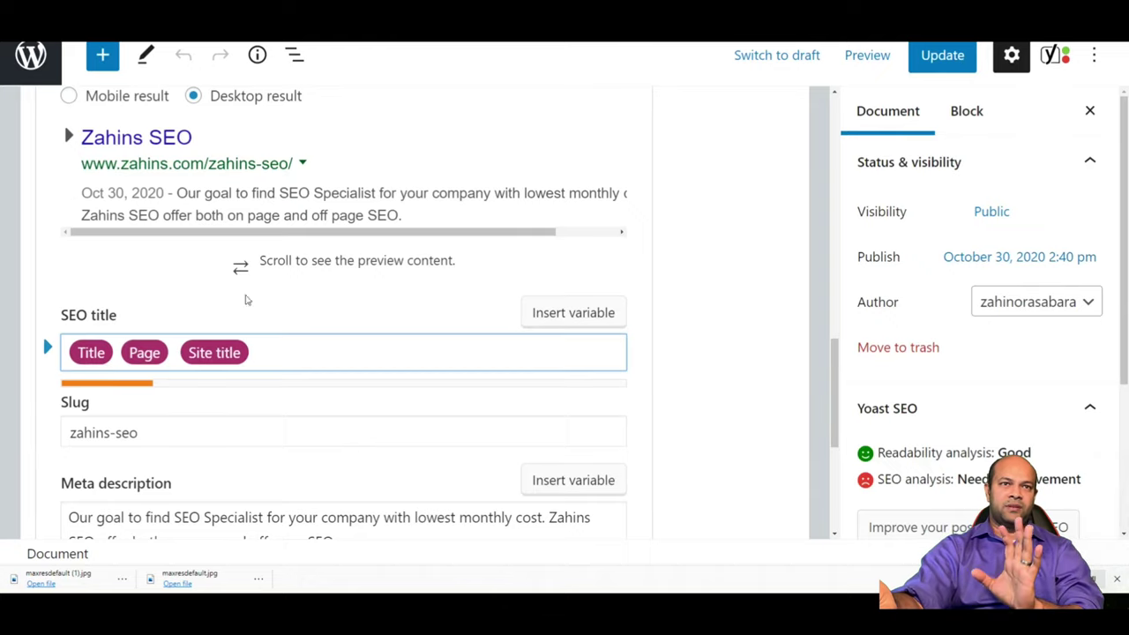
- Expand the page's SEO analysis, review its problems, improvements and good results, and return to the page content
{"action": "scroll", "coordinate": [385, 357], "scroll_direction": "down", "scroll_amount": 4}
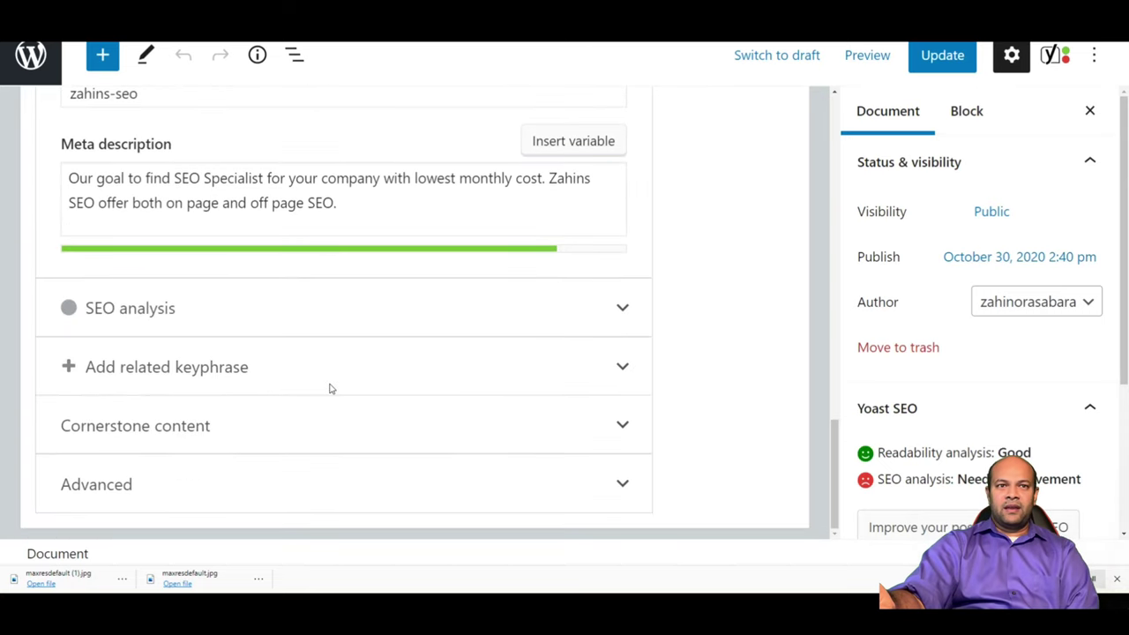
{"action": "left_click", "coordinate": [209, 309]}
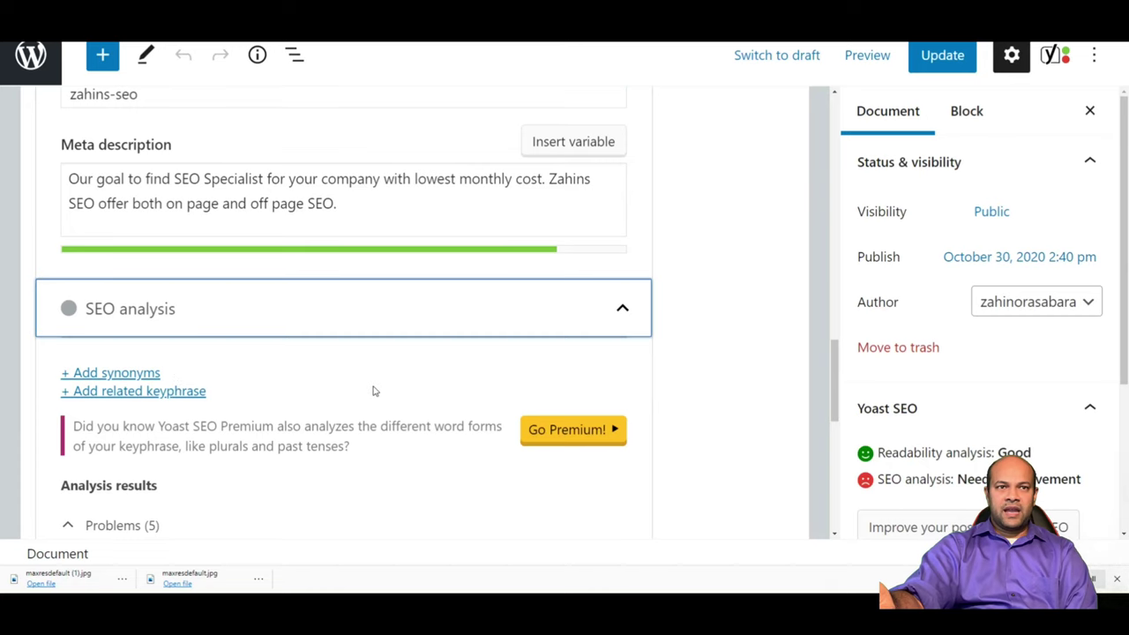
{"action": "scroll", "coordinate": [411, 330], "scroll_direction": "down", "scroll_amount": 3}
{"action": "scroll", "coordinate": [453, 287], "scroll_direction": "down", "scroll_amount": 2}
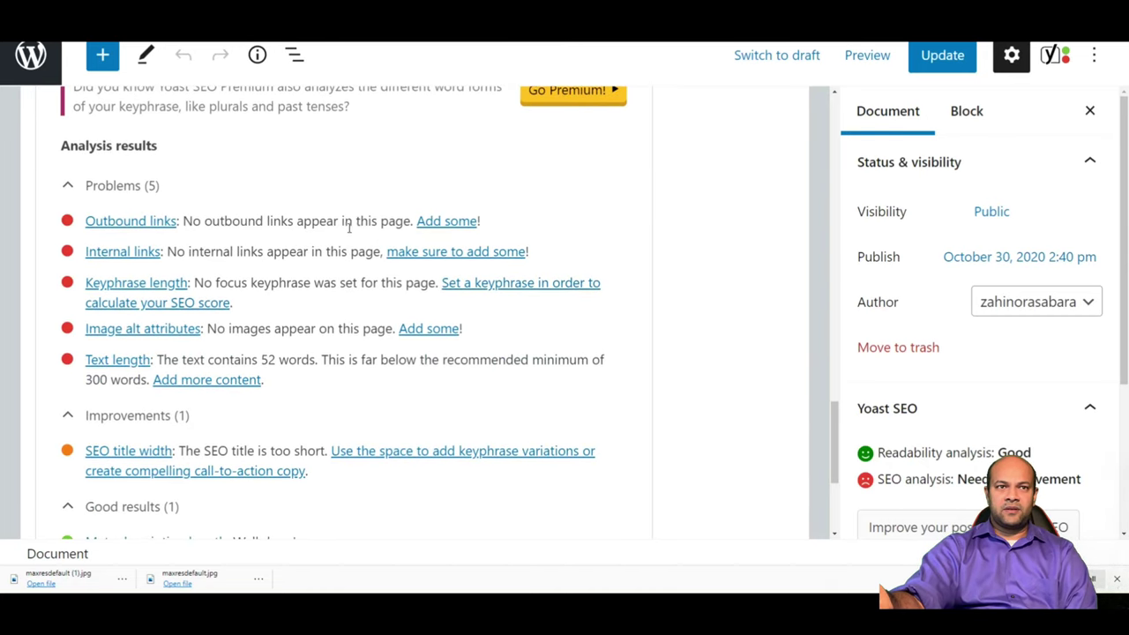
{"action": "scroll", "coordinate": [349, 227], "scroll_direction": "down", "scroll_amount": 2}
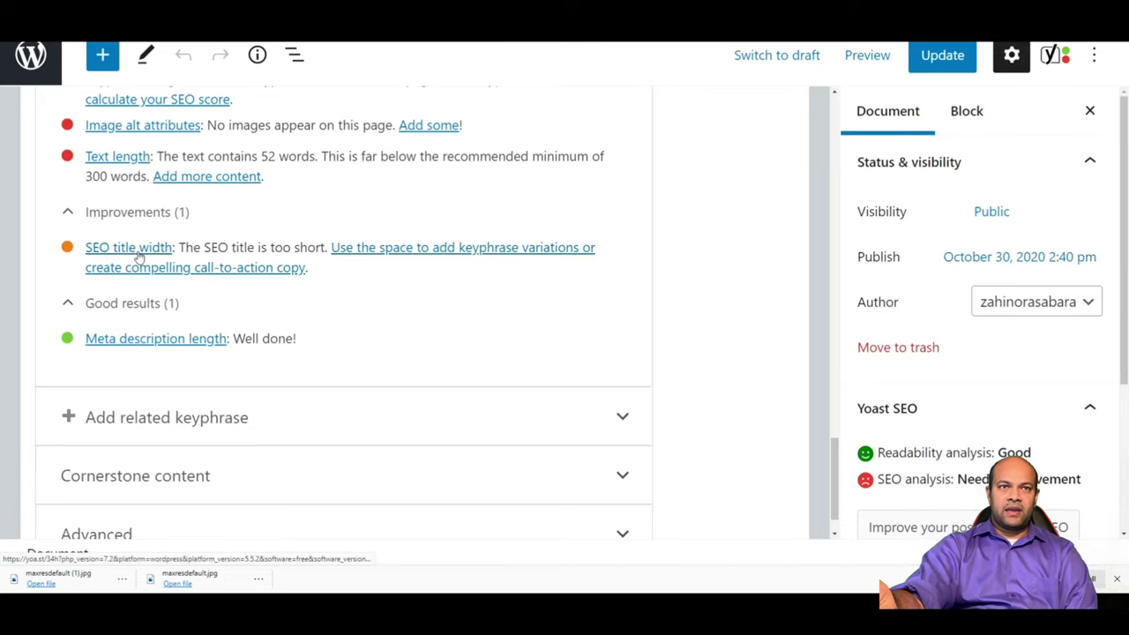
{"action": "scroll", "coordinate": [134, 251], "scroll_direction": "up", "scroll_amount": 2}
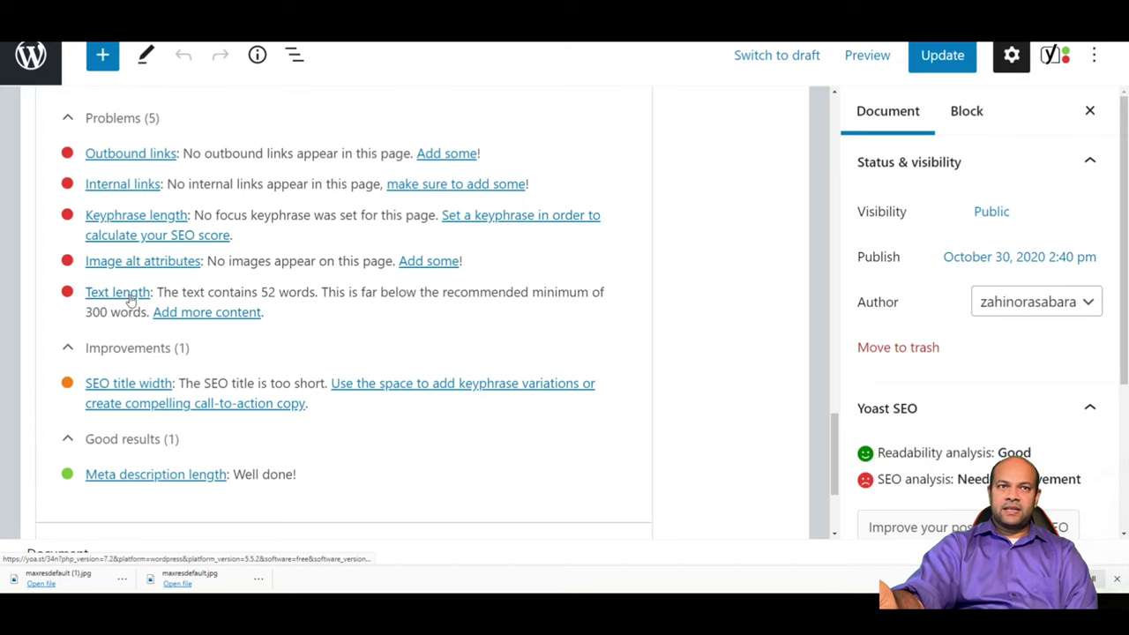
{"action": "scroll", "coordinate": [363, 314], "scroll_direction": "up", "scroll_amount": 1}
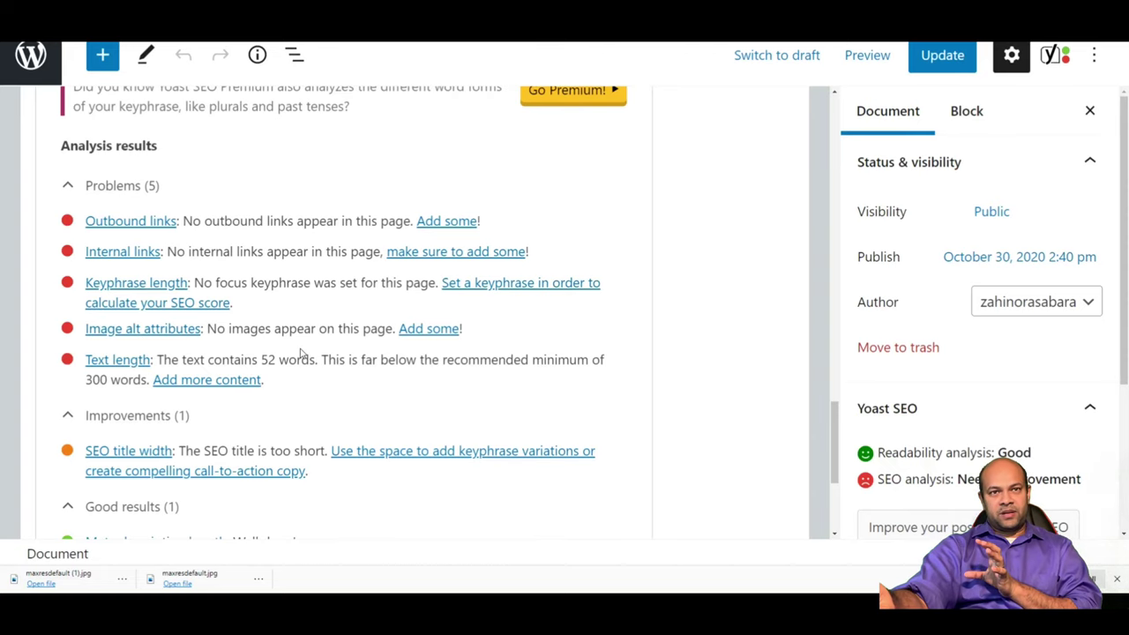
{"action": "scroll", "coordinate": [299, 423], "scroll_direction": "down", "scroll_amount": 3}
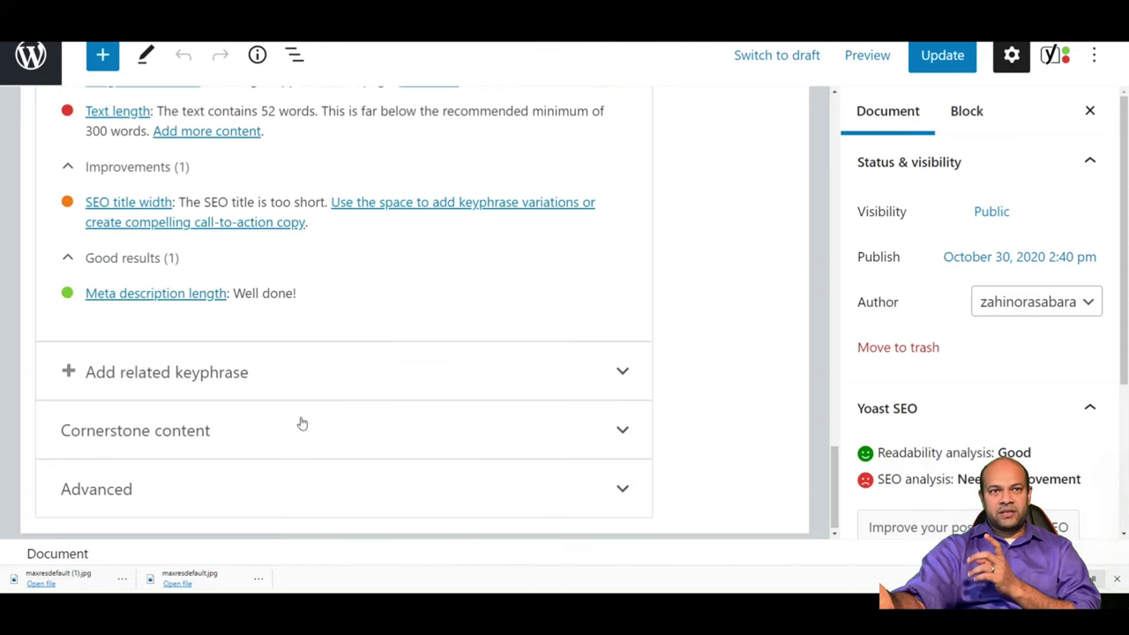
{"action": "scroll", "coordinate": [299, 423], "scroll_direction": "up", "scroll_amount": 2}
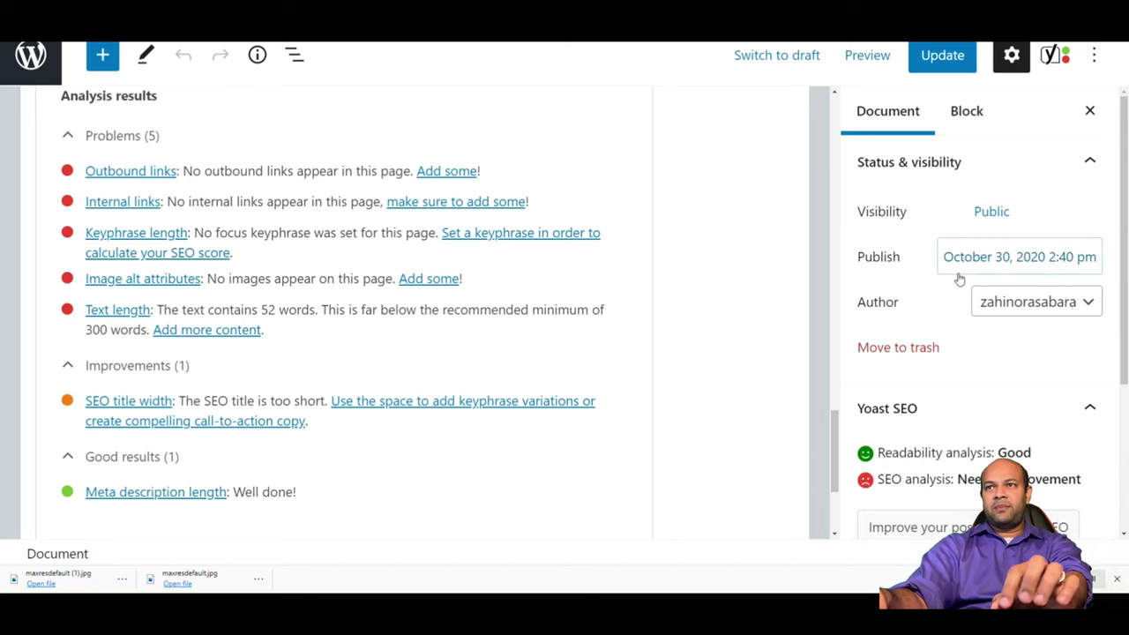
{"action": "scroll", "coordinate": [662, 238], "scroll_direction": "up", "scroll_amount": 10}
{"action": "scroll", "coordinate": [573, 255], "scroll_direction": "up", "scroll_amount": 10}
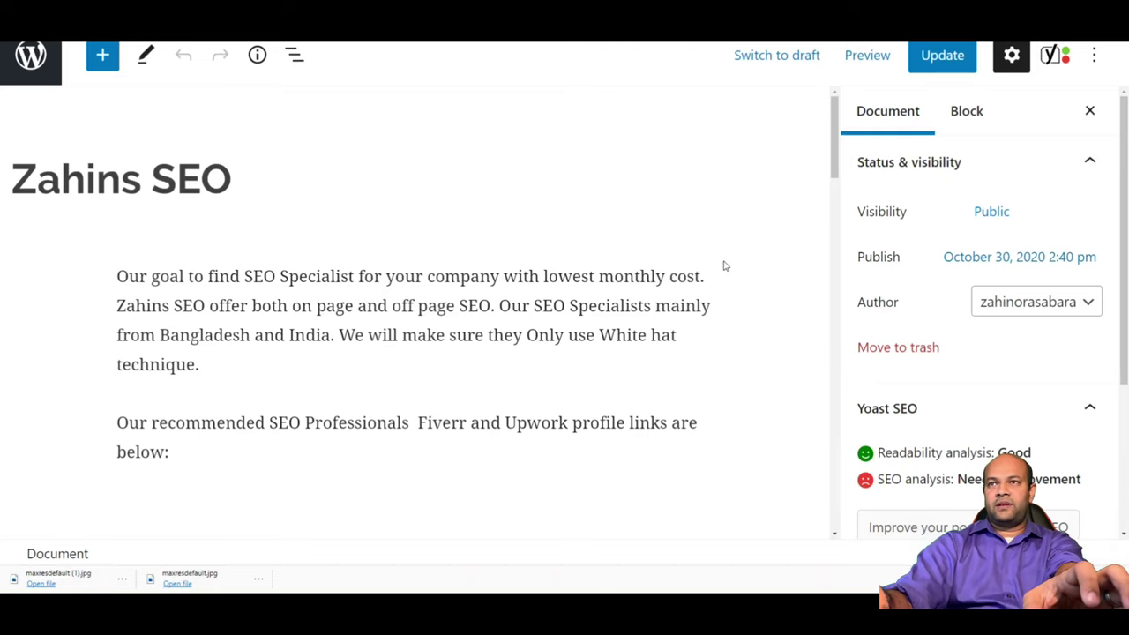
- Insert an empty paragraph above the page's opening paragraph
{"action": "key", "text": "ctrl+minus"}
{"action": "key", "text": "ctrl+minus"}
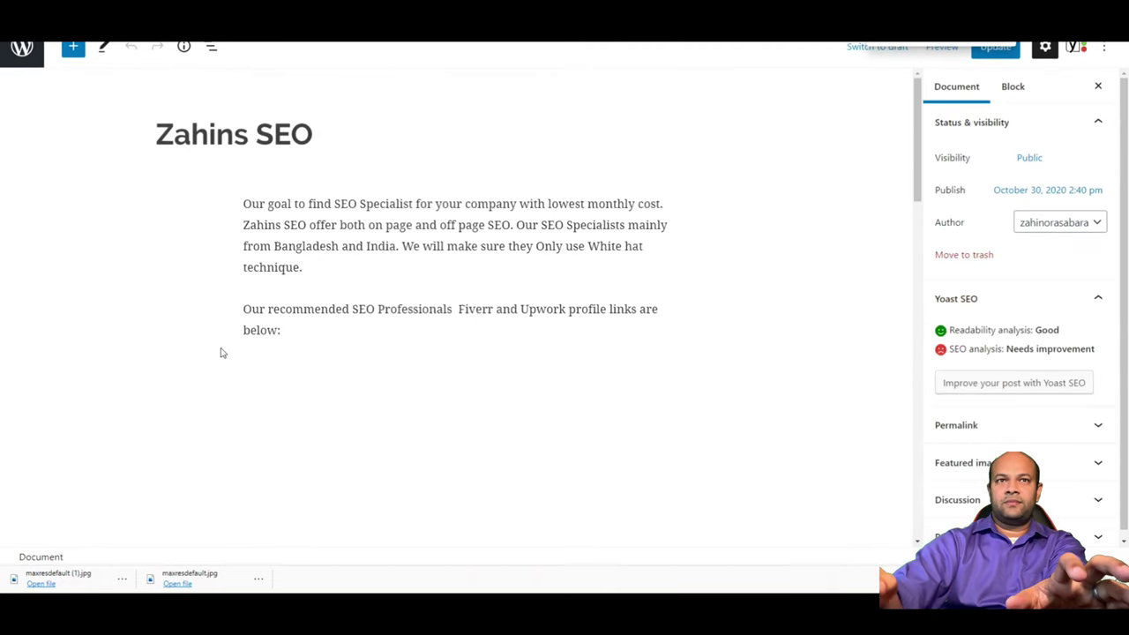
{"action": "left_click", "coordinate": [290, 270]}
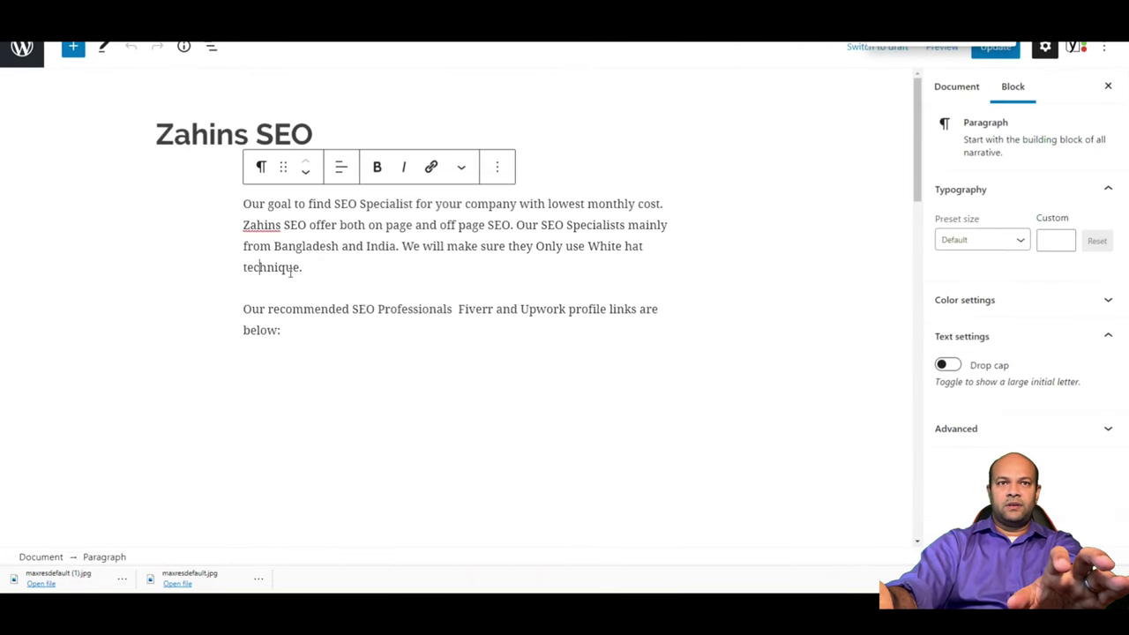
{"action": "left_click", "coordinate": [244, 203]}
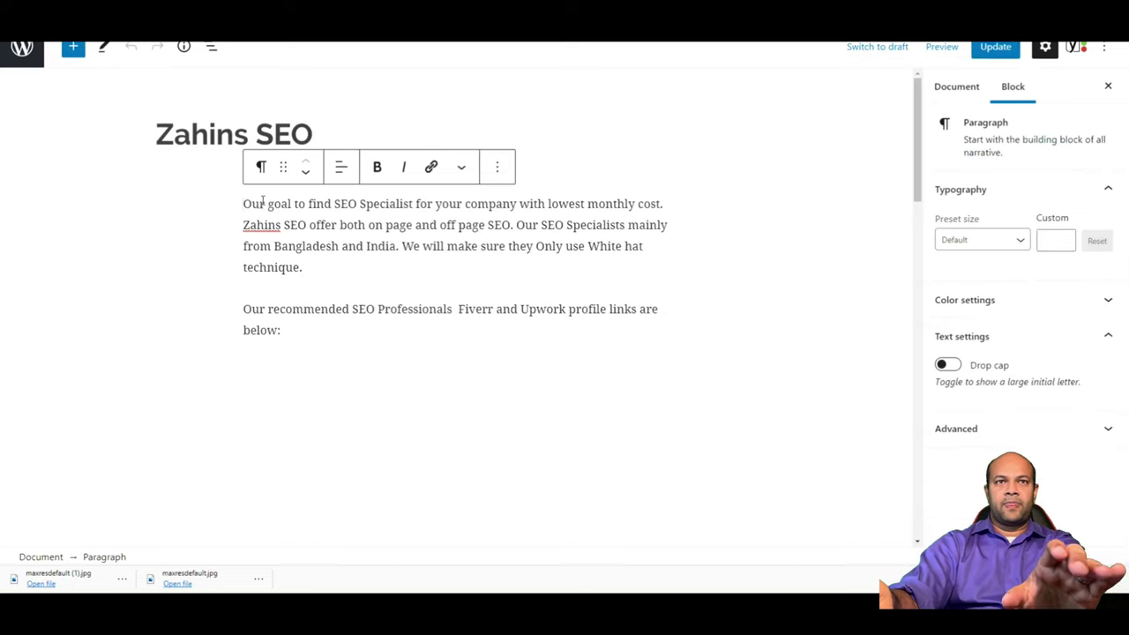
{"action": "key", "text": "Return"}
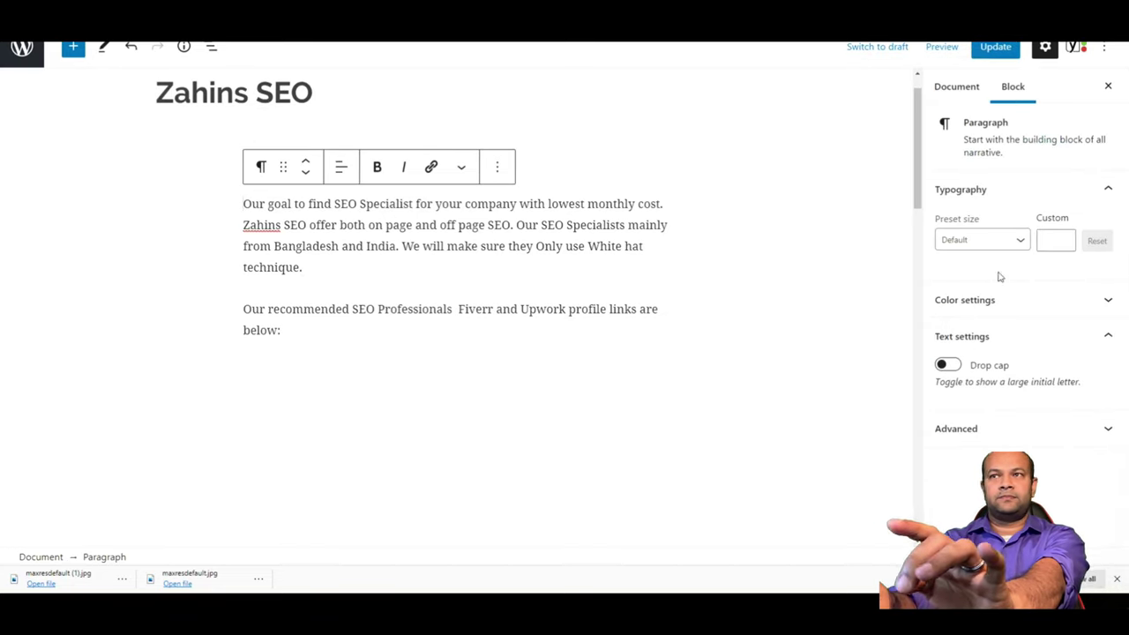
- Insert page-rank-google-1080x675.jpg from the media library as an inline image before the opening text, with the alt text "Zahins SEO"
{"action": "left_click", "coordinate": [461, 170]}
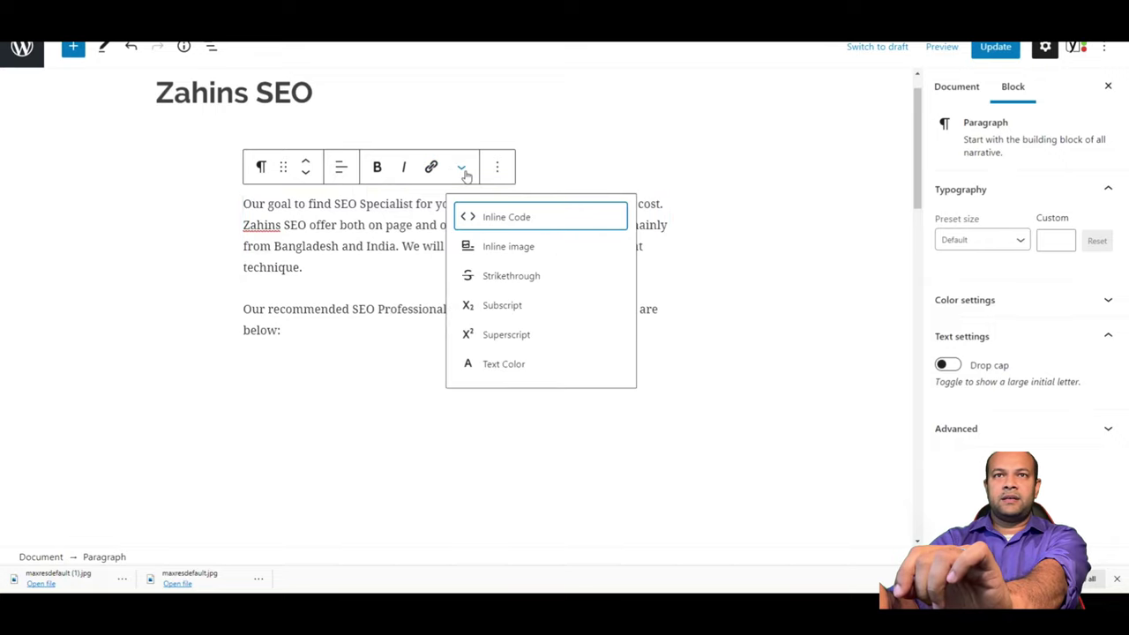
{"action": "left_click", "coordinate": [526, 250]}
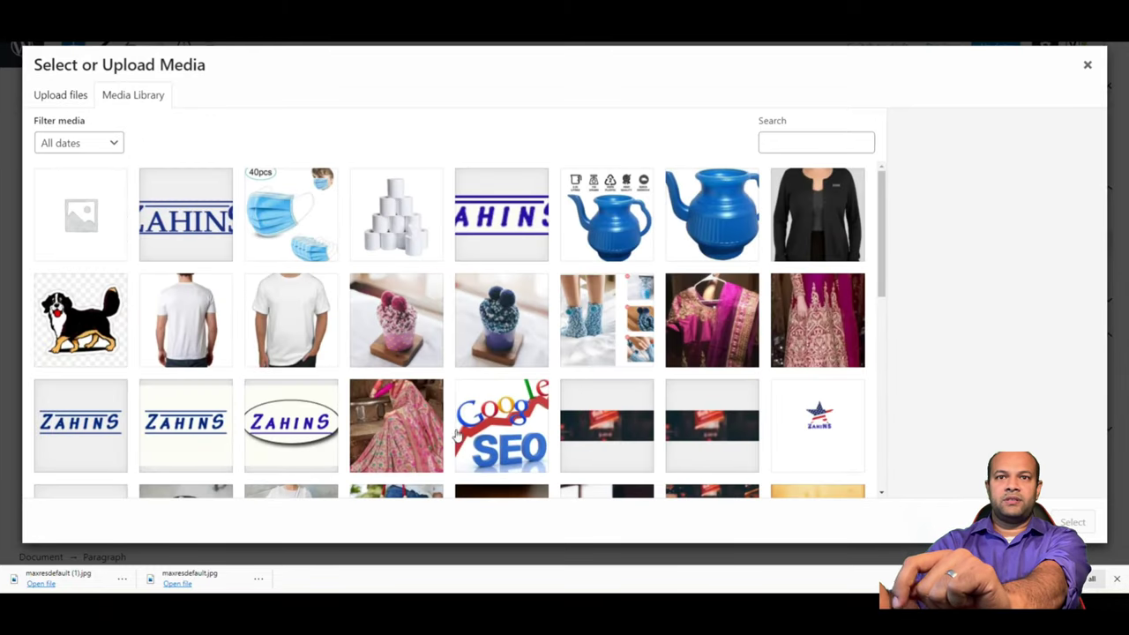
{"action": "left_click", "coordinate": [521, 426]}
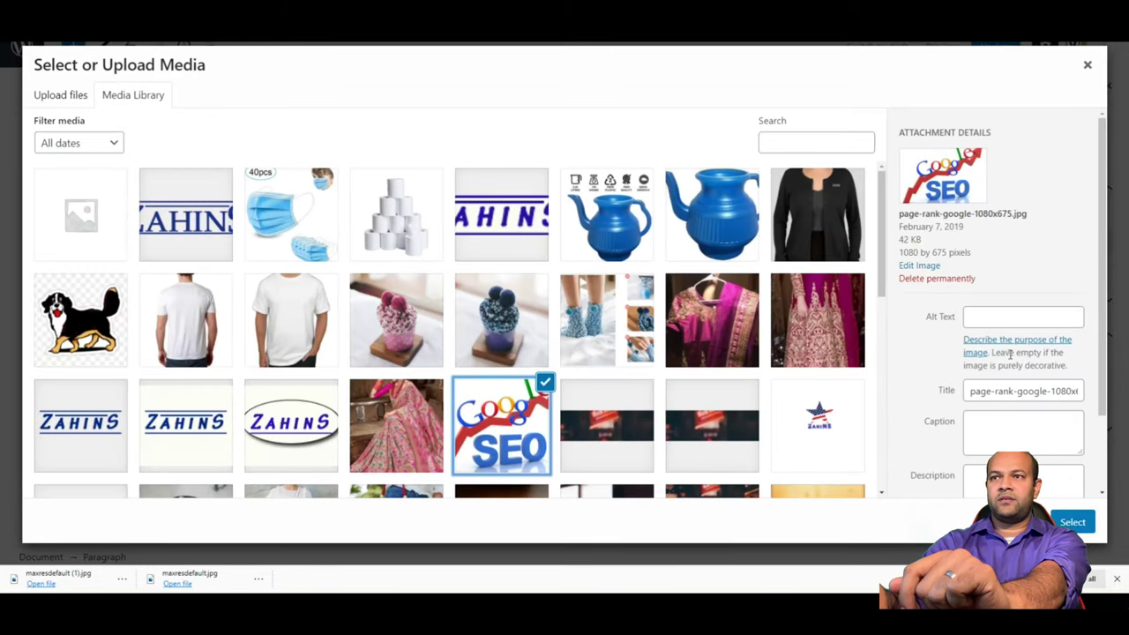
{"action": "left_click", "coordinate": [997, 313]}
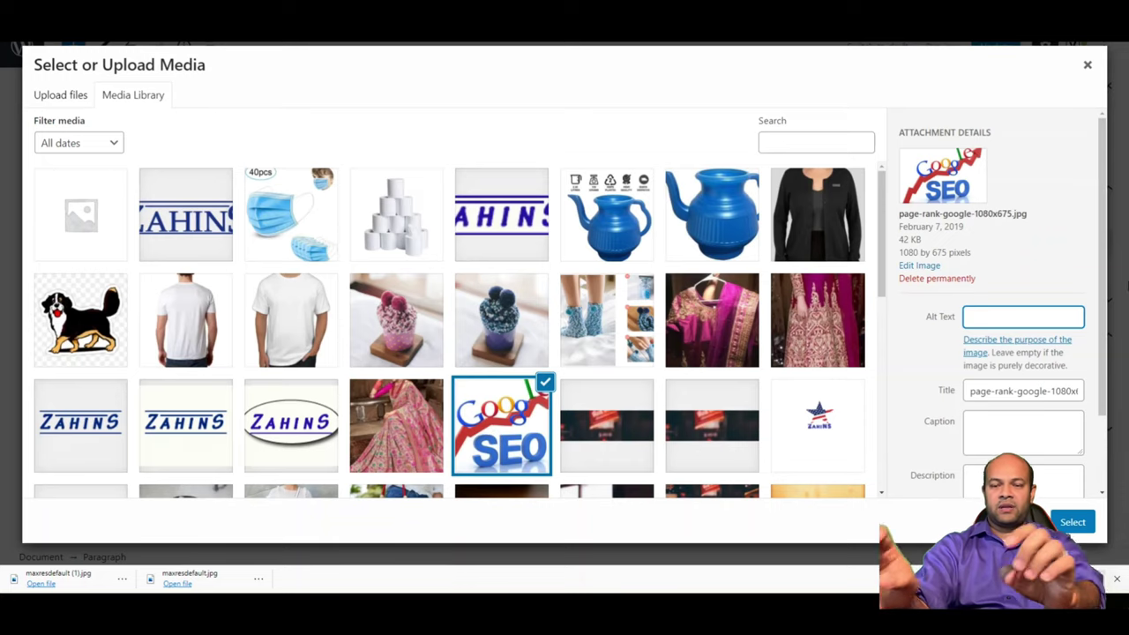
{"action": "type", "text": "Zahins SEO"}
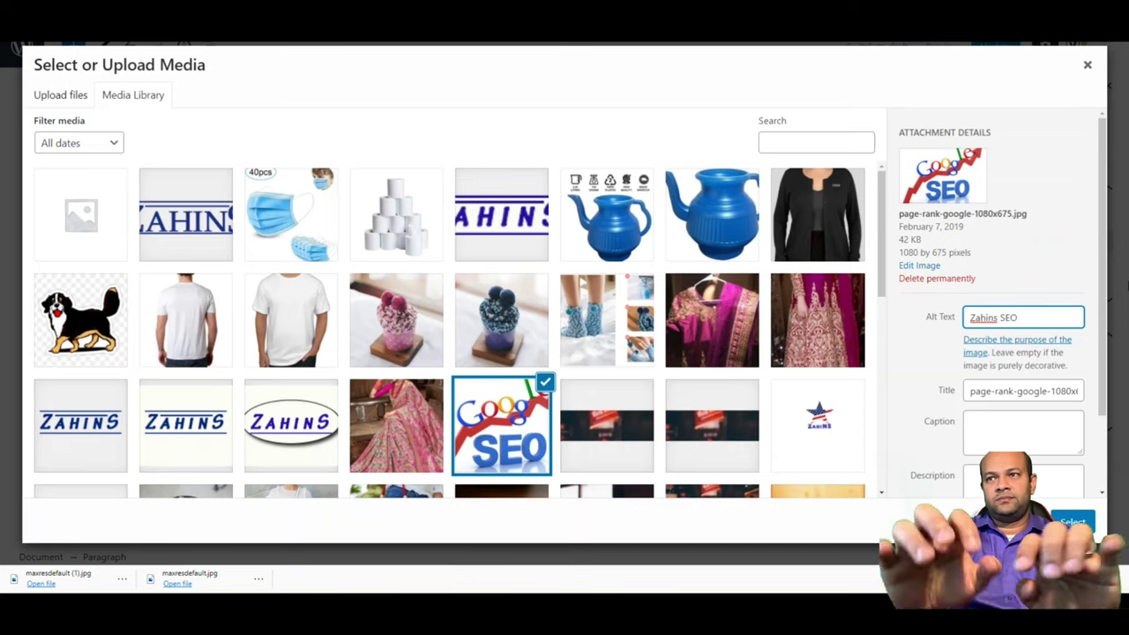
{"action": "left_click", "coordinate": [1070, 522]}
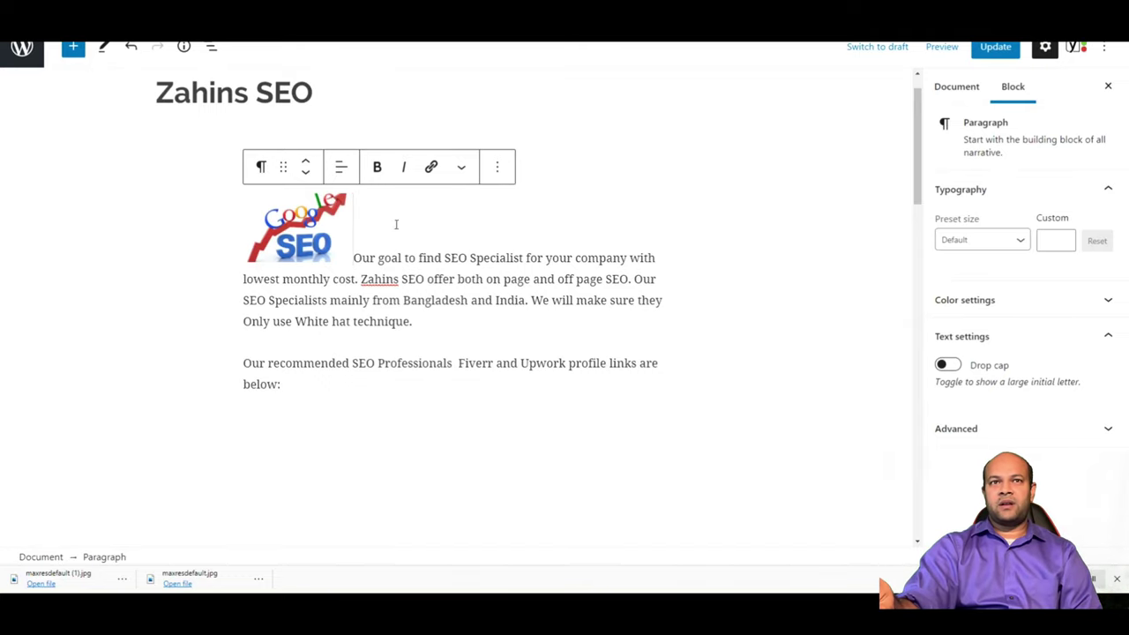
- Split the opening text into its own paragraph below the image and update the page
{"action": "key", "text": "Return"}
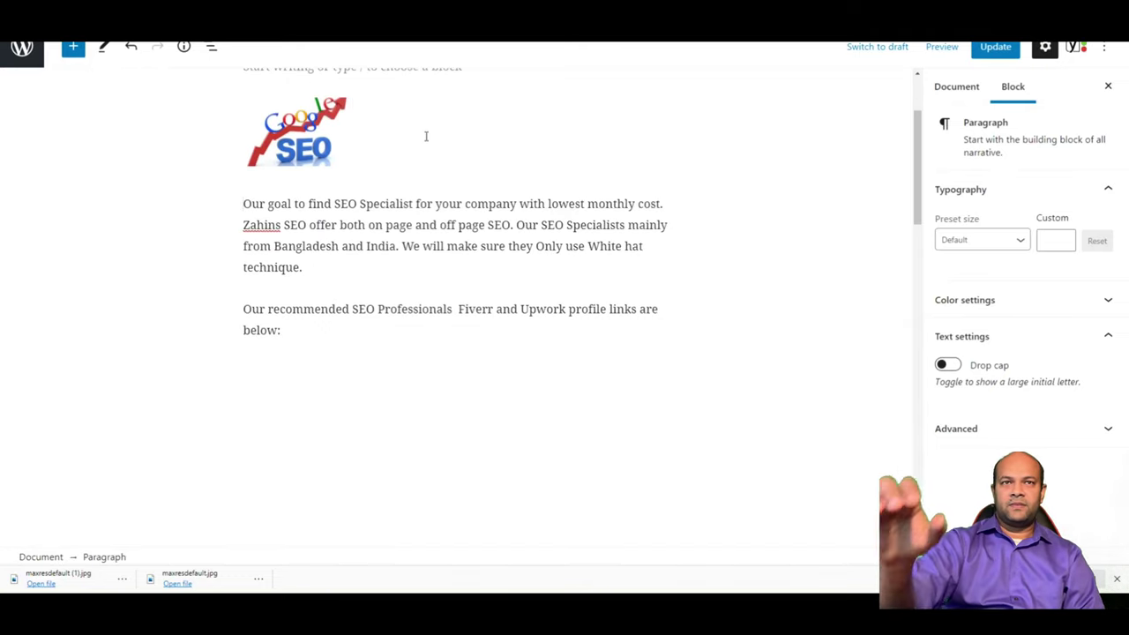
{"action": "scroll", "coordinate": [426, 138], "scroll_direction": "up", "scroll_amount": 3}
{"action": "left_click", "coordinate": [1002, 53]}
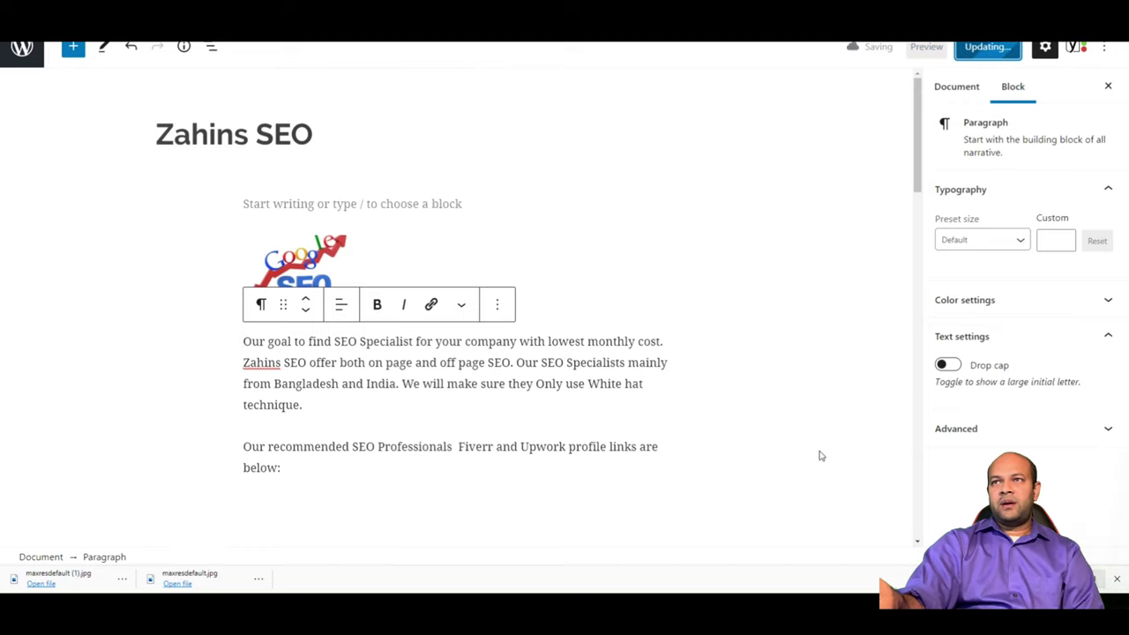
- Open the fix suggested for the image alt attributes in the SEO analysis, skim the Yoast article on alt and title tags, and close it
{"action": "scroll", "coordinate": [433, 362], "scroll_direction": "down", "scroll_amount": 8}
{"action": "scroll", "coordinate": [449, 398], "scroll_direction": "down", "scroll_amount": 10}
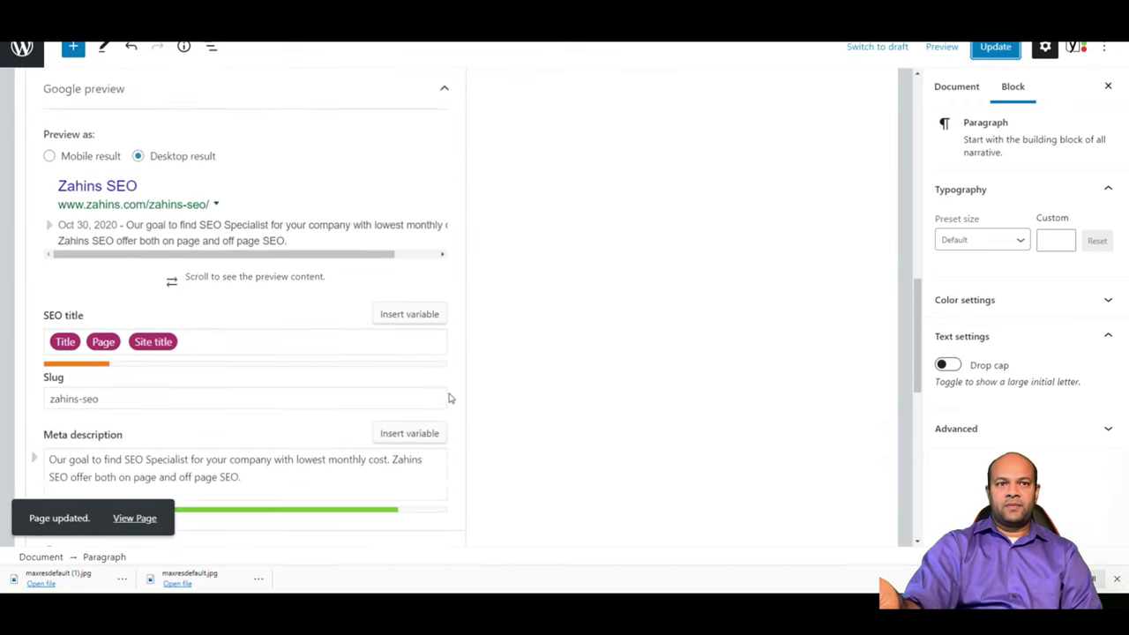
{"action": "scroll", "coordinate": [448, 400], "scroll_direction": "down", "scroll_amount": 3}
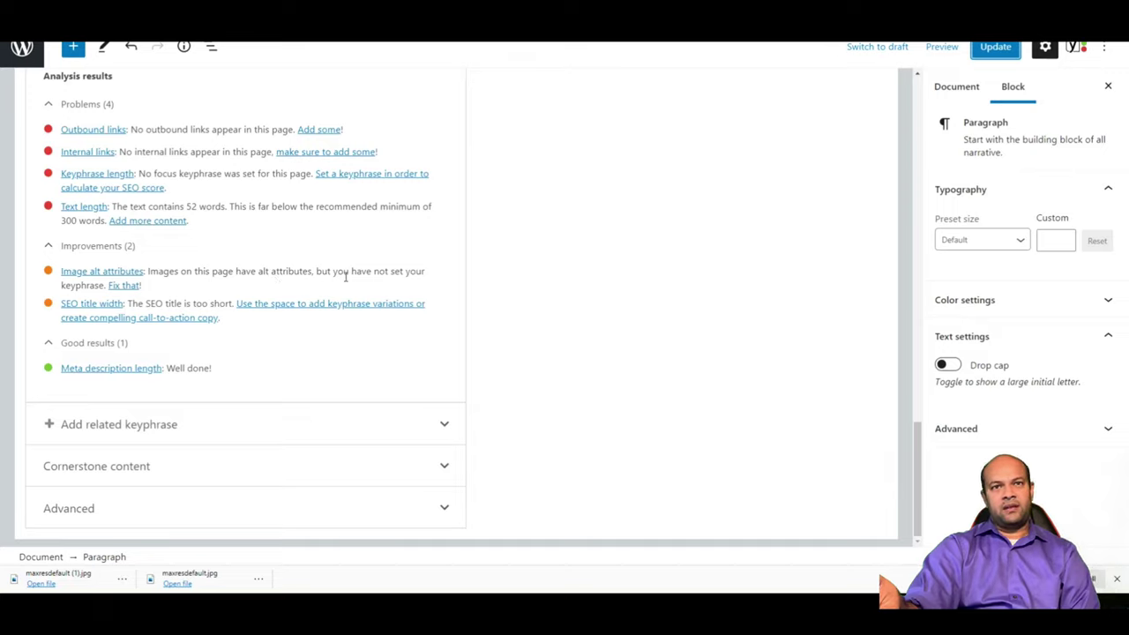
{"action": "left_click", "coordinate": [119, 286]}
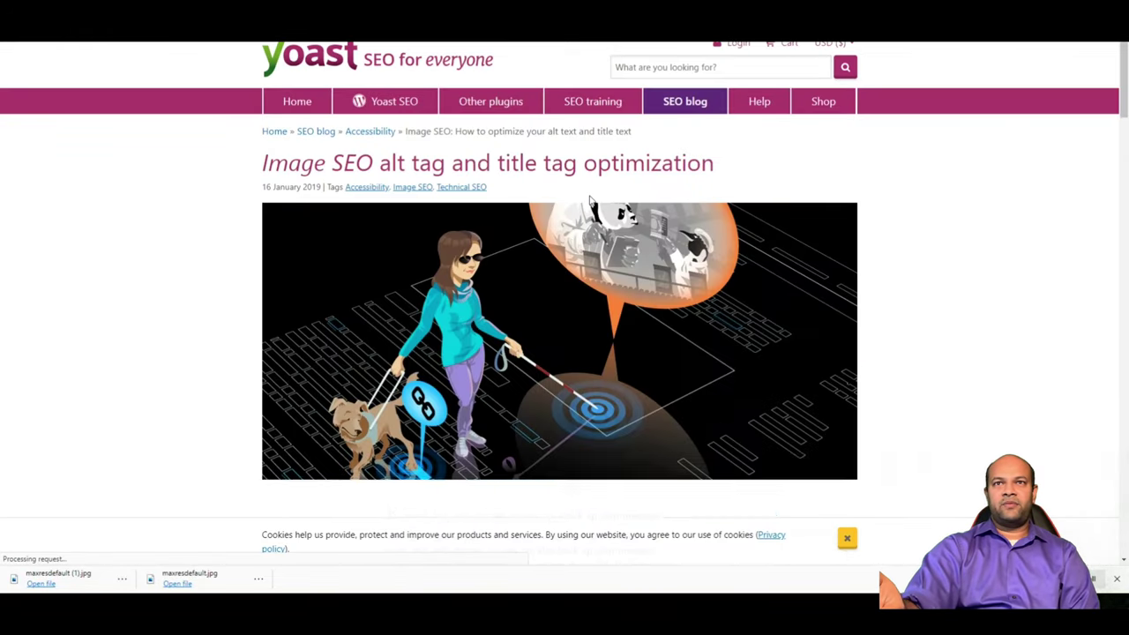
{"action": "scroll", "coordinate": [652, 313], "scroll_direction": "down", "scroll_amount": 3}
{"action": "scroll", "coordinate": [652, 313], "scroll_direction": "down", "scroll_amount": 8}
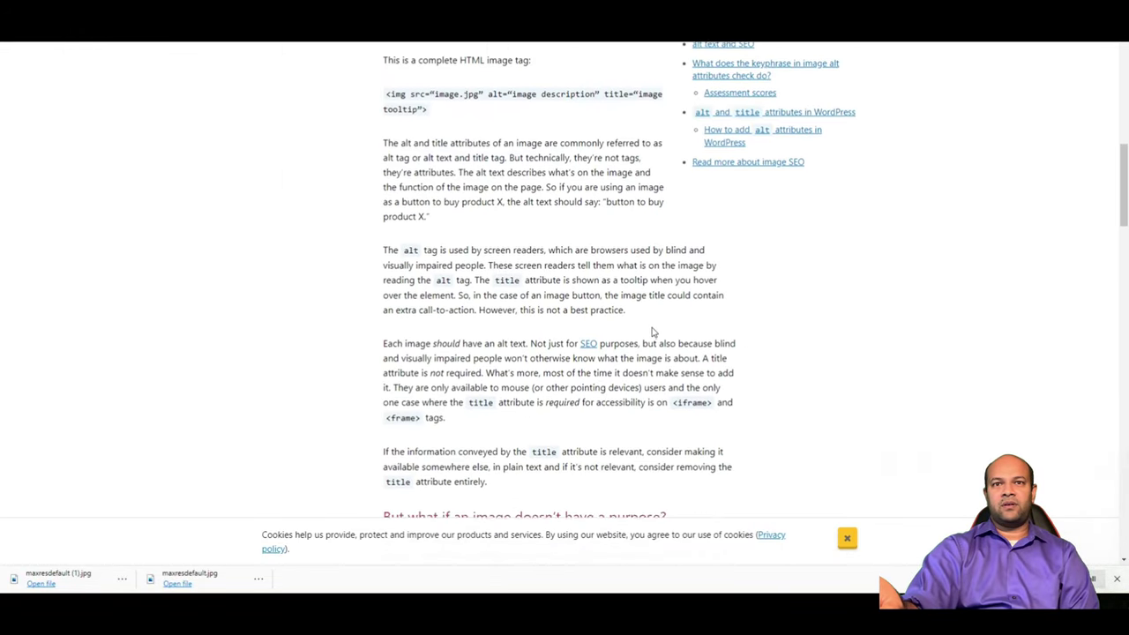
{"action": "scroll", "coordinate": [655, 335], "scroll_direction": "up", "scroll_amount": 2}
{"action": "scroll", "coordinate": [655, 332], "scroll_direction": "down", "scroll_amount": 15}
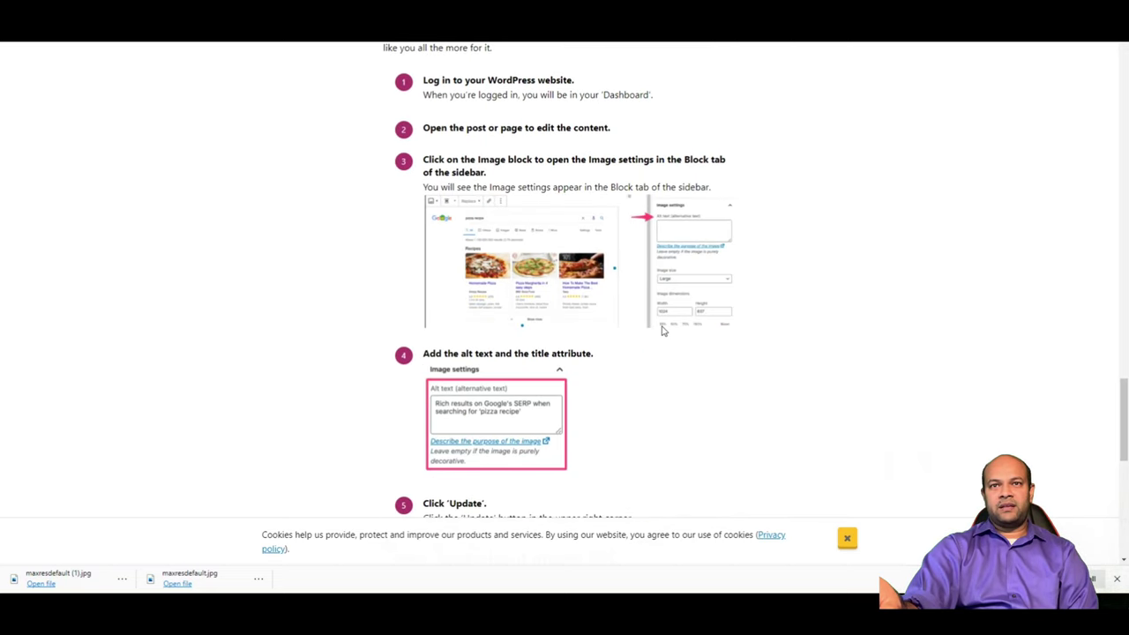
{"action": "scroll", "coordinate": [663, 329], "scroll_direction": "down", "scroll_amount": 3}
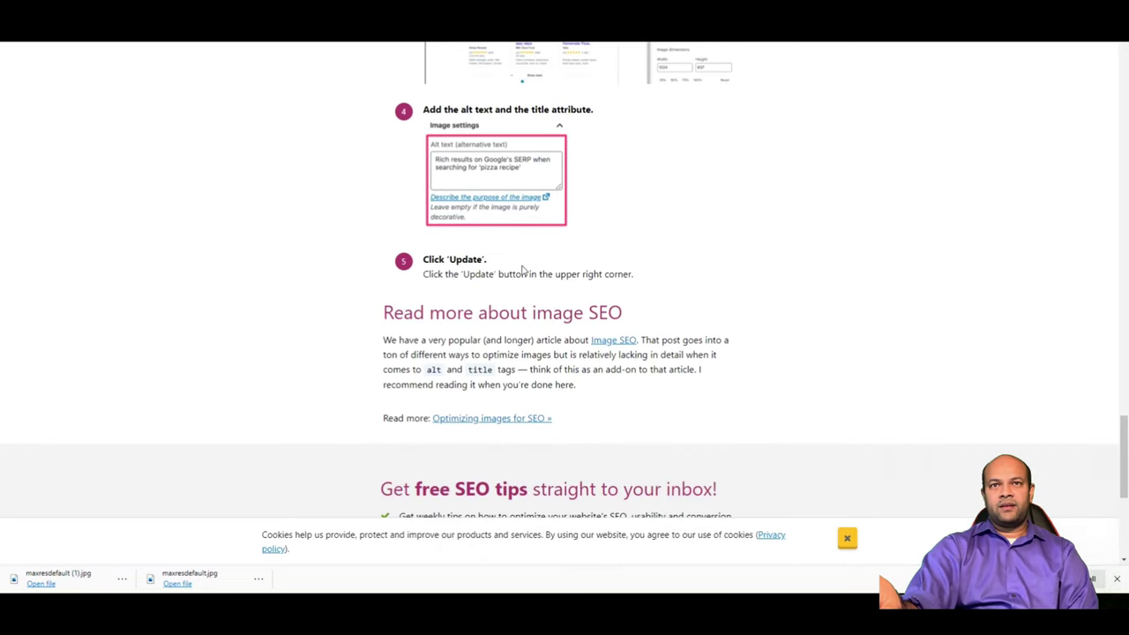
{"action": "scroll", "coordinate": [546, 282], "scroll_direction": "down", "scroll_amount": 5}
{"action": "scroll", "coordinate": [564, 295], "scroll_direction": "up", "scroll_amount": 15}
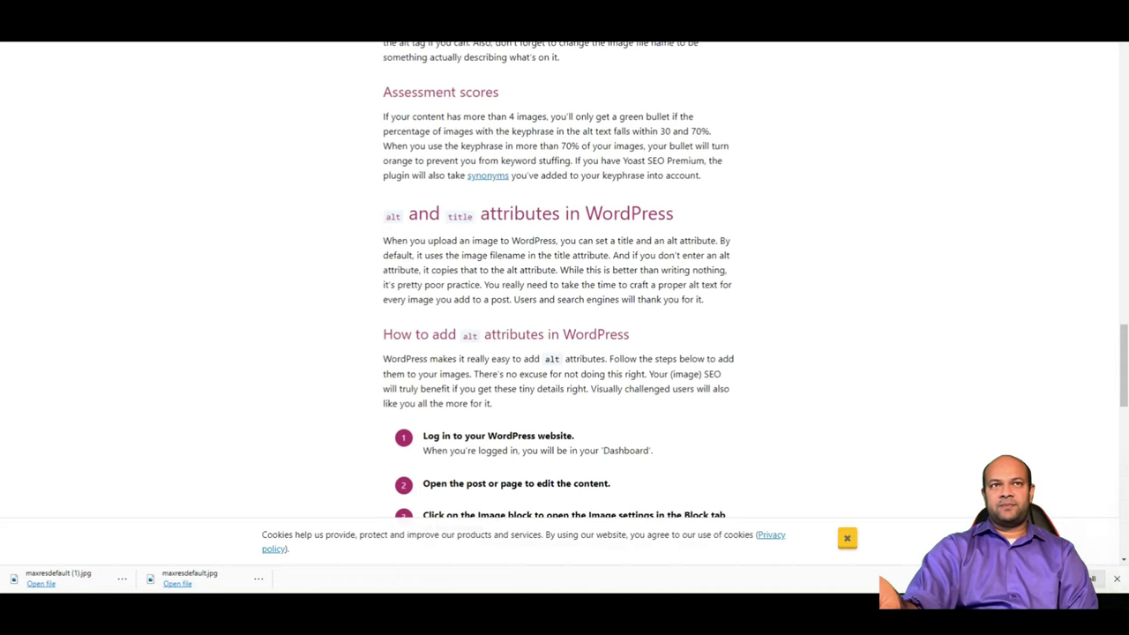
{"action": "key", "text": "ctrl+w"}
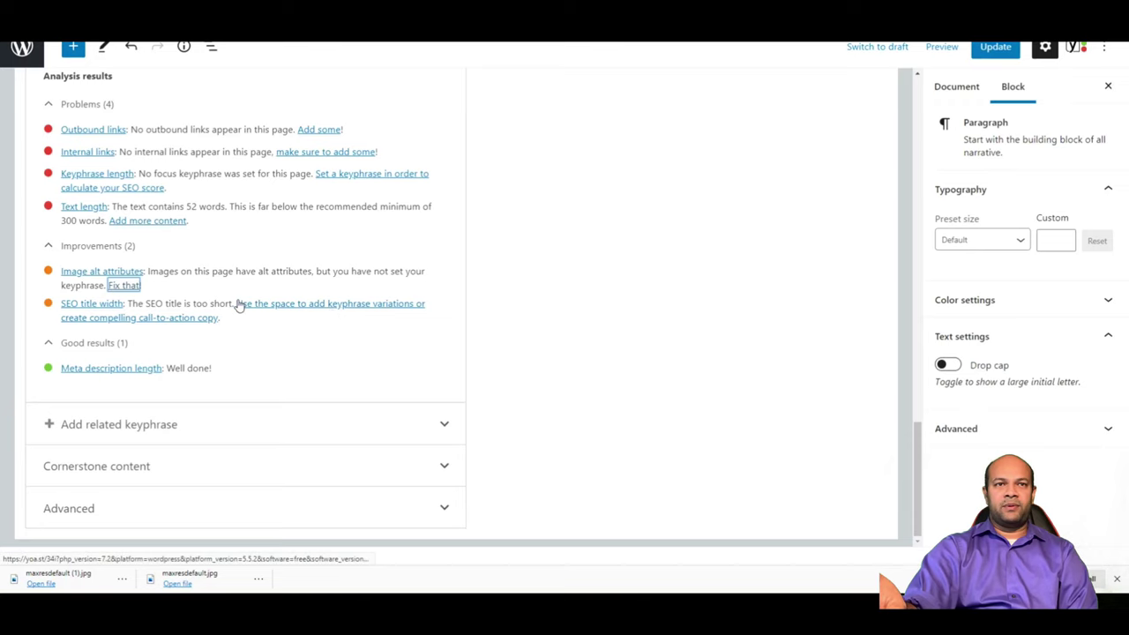
- Compare the SEO analysis results with the page's focus keyphrase, Google preview, SEO title and meta description
{"action": "scroll", "coordinate": [242, 305], "scroll_direction": "up", "scroll_amount": 2}
{"action": "scroll", "coordinate": [197, 428], "scroll_direction": "up", "scroll_amount": 1}
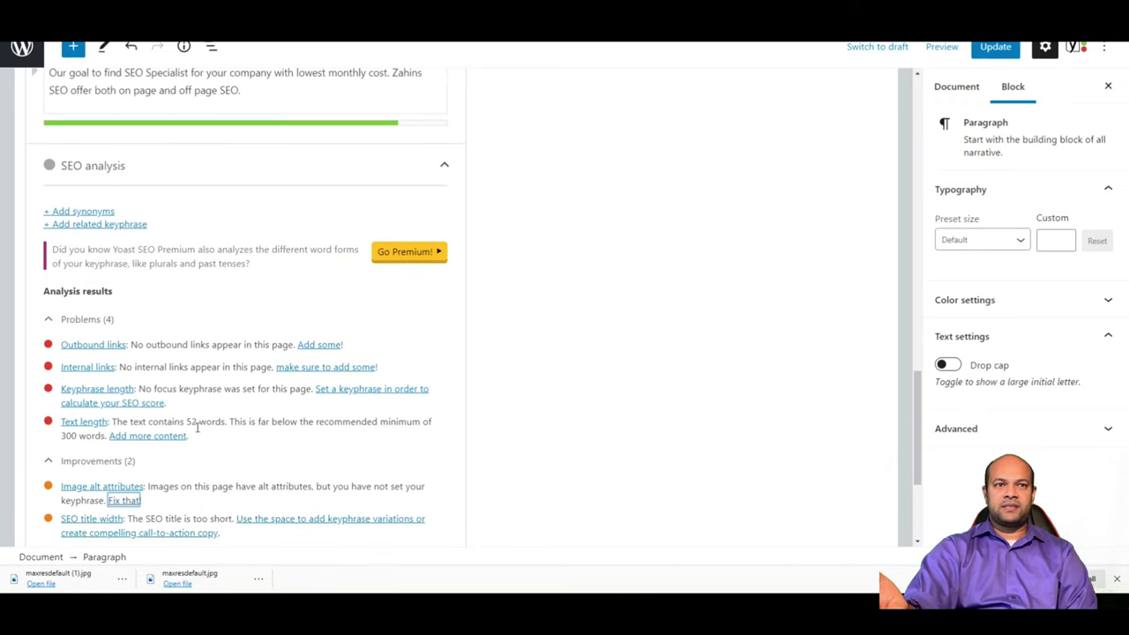
{"action": "scroll", "coordinate": [198, 434], "scroll_direction": "up", "scroll_amount": 1}
{"action": "scroll", "coordinate": [200, 430], "scroll_direction": "up", "scroll_amount": 3}
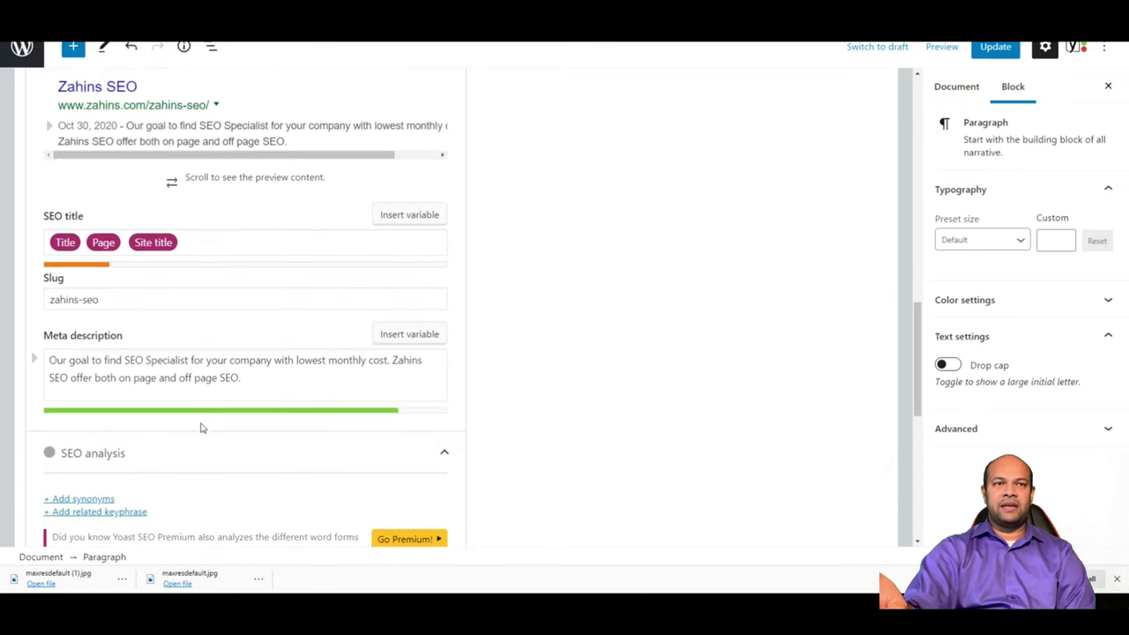
{"action": "scroll", "coordinate": [212, 423], "scroll_direction": "up", "scroll_amount": 4}
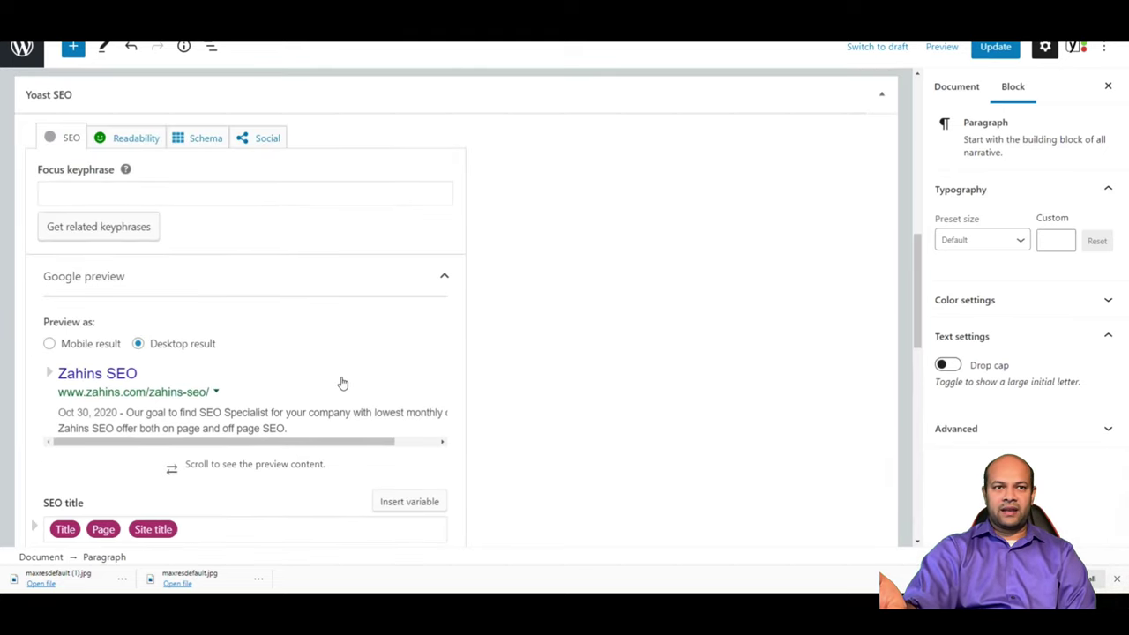
{"action": "scroll", "coordinate": [424, 343], "scroll_direction": "down", "scroll_amount": 10}
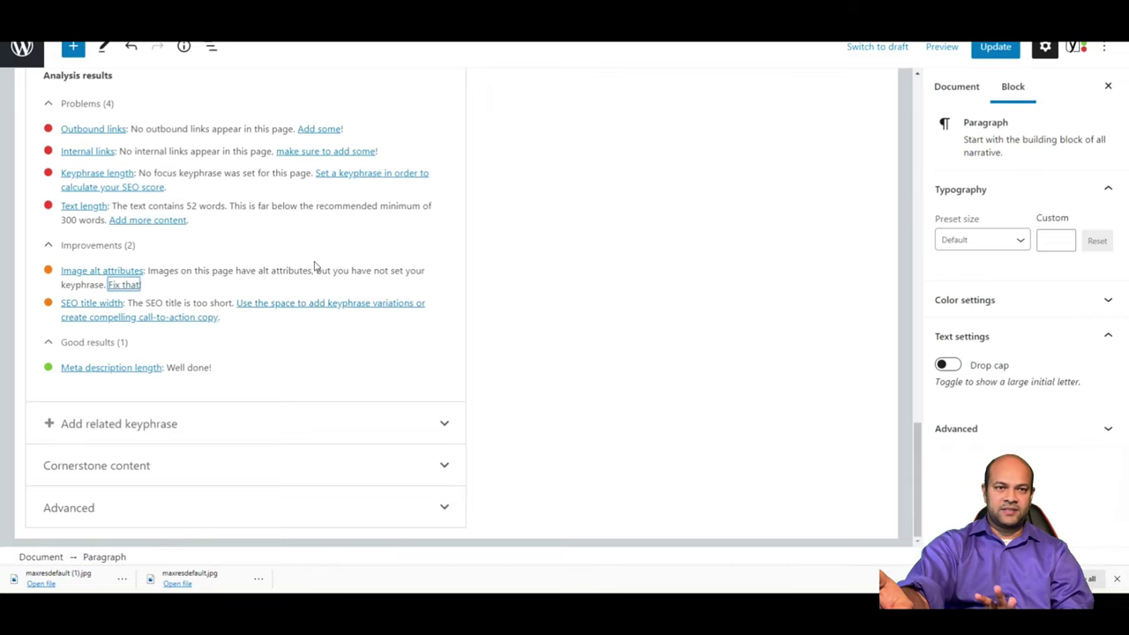
{"action": "scroll", "coordinate": [314, 264], "scroll_direction": "up", "scroll_amount": 7}
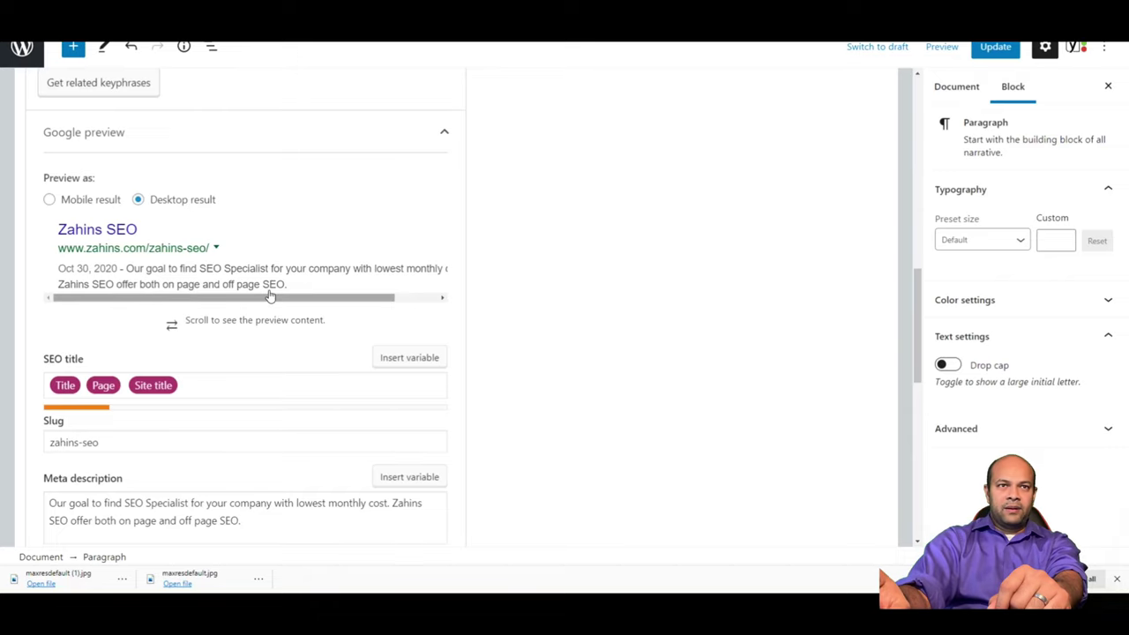
{"action": "scroll", "coordinate": [27, 300], "scroll_direction": "up", "scroll_amount": 2}
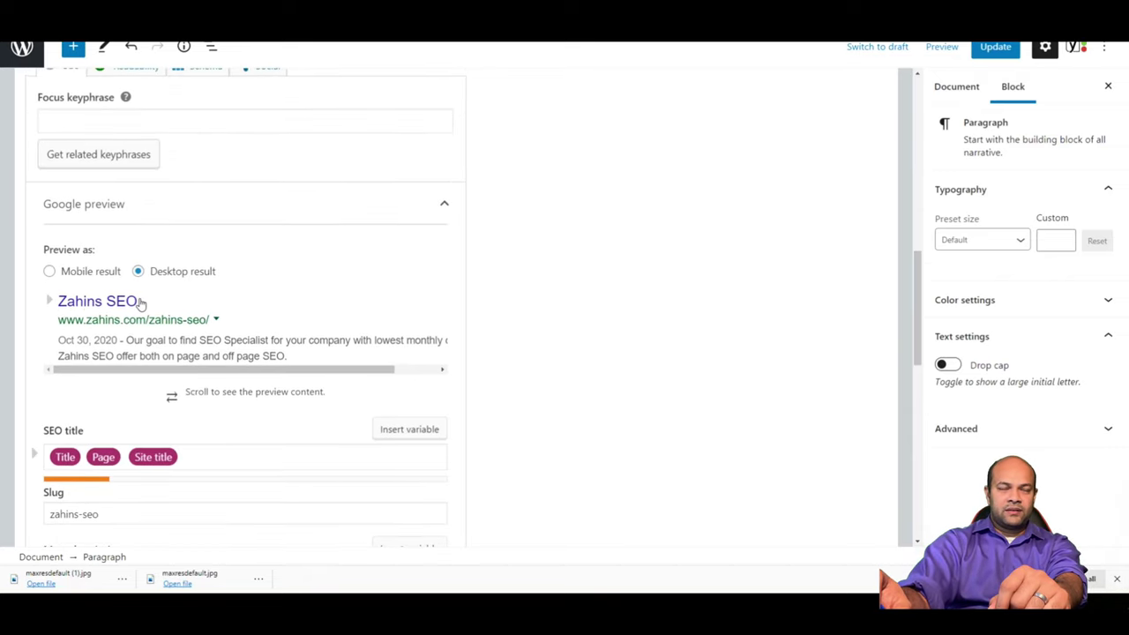
{"action": "scroll", "coordinate": [141, 304], "scroll_direction": "down", "scroll_amount": 2}
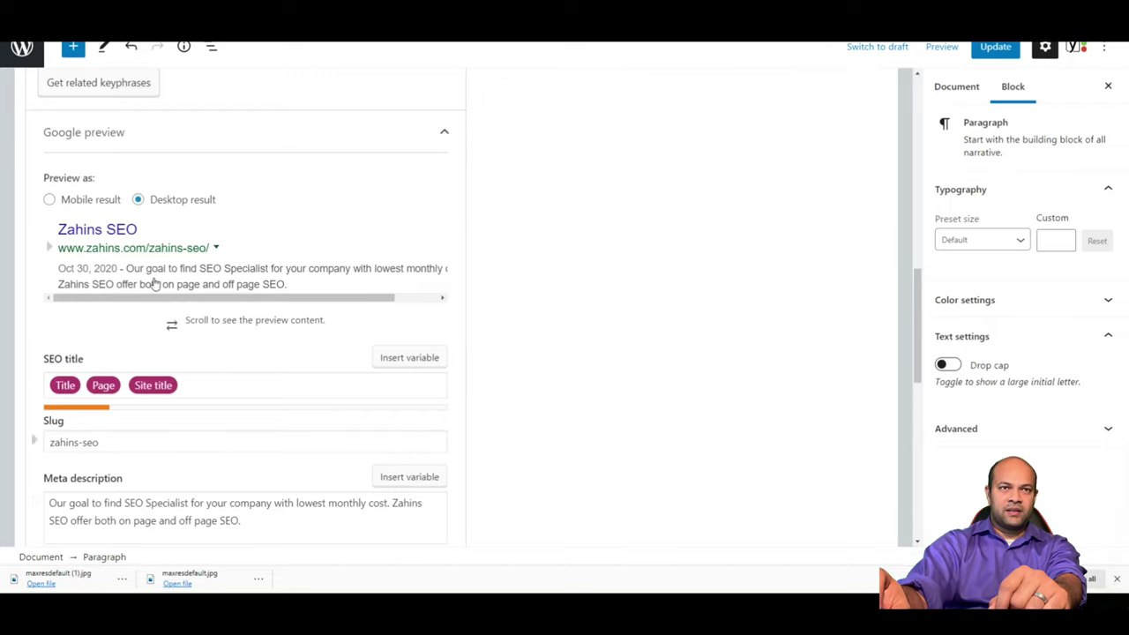
{"action": "scroll", "coordinate": [177, 285], "scroll_direction": "up", "scroll_amount": 2}
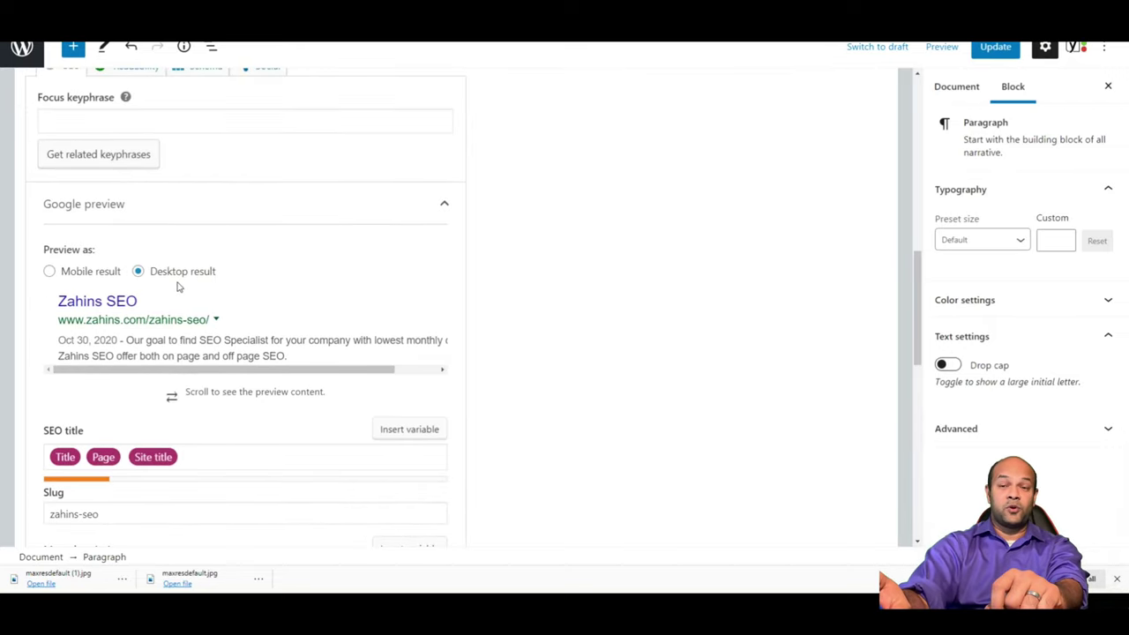
- Set the page's focus keyphrase to "Zahins SEO" and return to the SEO analysis
{"action": "scroll", "coordinate": [190, 304], "scroll_direction": "up", "scroll_amount": 3}
{"action": "scroll", "coordinate": [193, 309], "scroll_direction": "up", "scroll_amount": 2}
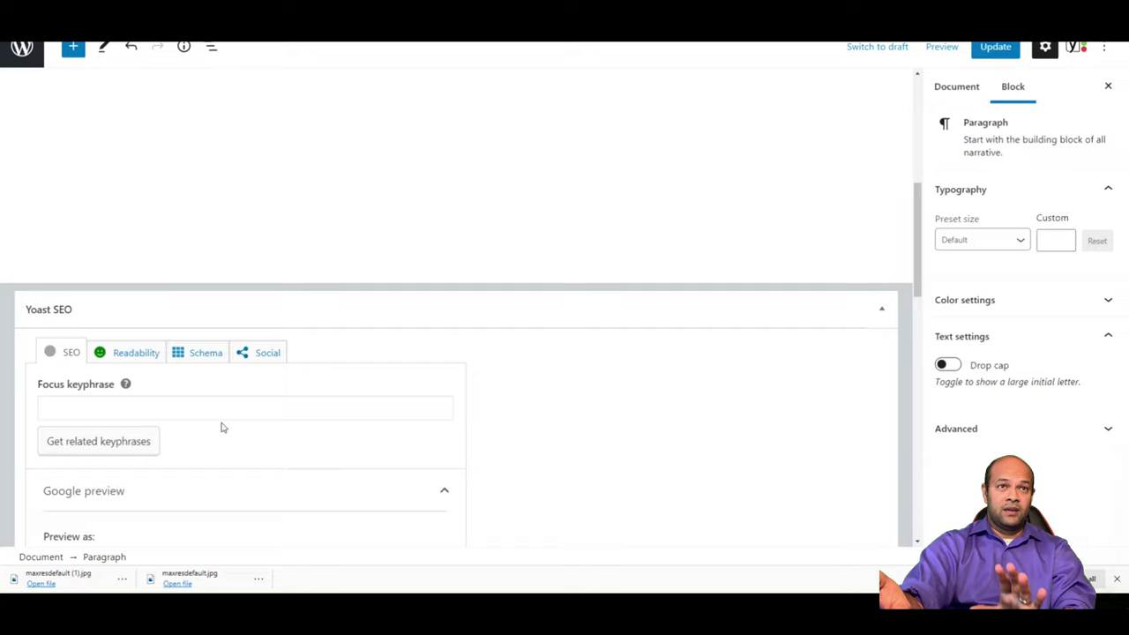
{"action": "left_click", "coordinate": [82, 409]}
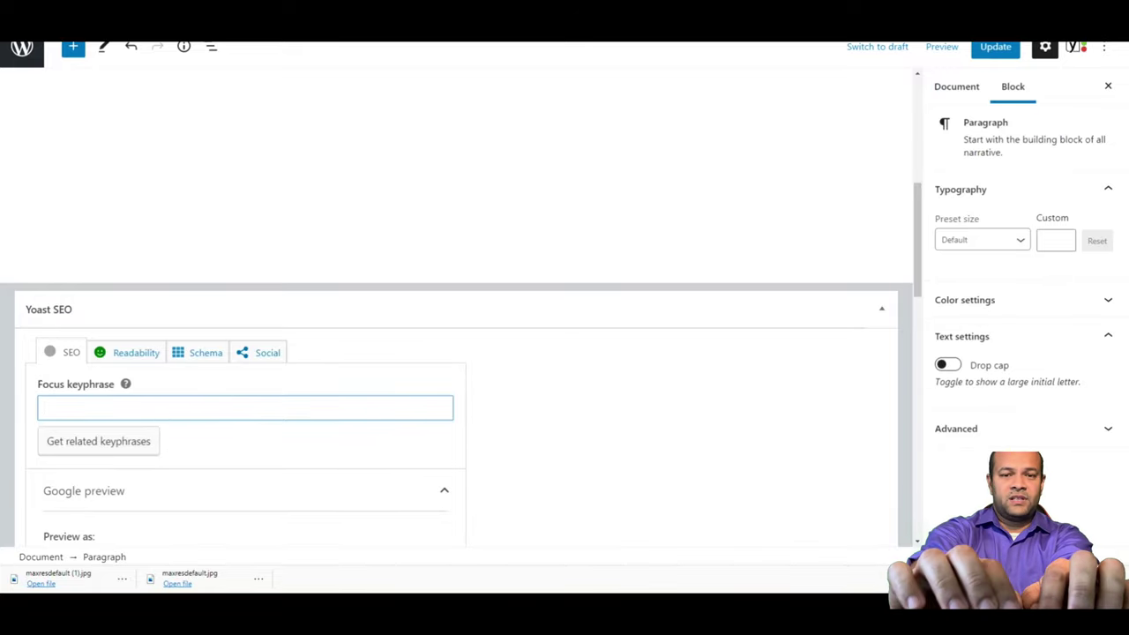
{"action": "type", "text": "z"}
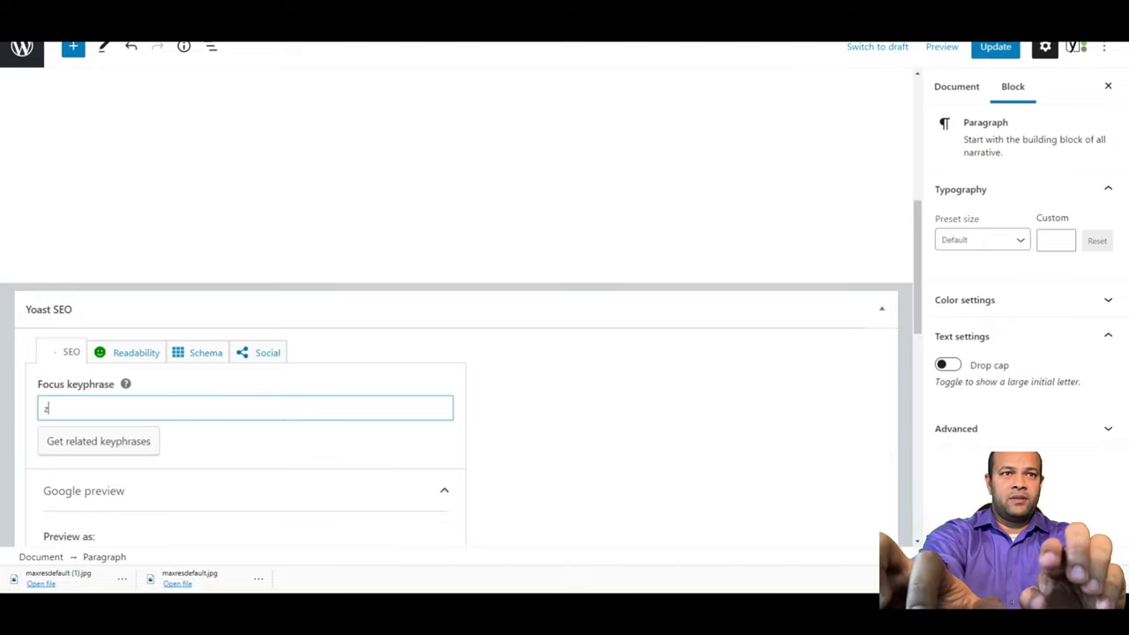
{"action": "type", "text": "A"}
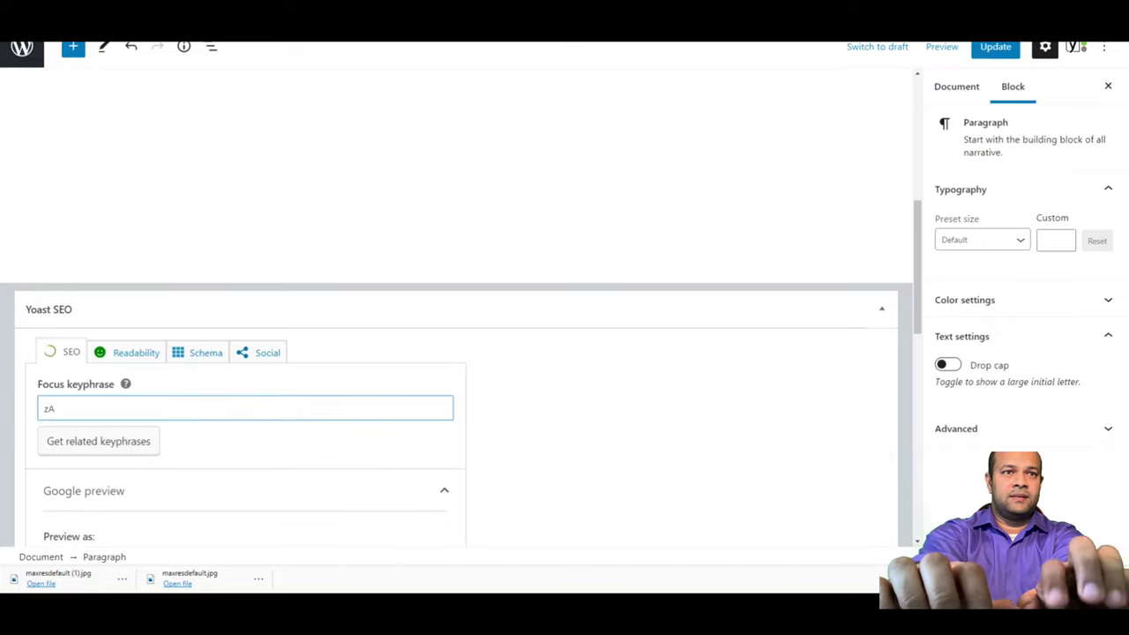
{"action": "type", "text": "a"}
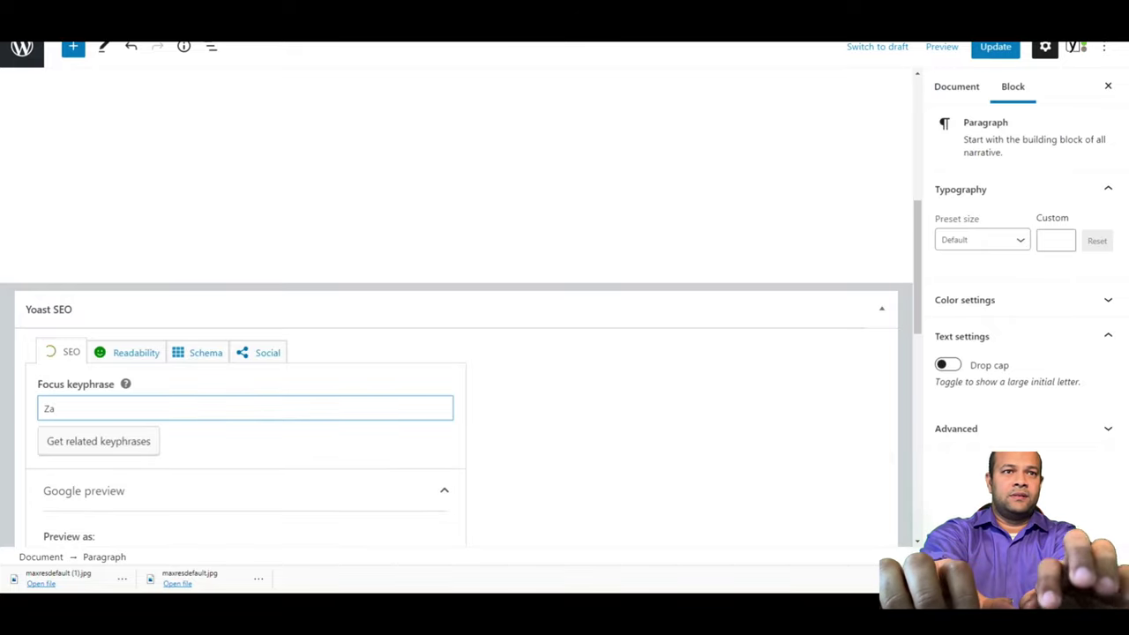
{"action": "type", "text": "hins SEO"}
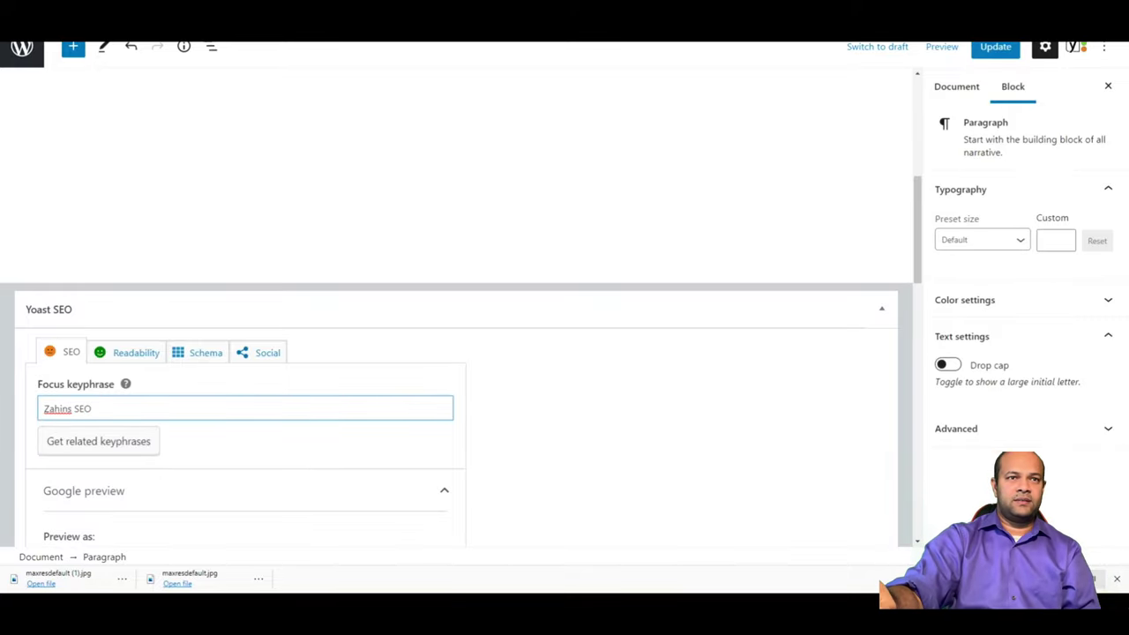
{"action": "scroll", "coordinate": [164, 441], "scroll_direction": "down", "scroll_amount": 10}
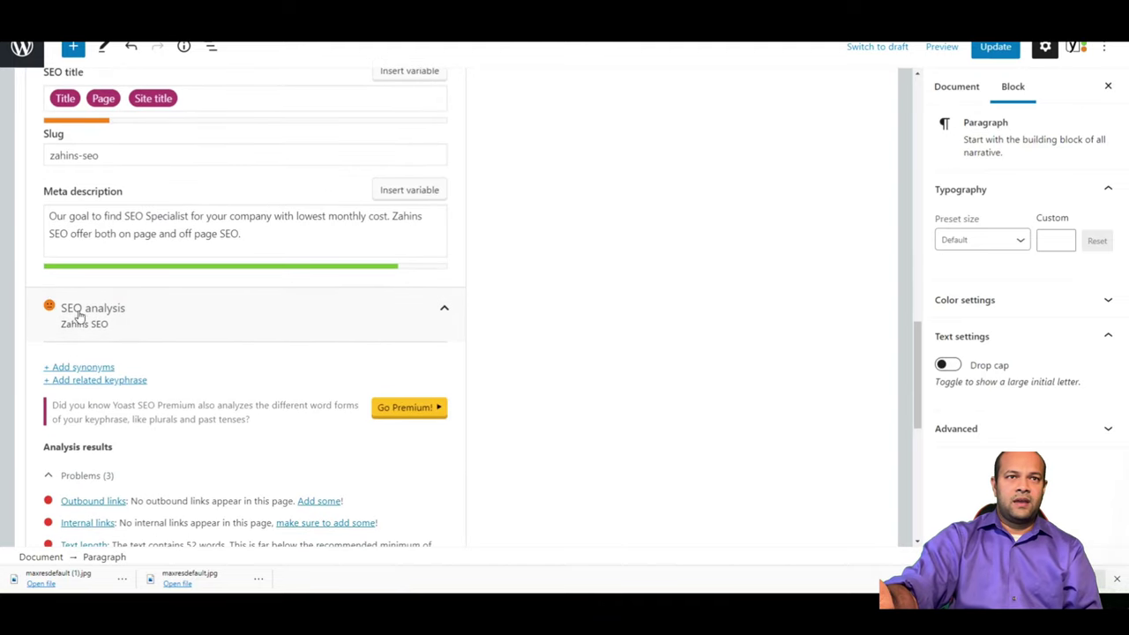
- Request related keyphrases for the focus keyphrase, approving Yoast SEO's access to SEMrush, and close the results
{"action": "scroll", "coordinate": [137, 344], "scroll_direction": "up", "scroll_amount": 10}
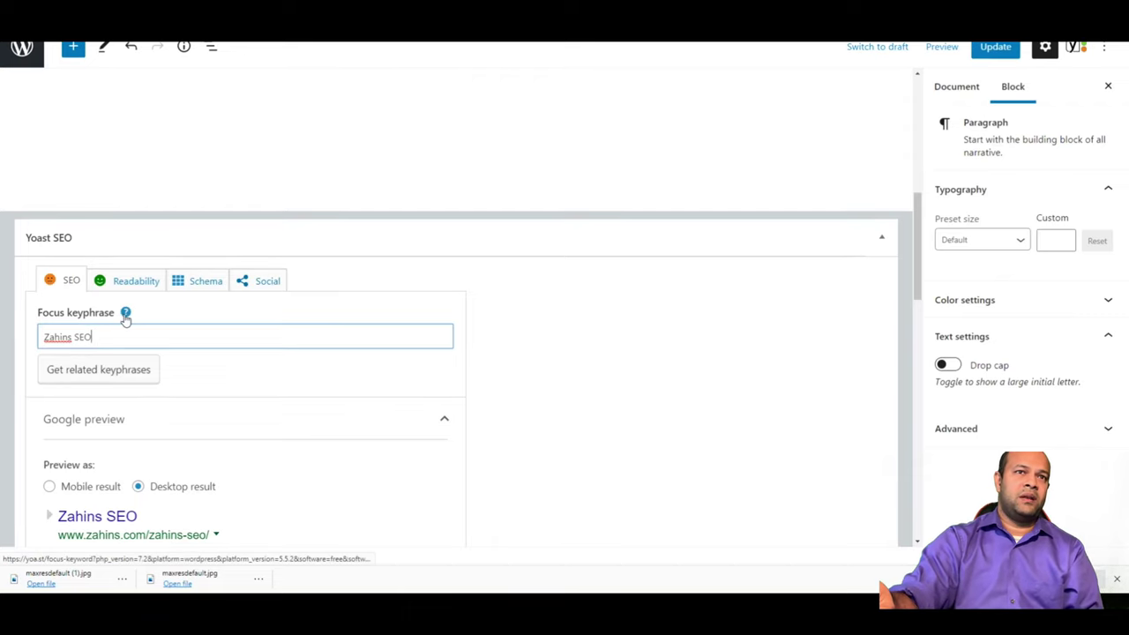
{"action": "left_click", "coordinate": [104, 370]}
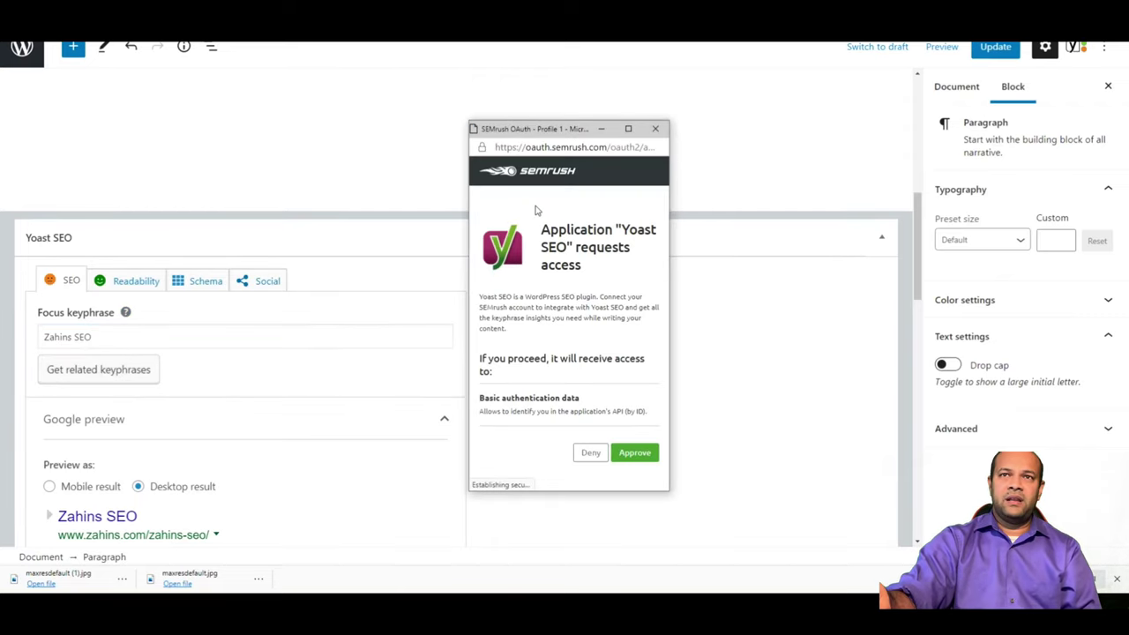
{"action": "left_click", "coordinate": [635, 453]}
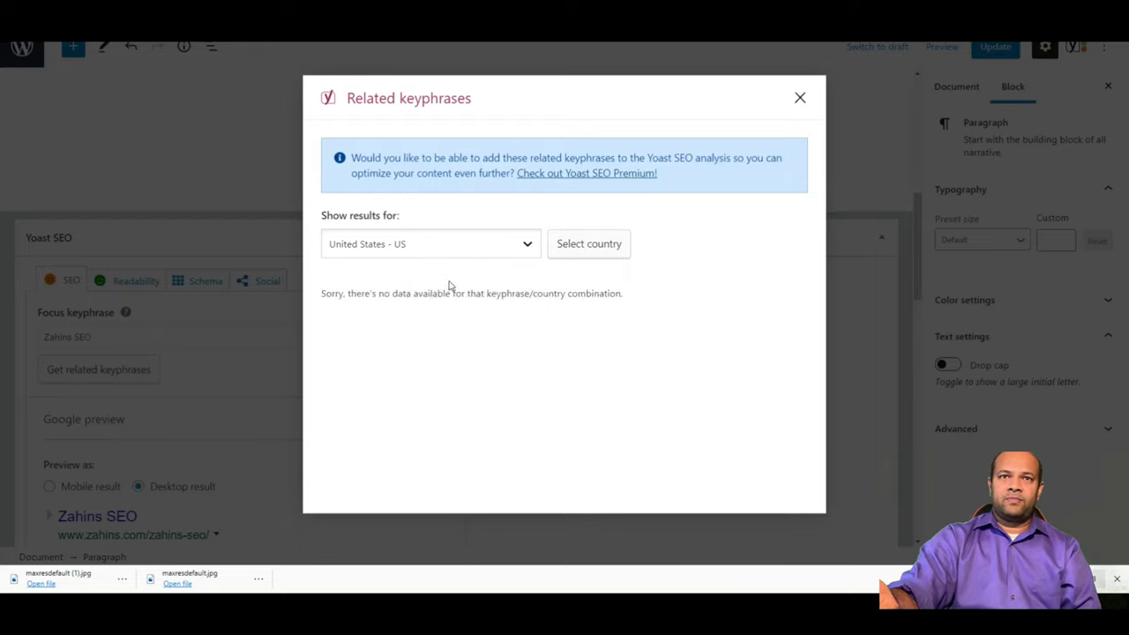
{"action": "left_click", "coordinate": [798, 99]}
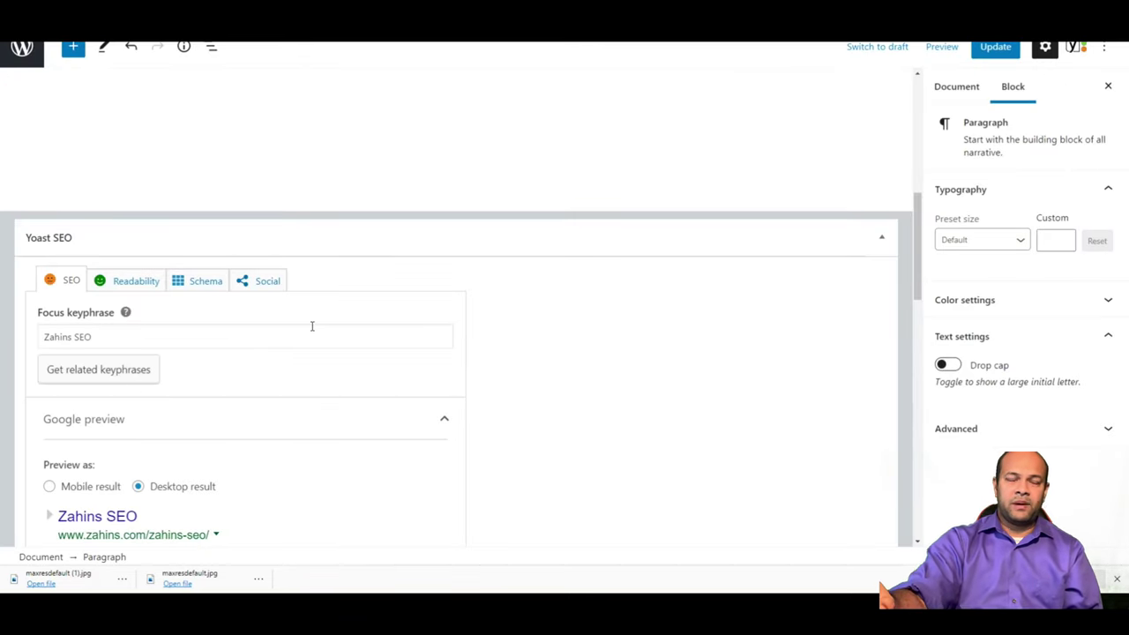
- Review the page's readability analysis and the schema page type options, leaving the page type at its default
{"action": "scroll", "coordinate": [235, 321], "scroll_direction": "down", "scroll_amount": 2}
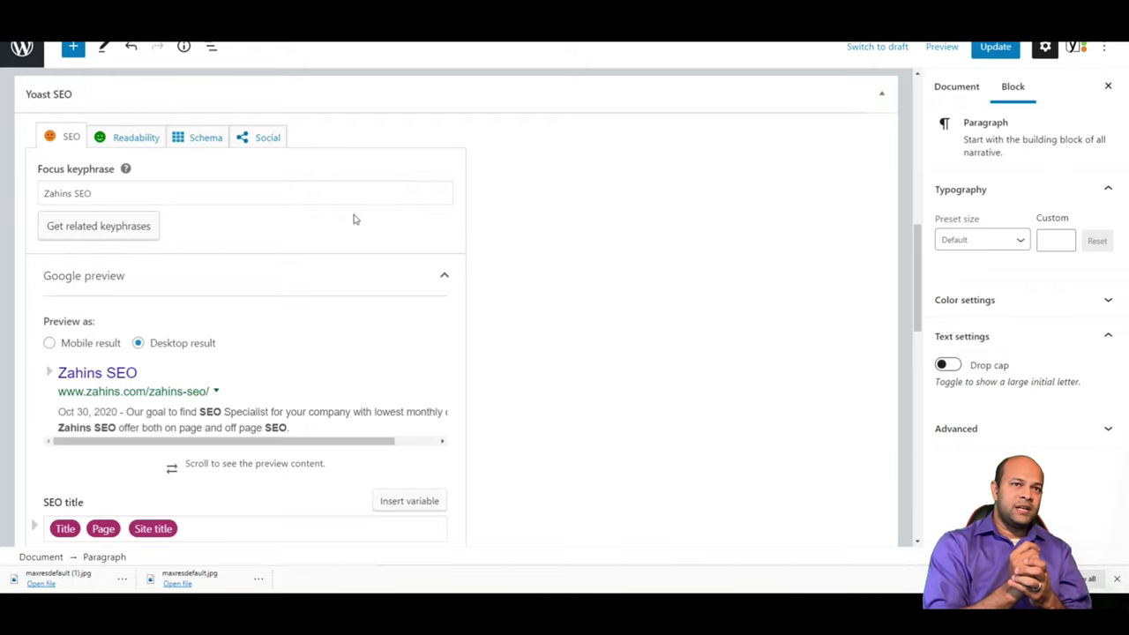
{"action": "left_click", "coordinate": [134, 140]}
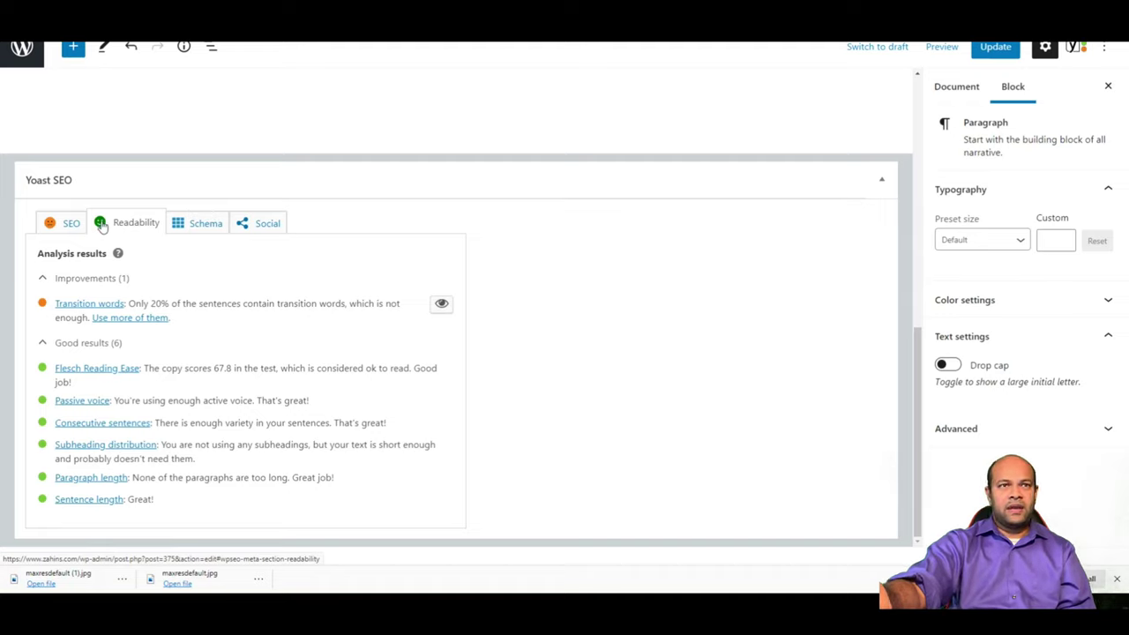
{"action": "left_click", "coordinate": [185, 226]}
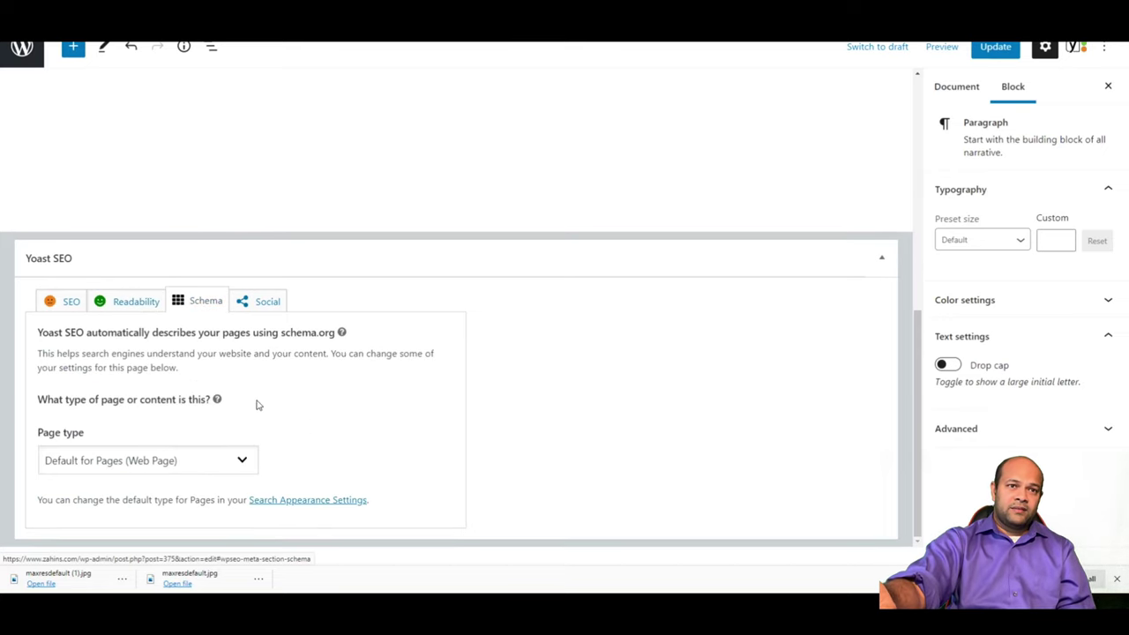
{"action": "left_click", "coordinate": [192, 460]}
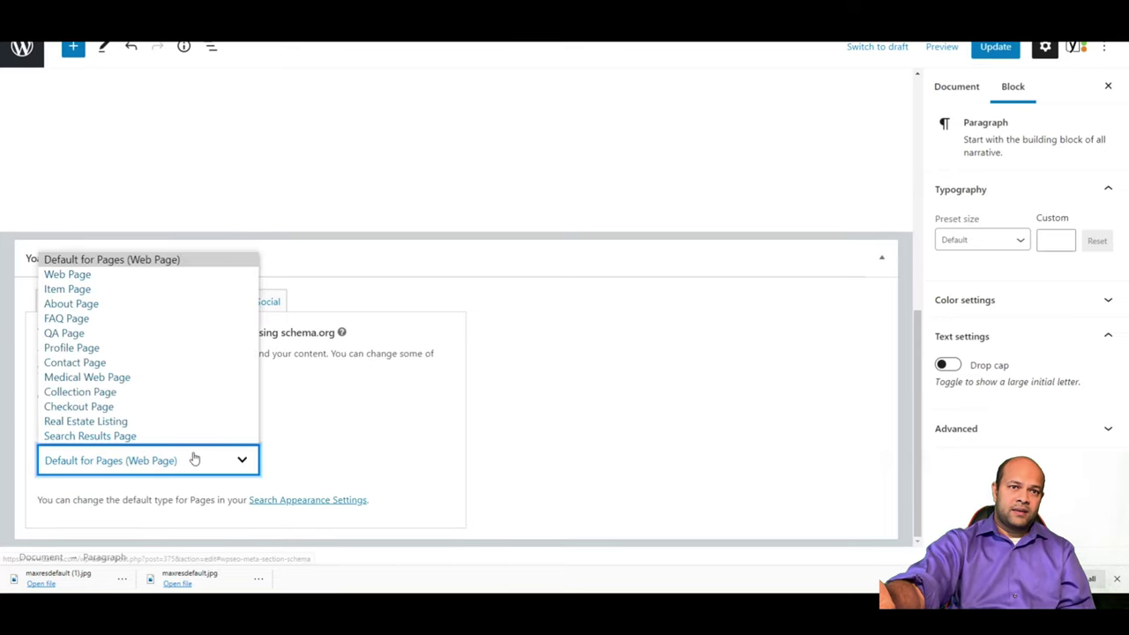
{"action": "left_click", "coordinate": [361, 221]}
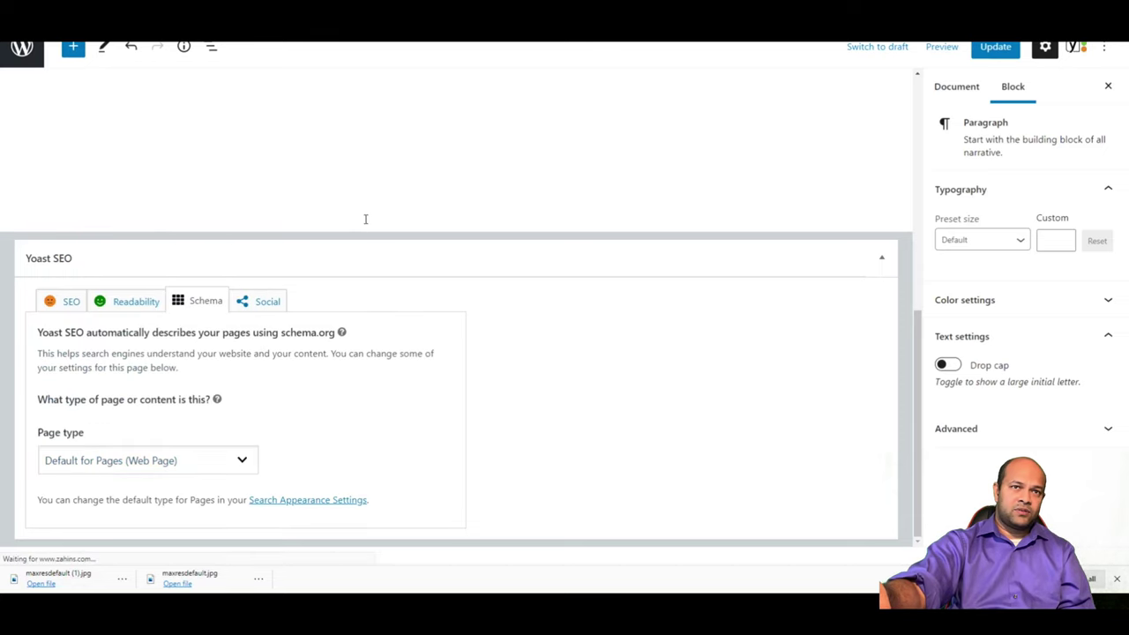
{"action": "scroll", "coordinate": [266, 313], "scroll_direction": "up", "scroll_amount": 10}
{"action": "scroll", "coordinate": [821, 383], "scroll_direction": "down", "scroll_amount": 10}
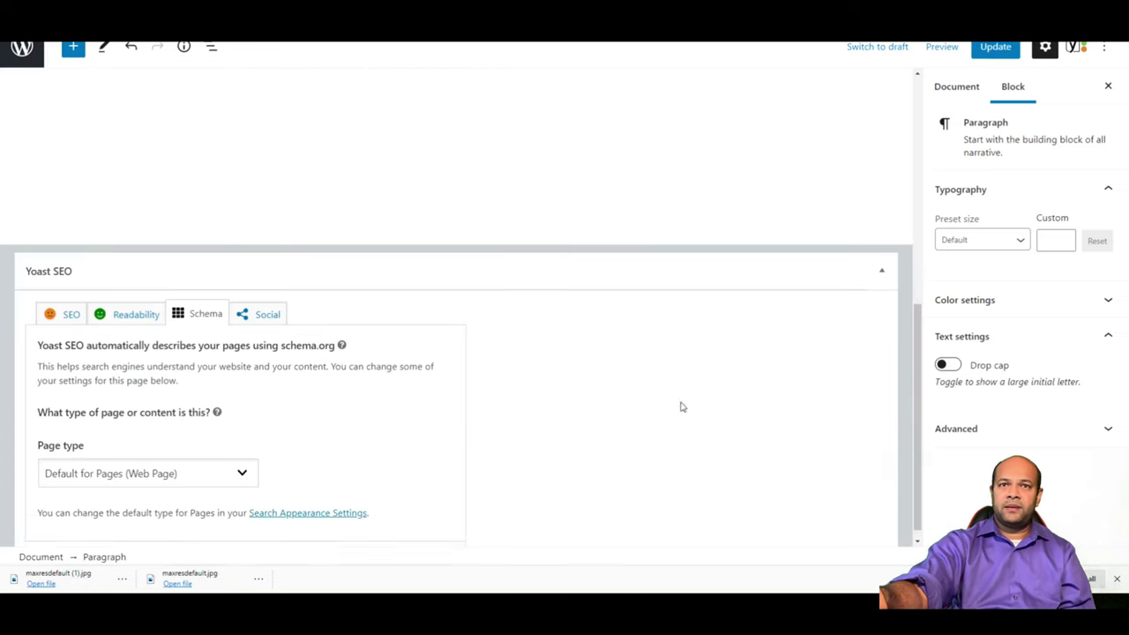
- Examine the image, title and description fields of the Facebook and Twitter previews in the Yoast social settings
{"action": "left_click", "coordinate": [267, 302]}
{"action": "scroll", "coordinate": [353, 343], "scroll_direction": "down", "scroll_amount": 3}
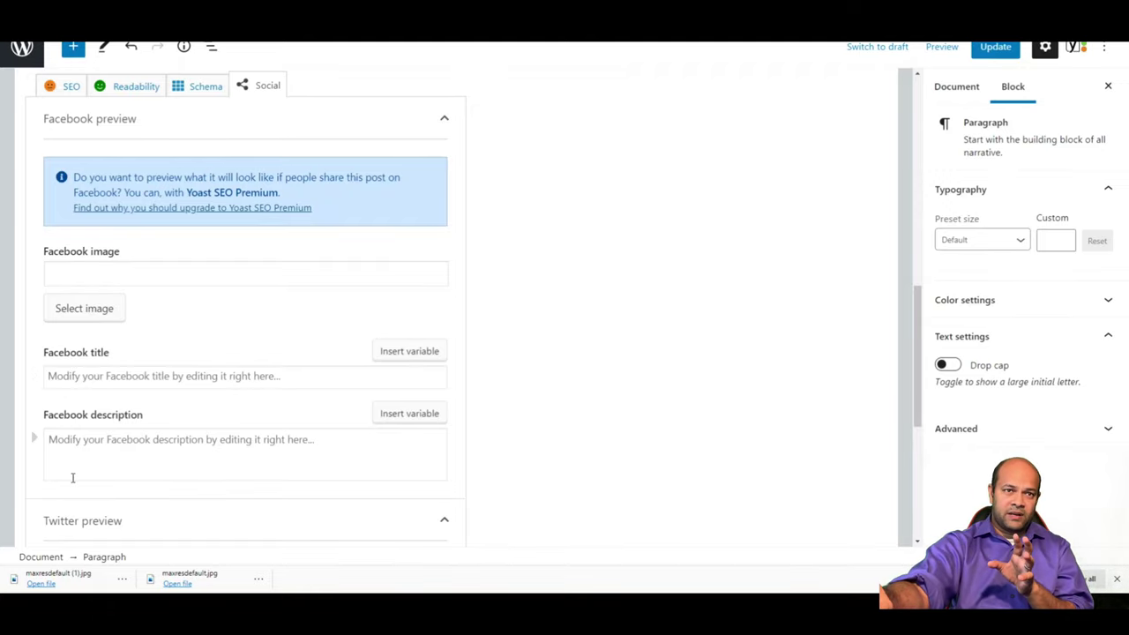
{"action": "left_click", "coordinate": [70, 447]}
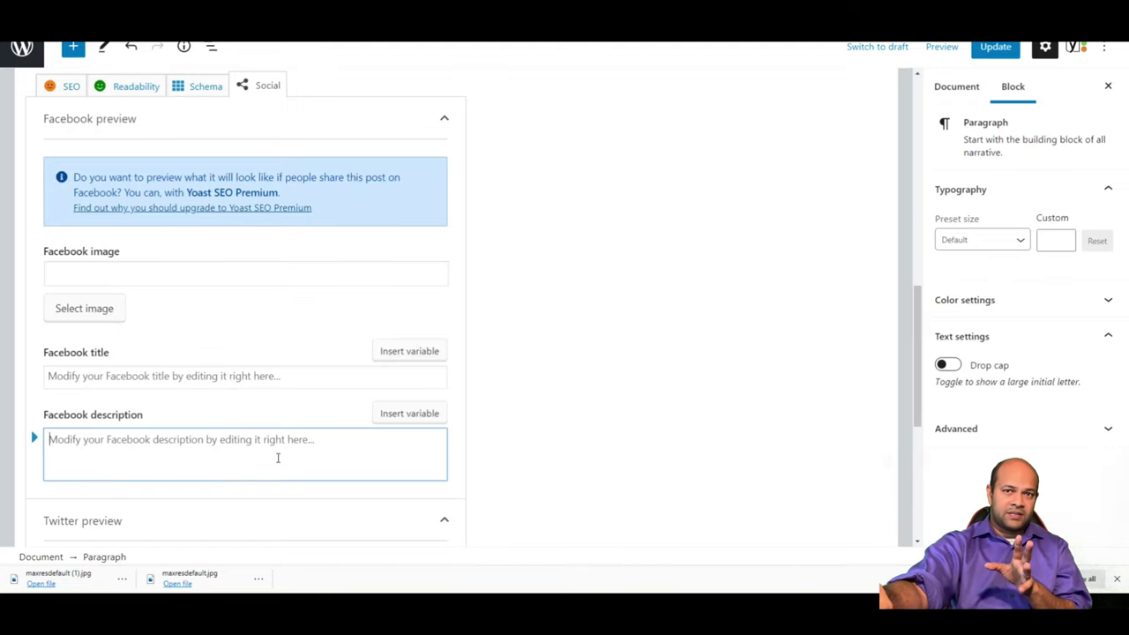
{"action": "scroll", "coordinate": [278, 457], "scroll_direction": "down", "scroll_amount": 3}
{"action": "scroll", "coordinate": [202, 400], "scroll_direction": "down", "scroll_amount": 1}
{"action": "scroll", "coordinate": [202, 401], "scroll_direction": "up", "scroll_amount": 1}
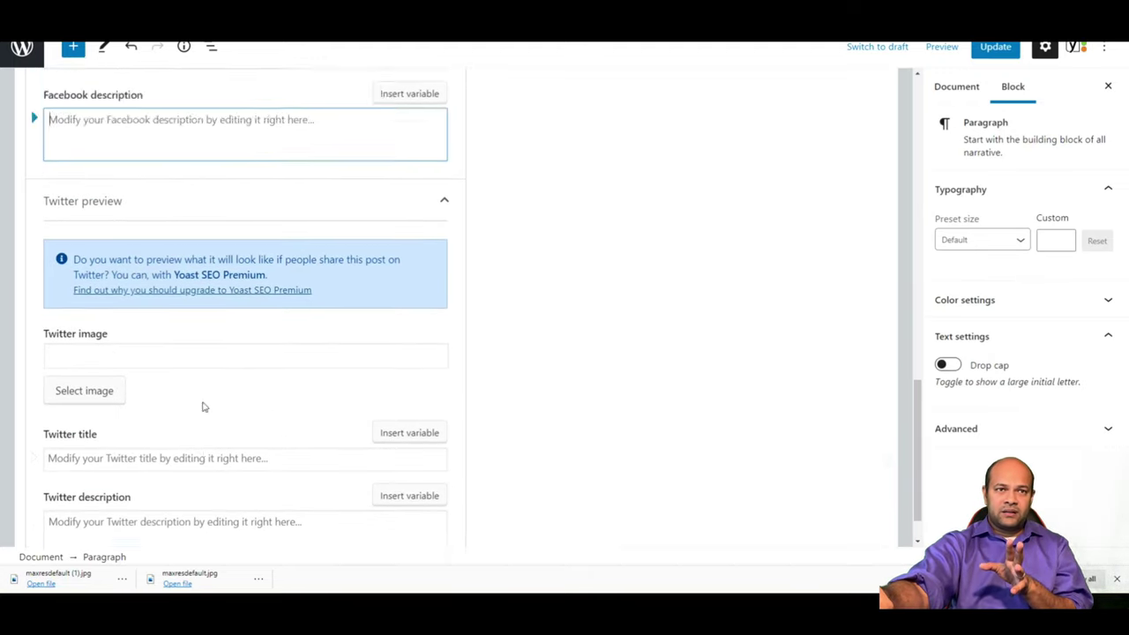
{"action": "scroll", "coordinate": [202, 406], "scroll_direction": "up", "scroll_amount": 7}
{"action": "scroll", "coordinate": [212, 397], "scroll_direction": "down", "scroll_amount": 3}
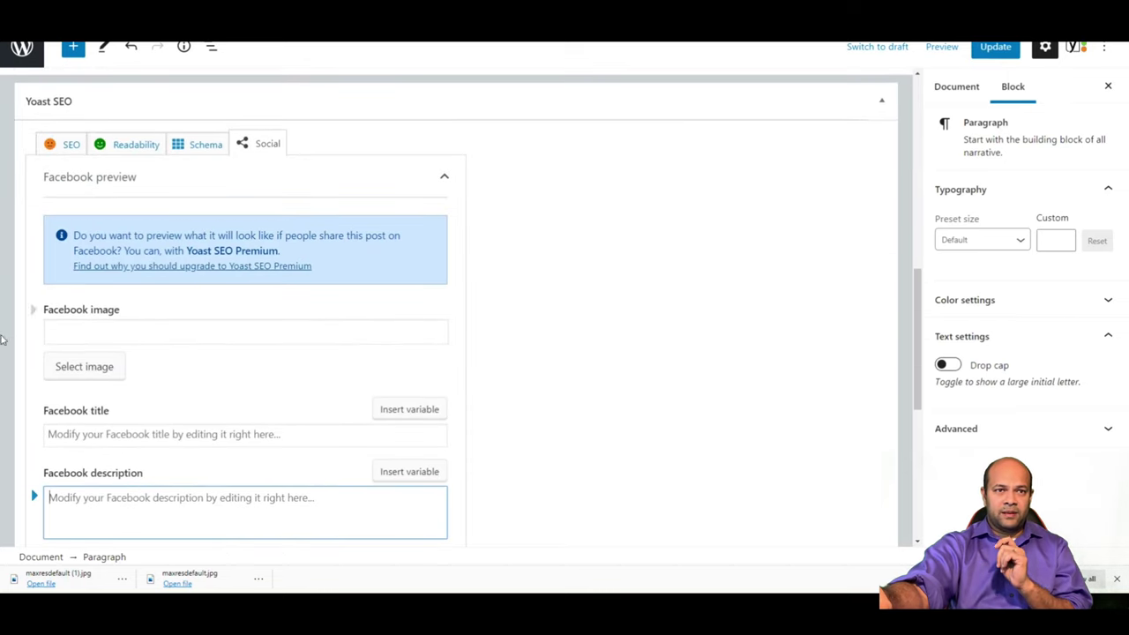
- Set ZahinsLogo.png from the media library as the page's Facebook image and update the page
{"action": "left_click", "coordinate": [105, 374]}
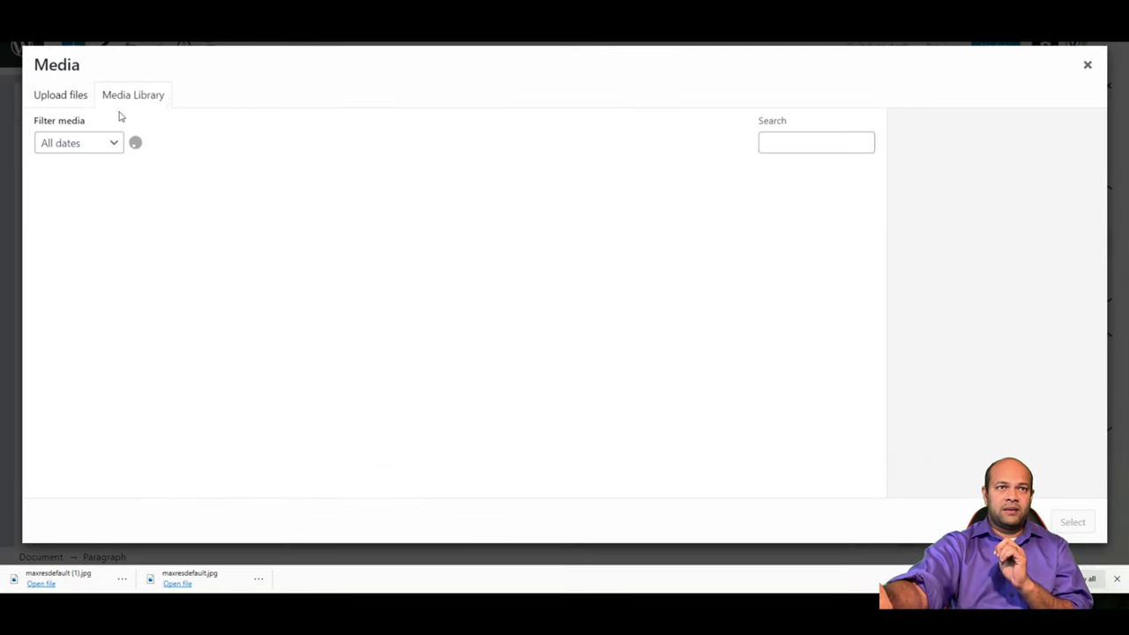
{"action": "left_click", "coordinate": [207, 230]}
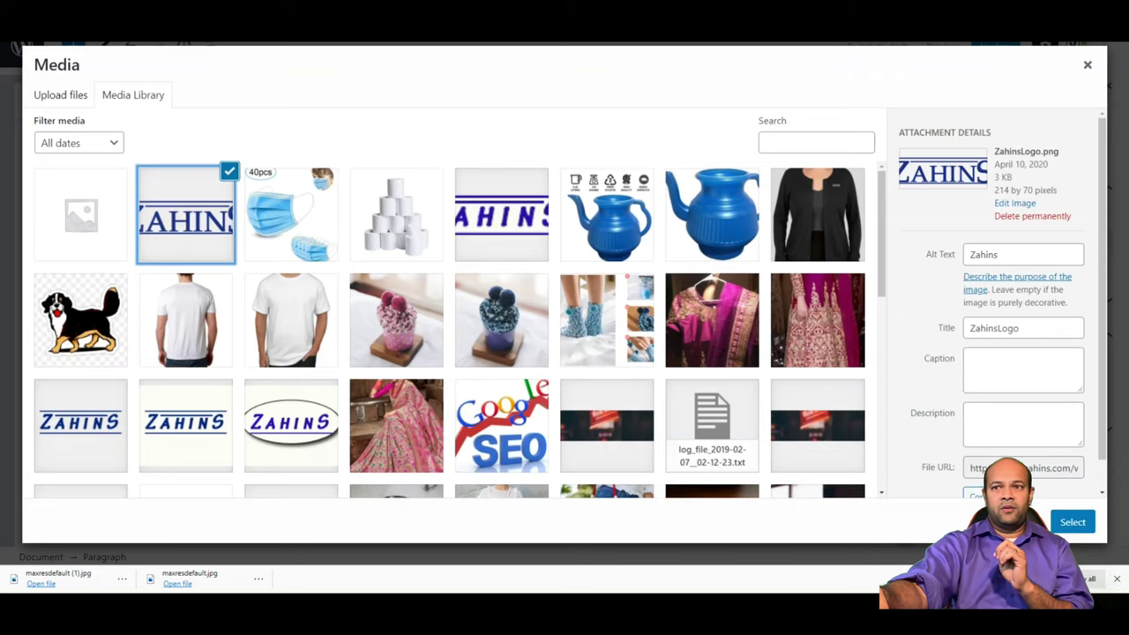
{"action": "left_click", "coordinate": [1070, 522]}
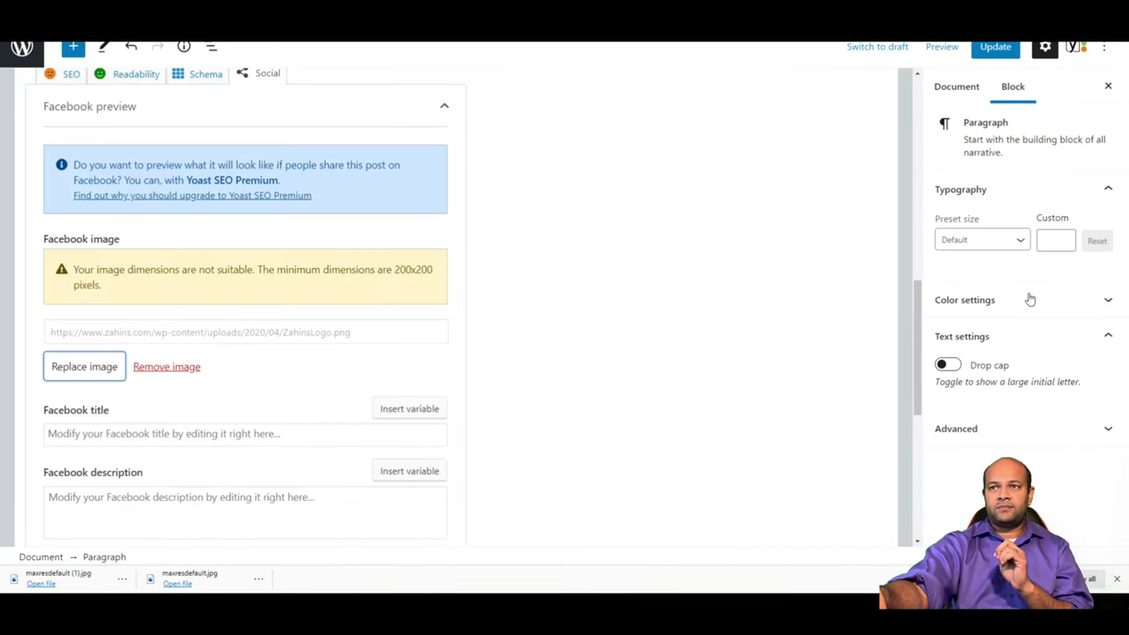
{"action": "scroll", "coordinate": [847, 223], "scroll_direction": "up", "scroll_amount": 3}
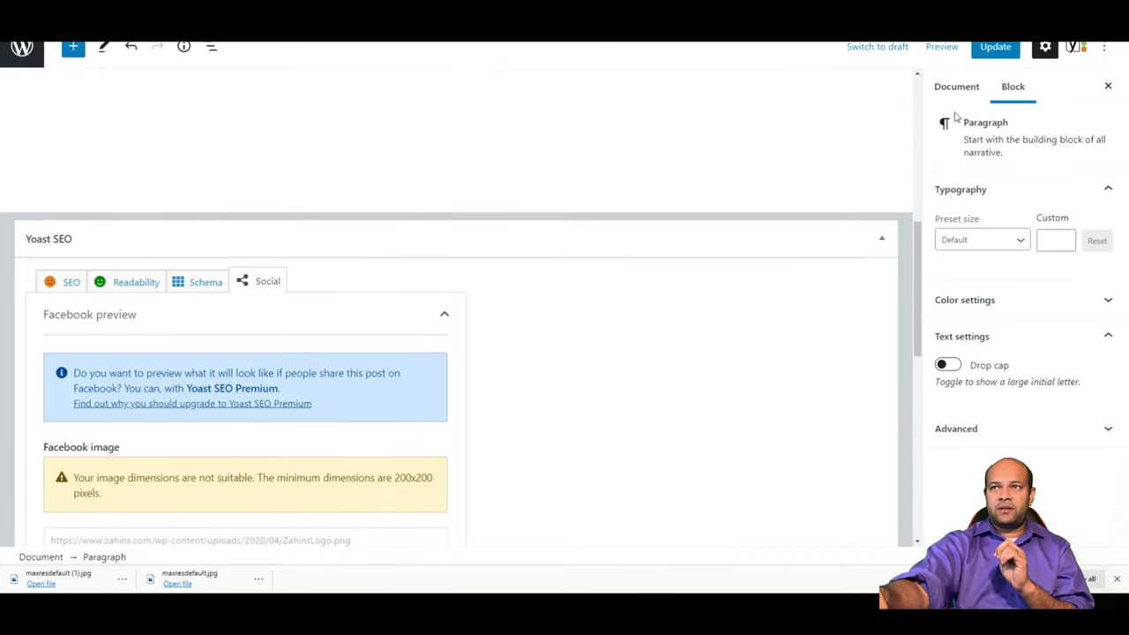
{"action": "left_click", "coordinate": [994, 45]}
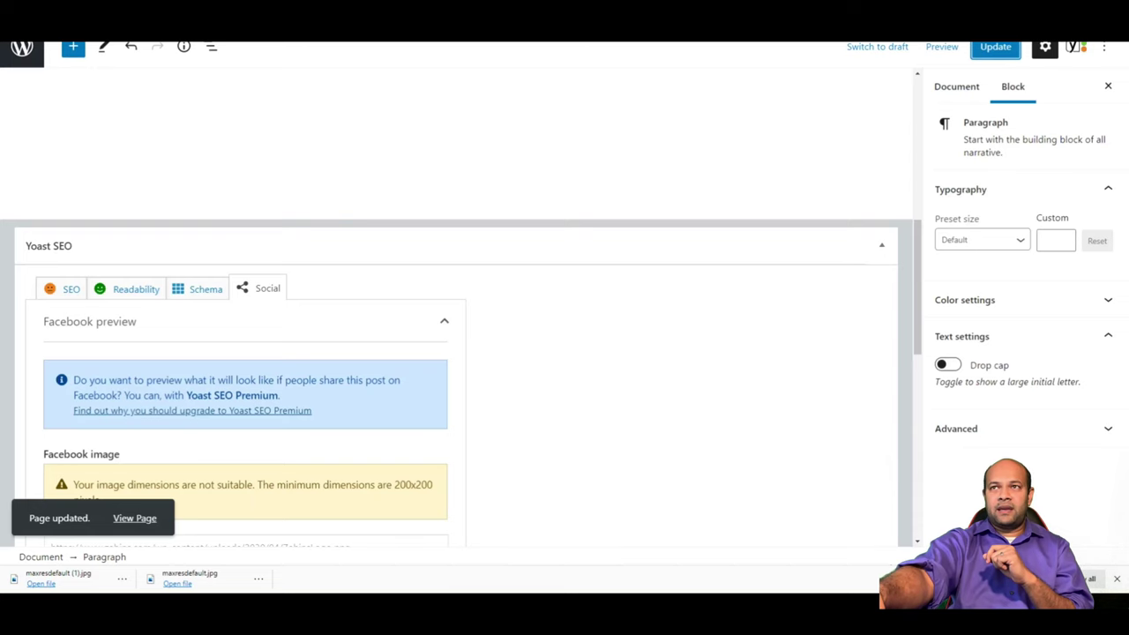
- Check the navigation menu on the live site's home page and return to the WordPress list of pages
{"action": "key", "text": "ctrl+Tab"}
{"action": "key", "text": "ctrl+Tab"}
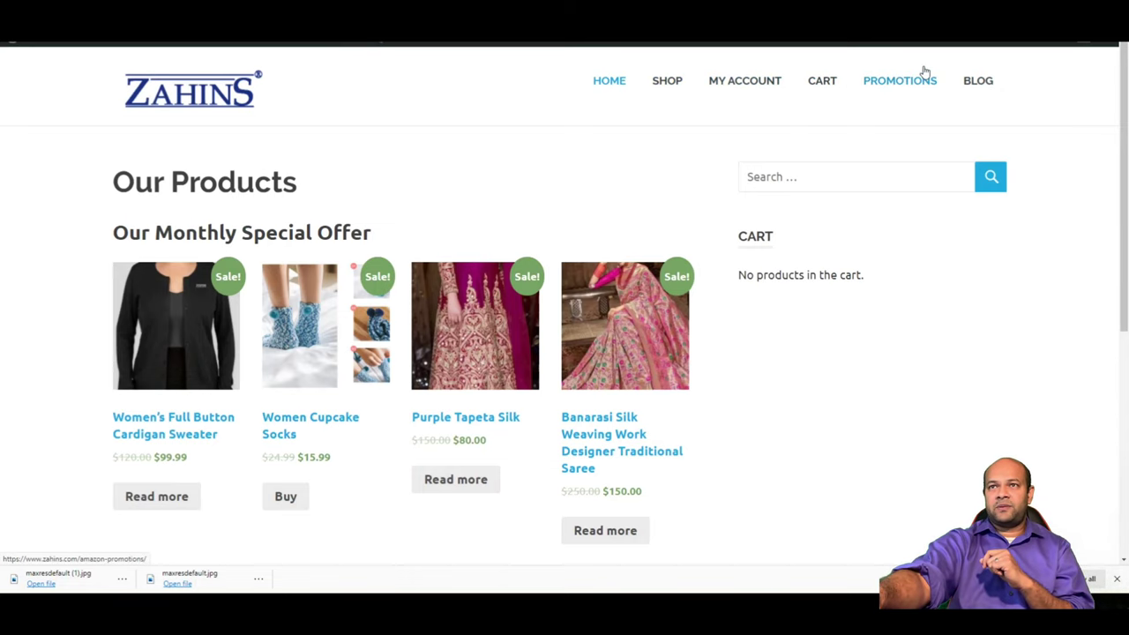
{"action": "key", "text": "ctrl+Tab"}
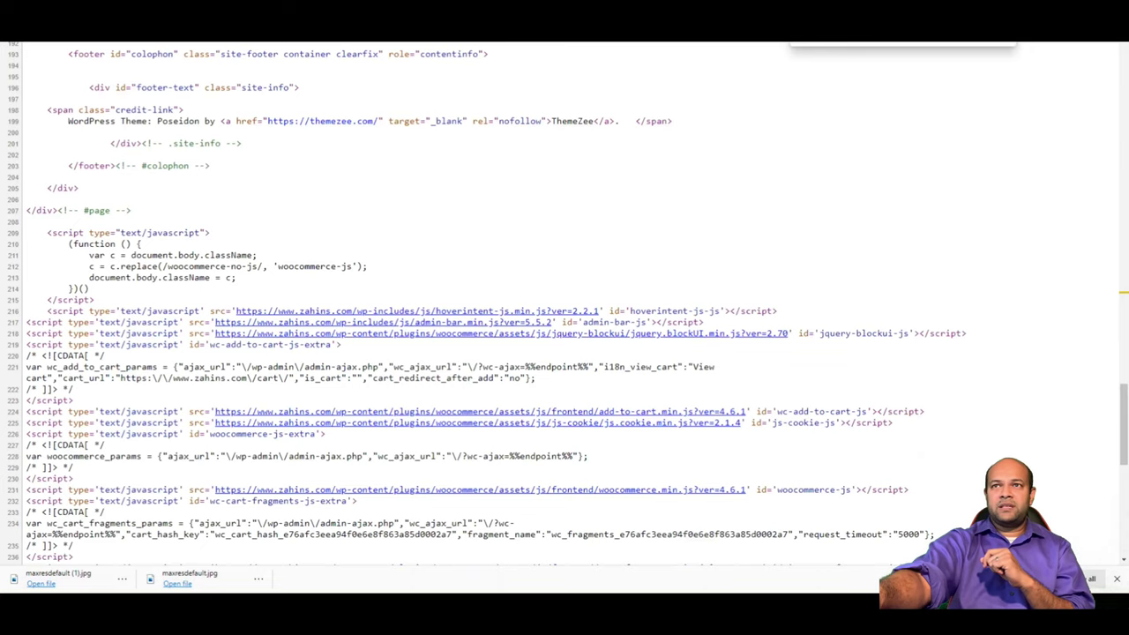
{"action": "key", "text": "ctrl+Tab"}
{"action": "scroll", "coordinate": [826, 361], "scroll_direction": "up", "scroll_amount": 5}
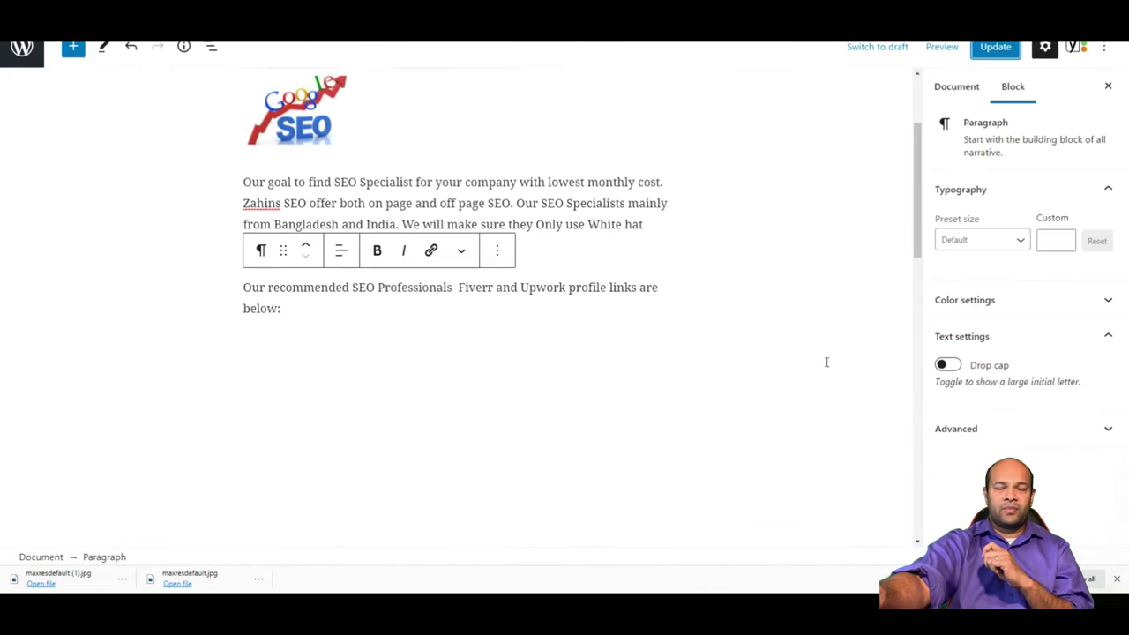
{"action": "scroll", "coordinate": [938, 121], "scroll_direction": "up", "scroll_amount": 1}
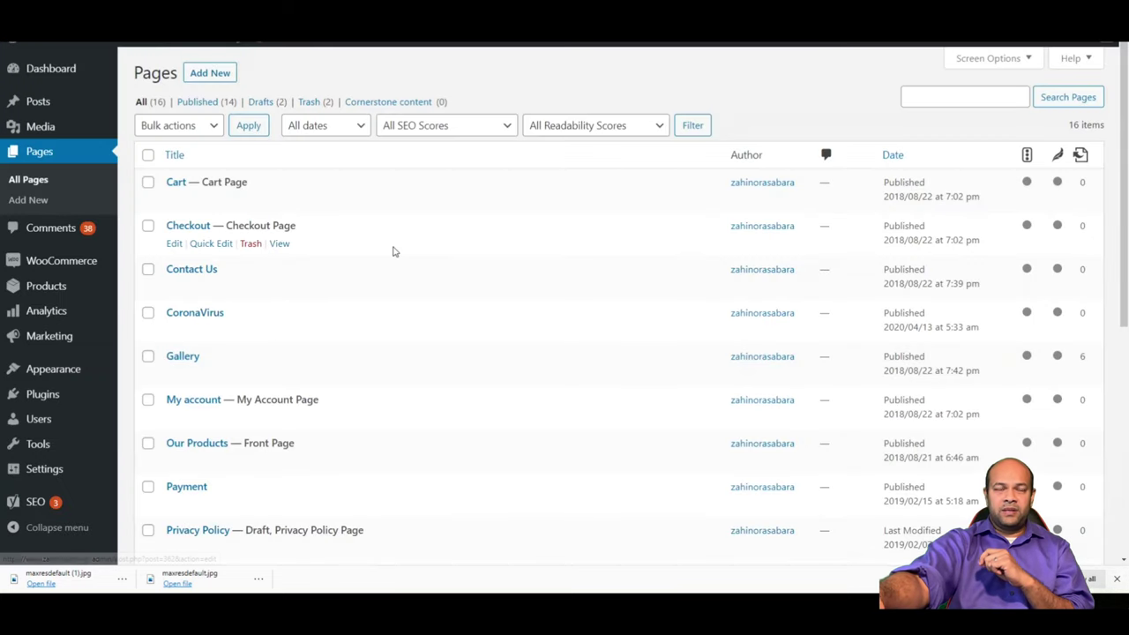
- Look through the WordPress admin sections from the page list and open the site's menu editor
{"action": "scroll", "coordinate": [40, 441], "scroll_direction": "down", "scroll_amount": 3}
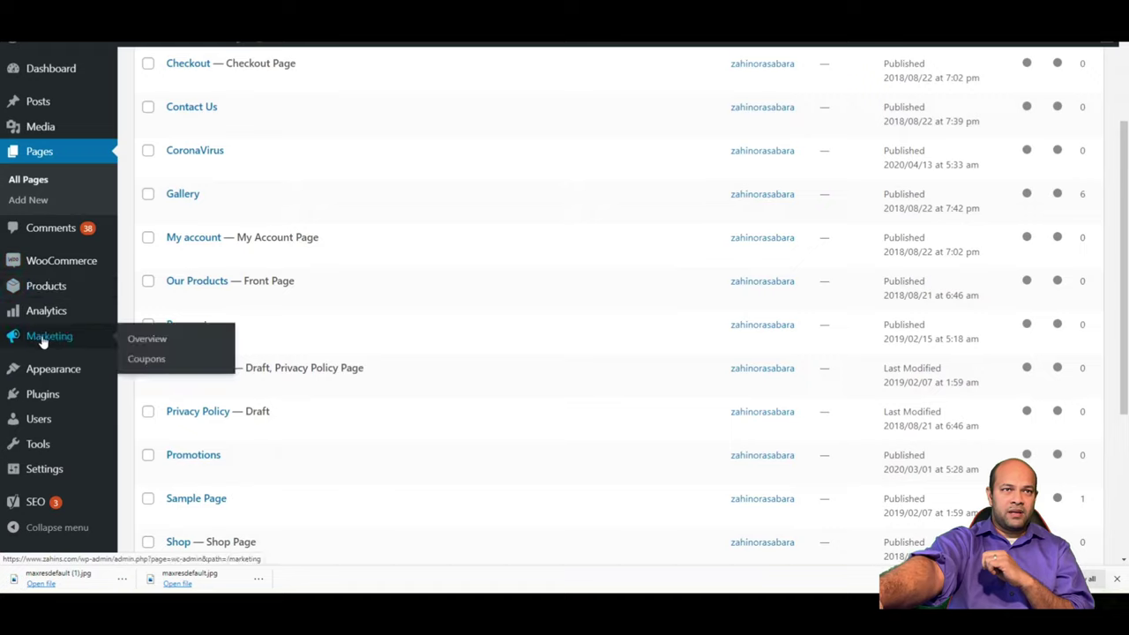
{"action": "mouse_move", "coordinate": [69, 275]}
{"action": "mouse_move", "coordinate": [54, 425]}
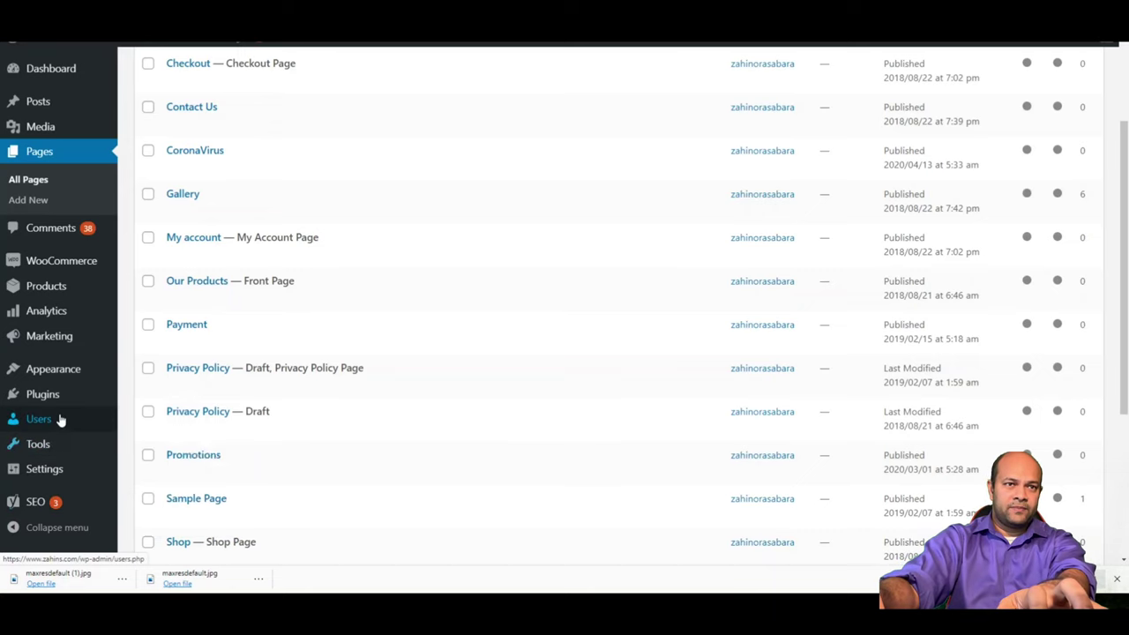
{"action": "key", "text": "ctrl+minus"}
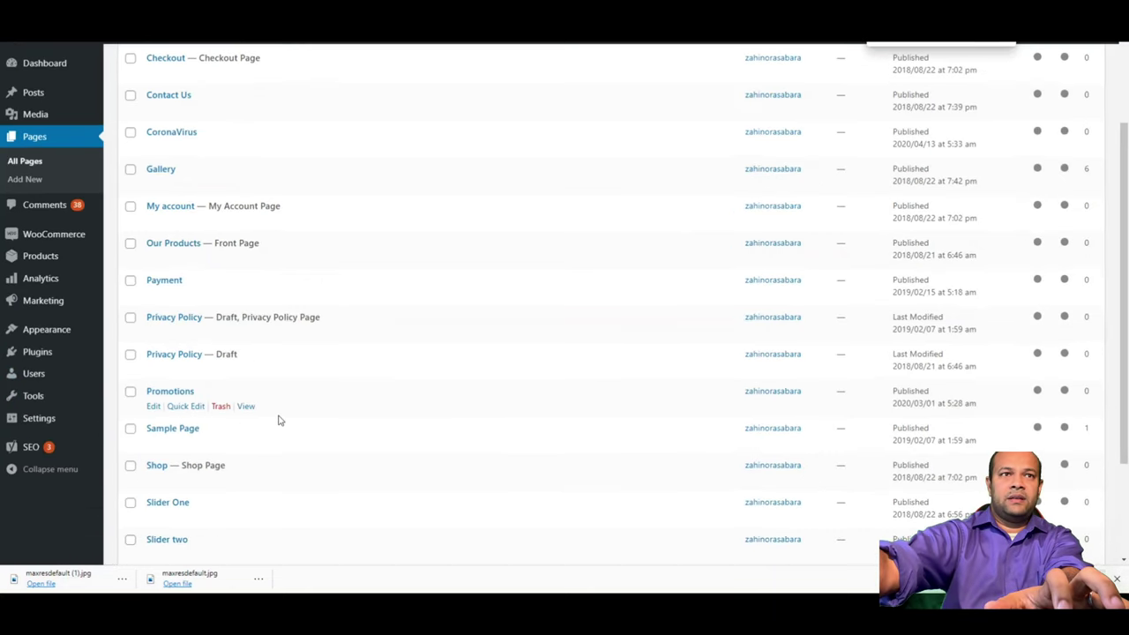
{"action": "key", "text": "ctrl+minus"}
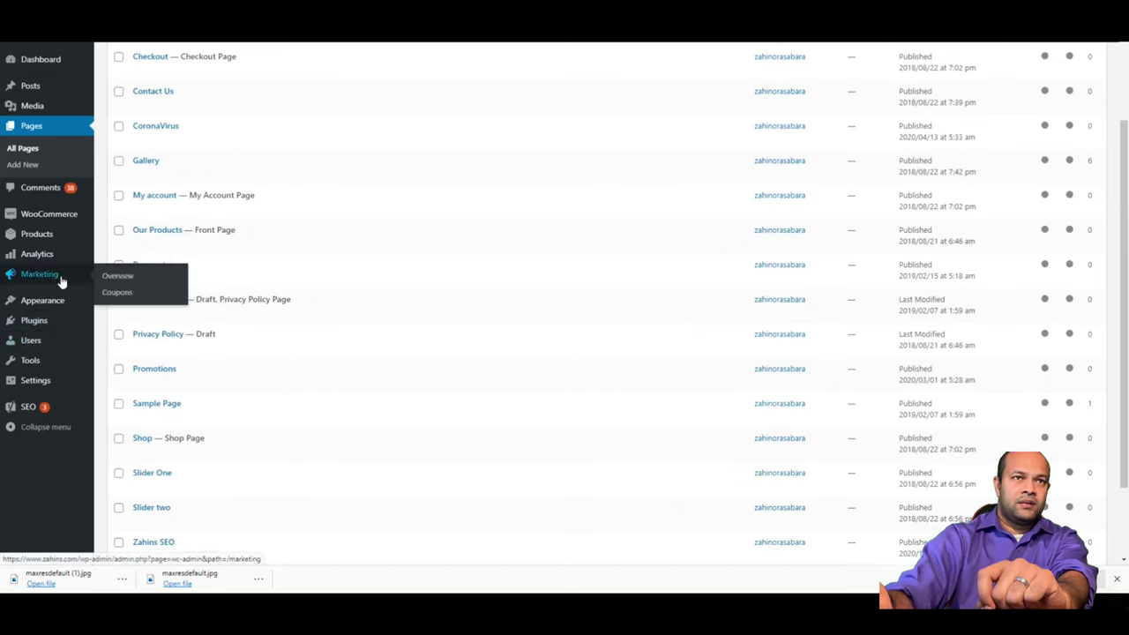
{"action": "mouse_move", "coordinate": [42, 349]}
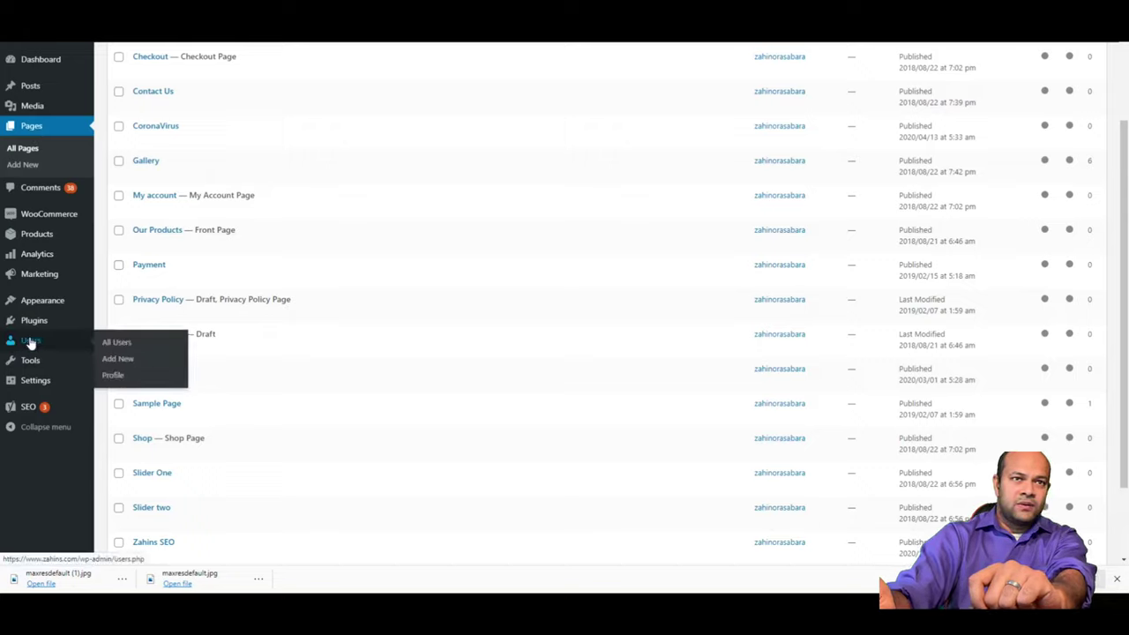
{"action": "mouse_move", "coordinate": [32, 327]}
{"action": "mouse_move", "coordinate": [29, 304]}
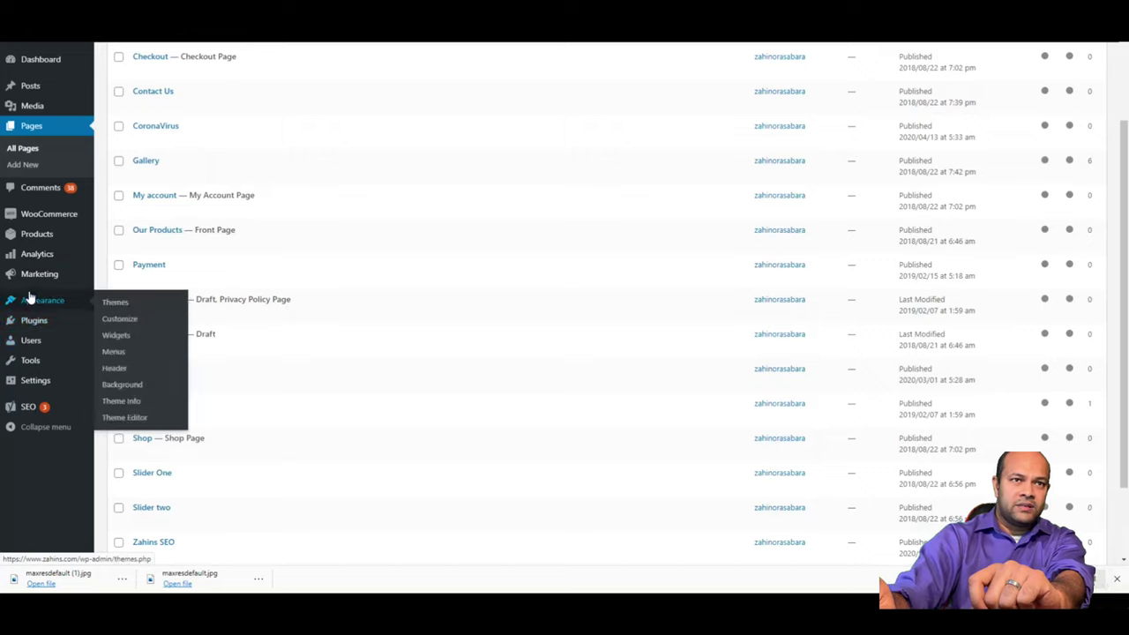
{"action": "left_click", "coordinate": [121, 357]}
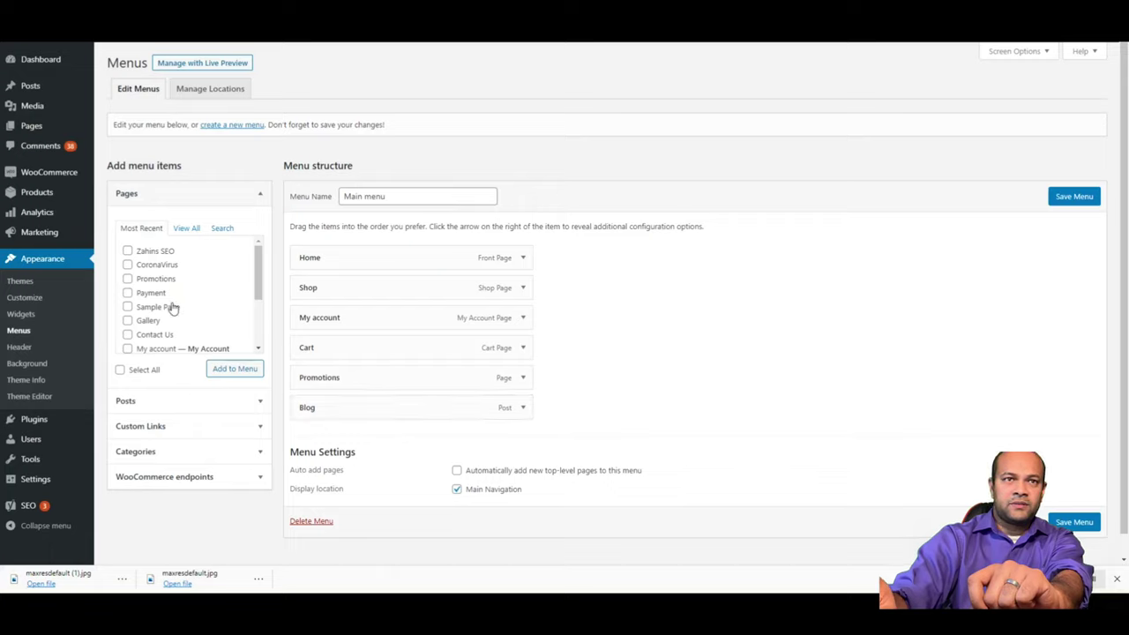
- Add the Zahins SEO page to the Main menu, place it directly after Home, and save the menu
{"action": "left_click", "coordinate": [127, 250]}
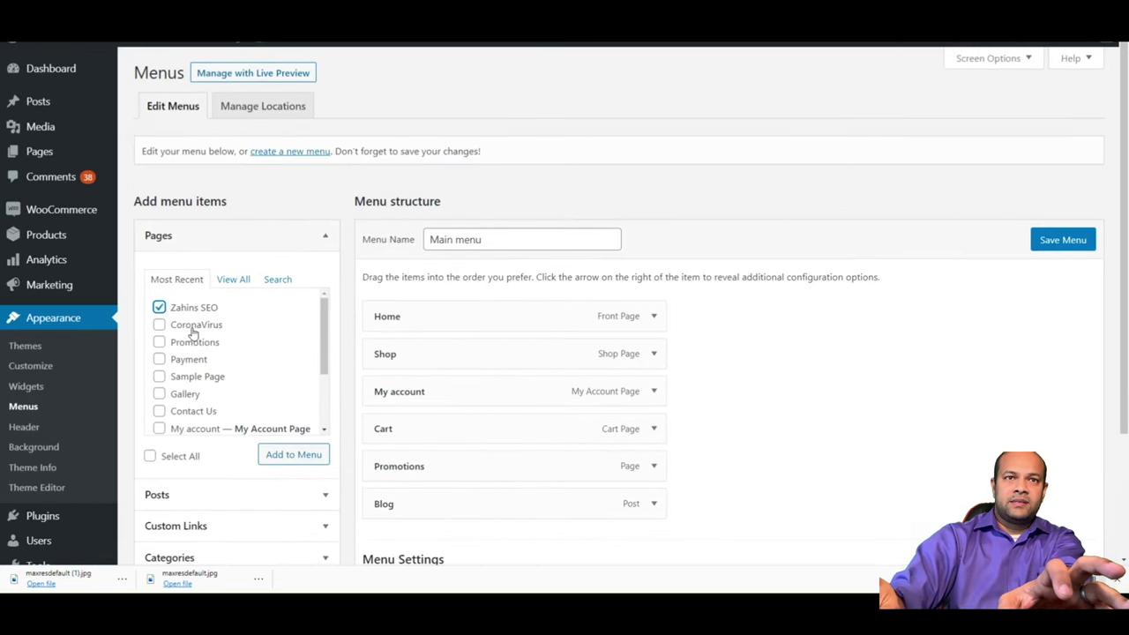
{"action": "left_click", "coordinate": [291, 454]}
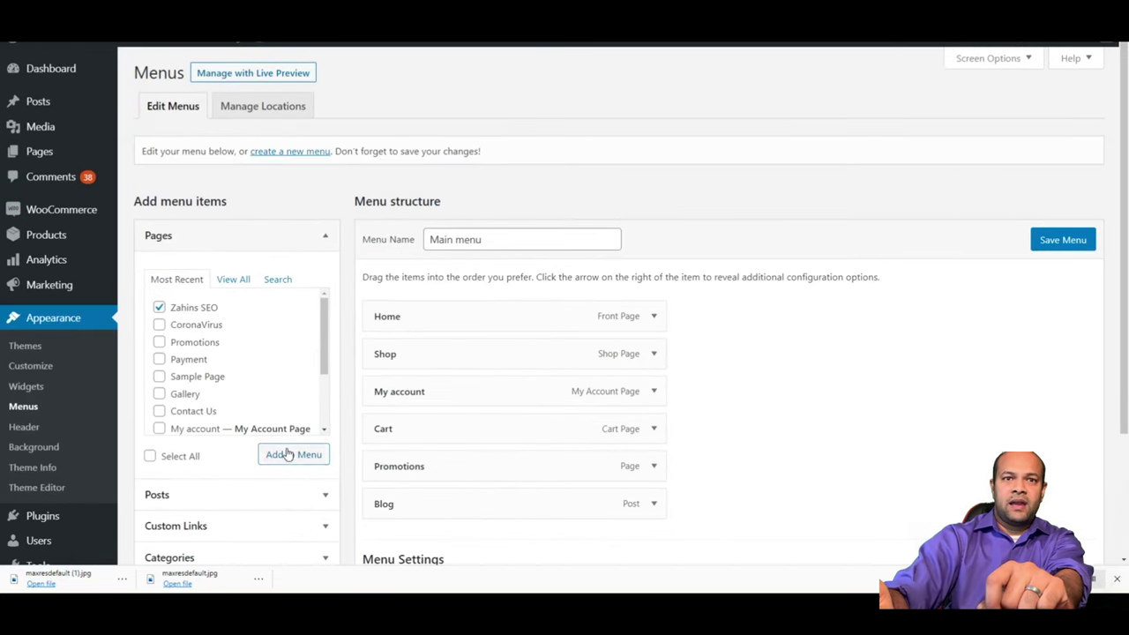
{"action": "scroll", "coordinate": [708, 380], "scroll_direction": "down", "scroll_amount": 2}
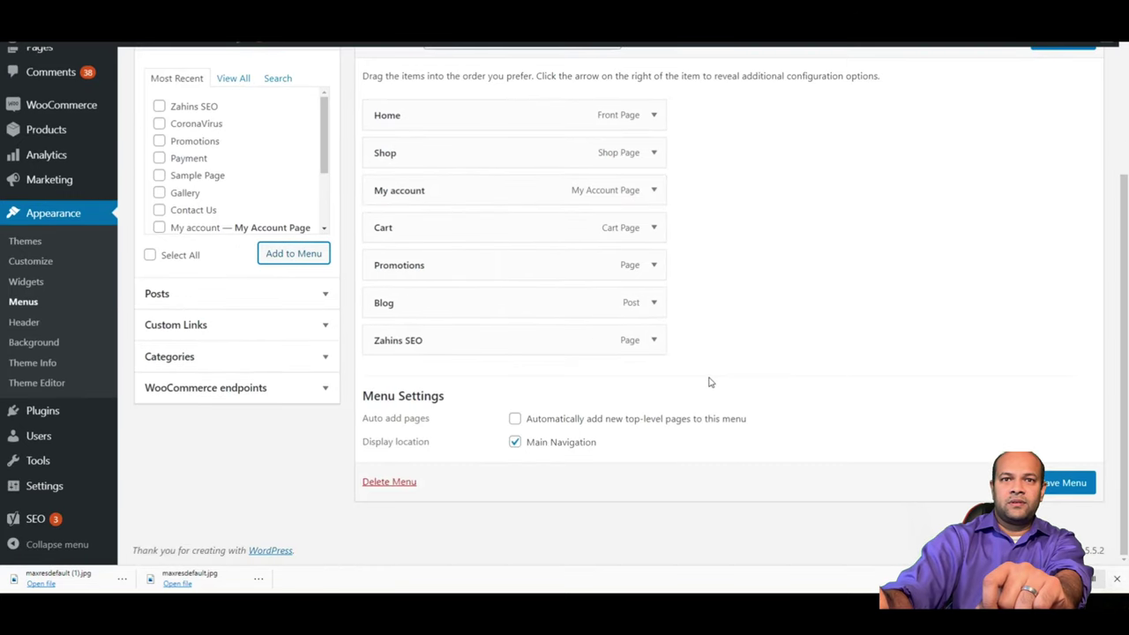
{"action": "left_click_drag", "start_coordinate": [466, 343], "coordinate": [455, 197]}
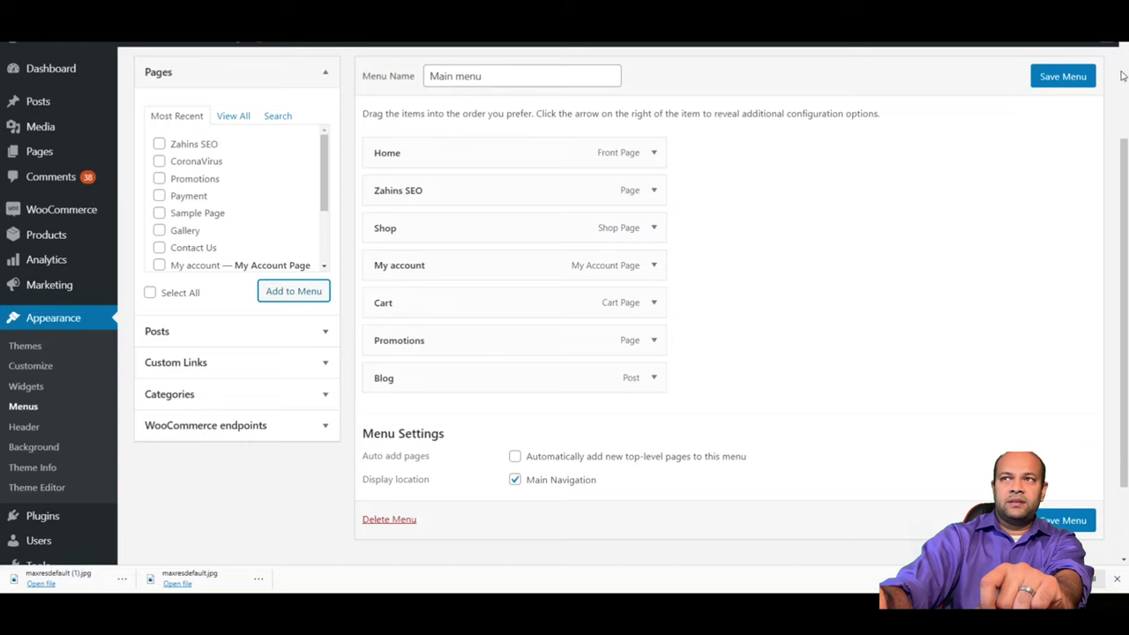
{"action": "left_click", "coordinate": [1067, 77]}
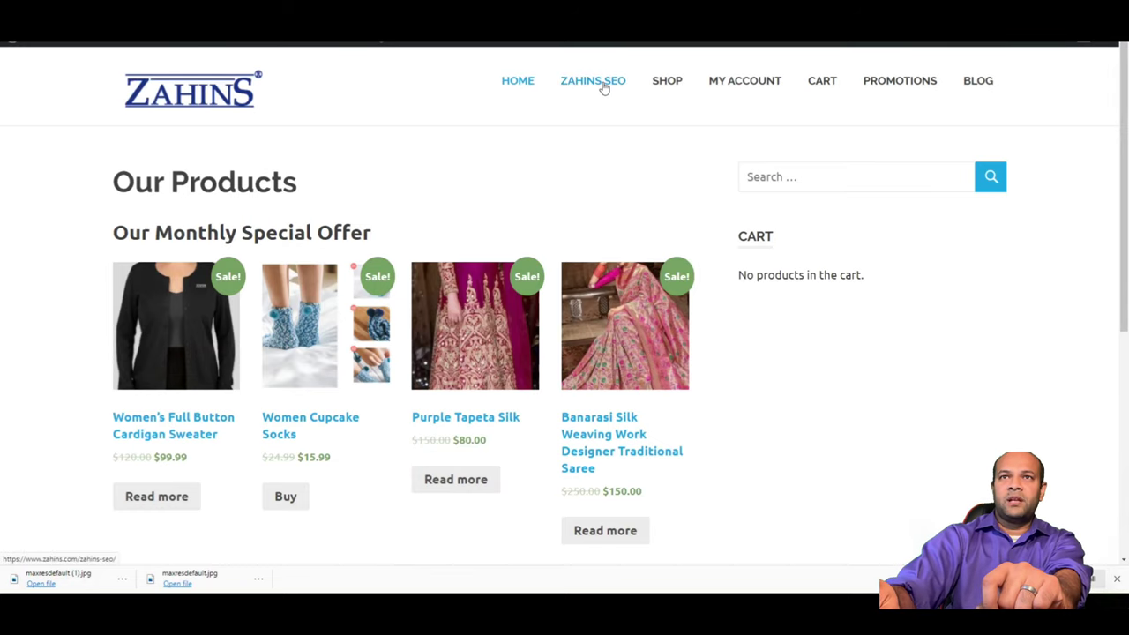
- Open the Zahins SEO page on the live site and view its page source
{"action": "left_click", "coordinate": [604, 88]}
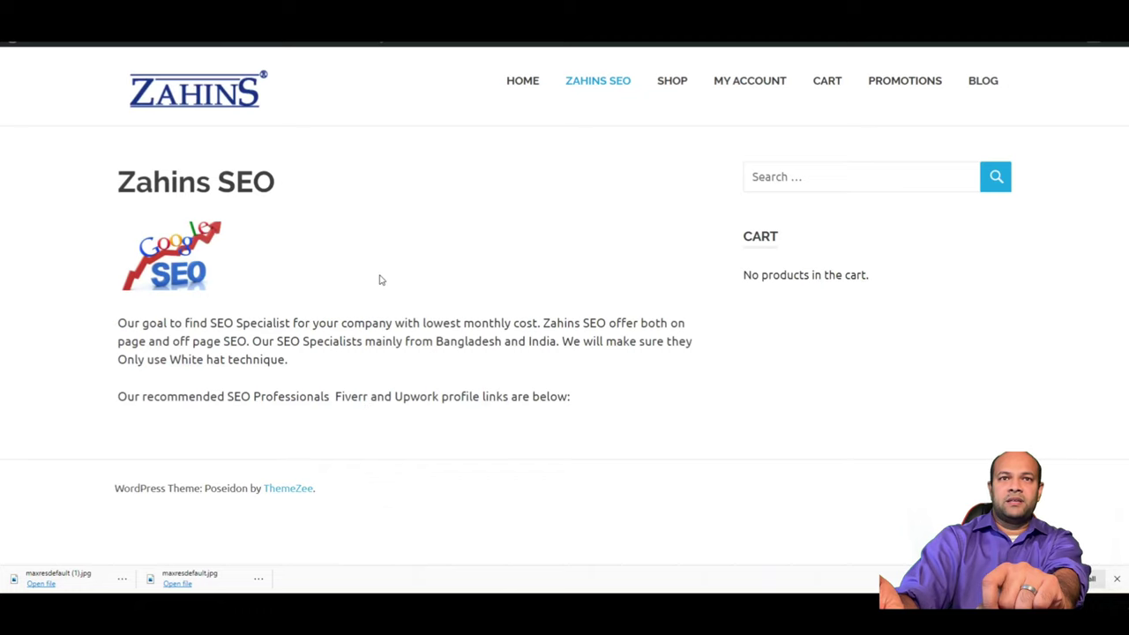
{"action": "right_click", "coordinate": [379, 228]}
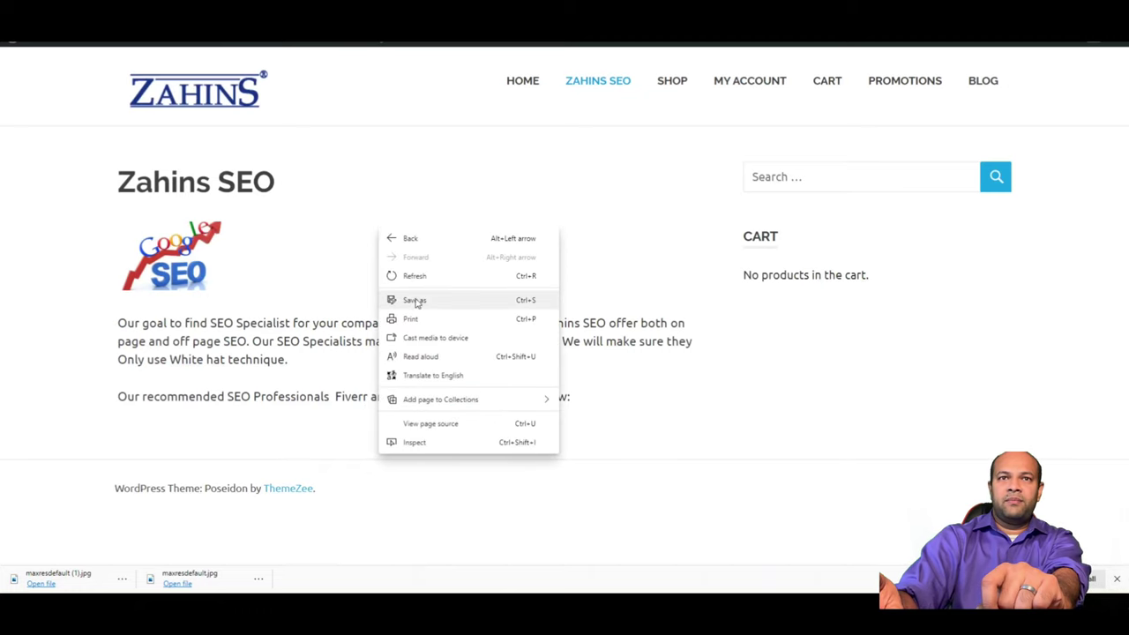
{"action": "left_click", "coordinate": [432, 424]}
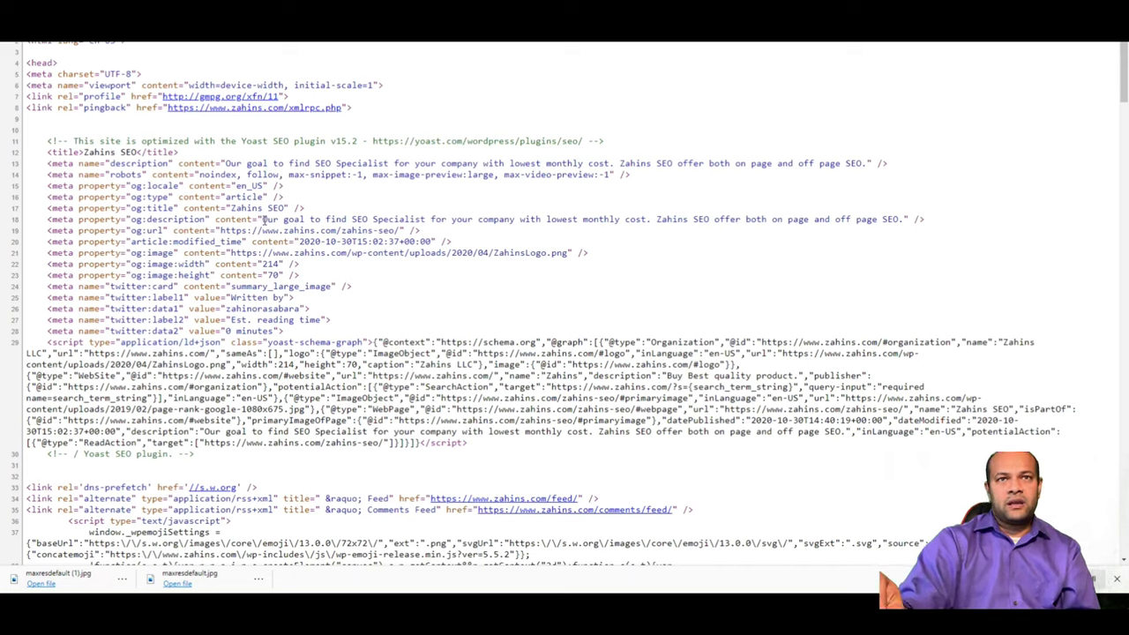
- Examine the Open Graph tags and the meta description in the Zahins SEO page source
{"action": "left_click_drag", "start_coordinate": [263, 219], "coordinate": [285, 226]}
{"action": "left_click", "coordinate": [140, 214]}
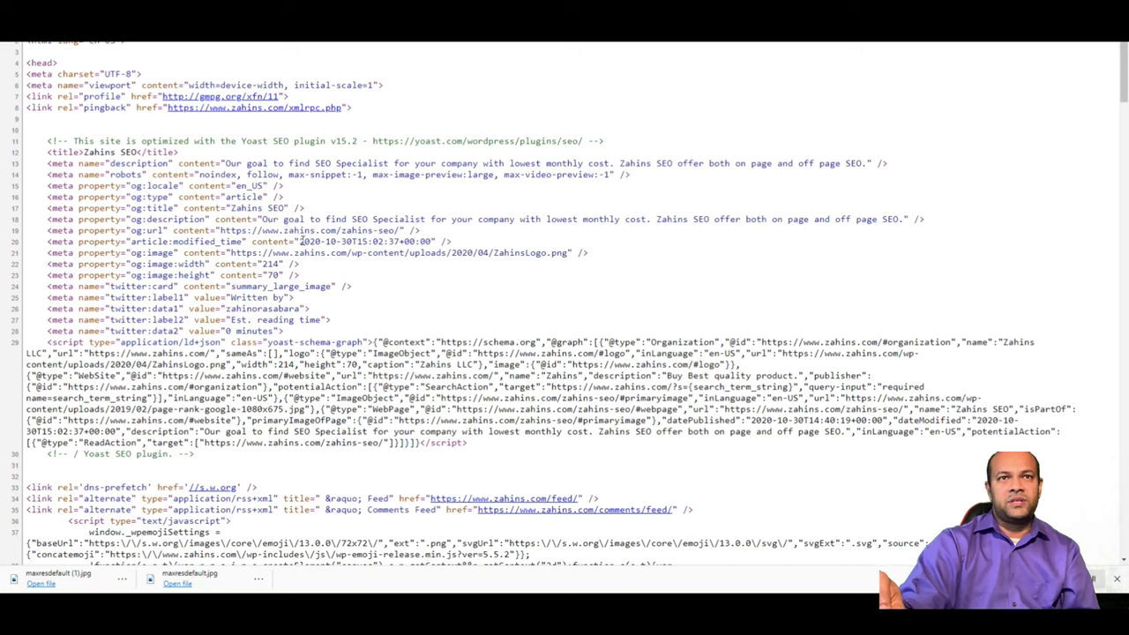
{"action": "left_click", "coordinate": [261, 218]}
{"action": "key", "text": "shift+Home"}
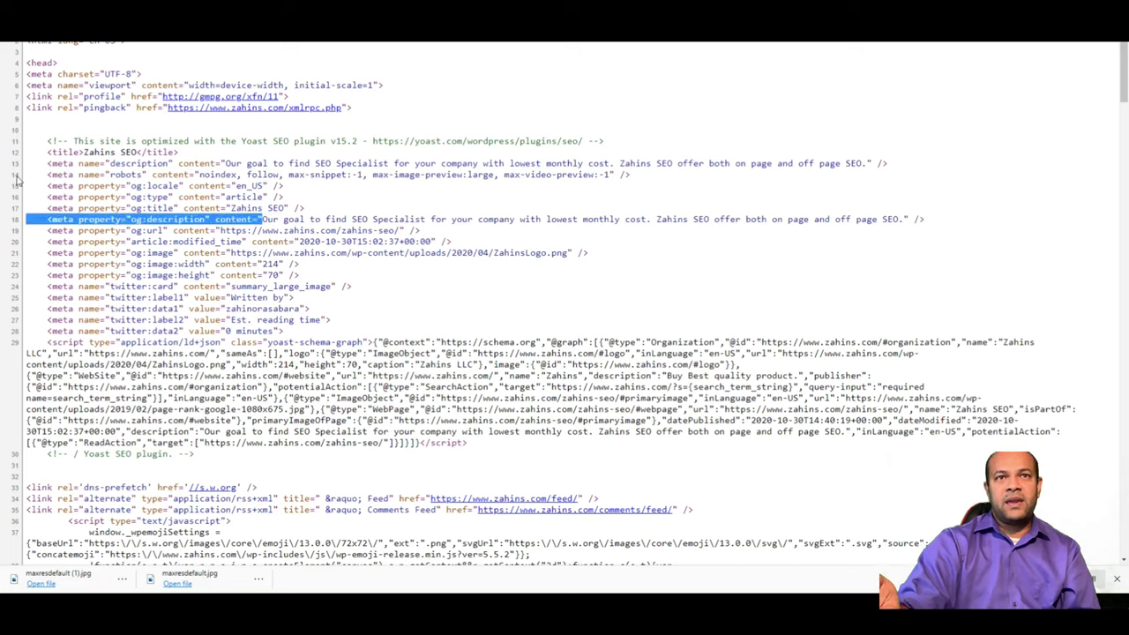
{"action": "left_click", "coordinate": [51, 185]}
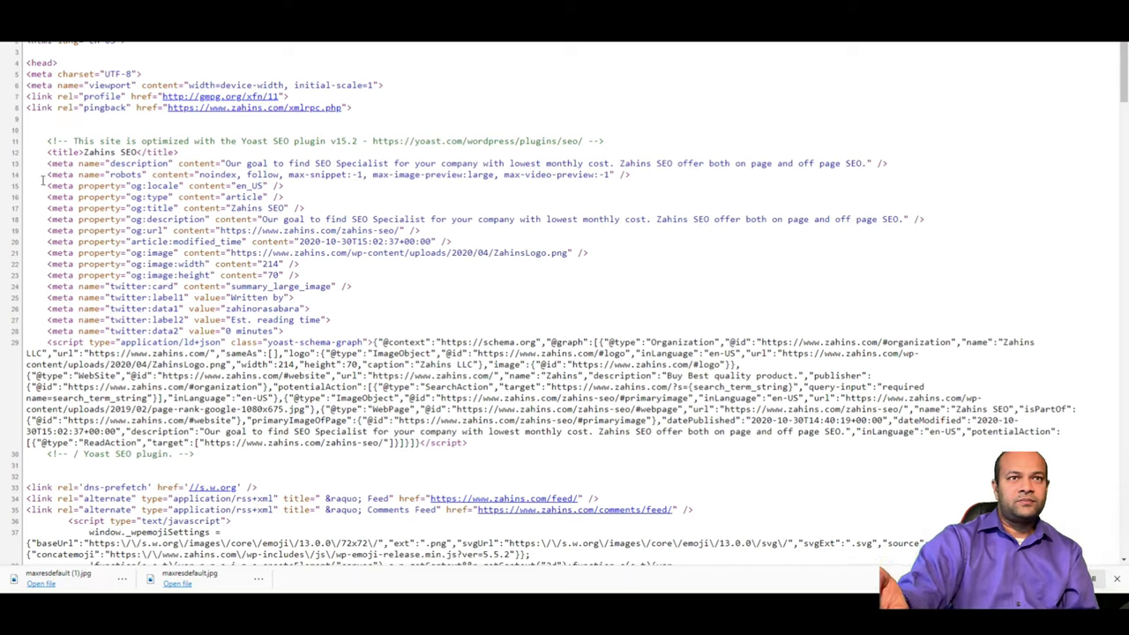
{"action": "left_click_drag", "start_coordinate": [46, 185], "coordinate": [357, 329]}
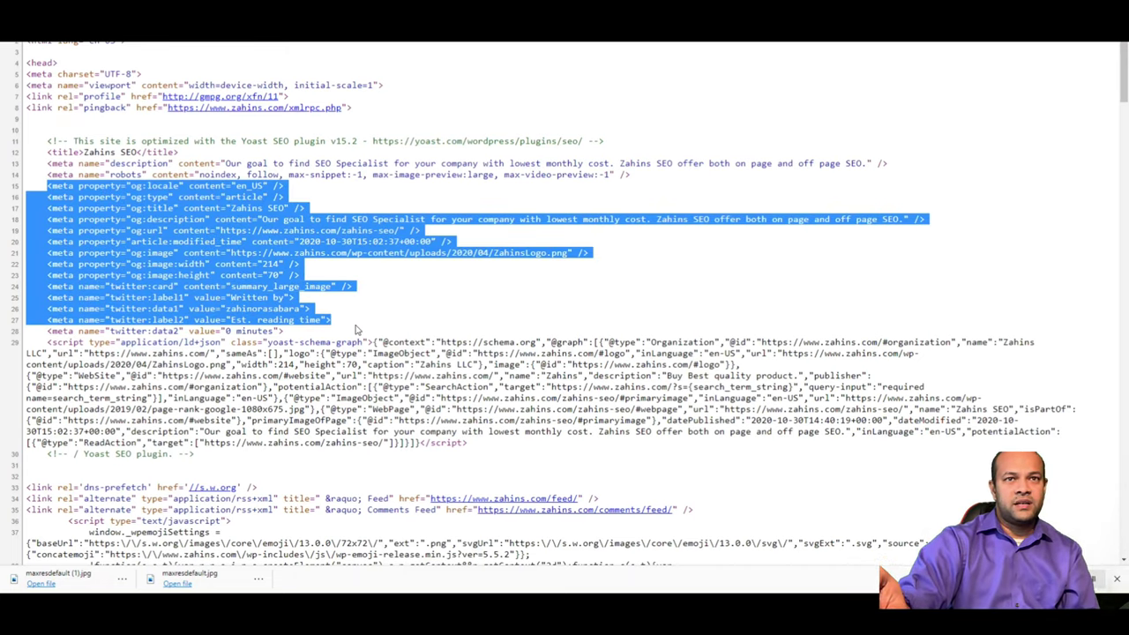
{"action": "left_click", "coordinate": [355, 298]}
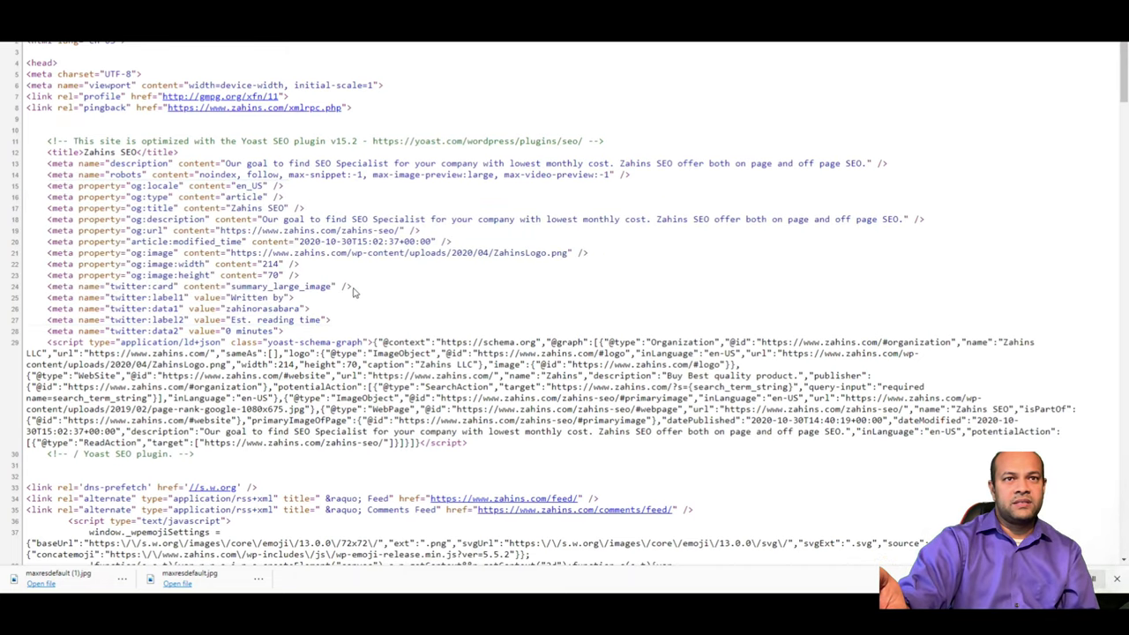
{"action": "double_click", "coordinate": [139, 164]}
{"action": "left_click_drag", "start_coordinate": [228, 163], "coordinate": [865, 162]}
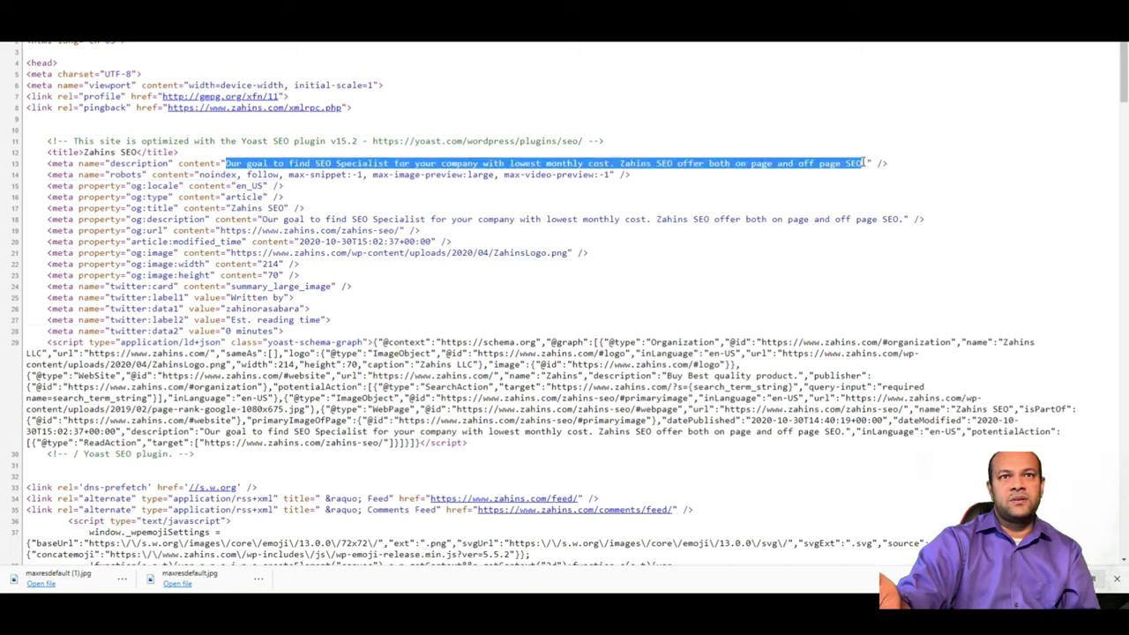
{"action": "left_click", "coordinate": [597, 206]}
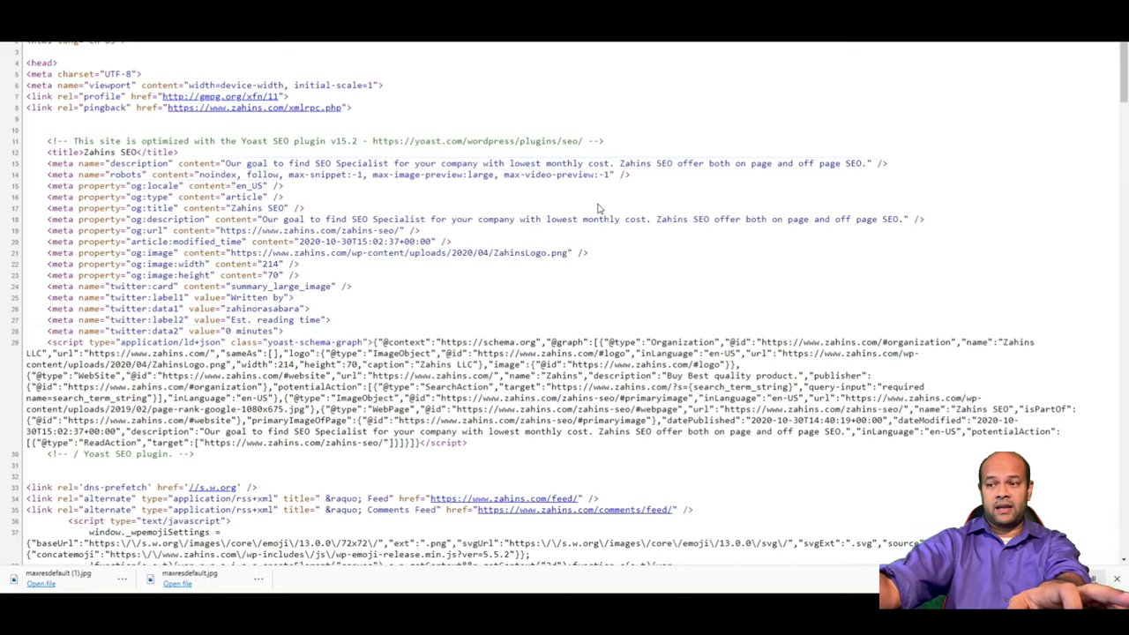
- Examine the robots meta tag in the page source, checking its index and follow directives
{"action": "key", "text": "ctrl+plus"}
{"action": "key", "text": "ctrl+plus"}
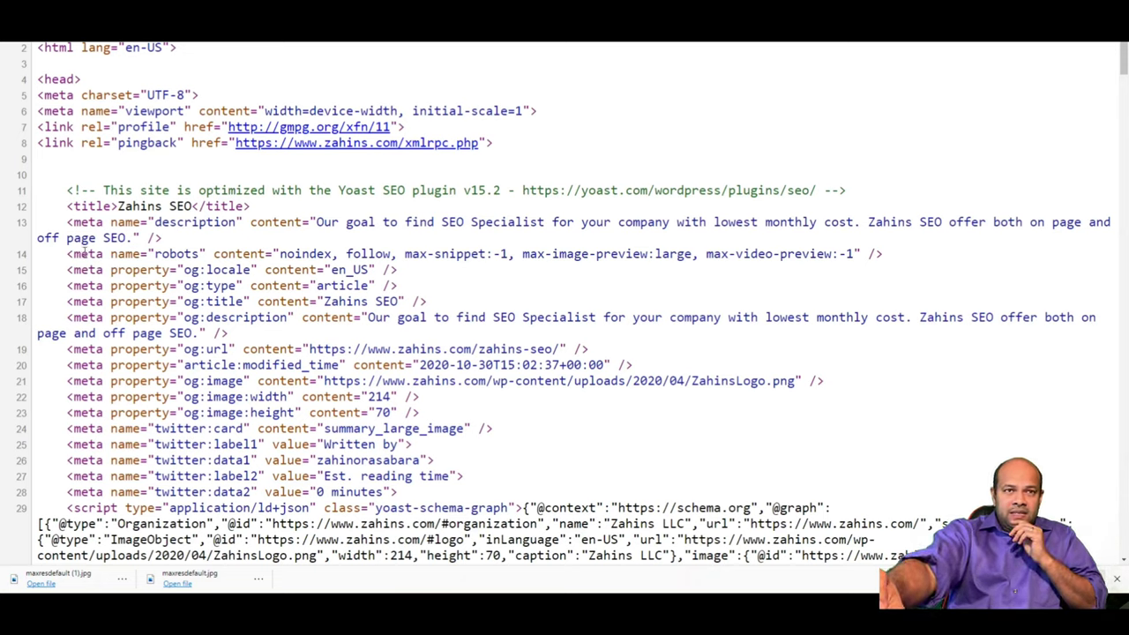
{"action": "left_click_drag", "start_coordinate": [68, 254], "coordinate": [902, 253]}
{"action": "left_click", "coordinate": [149, 253]}
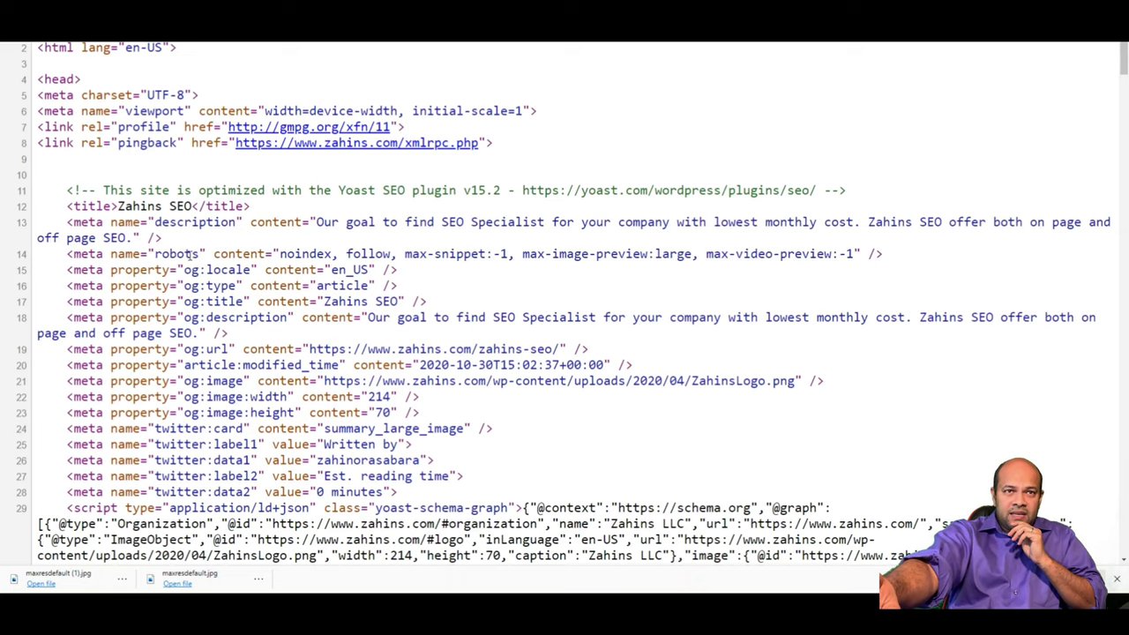
{"action": "left_click_drag", "start_coordinate": [156, 254], "coordinate": [201, 254]}
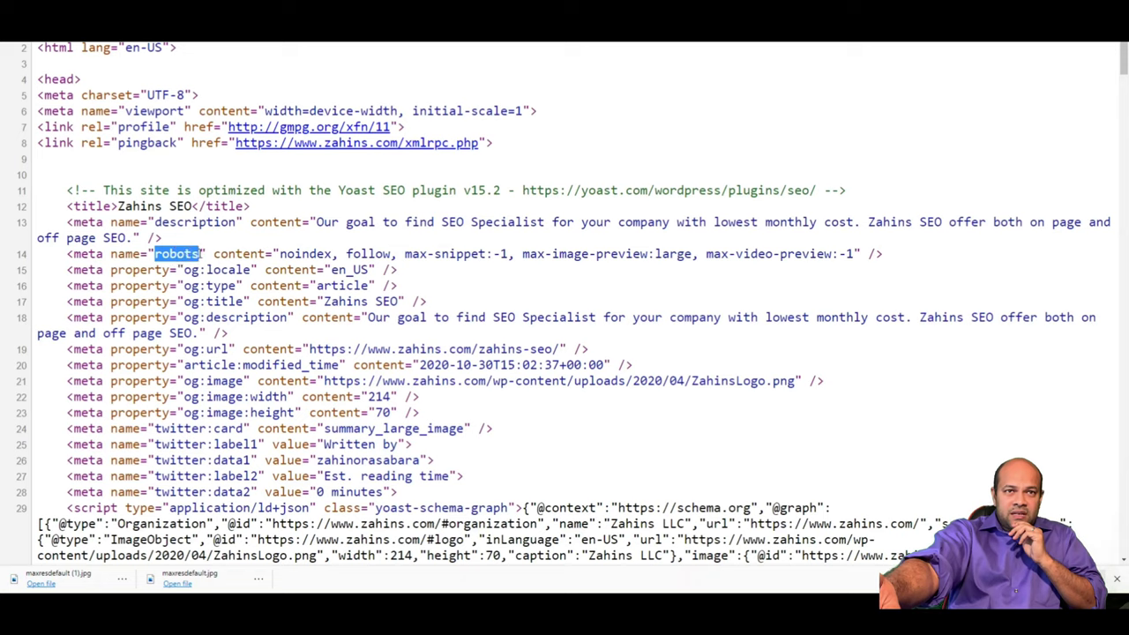
{"action": "left_click", "coordinate": [325, 253]}
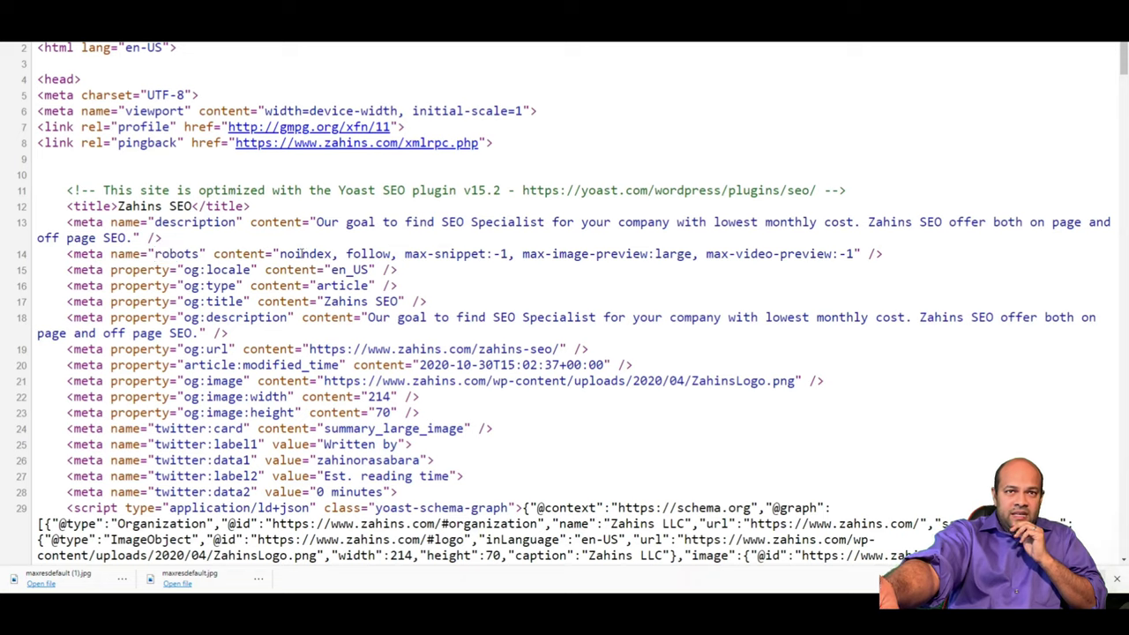
{"action": "left_click_drag", "start_coordinate": [281, 254], "coordinate": [393, 254]}
{"action": "left_click", "coordinate": [350, 254]}
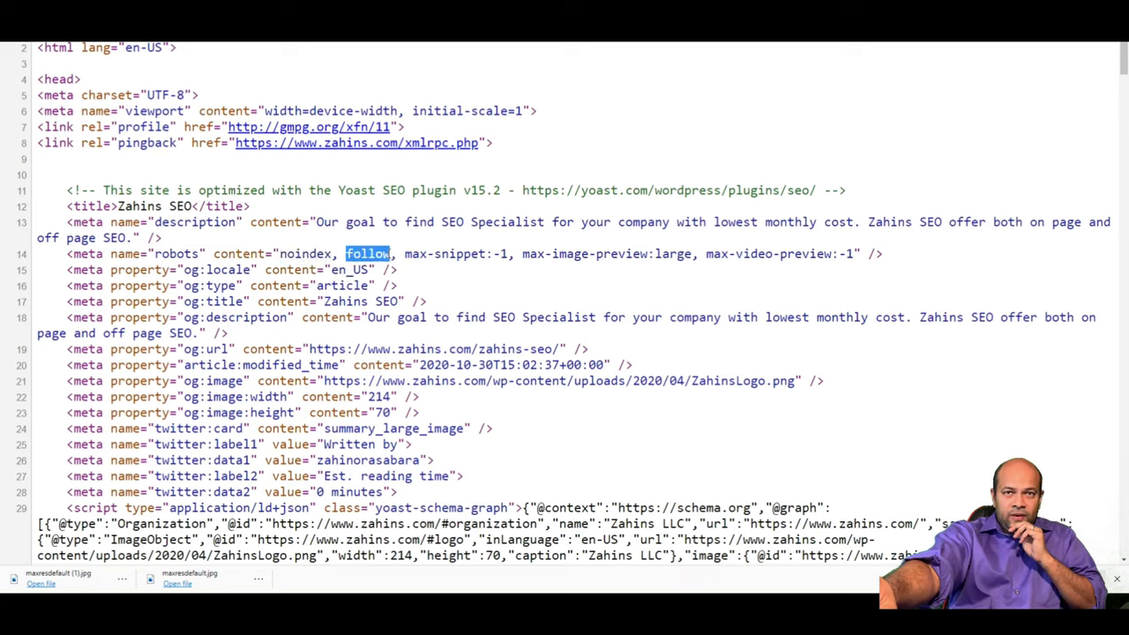
{"action": "left_click", "coordinate": [352, 255]}
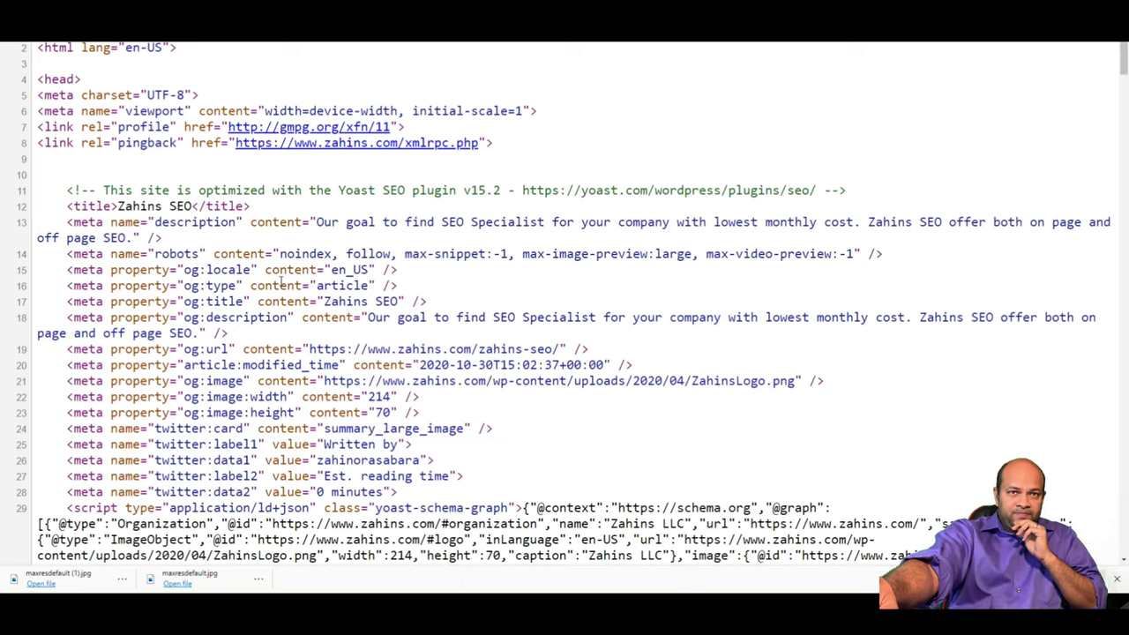
{"action": "left_click", "coordinate": [342, 254]}
{"action": "left_click_drag", "start_coordinate": [346, 254], "coordinate": [332, 254]}
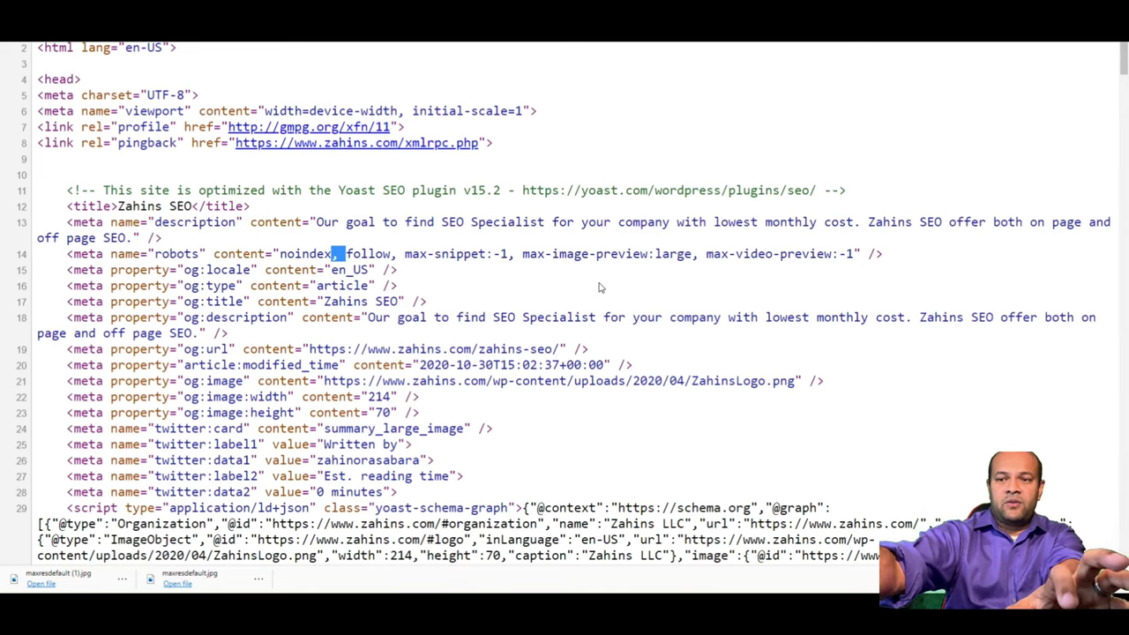
{"action": "key", "text": "ctrl+minus"}
{"action": "key", "text": "ctrl+minus"}
{"action": "key", "text": "ctrl+minus"}
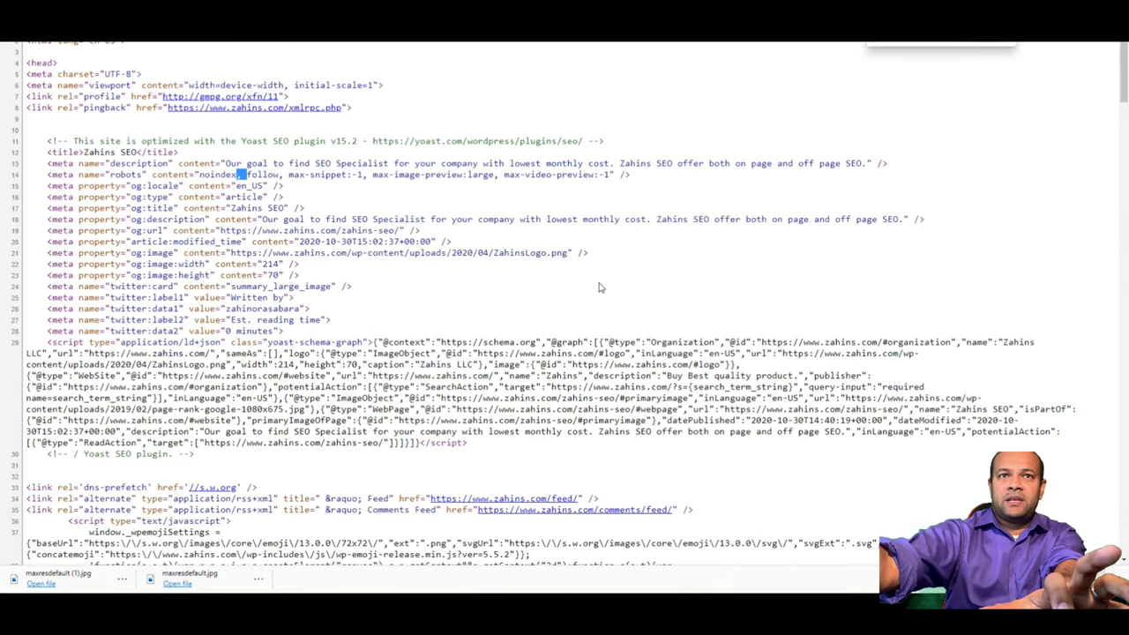
{"action": "left_click", "coordinate": [141, 198]}
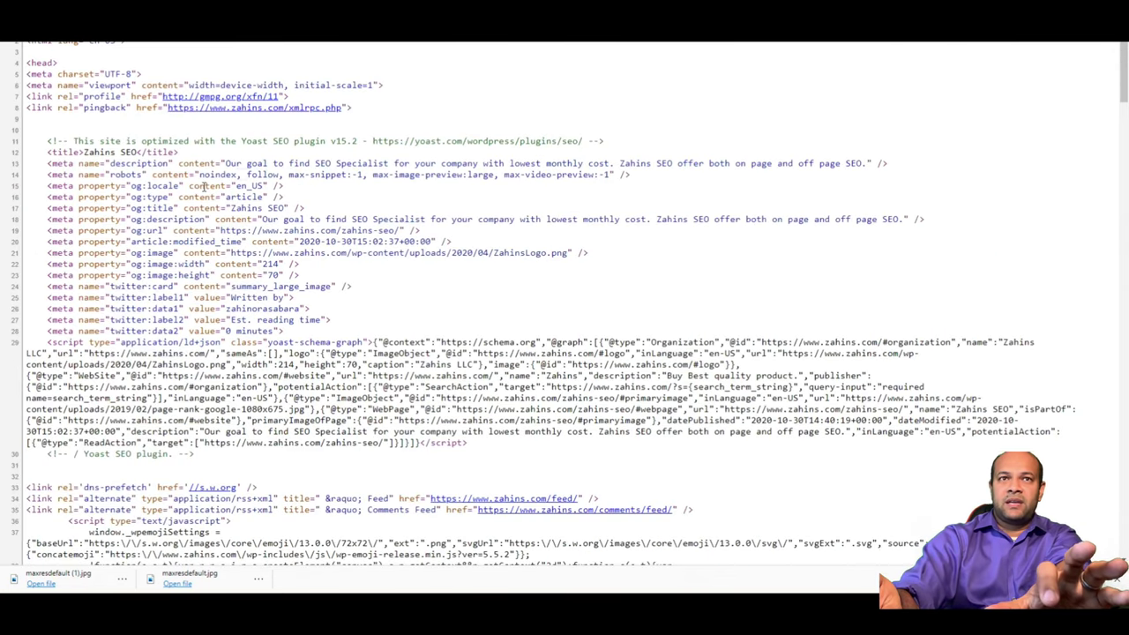
{"action": "left_click_drag", "start_coordinate": [47, 174], "coordinate": [636, 178]}
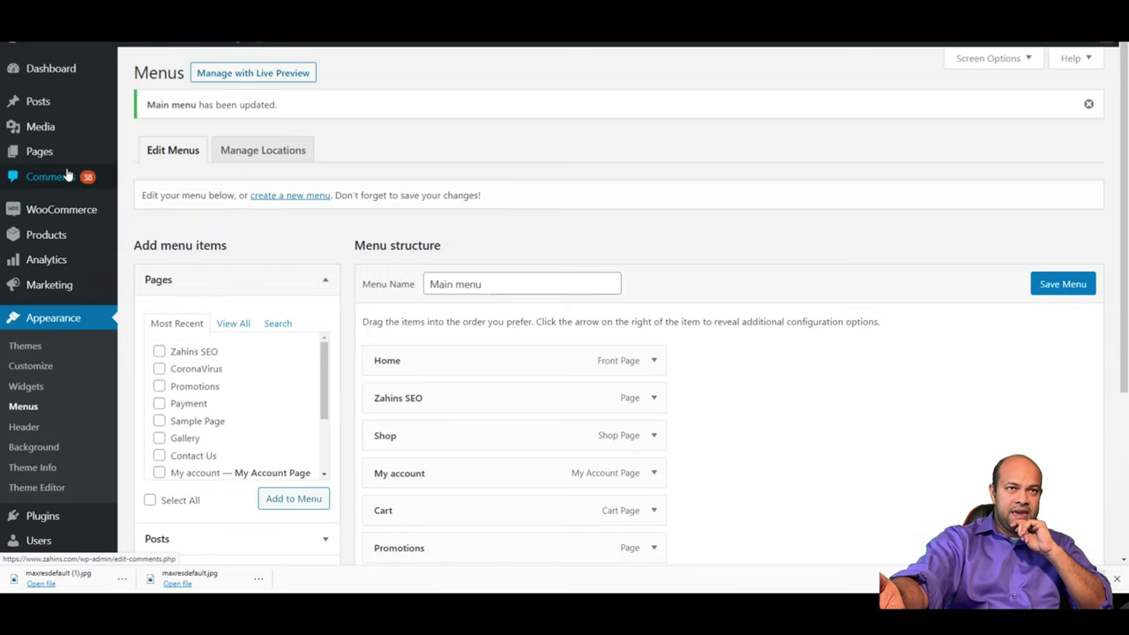
- In WordPress Reading settings, disable "Discourage search engines from indexing this site" and save the changes
{"action": "scroll", "coordinate": [46, 301], "scroll_direction": "down", "scroll_amount": 3}
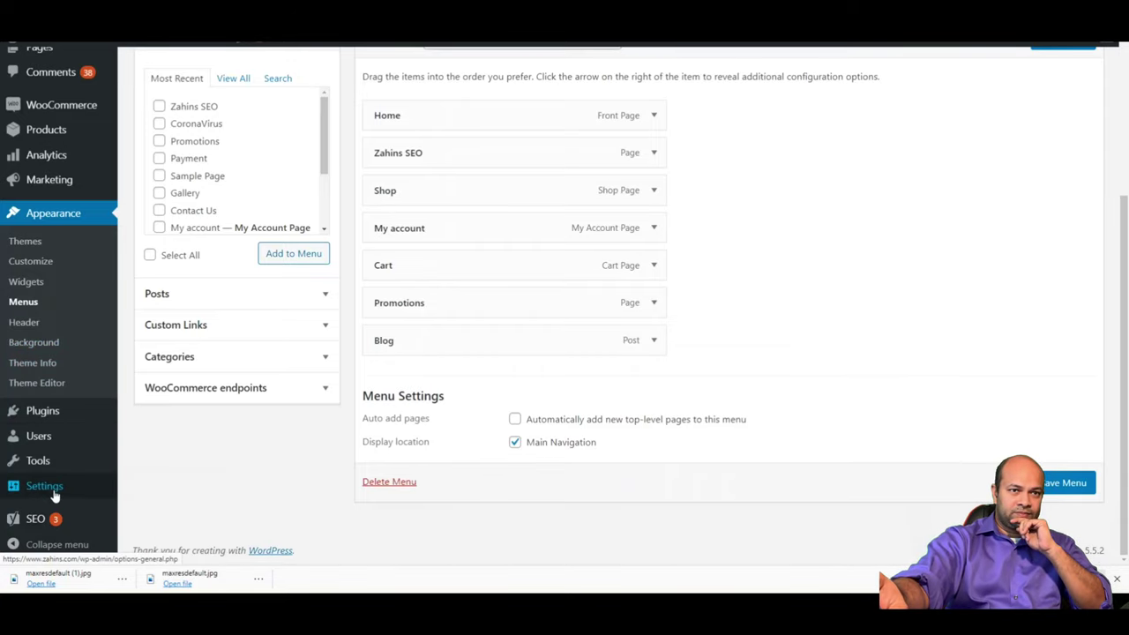
{"action": "mouse_move", "coordinate": [50, 488]}
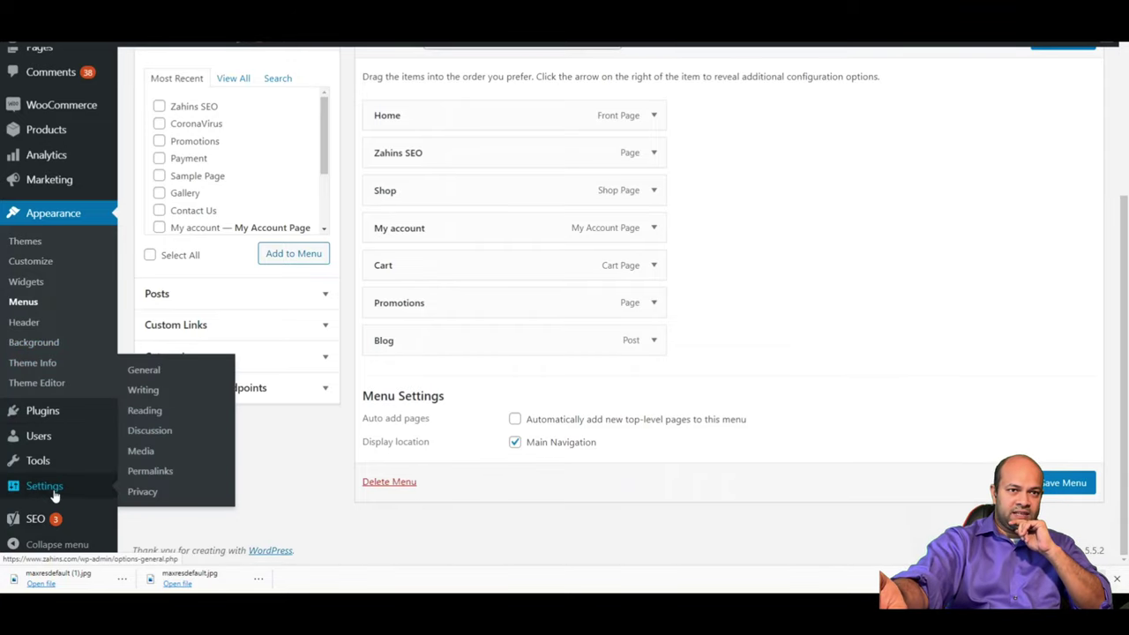
{"action": "left_click", "coordinate": [145, 416]}
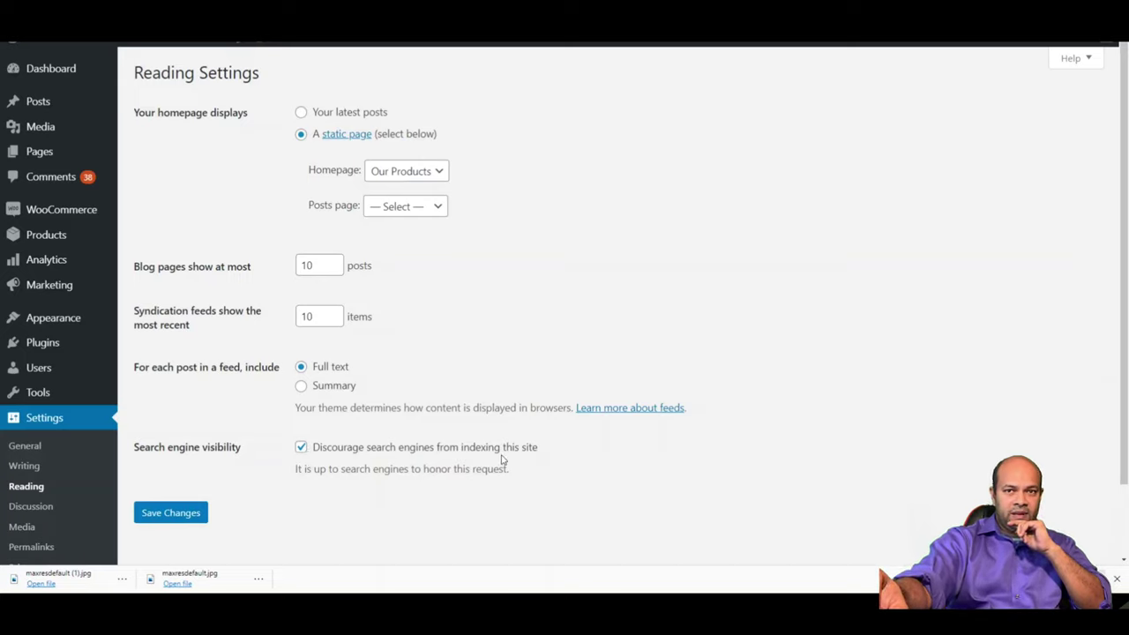
{"action": "left_click", "coordinate": [301, 447]}
{"action": "left_click", "coordinate": [172, 516]}
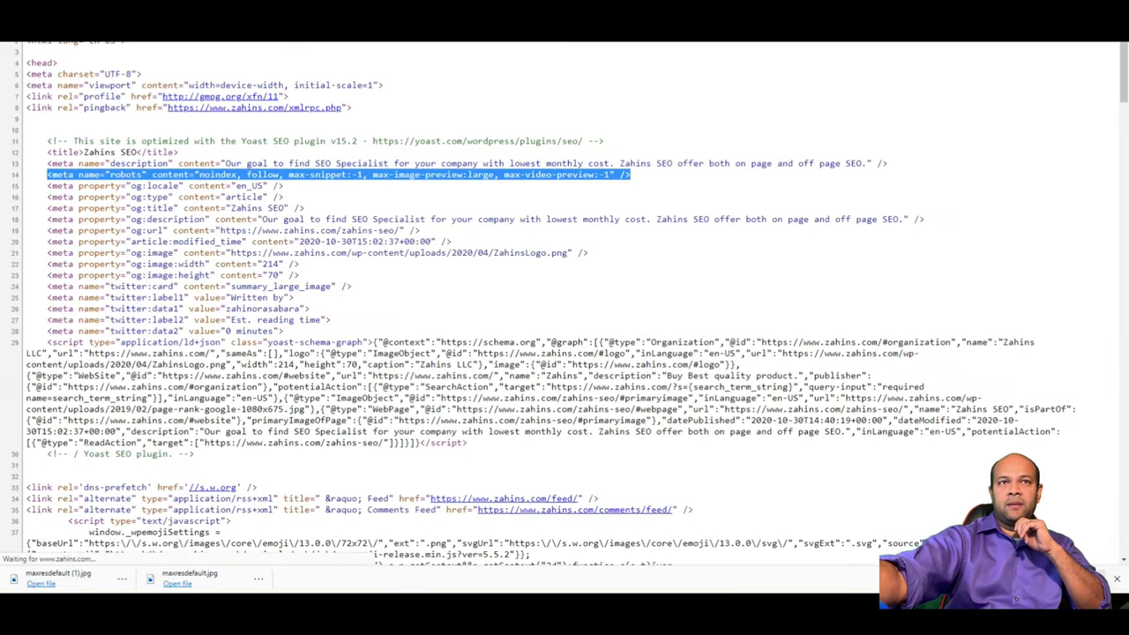
- Reload the Zahins SEO page source and recheck the index and follow directives in the robots meta tag
{"action": "key", "text": "F5"}
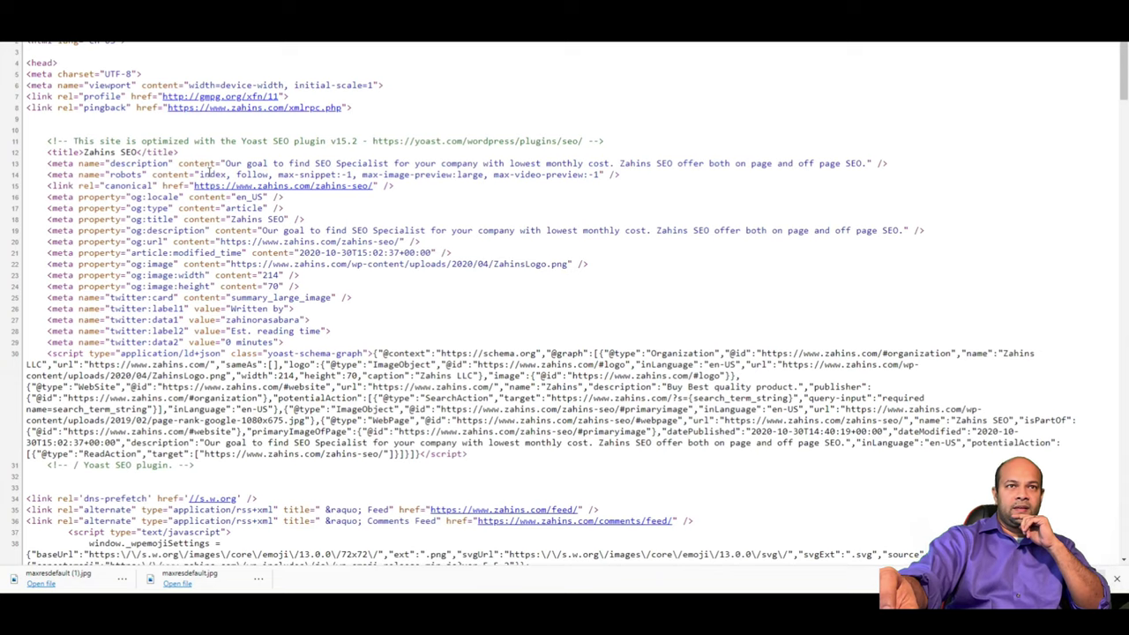
{"action": "left_click_drag", "start_coordinate": [198, 174], "coordinate": [226, 174]}
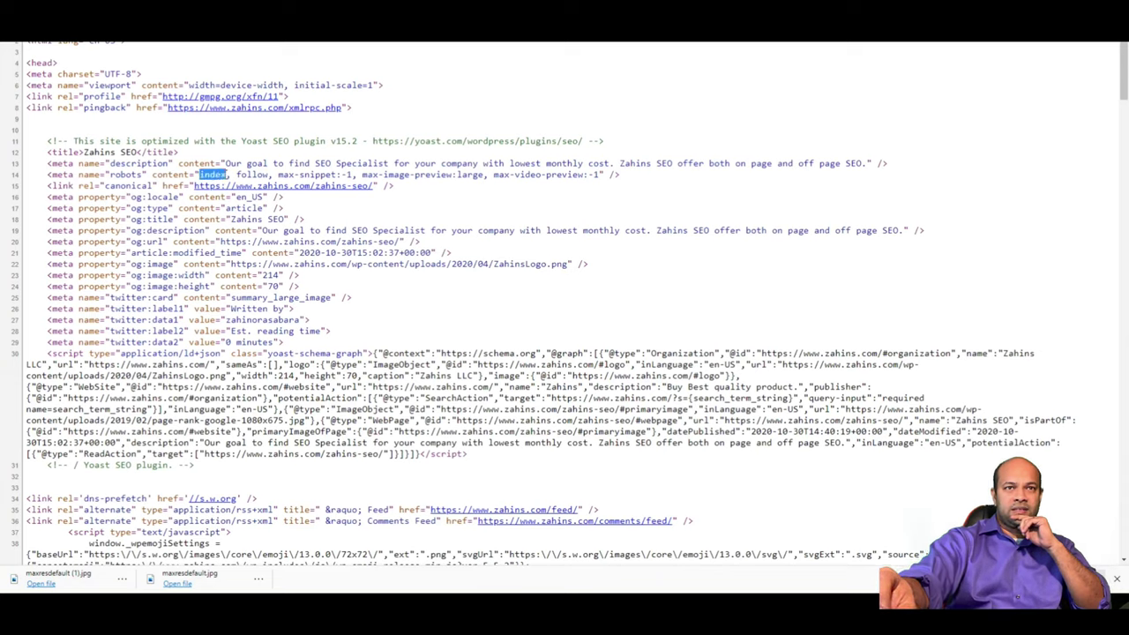
{"action": "left_click", "coordinate": [233, 175]}
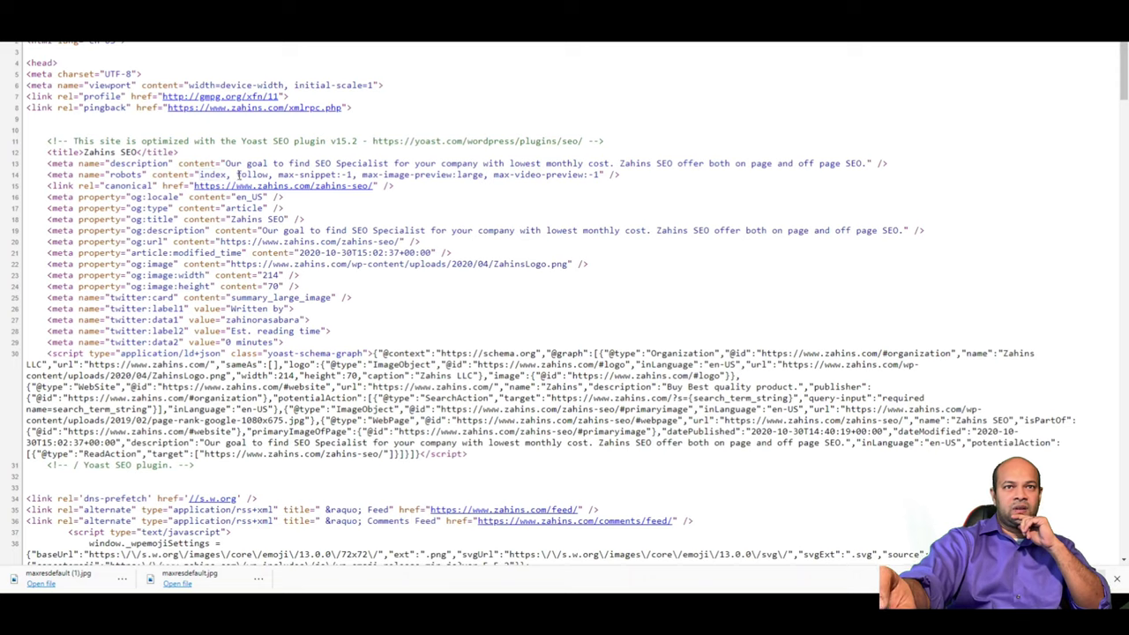
{"action": "left_click_drag", "start_coordinate": [237, 175], "coordinate": [232, 175]}
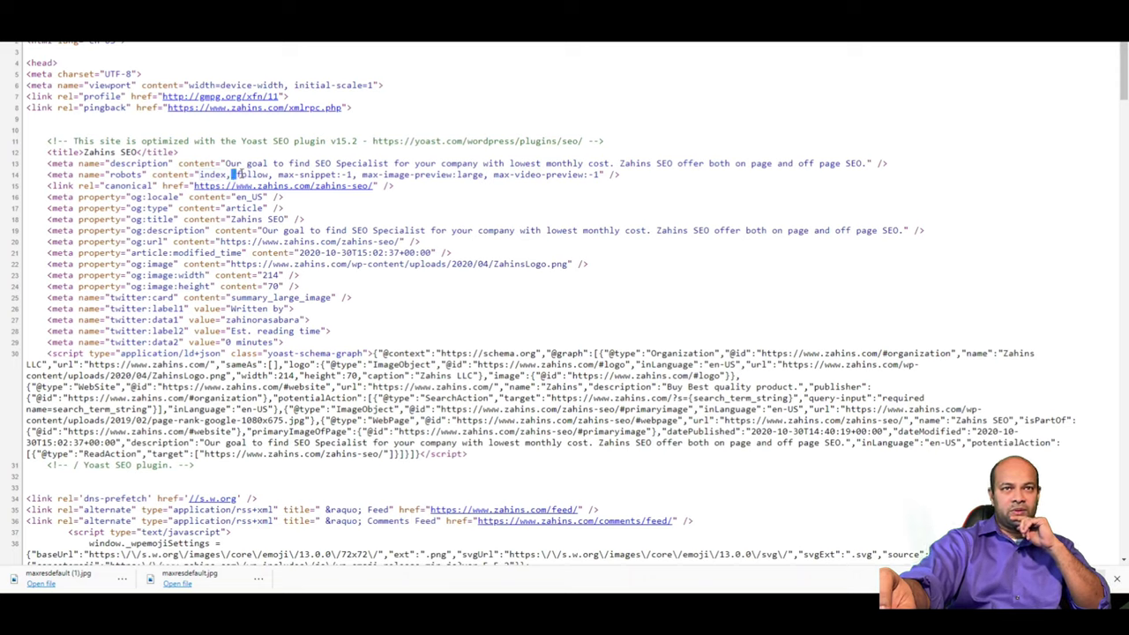
{"action": "double_click", "coordinate": [247, 175]}
{"action": "double_click", "coordinate": [205, 176]}
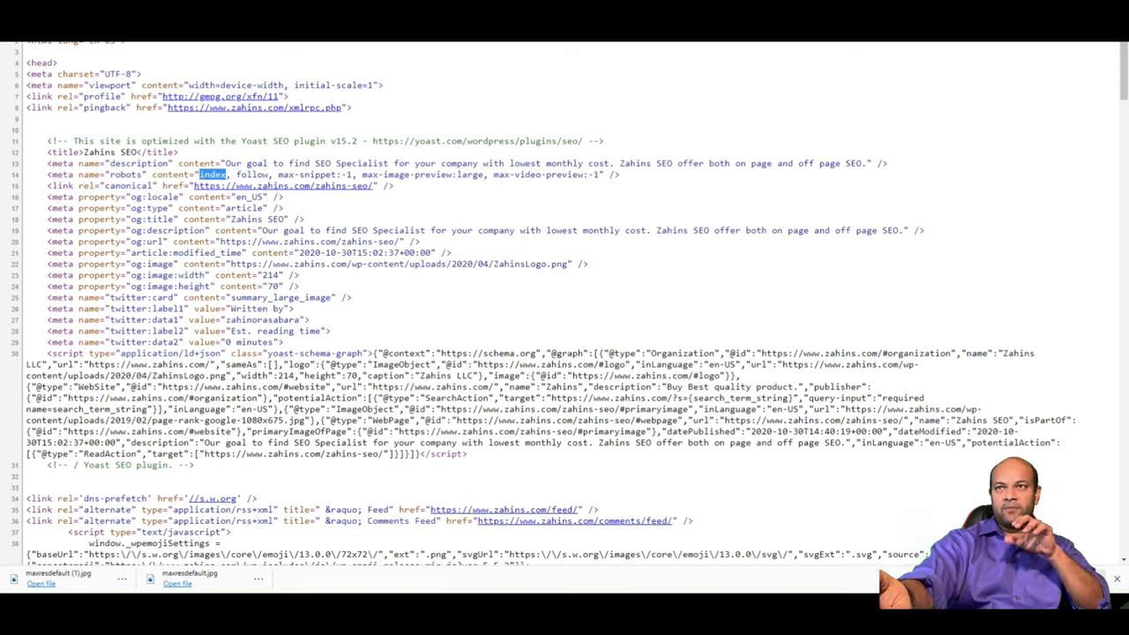
{"action": "scroll", "coordinate": [307, 218], "scroll_direction": "down", "scroll_amount": 20}
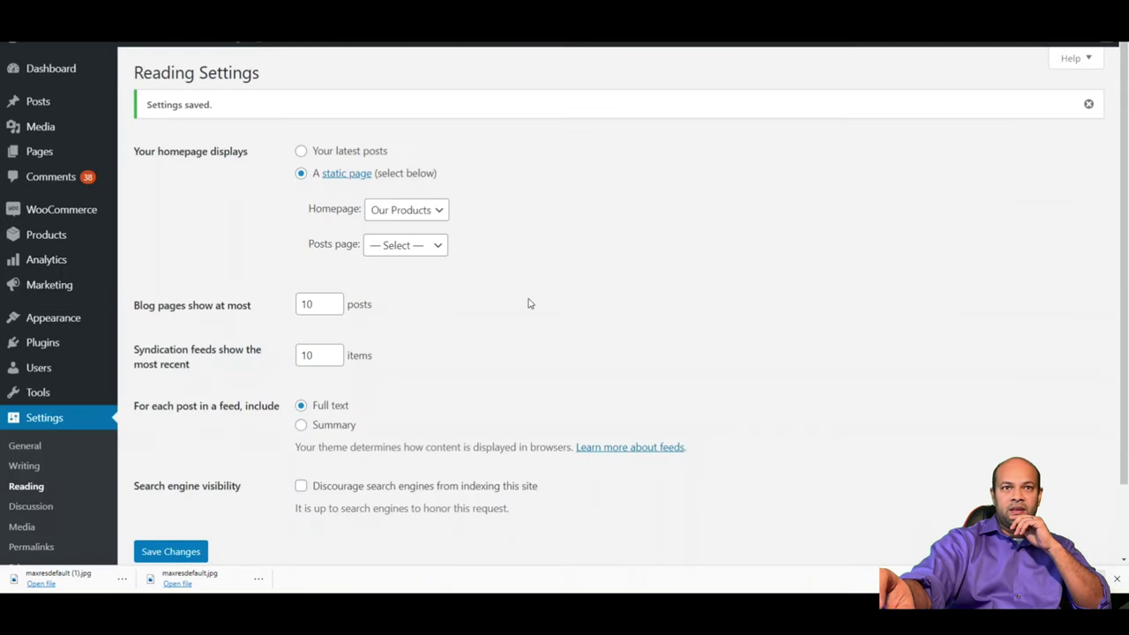
- Return to the WordPress Reading settings, open the site's Permalink settings, and examine that page
{"action": "scroll", "coordinate": [533, 396], "scroll_direction": "down", "scroll_amount": 1}
{"action": "scroll", "coordinate": [533, 416], "scroll_direction": "down", "scroll_amount": 1}
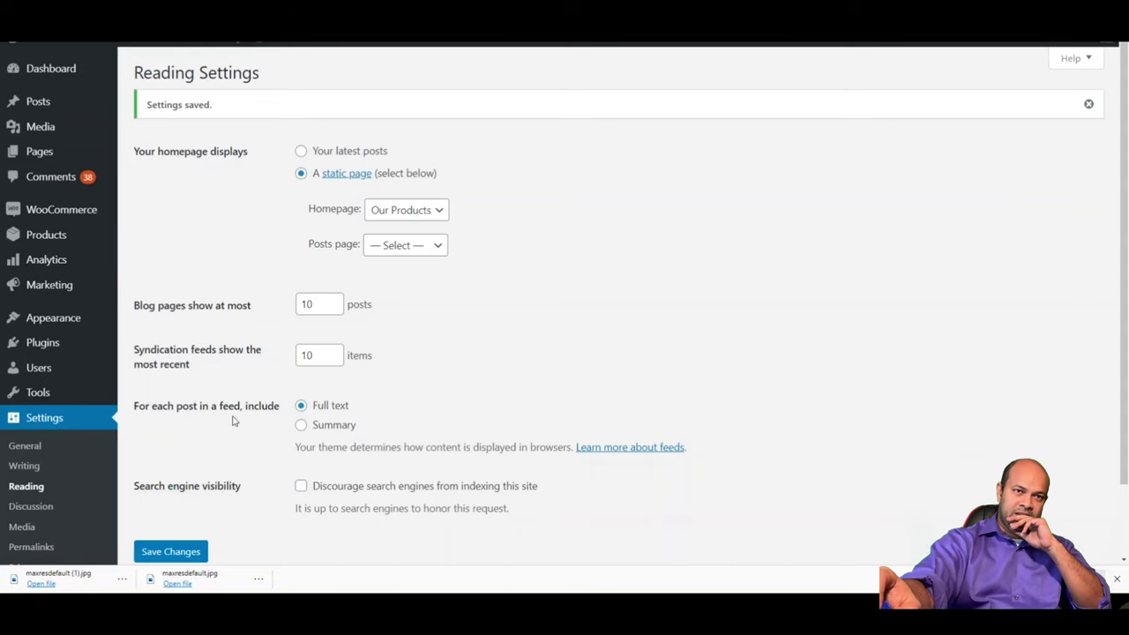
{"action": "scroll", "coordinate": [235, 421], "scroll_direction": "down", "scroll_amount": 1}
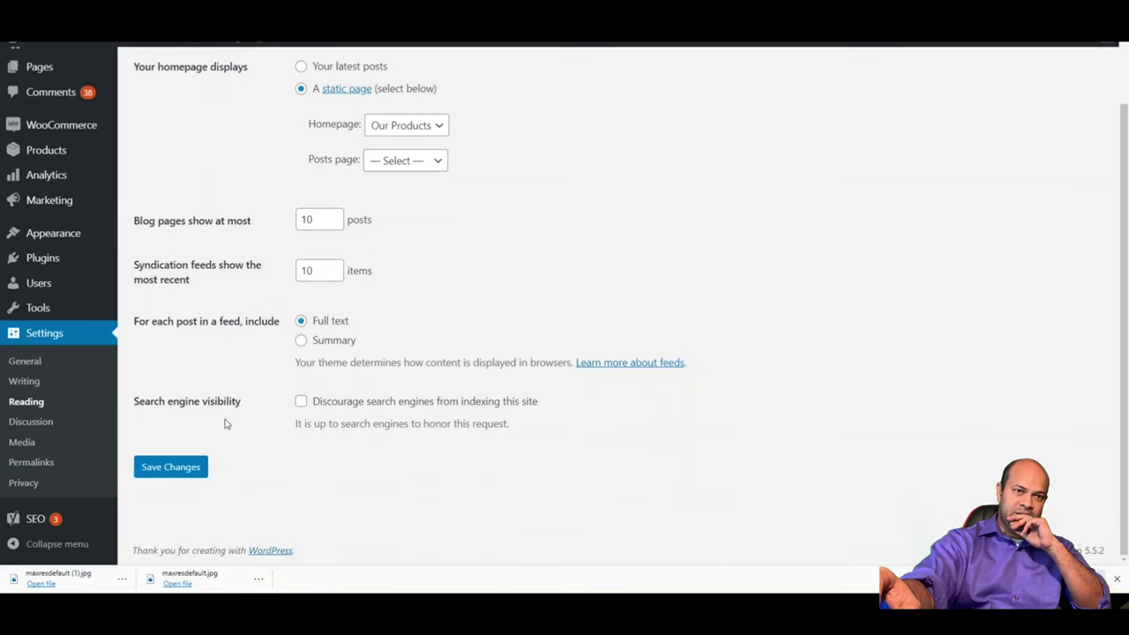
{"action": "left_click", "coordinate": [33, 464]}
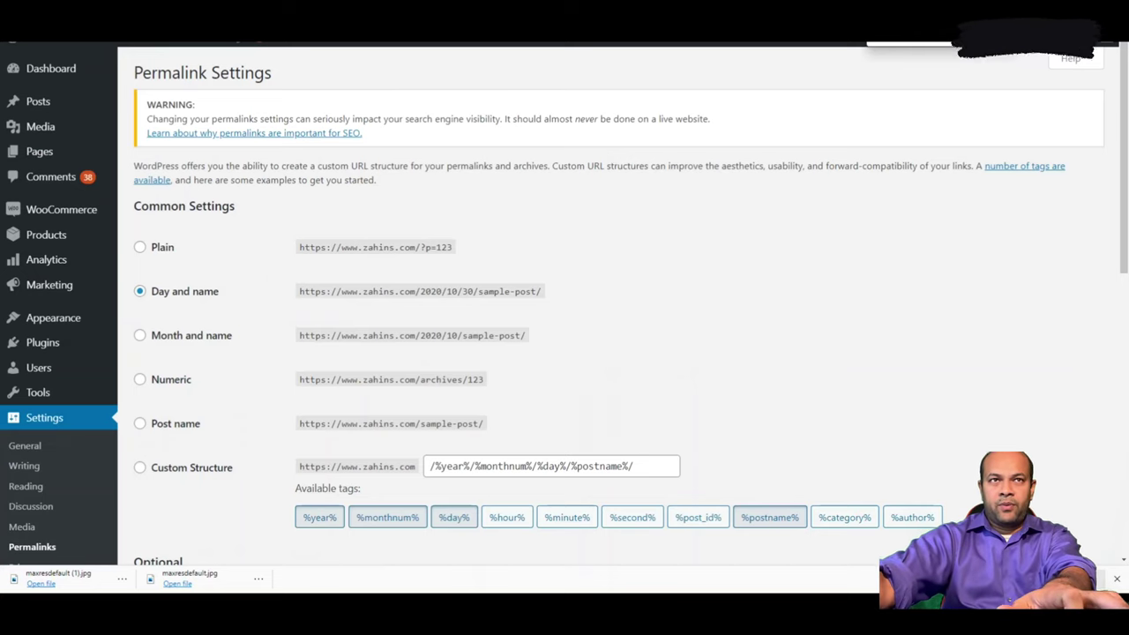
{"action": "key", "text": "ctrl+plus"}
{"action": "key", "text": "ctrl+plus"}
{"action": "key", "text": "ctrl+plus"}
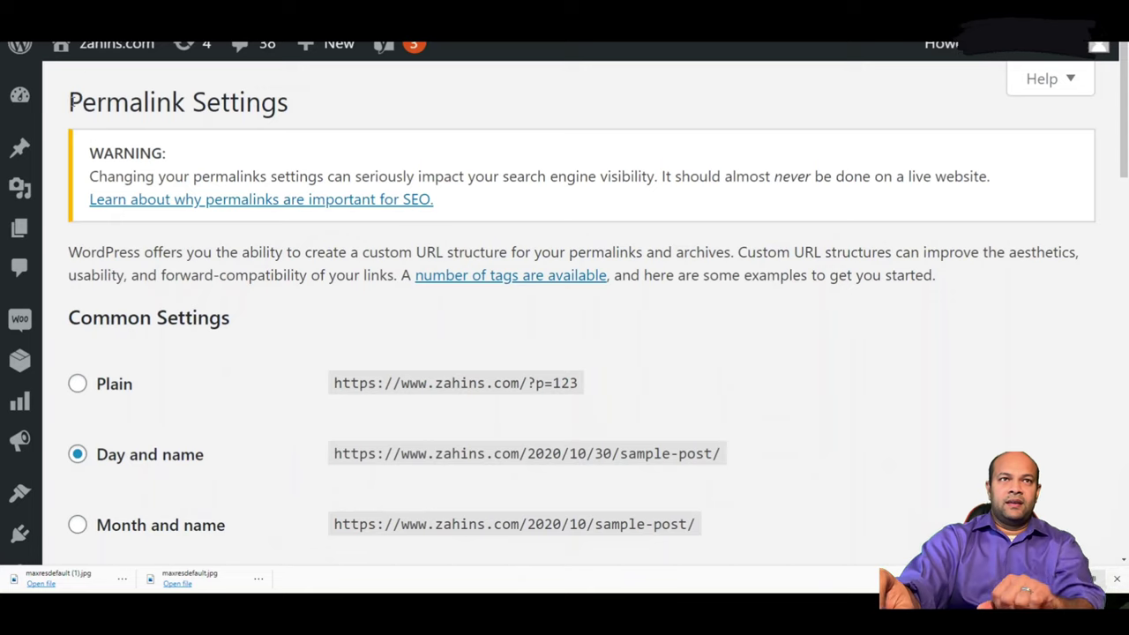
{"action": "left_click_drag", "start_coordinate": [76, 104], "coordinate": [295, 110]}
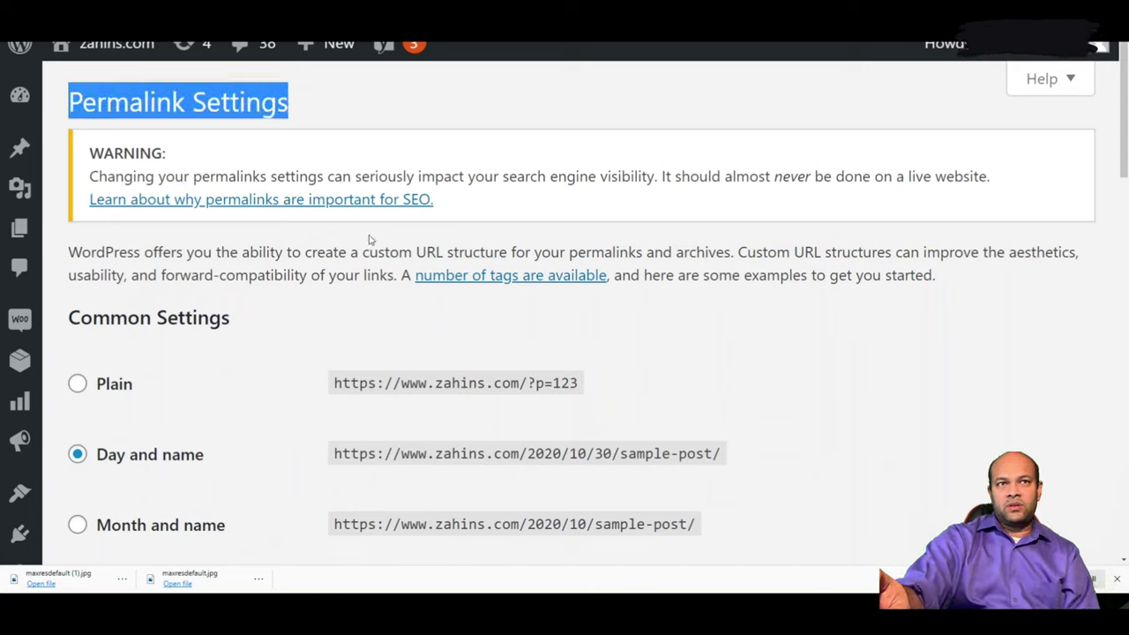
- Choose the Post name structure in the common permalink settings and highlight the sample-post part of its example URL
{"action": "left_click", "coordinate": [182, 104]}
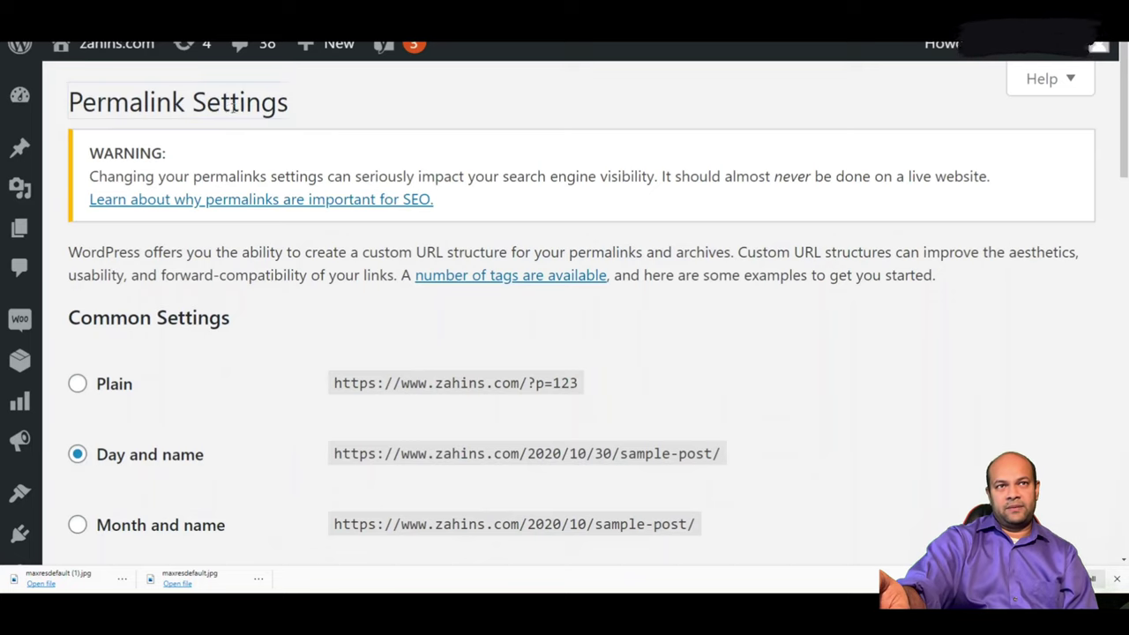
{"action": "scroll", "coordinate": [418, 292], "scroll_direction": "down", "scroll_amount": 4}
{"action": "scroll", "coordinate": [344, 252], "scroll_direction": "up", "scroll_amount": 1}
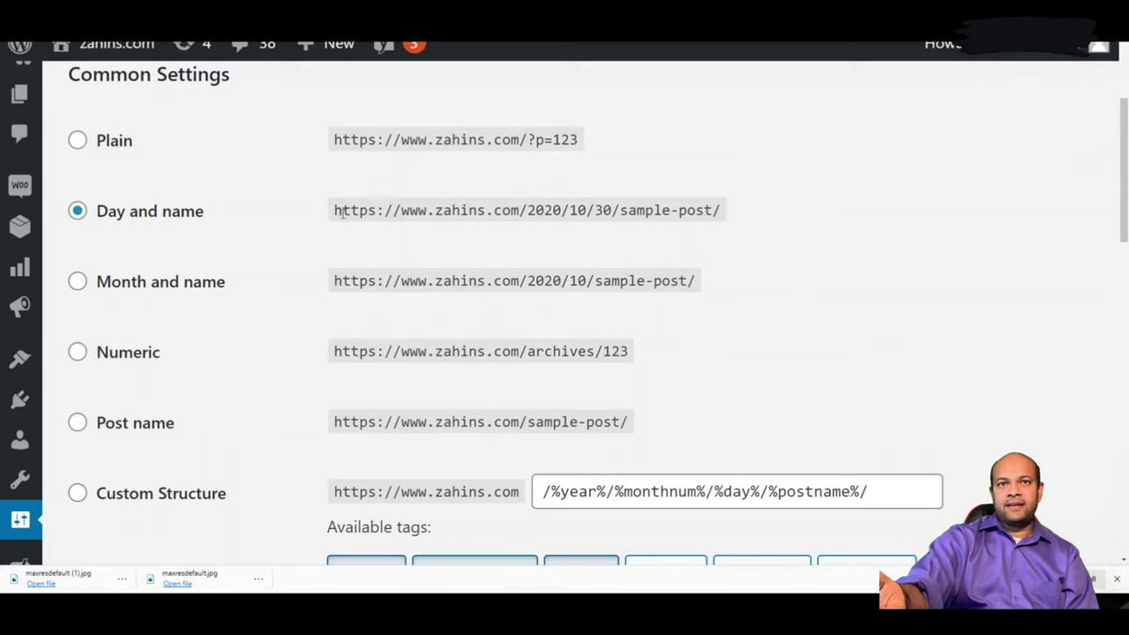
{"action": "left_click_drag", "start_coordinate": [334, 212], "coordinate": [728, 210]}
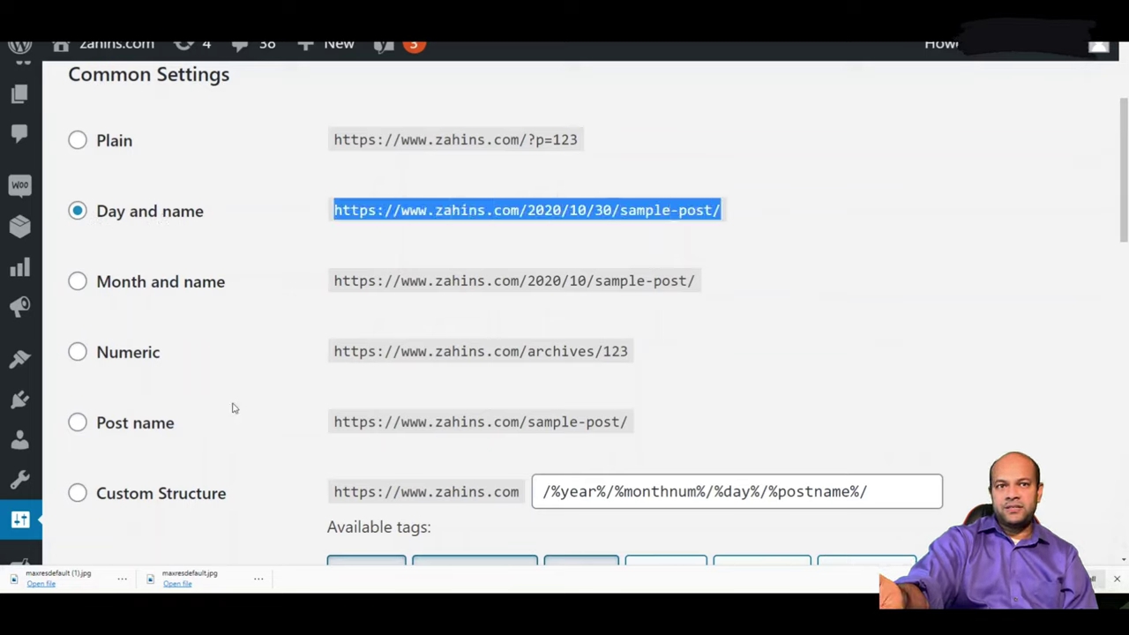
{"action": "scroll", "coordinate": [126, 426], "scroll_direction": "down", "scroll_amount": 1}
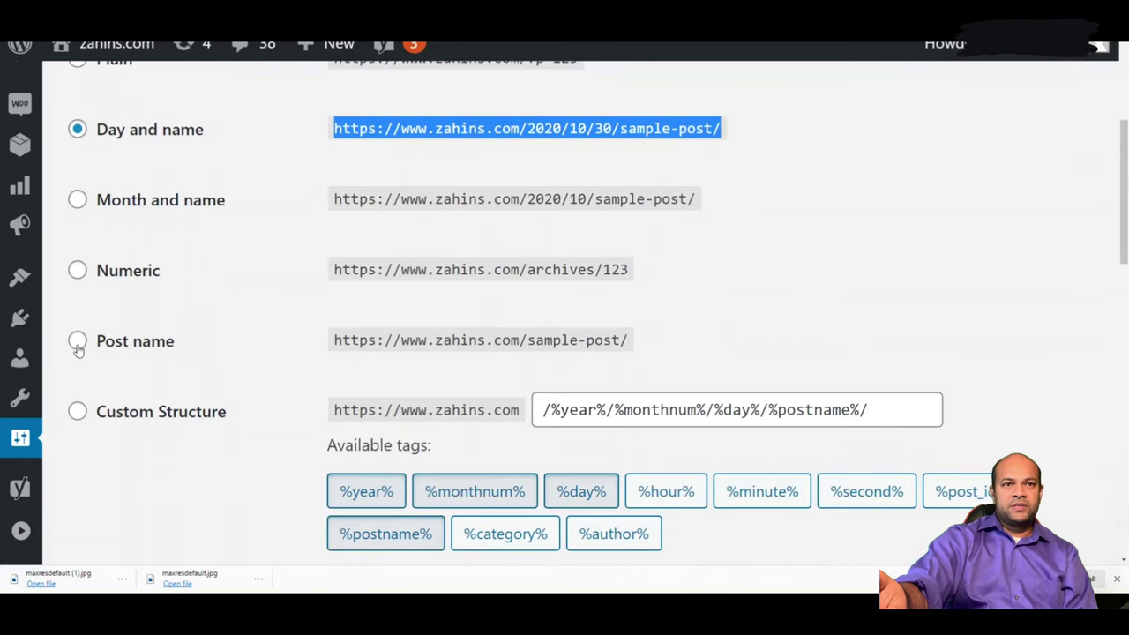
{"action": "left_click", "coordinate": [78, 344]}
{"action": "left_click_drag", "start_coordinate": [527, 340], "coordinate": [620, 341]}
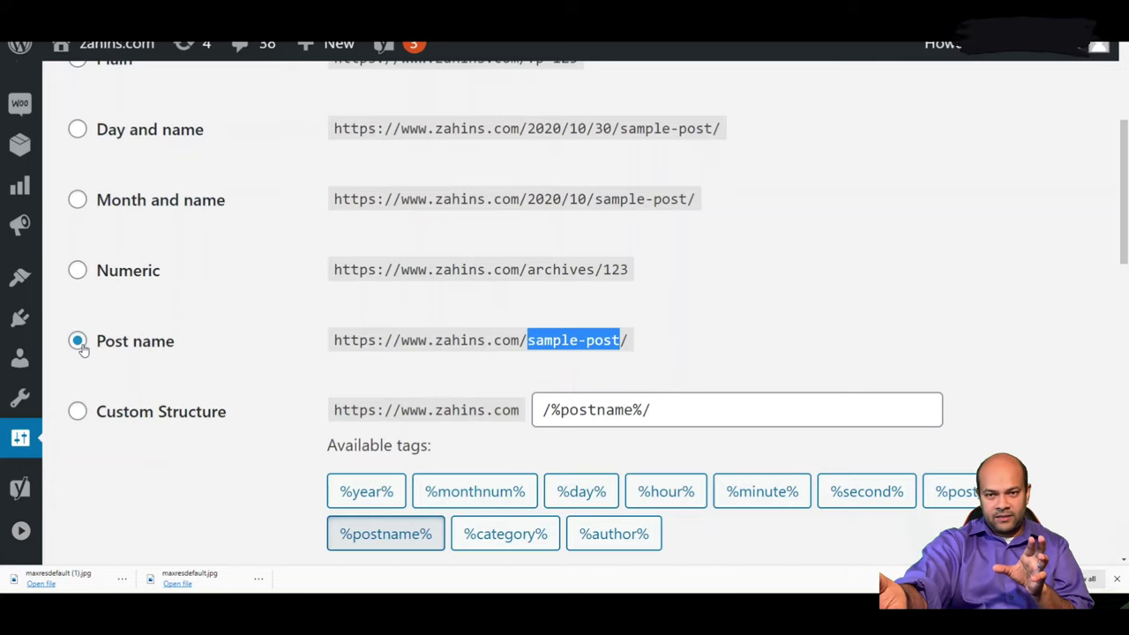
- Examine the rest of the Permalink Settings page, including the optional category and tag bases and the product permalinks
{"action": "scroll", "coordinate": [767, 377], "scroll_direction": "down", "scroll_amount": 5}
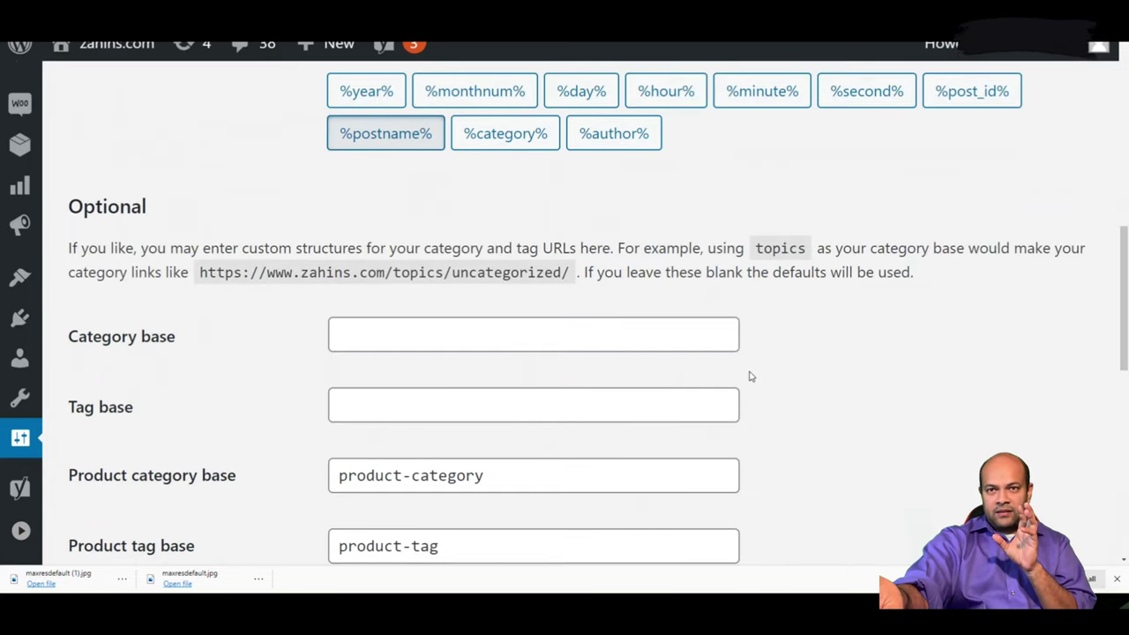
{"action": "scroll", "coordinate": [748, 375], "scroll_direction": "up", "scroll_amount": 6}
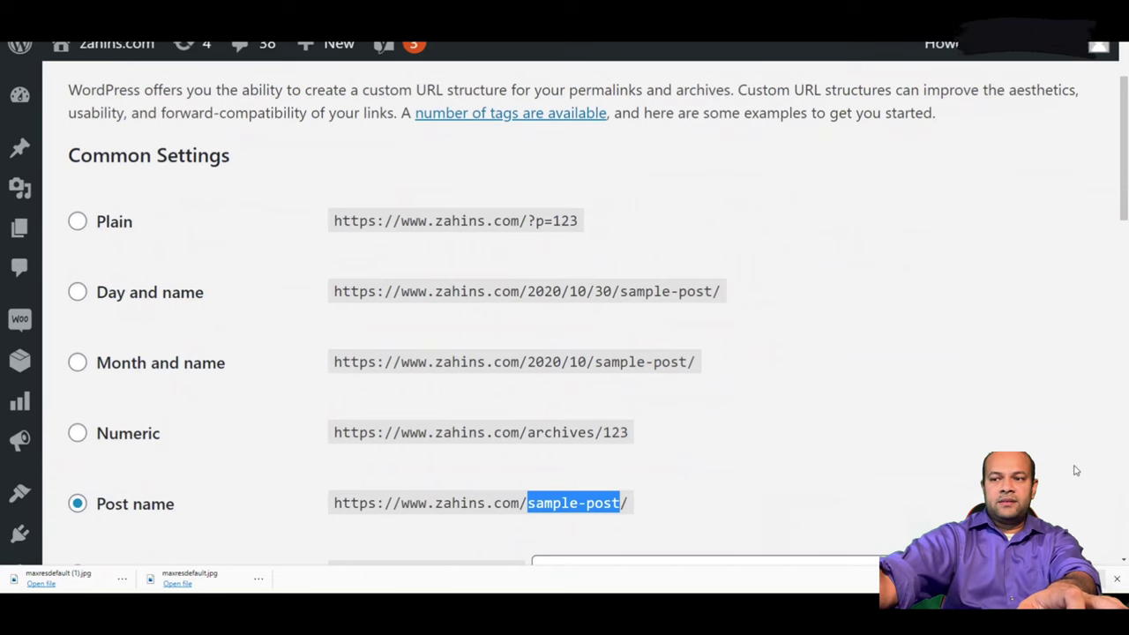
{"action": "key", "text": "ctrl+minus"}
{"action": "key", "text": "ctrl+minus"}
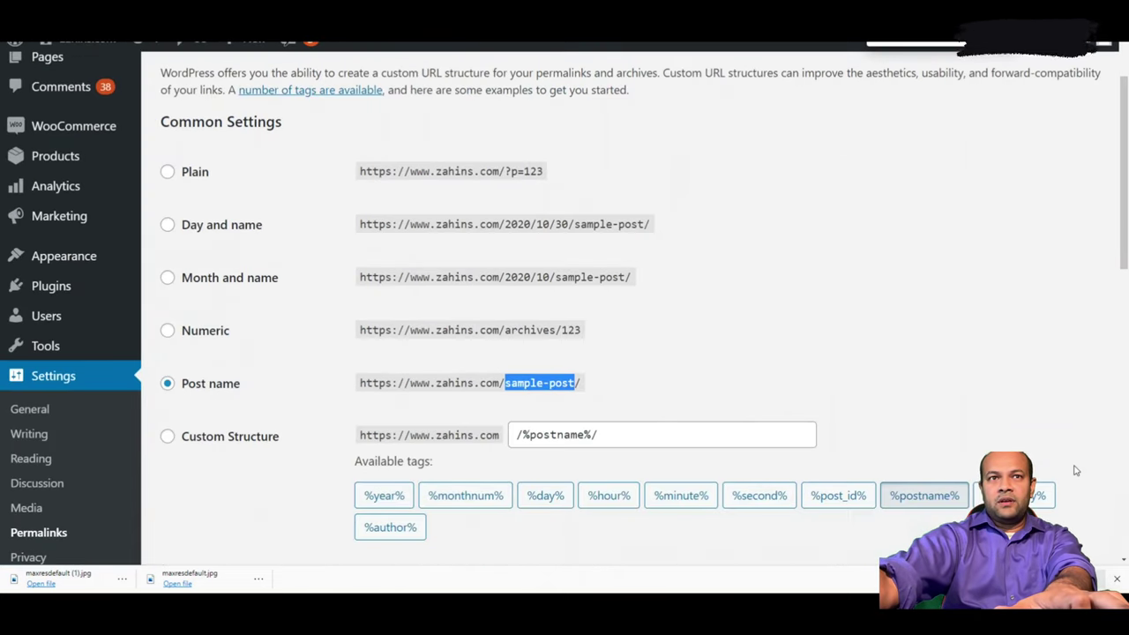
{"action": "key", "text": "ctrl+minus"}
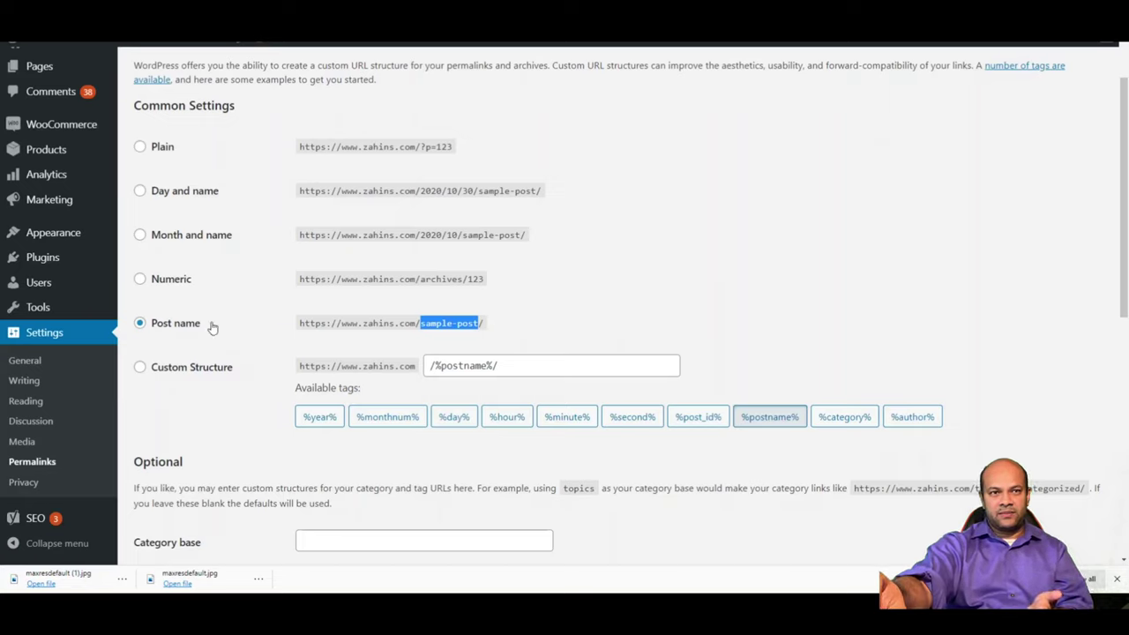
{"action": "scroll", "coordinate": [577, 378], "scroll_direction": "up", "scroll_amount": 1}
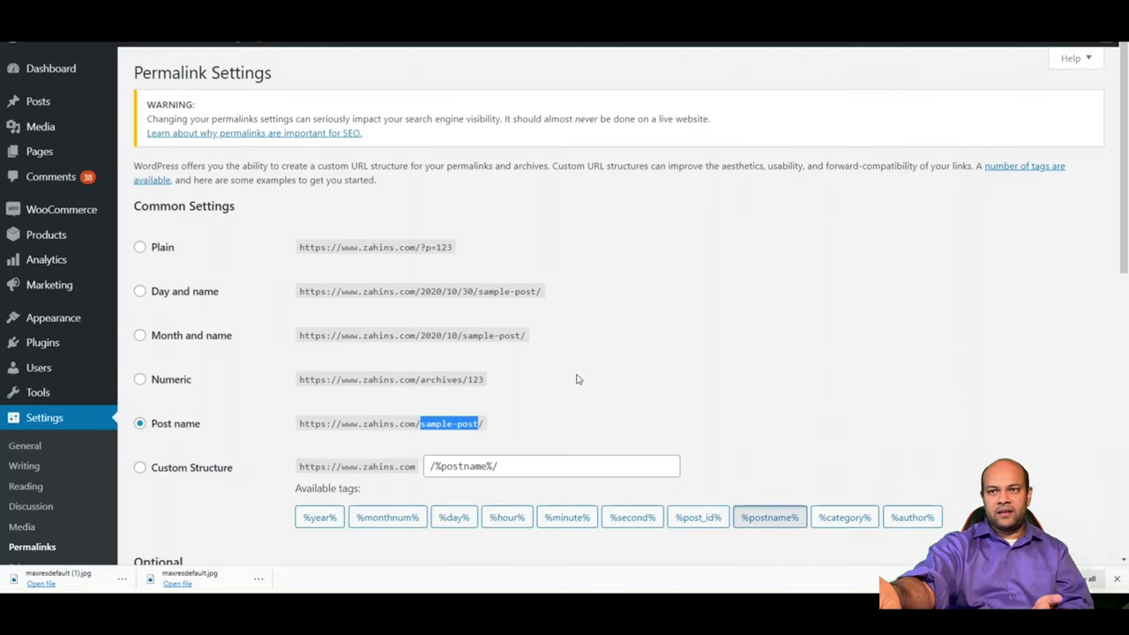
{"action": "scroll", "coordinate": [572, 307], "scroll_direction": "down", "scroll_amount": 4}
{"action": "scroll", "coordinate": [571, 307], "scroll_direction": "down", "scroll_amount": 3}
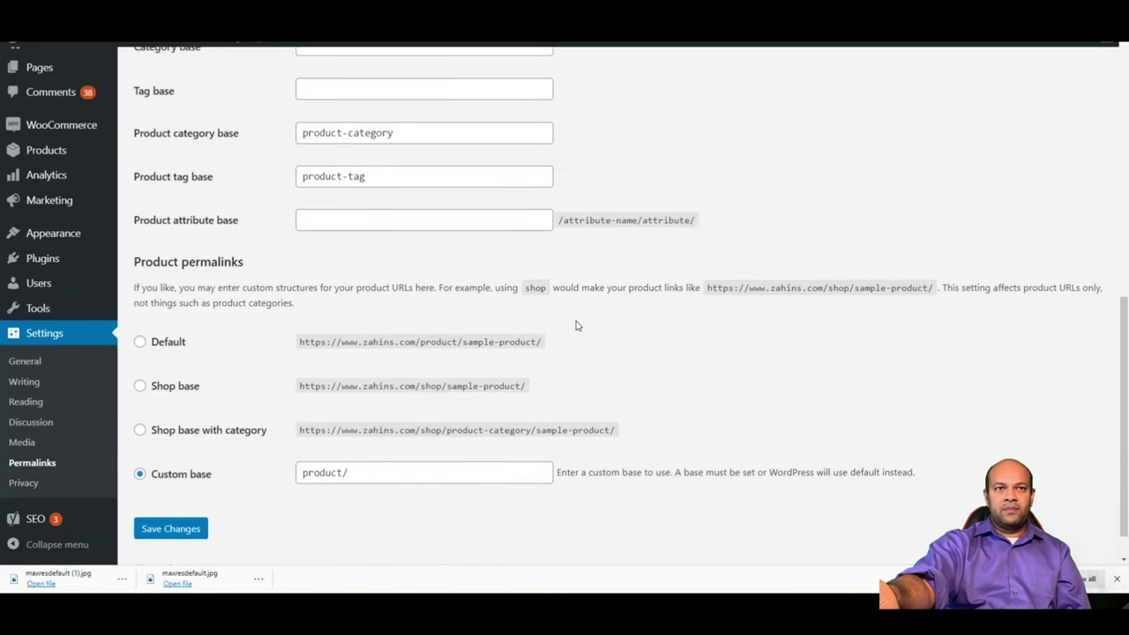
{"action": "scroll", "coordinate": [778, 404], "scroll_direction": "up", "scroll_amount": 7}
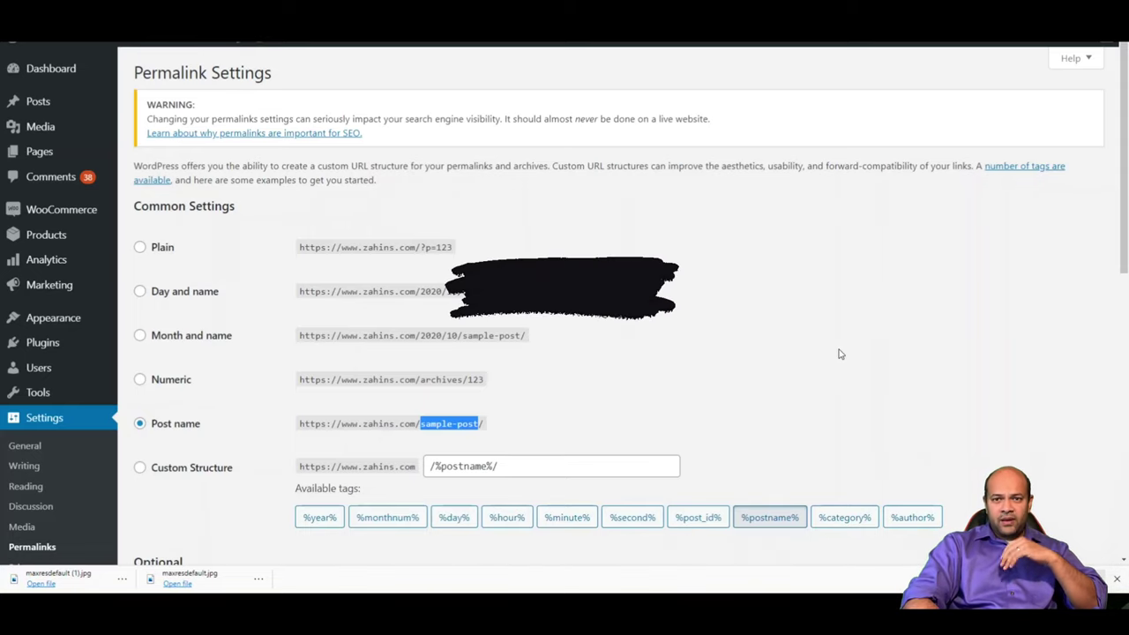
- Log out of the WordPress admin account and log back in with the prefilled credentials
{"action": "mouse_move", "coordinate": [1049, 41]}
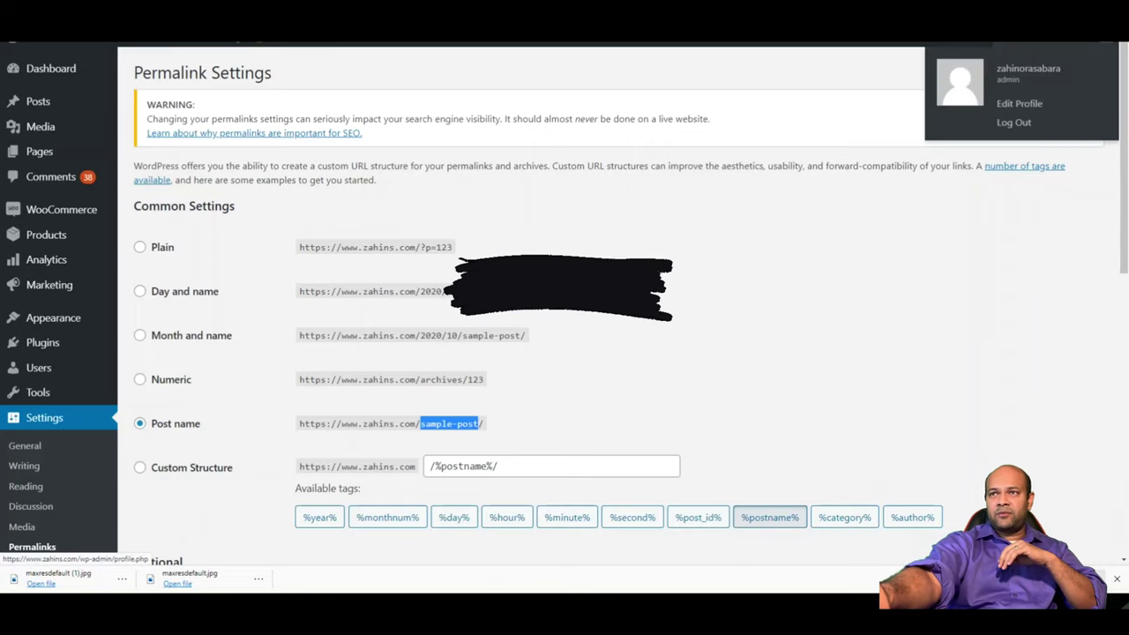
{"action": "left_click", "coordinate": [1014, 123]}
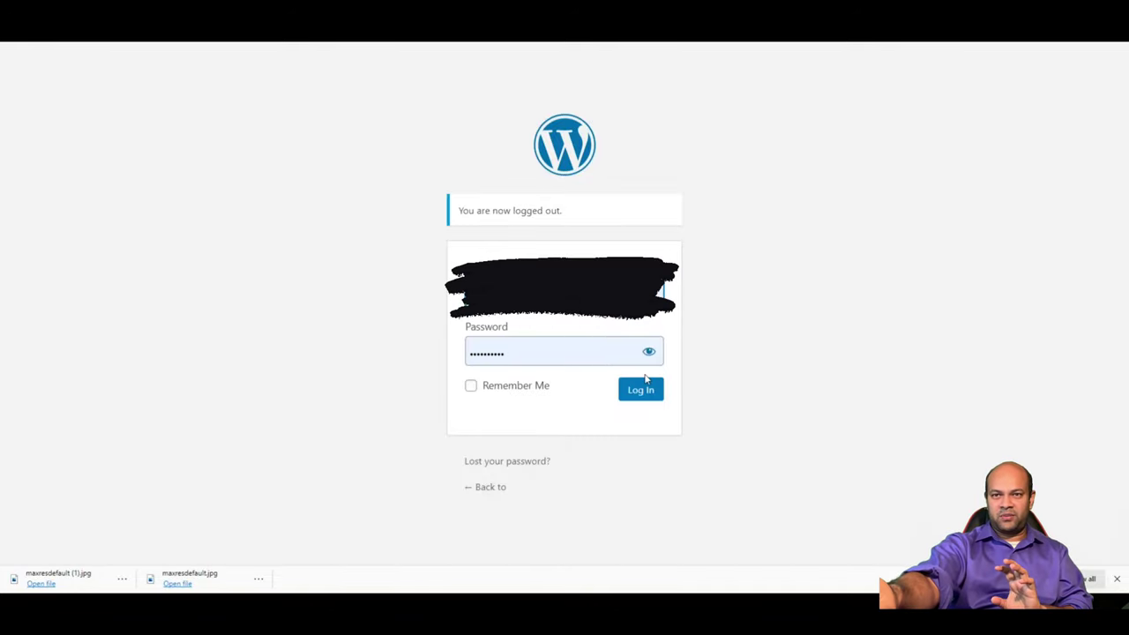
{"action": "left_click", "coordinate": [638, 399]}
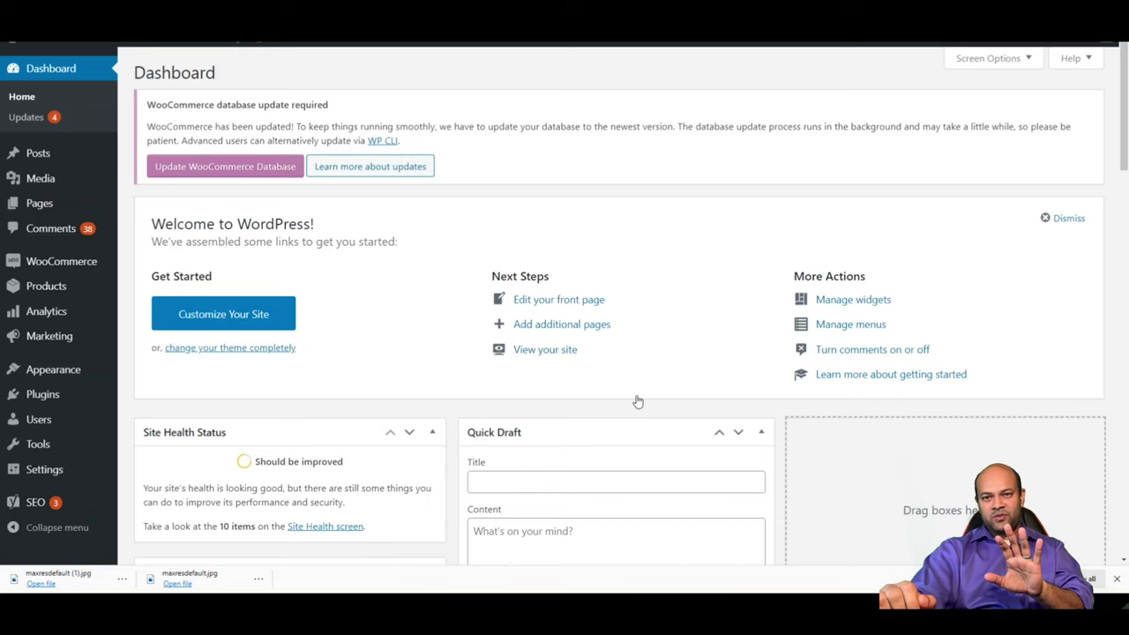
- Find the Zahins SEO page in the list of all pages and open it for editing
{"action": "mouse_move", "coordinate": [40, 217]}
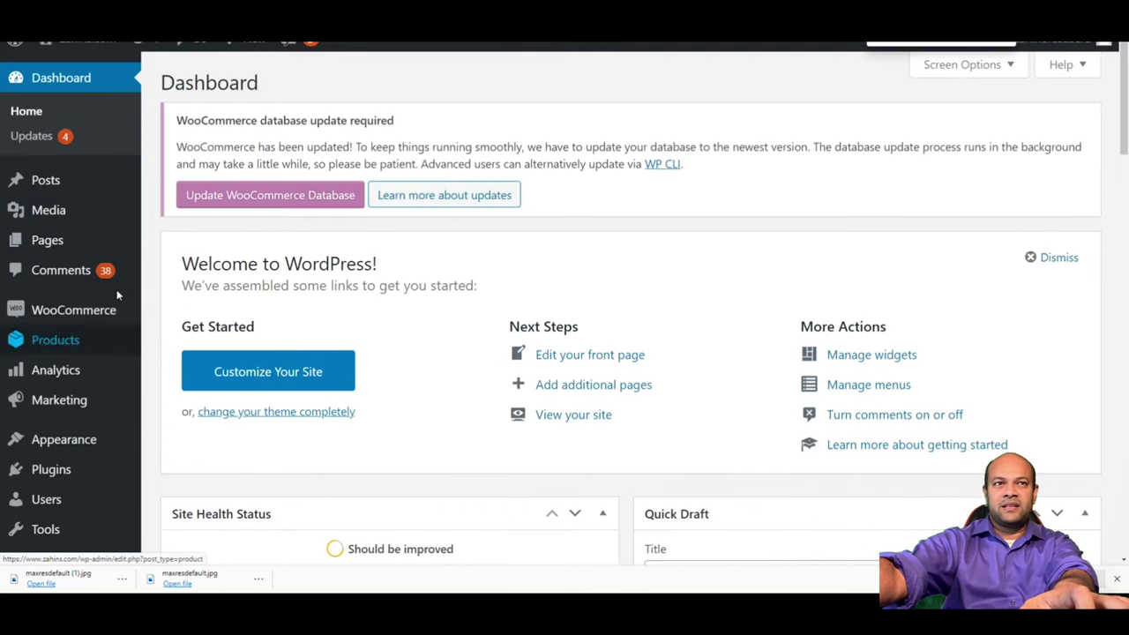
{"action": "key", "text": "ctrl+plus"}
{"action": "mouse_move", "coordinate": [115, 295]}
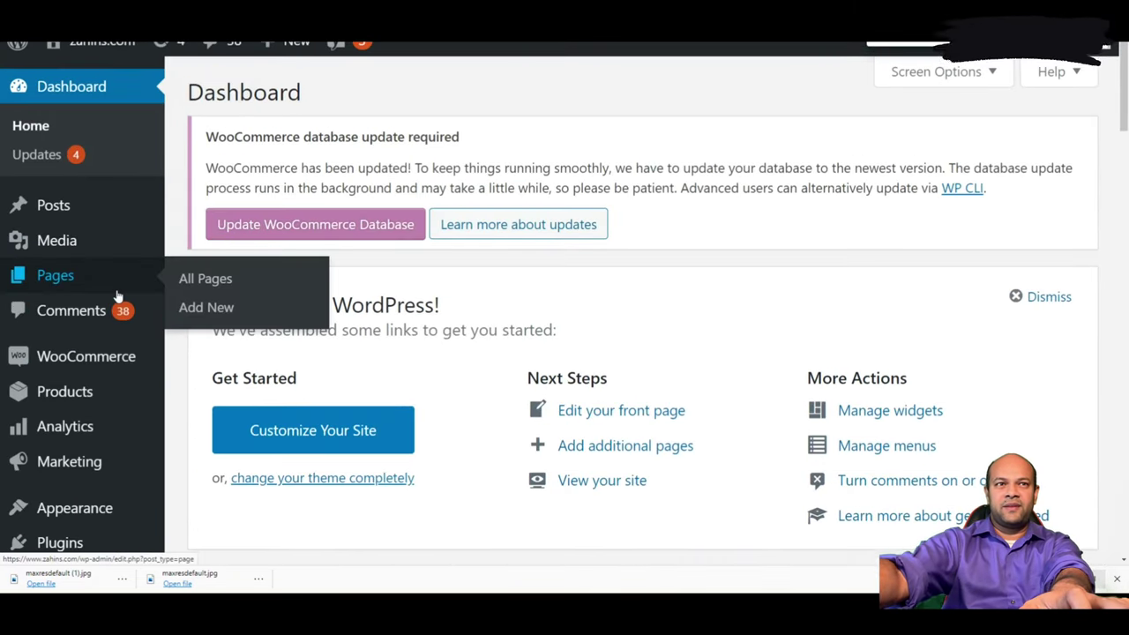
{"action": "key", "text": "ctrl+plus"}
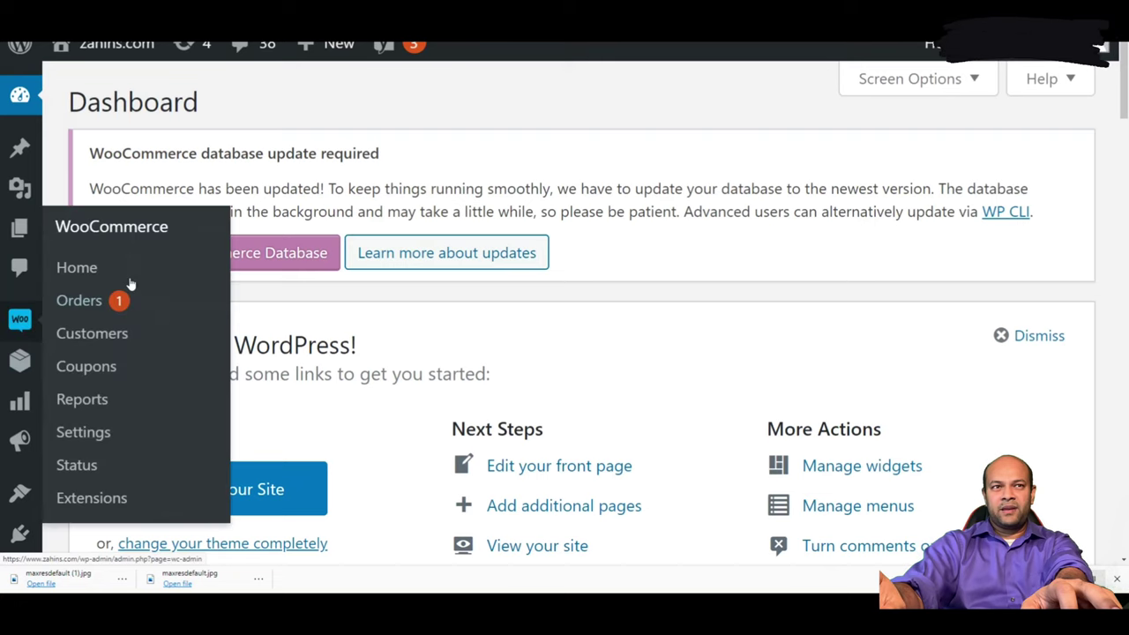
{"action": "key", "text": "ctrl+minus"}
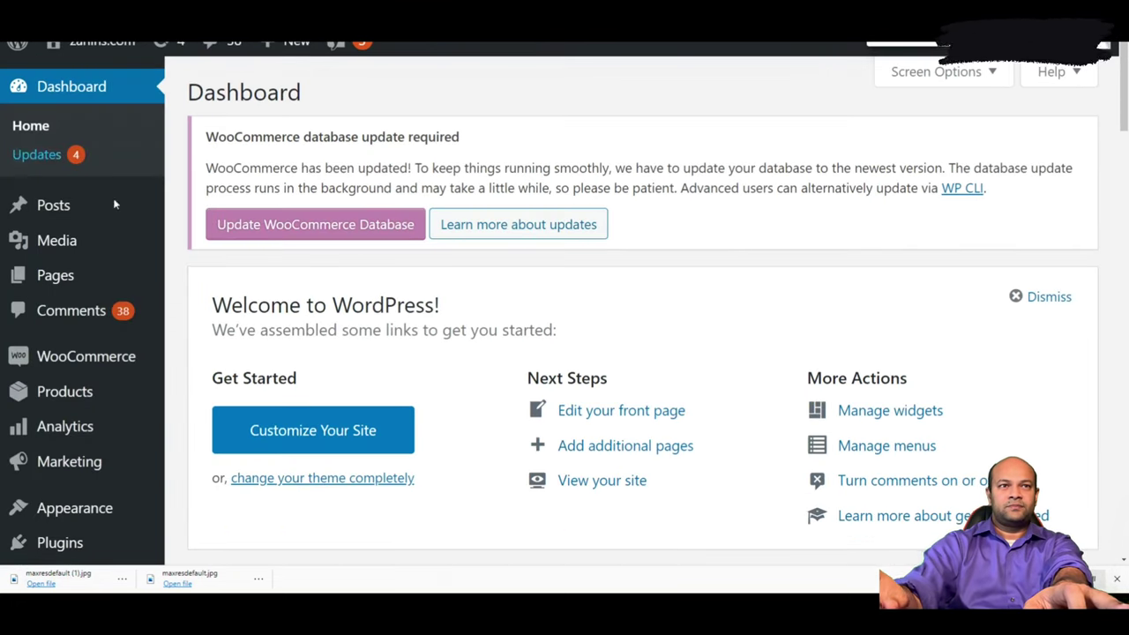
{"action": "mouse_move", "coordinate": [49, 280]}
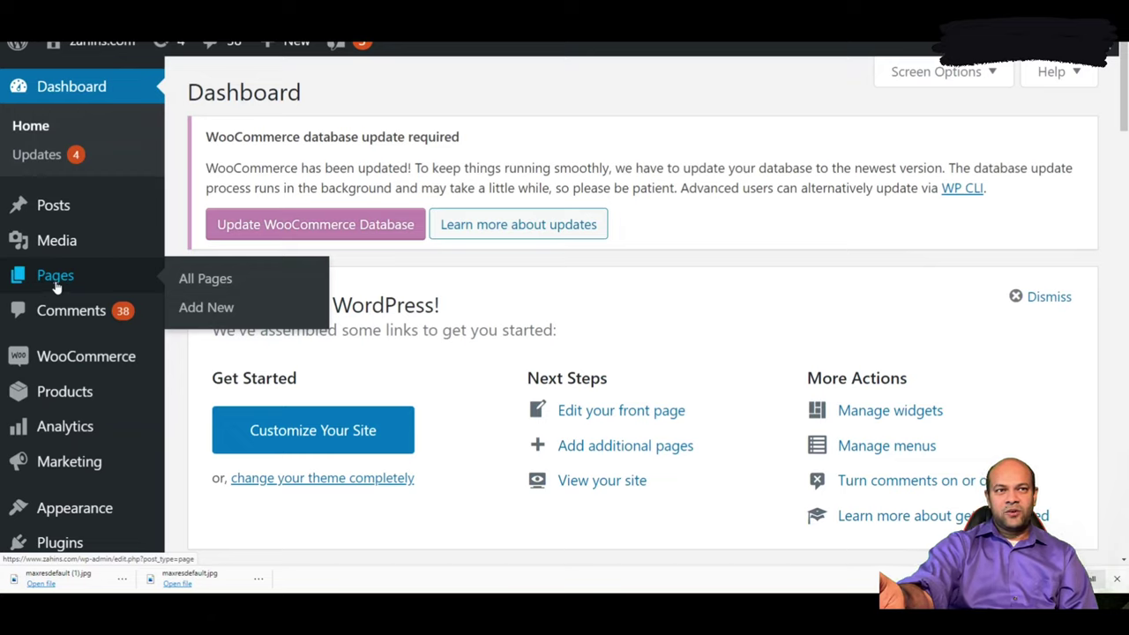
{"action": "left_click", "coordinate": [71, 281]}
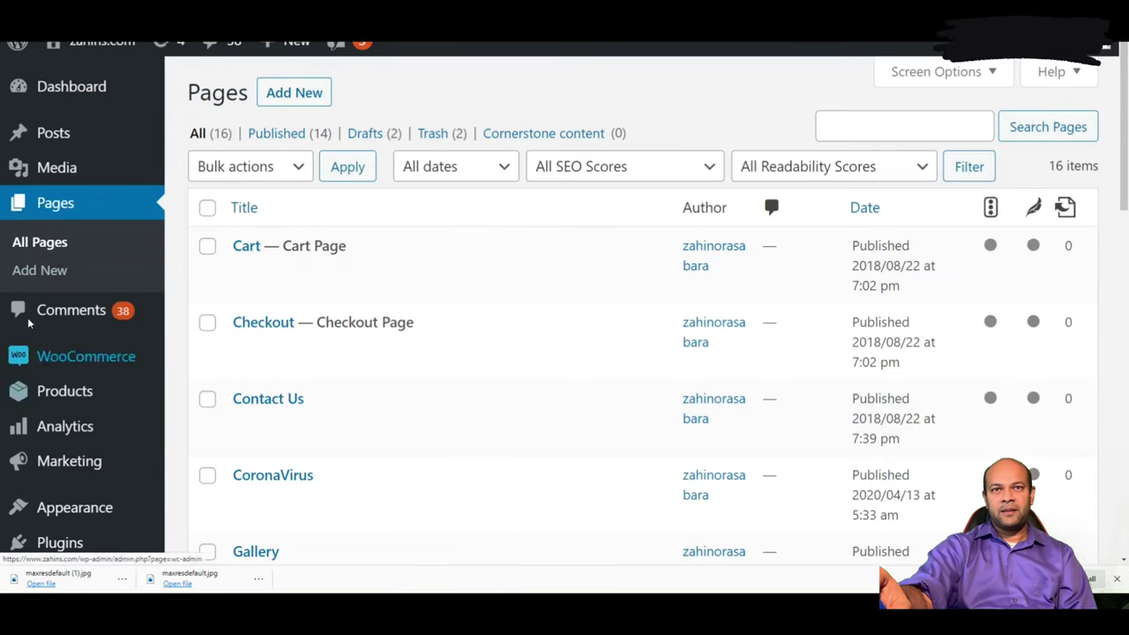
{"action": "scroll", "coordinate": [290, 277], "scroll_direction": "down", "scroll_amount": 10}
{"action": "scroll", "coordinate": [329, 373], "scroll_direction": "down", "scroll_amount": 2}
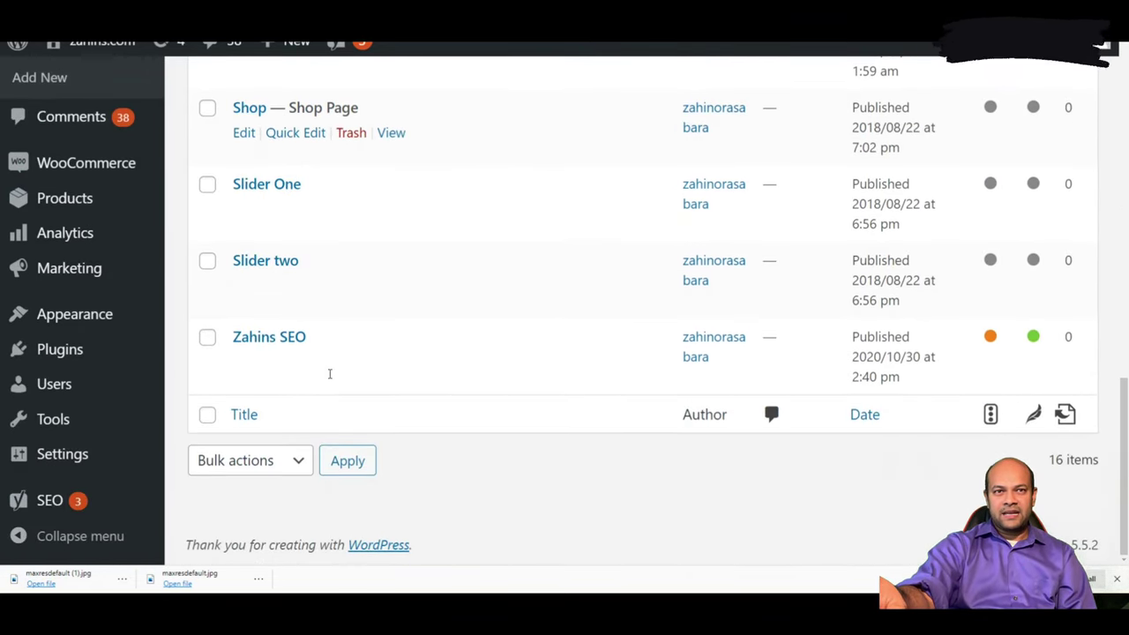
{"action": "left_click", "coordinate": [247, 363]}
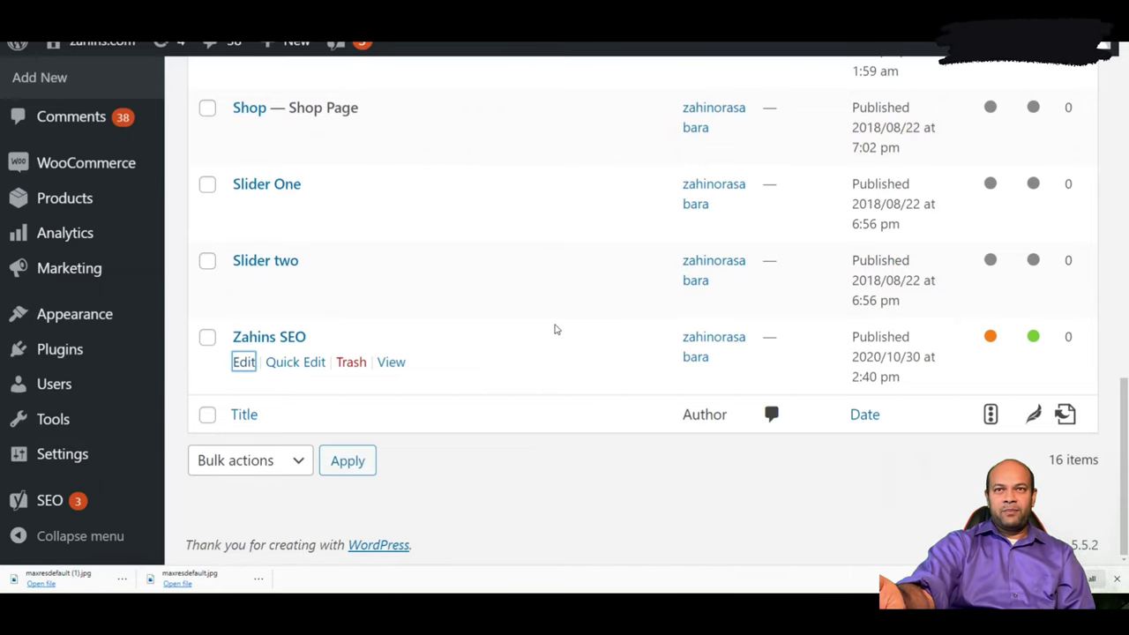
- Review the Zahins SEO page's Yoast focus keyphrase, Google preview, slug and meta description, and return to the Pages list
{"action": "scroll", "coordinate": [552, 343], "scroll_direction": "down", "scroll_amount": 8}
{"action": "scroll", "coordinate": [635, 396], "scroll_direction": "down", "scroll_amount": 6}
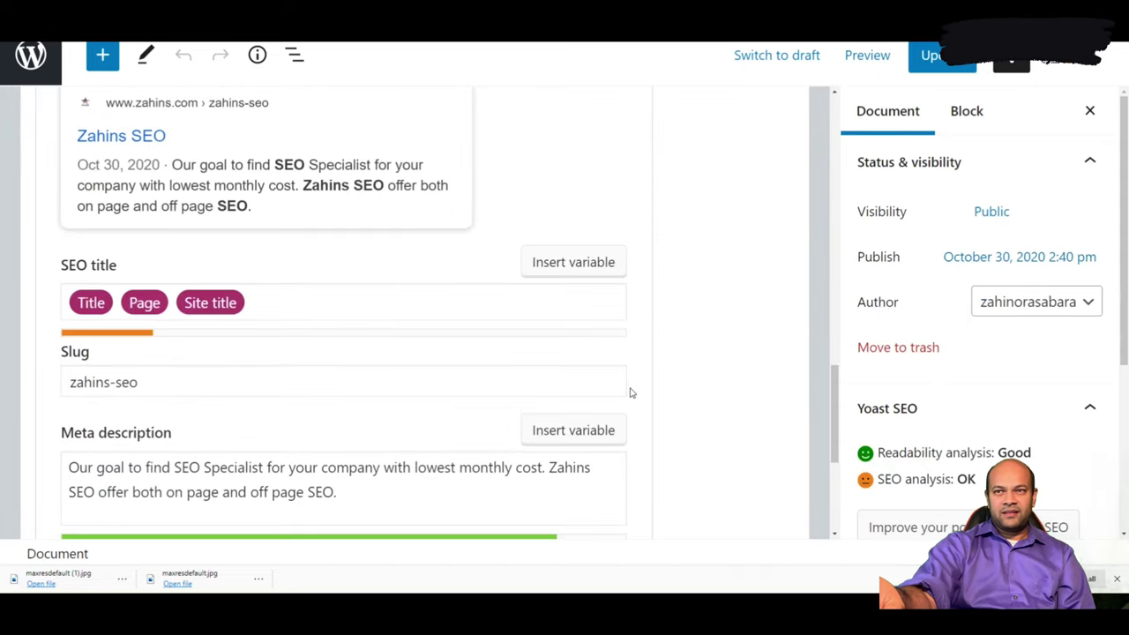
{"action": "scroll", "coordinate": [176, 324], "scroll_direction": "up", "scroll_amount": 4}
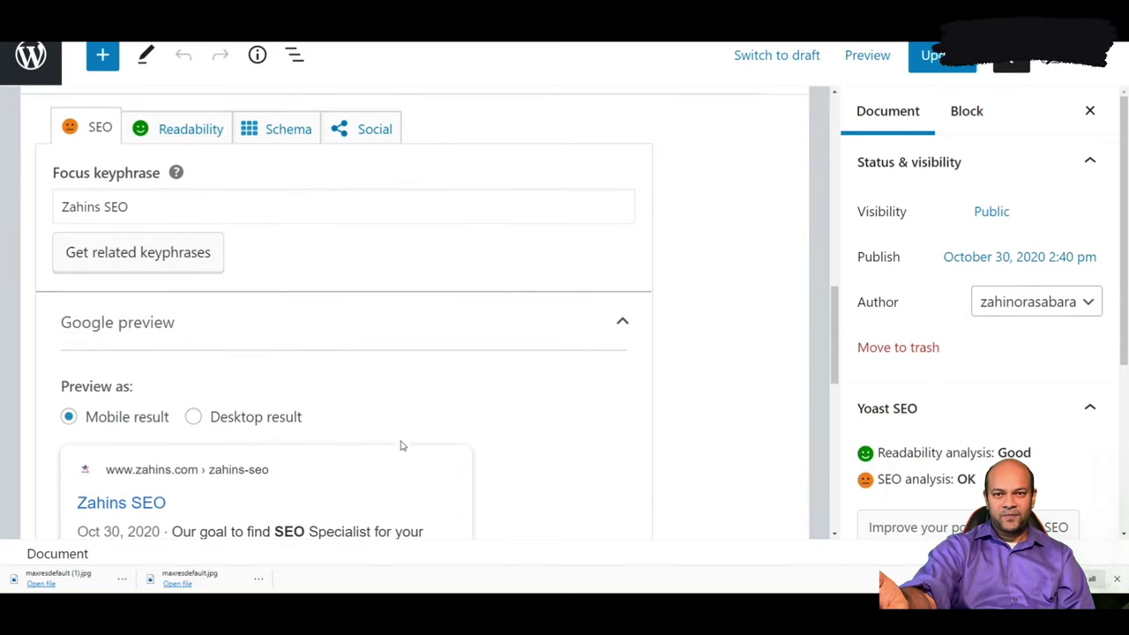
{"action": "scroll", "coordinate": [400, 444], "scroll_direction": "up", "scroll_amount": 15}
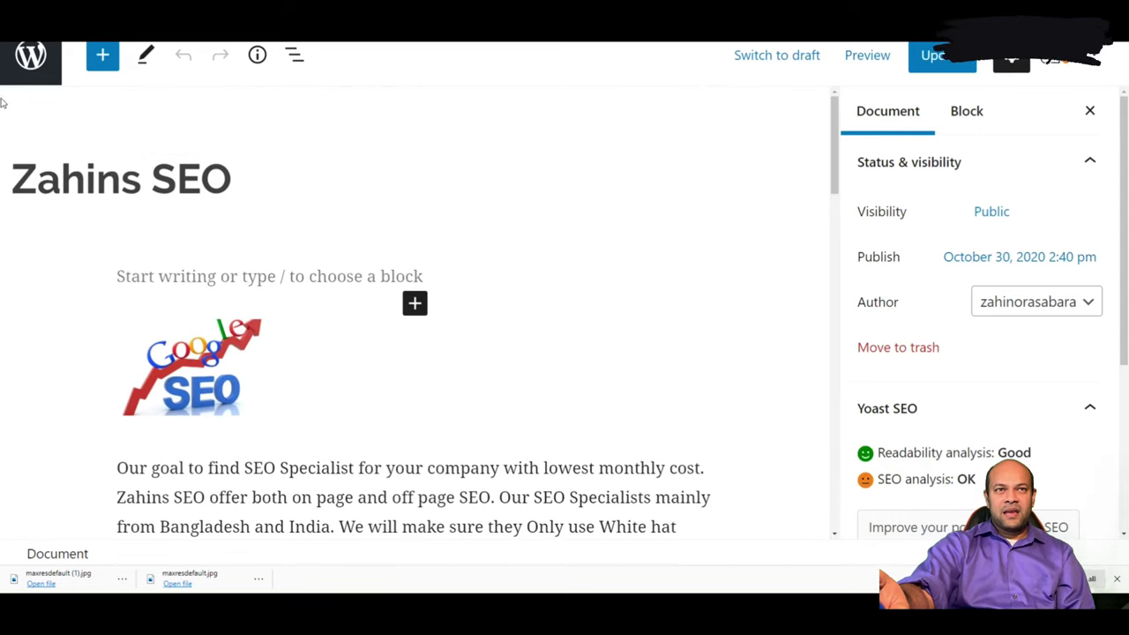
{"action": "left_click", "coordinate": [31, 58]}
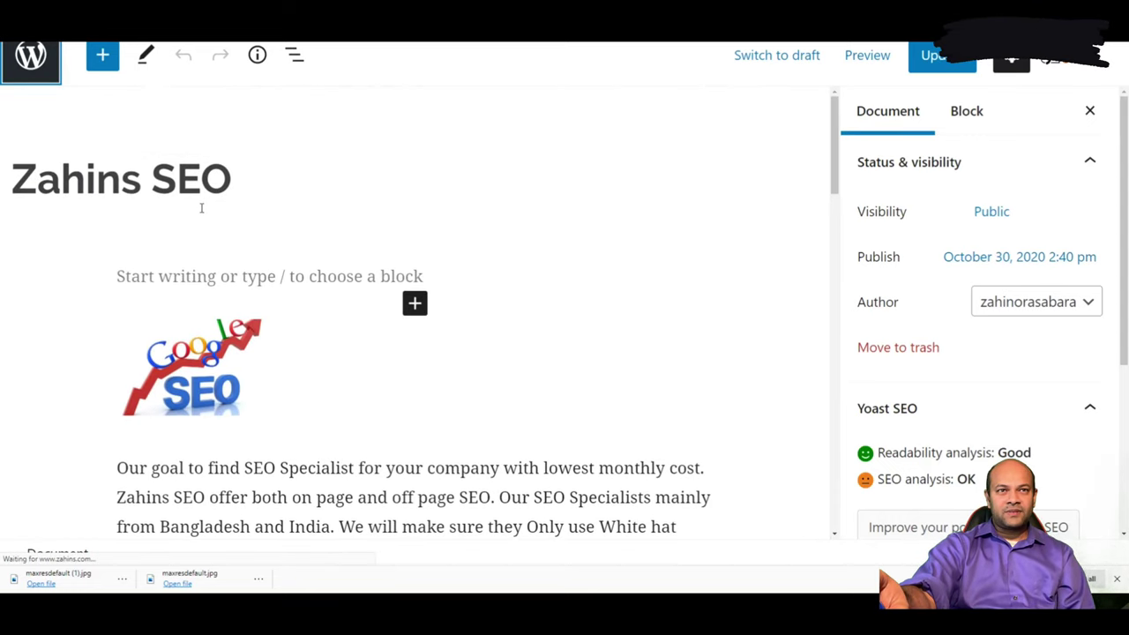
- Look over the SEO and Plugins options, the installed themes and the WooCommerce Analytics overview in the site admin
{"action": "scroll", "coordinate": [68, 384], "scroll_direction": "down", "scroll_amount": 5}
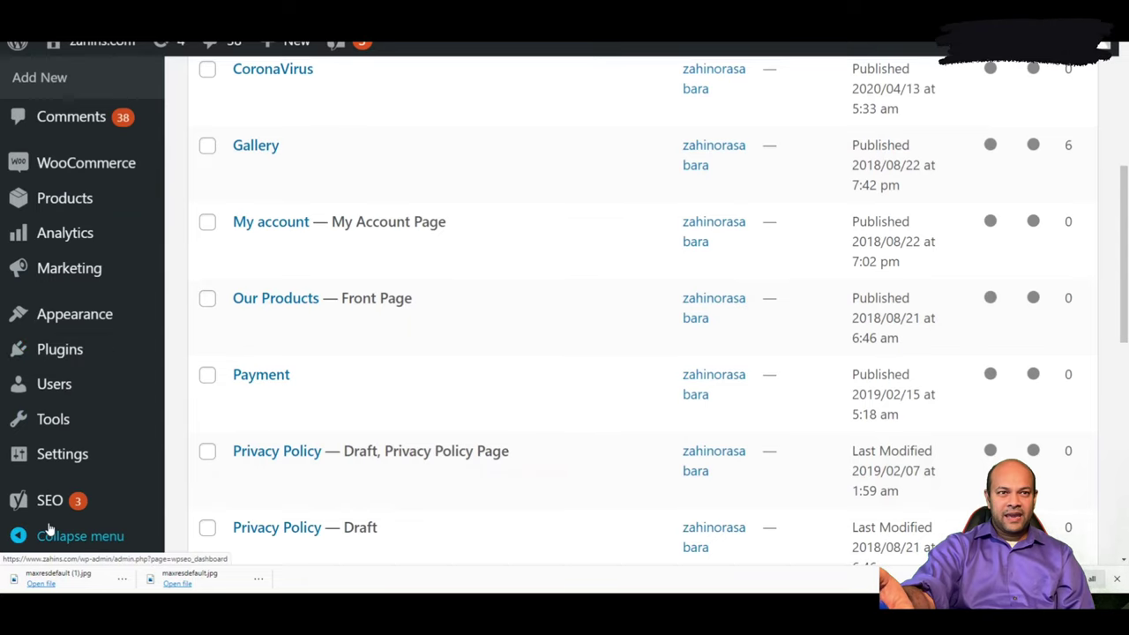
{"action": "mouse_move", "coordinate": [35, 501]}
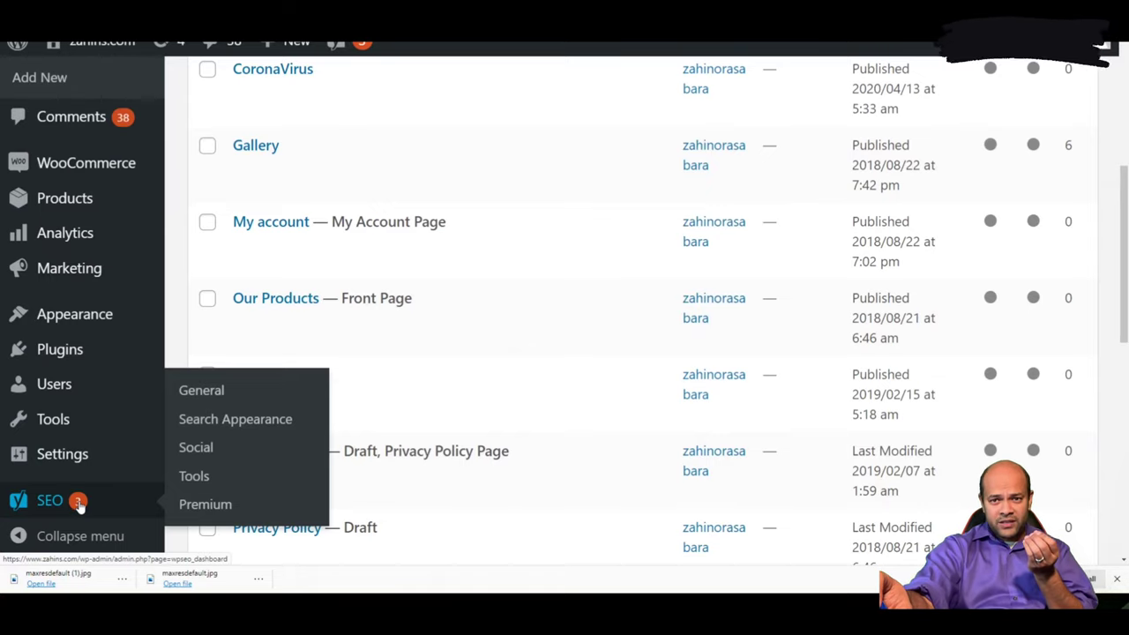
{"action": "mouse_move", "coordinate": [63, 353]}
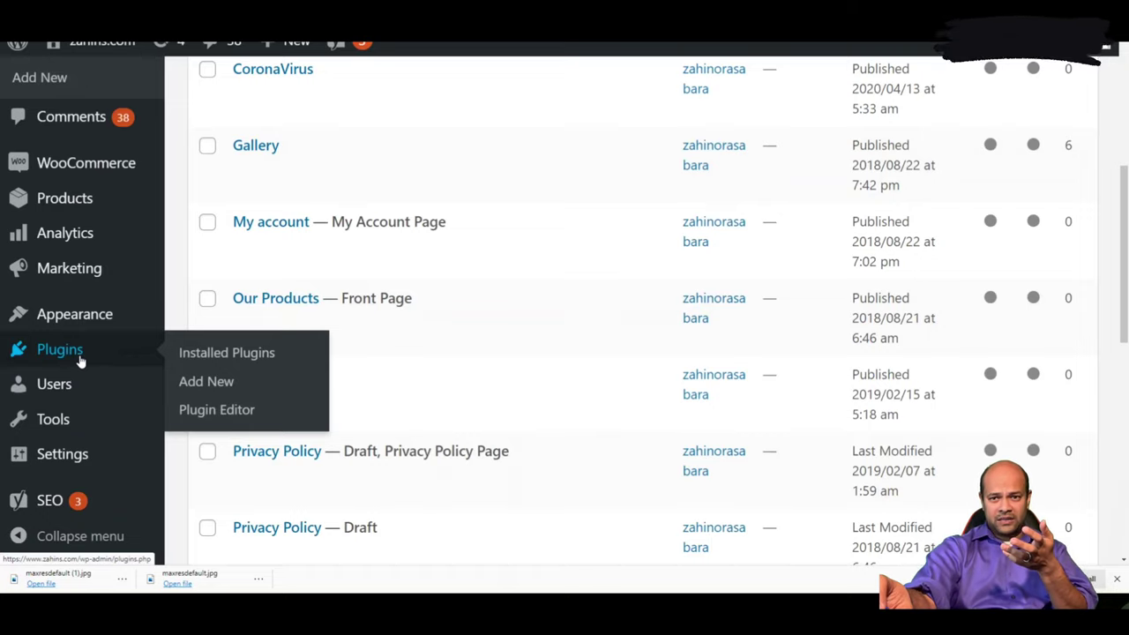
{"action": "left_click", "coordinate": [78, 316]}
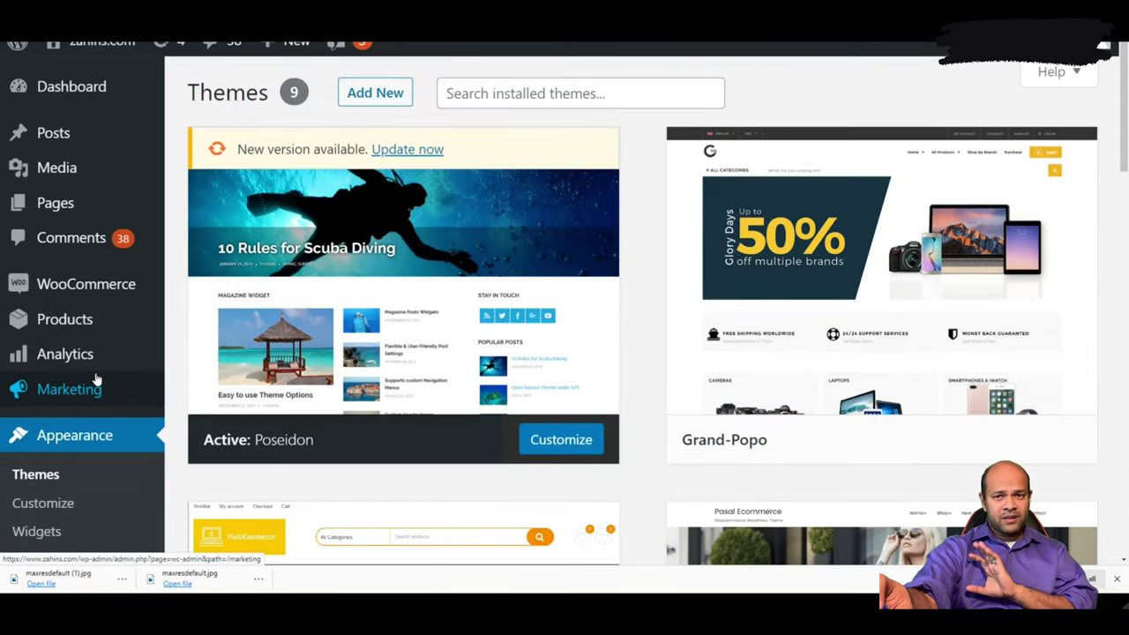
{"action": "left_click", "coordinate": [65, 354]}
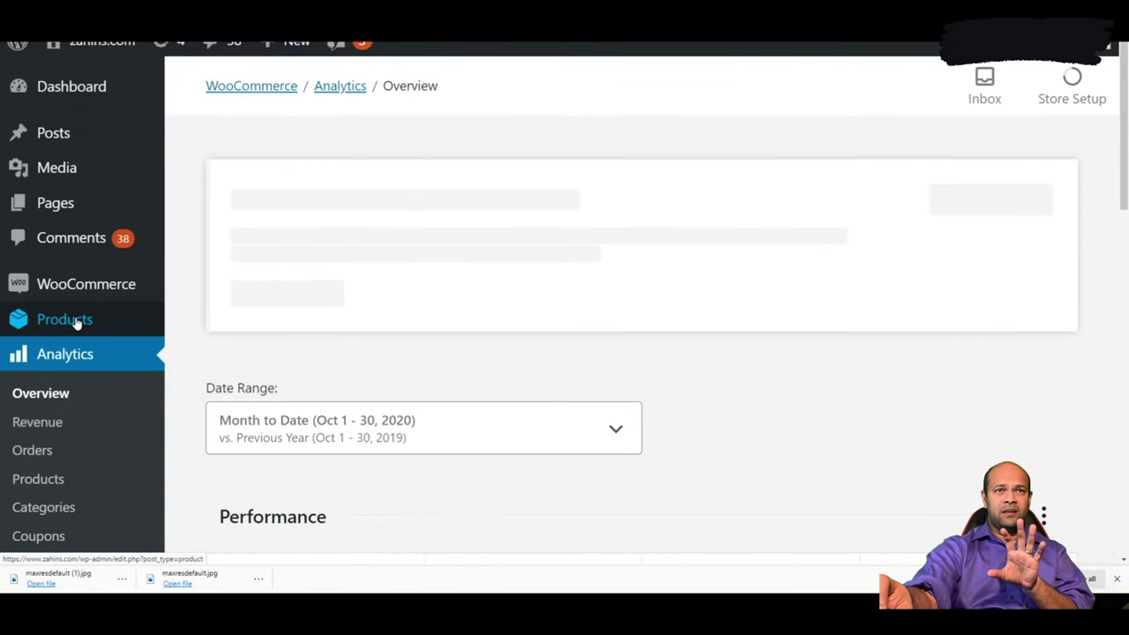
{"action": "mouse_move", "coordinate": [78, 321]}
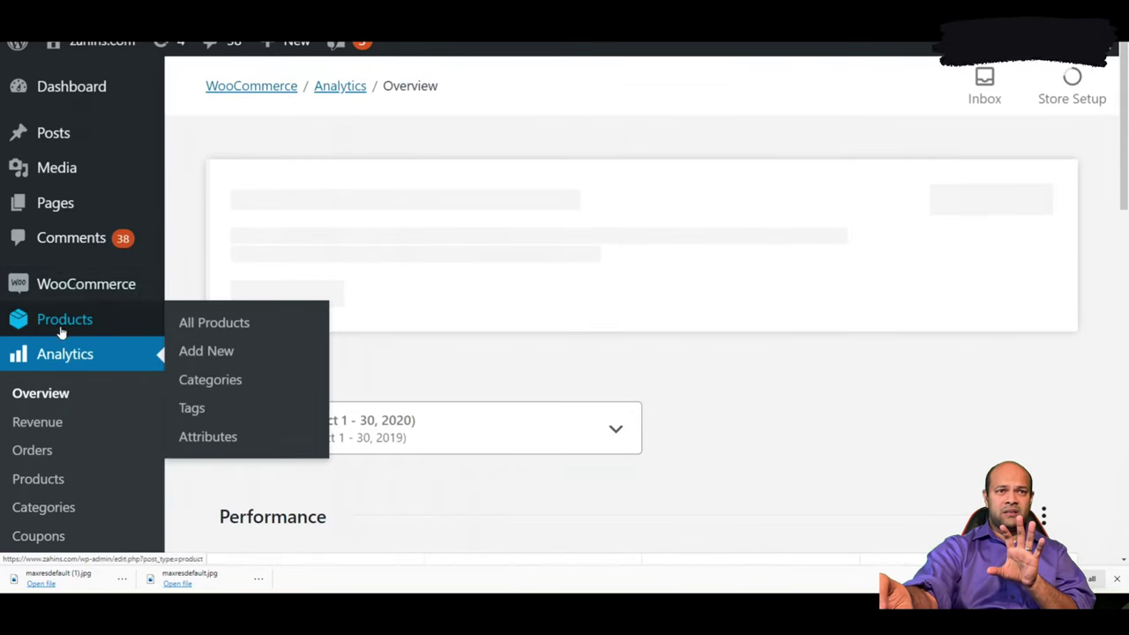
{"action": "mouse_move", "coordinate": [67, 287]}
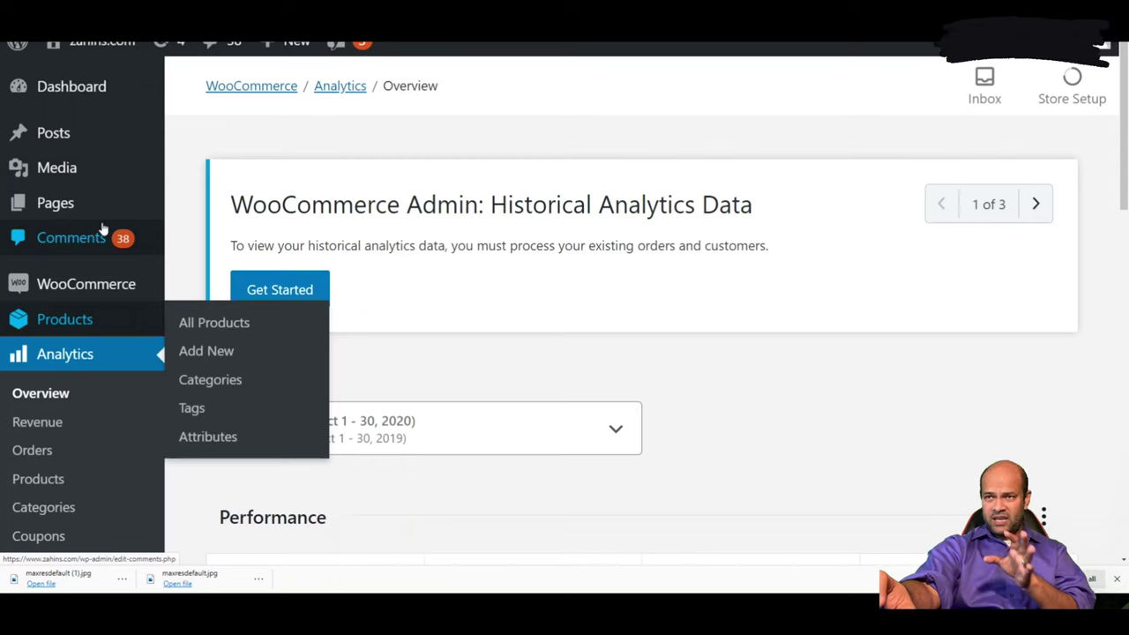
{"action": "left_click", "coordinate": [48, 420]}
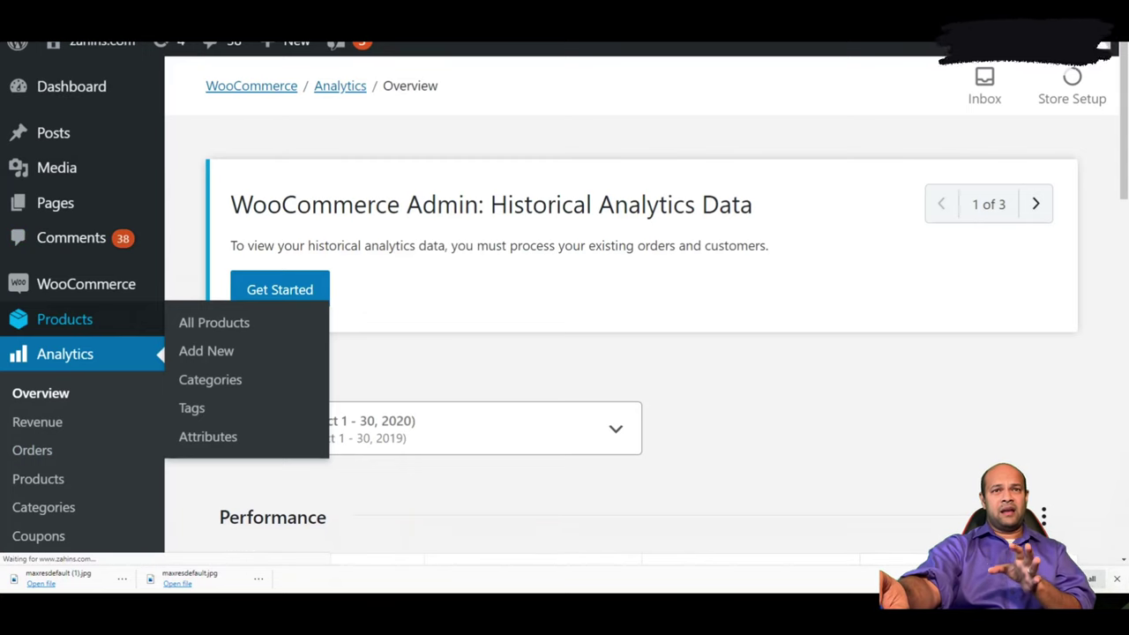